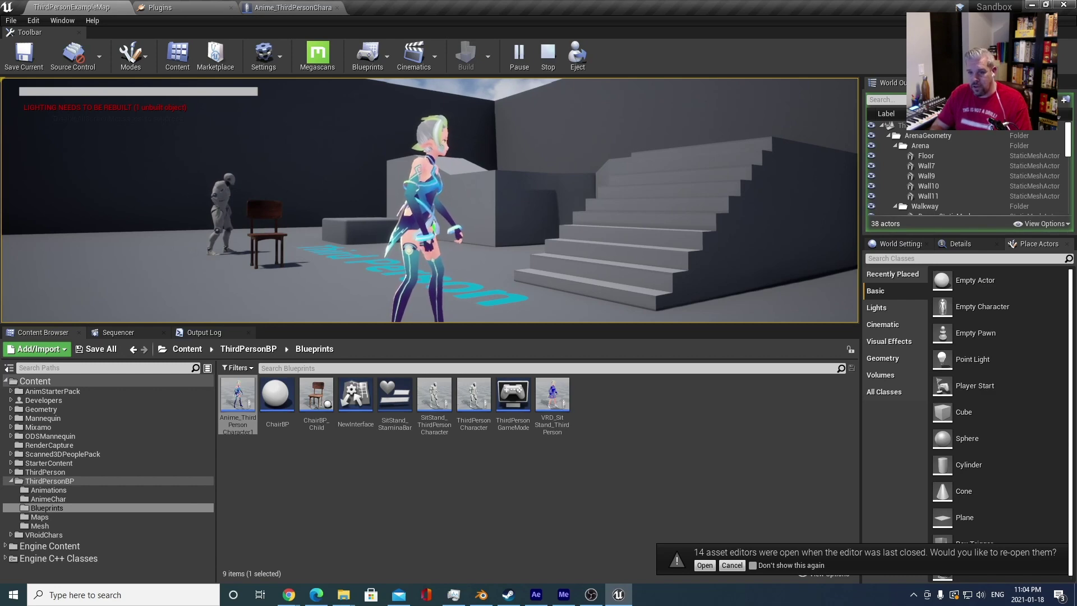
- Play-test the anime character by running and jumping around the arena in several directions, and end the play session
key("w")
key("d")
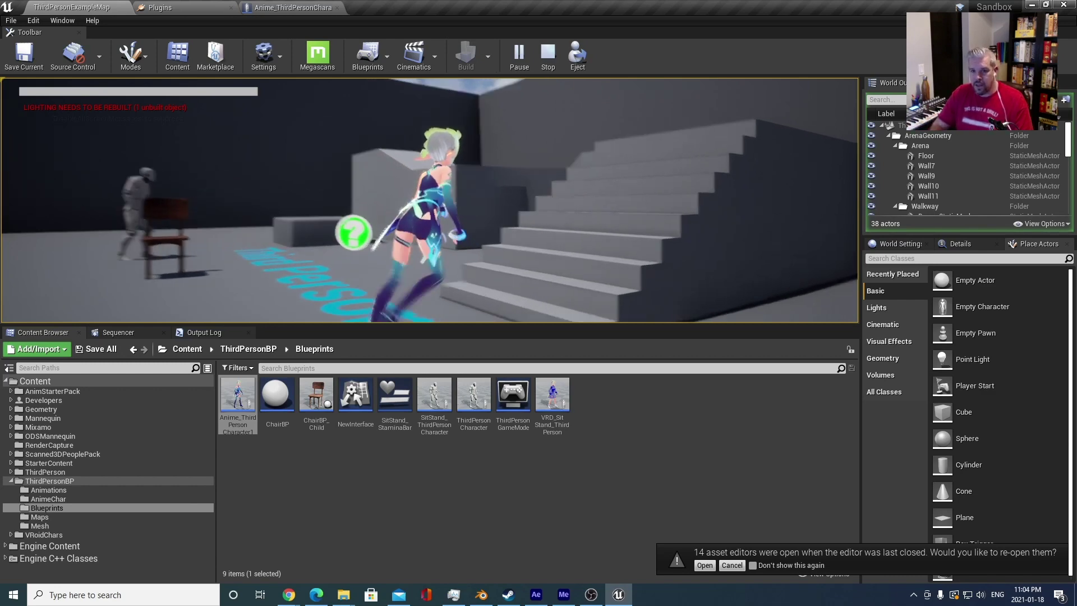
key("s")
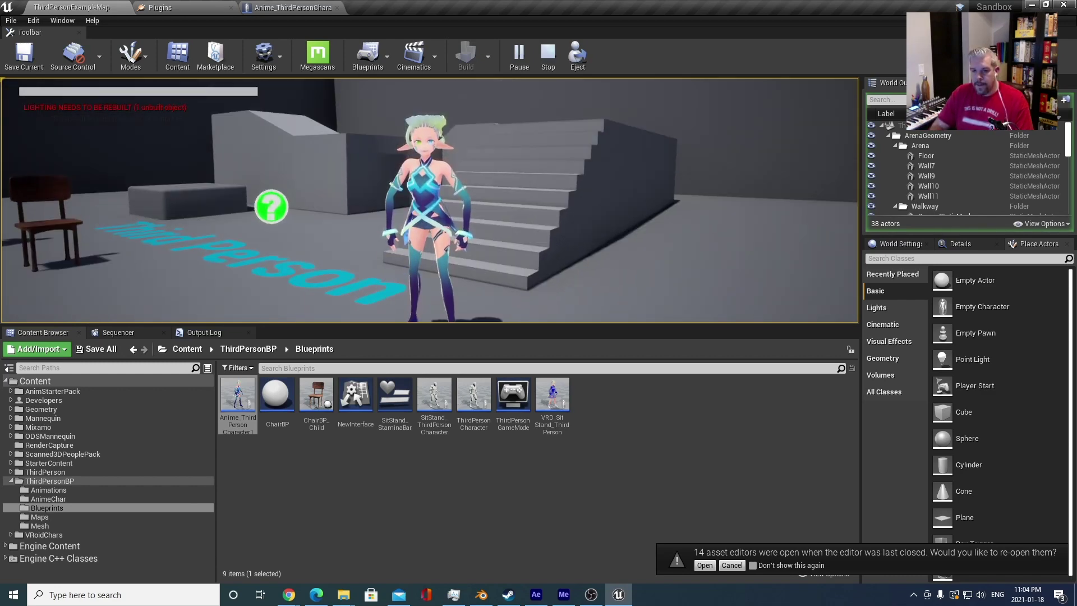
key("w")
key("space")
key("s")
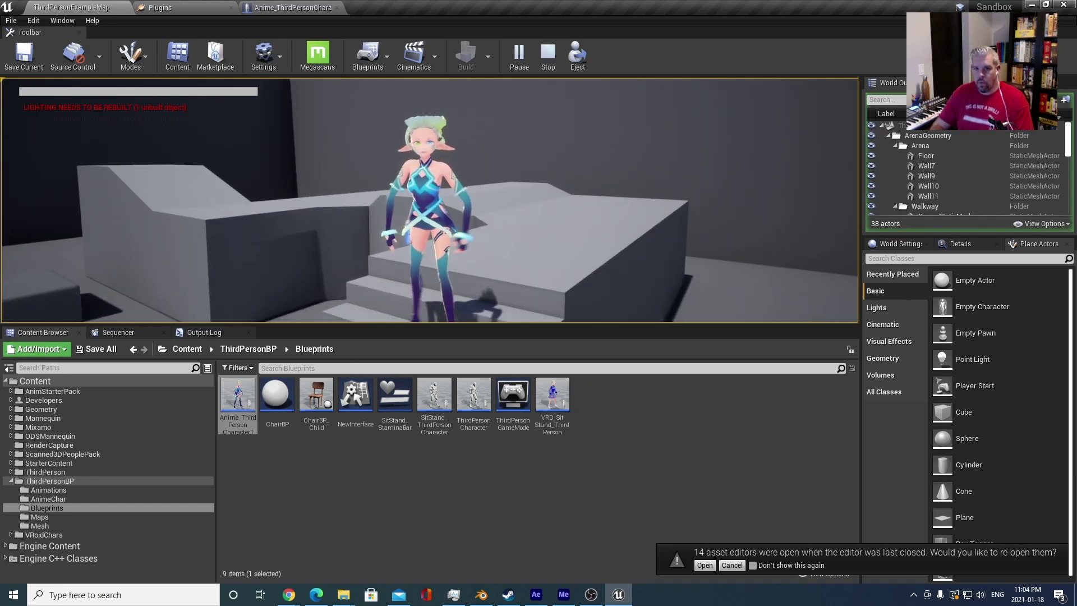
key("a")
key("w")
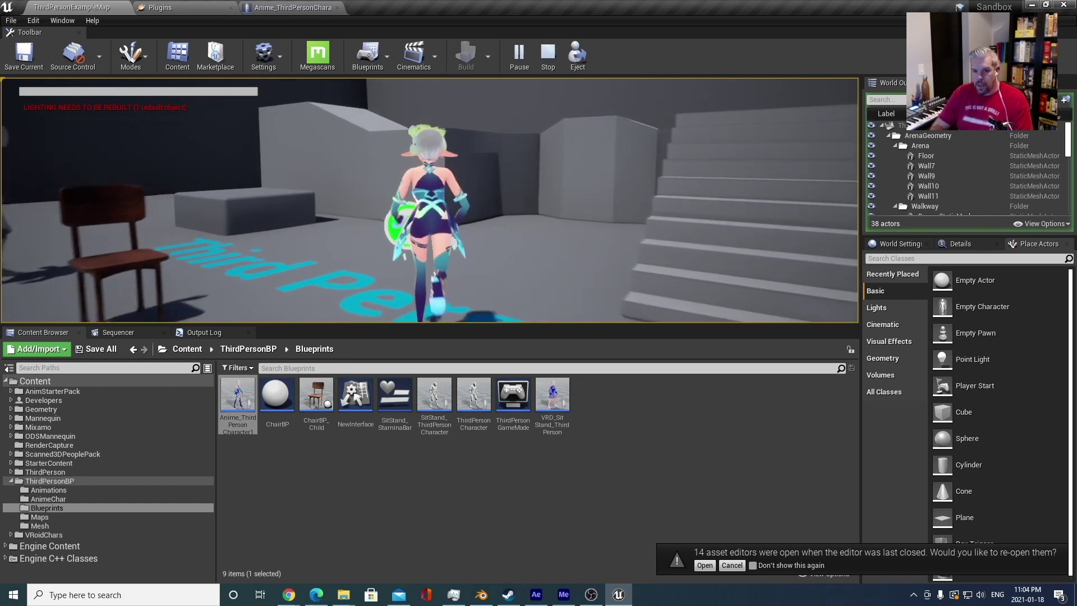
key("a")
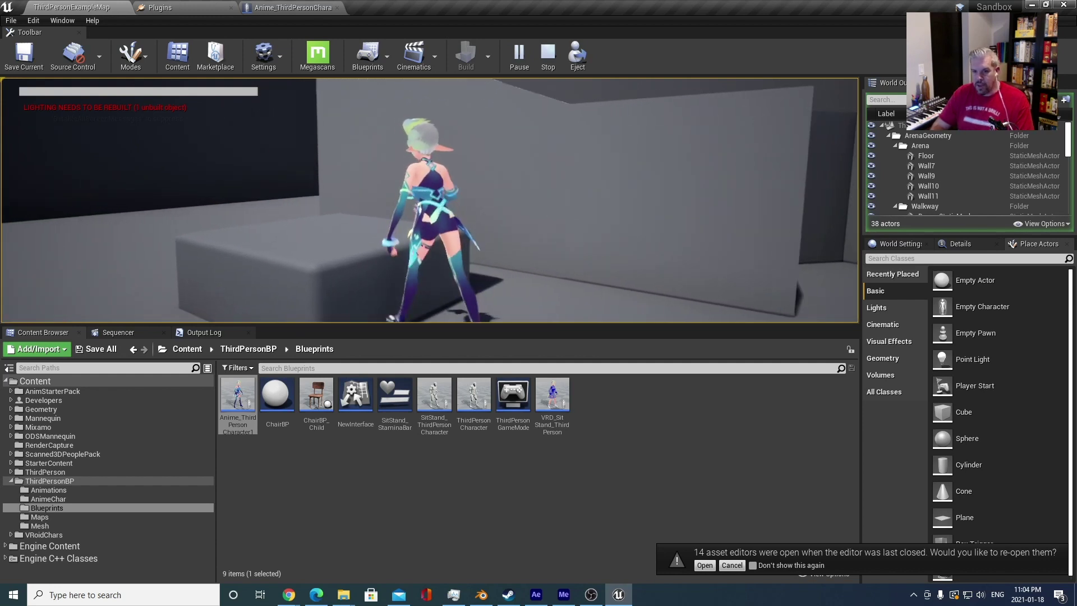
key("w")
key("s")
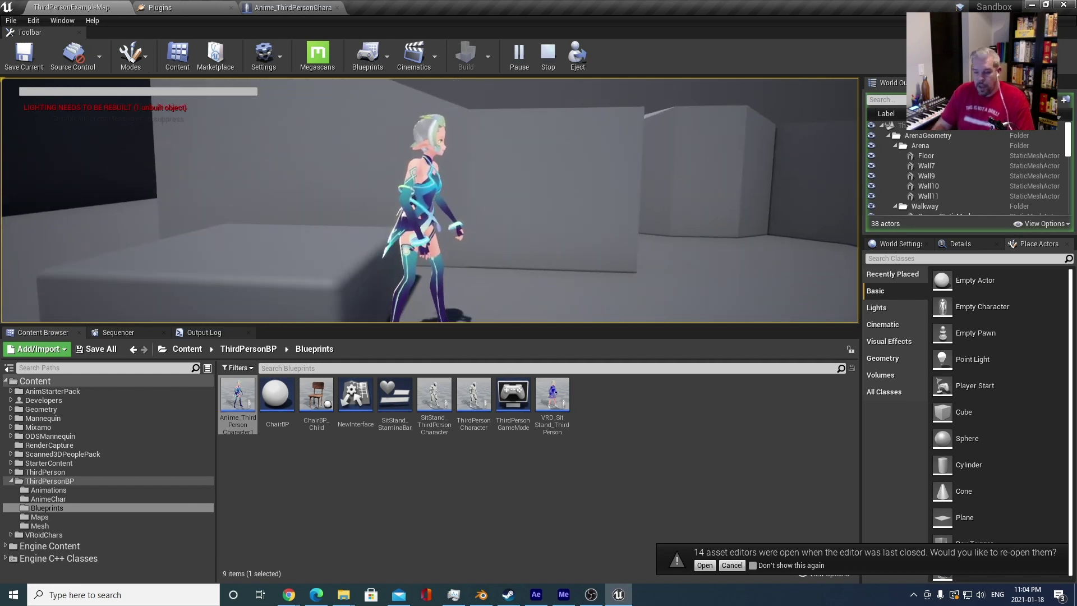
key("d")
key("s")
key("a")
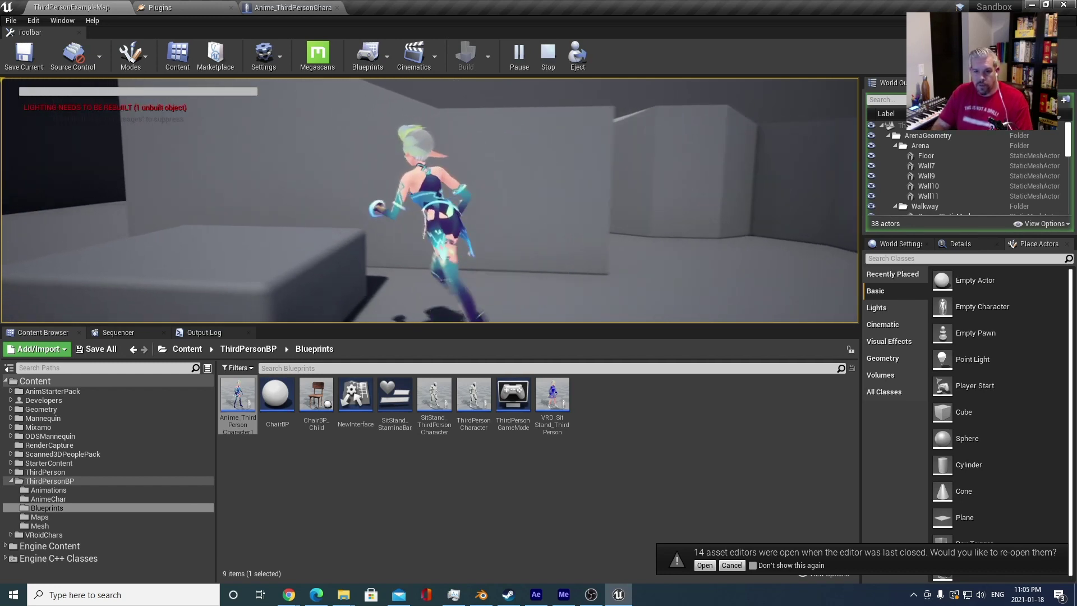
key("e")
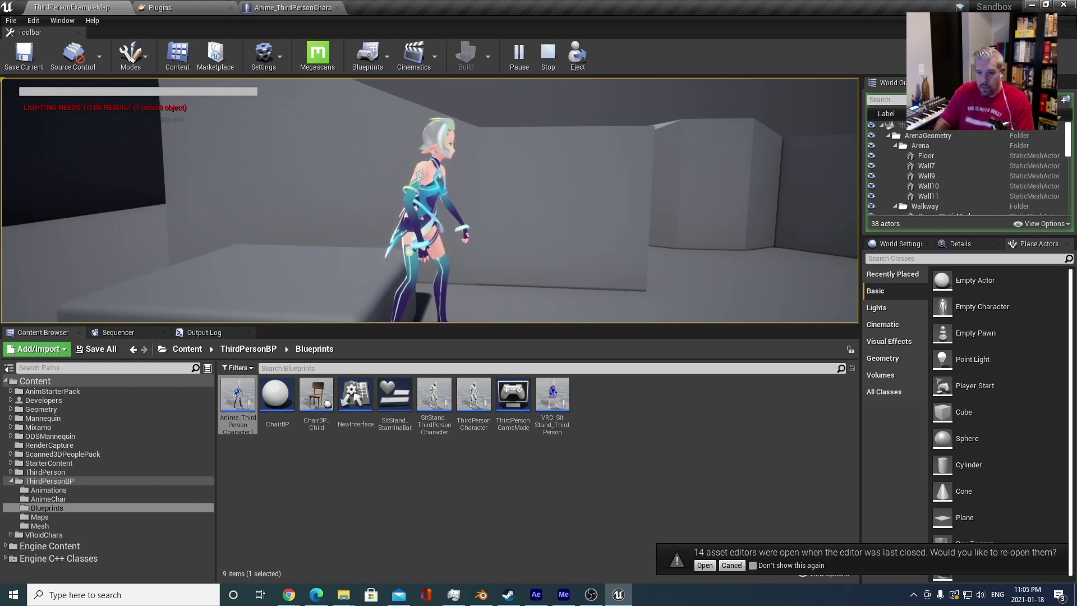
key("d")
key("s")
key("space")
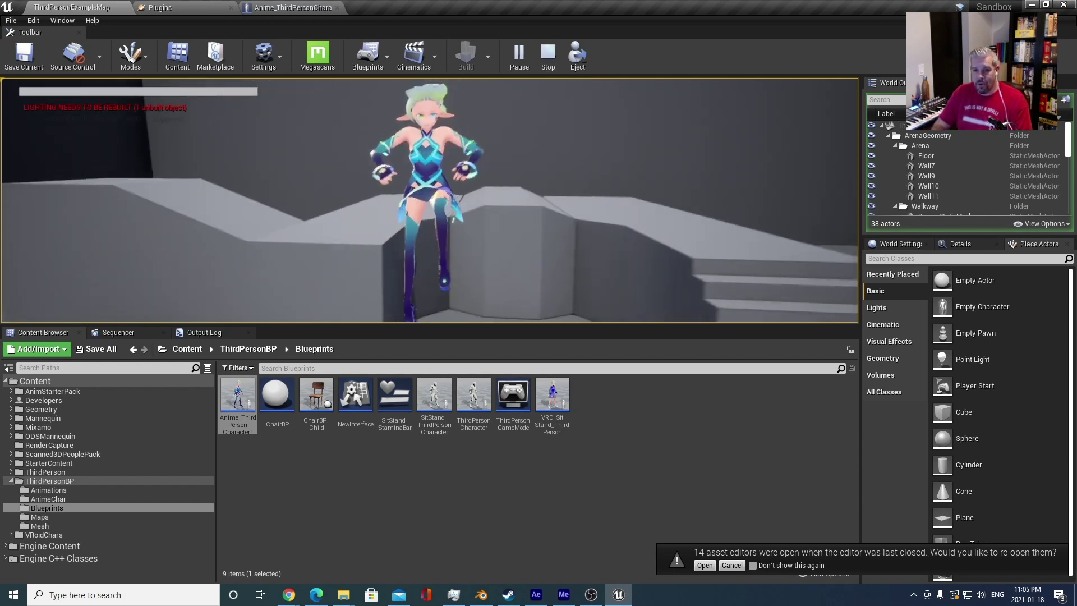
key("d")
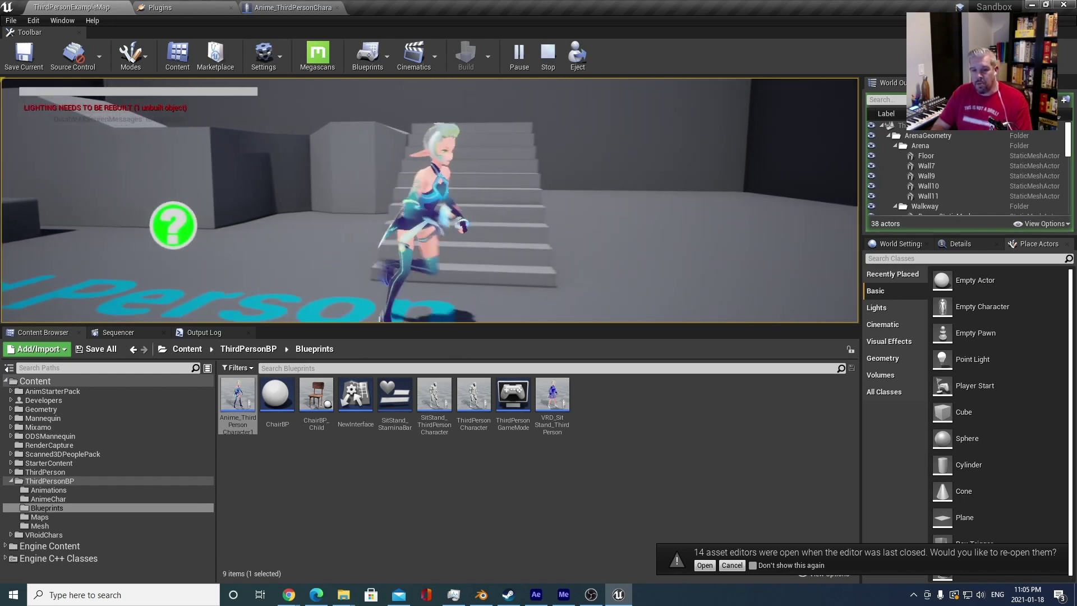
key("a")
key("w")
key("s")
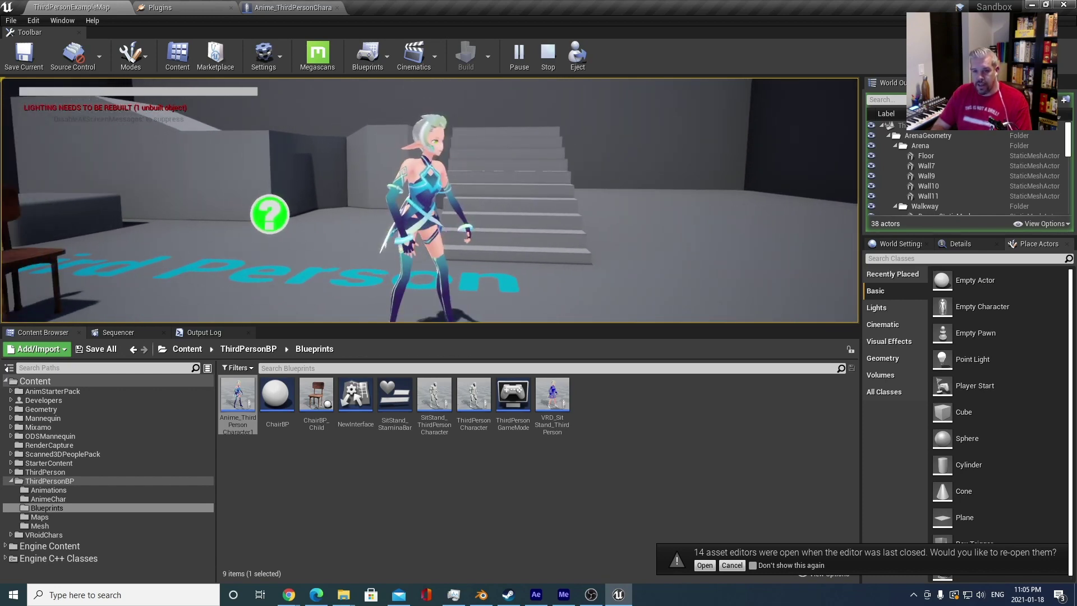
key("s")
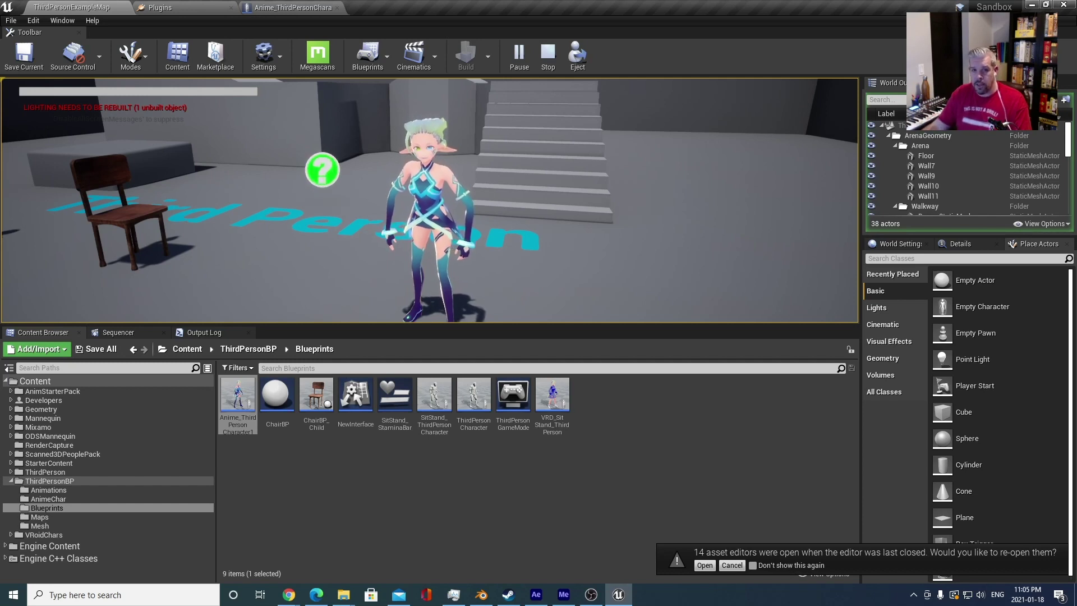
key("Escape")
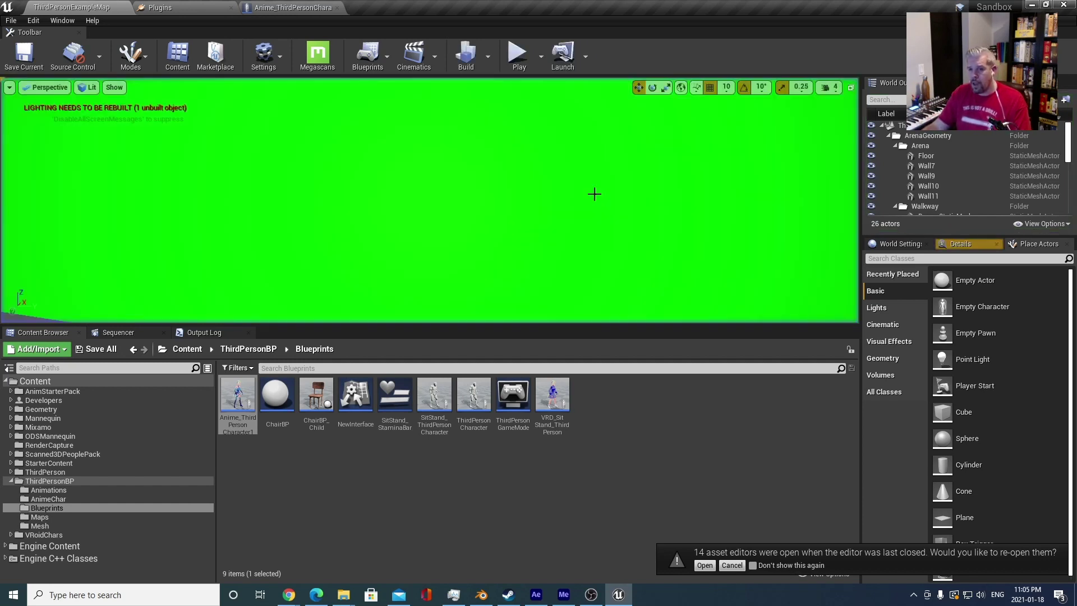
- Switch to Steam and look over the VRoid Studio v0.12.1 store page
left_click(1032, 4)
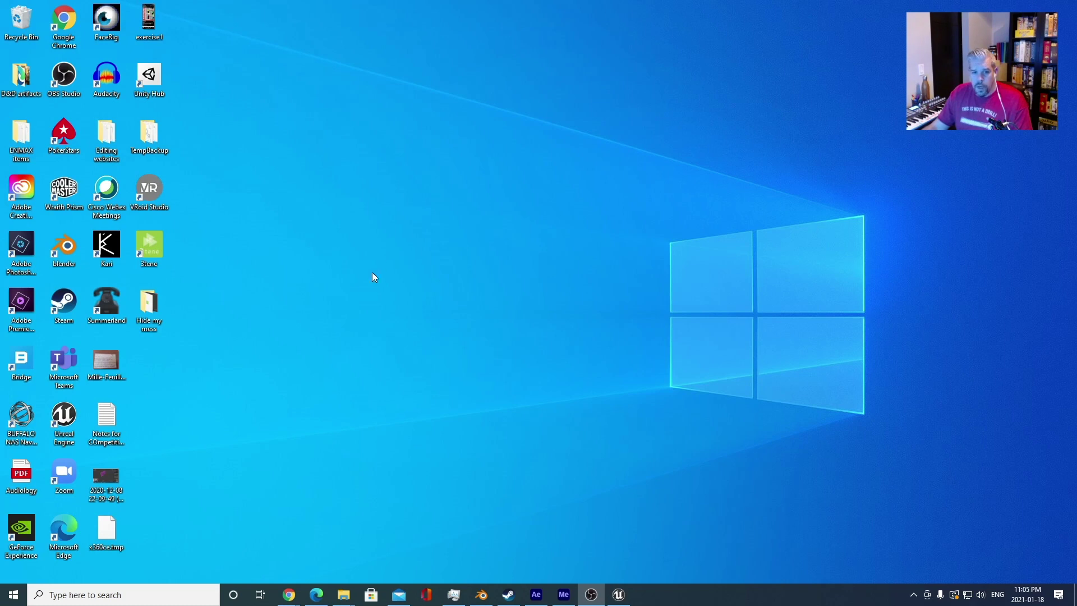
double_click(63, 301)
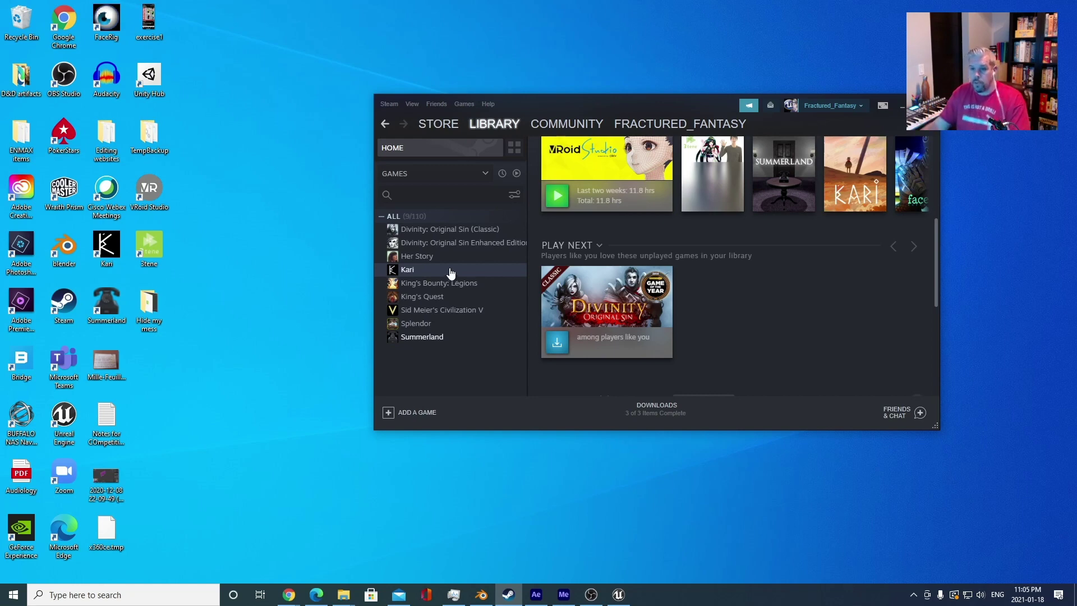
double_click(598, 99)
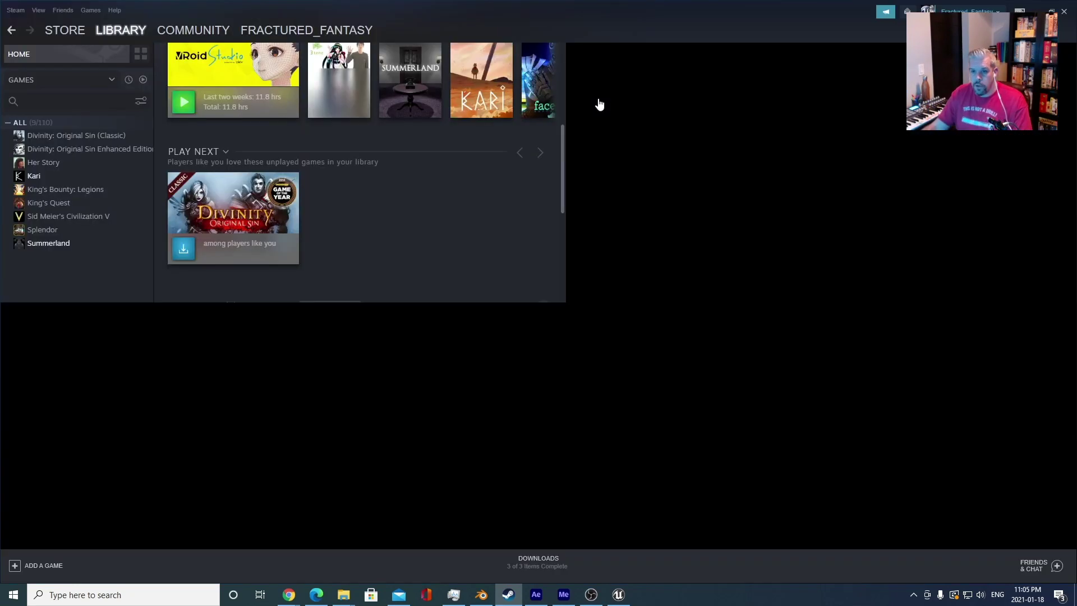
left_click(60, 27)
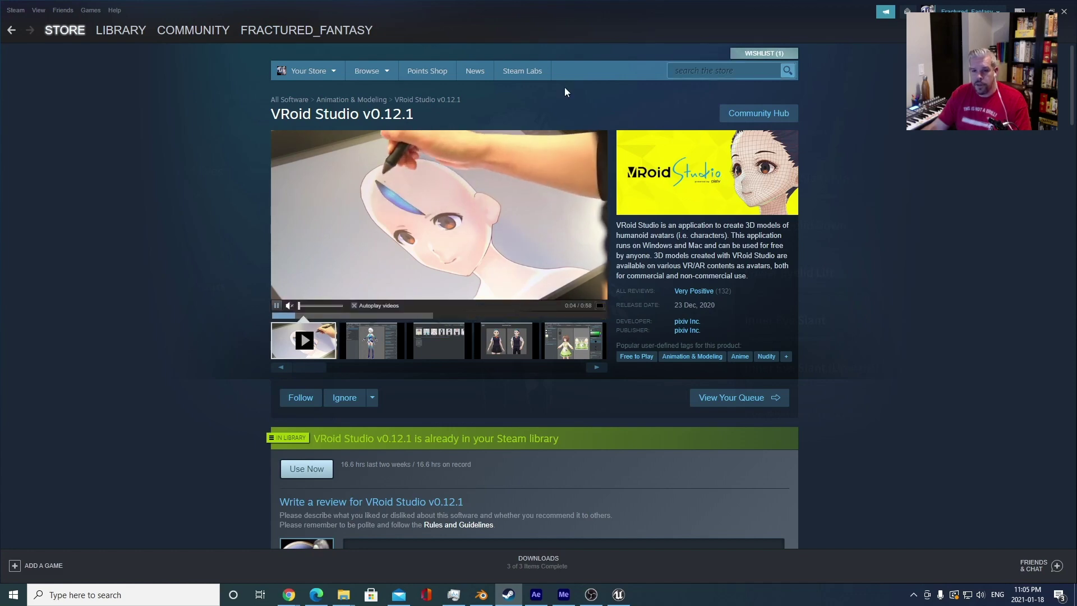
scroll(754, 401, "down", 3)
scroll(707, 387, "up", 3)
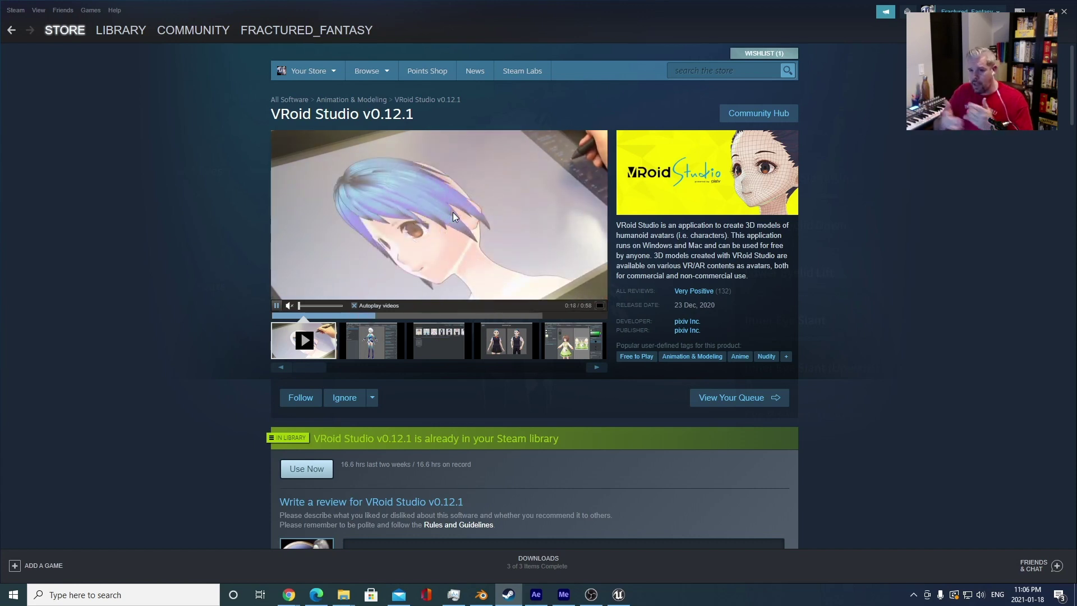
scroll(445, 257, "down", 2)
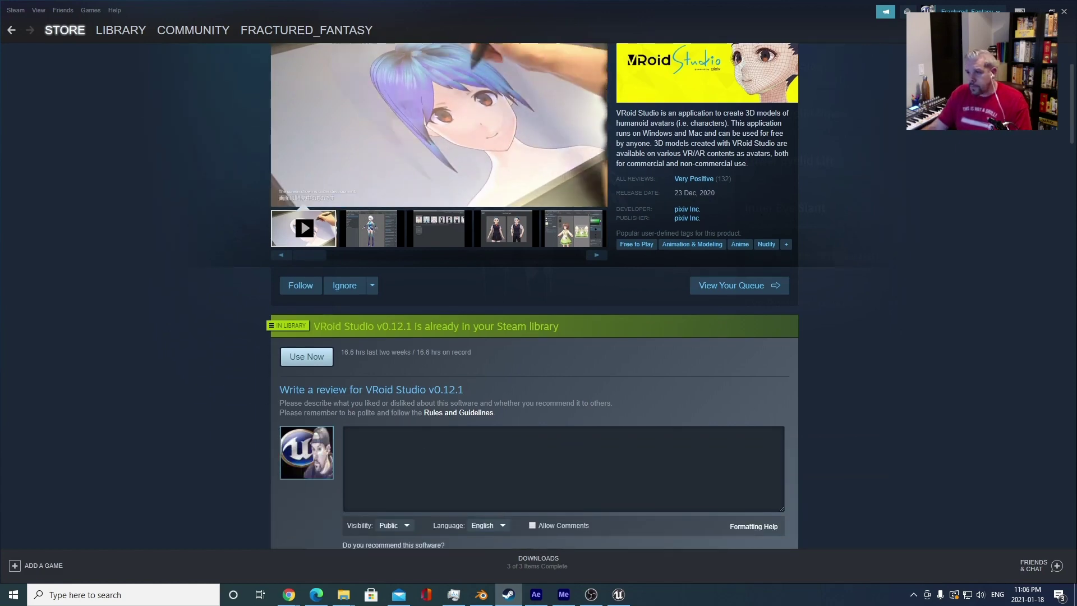
left_click(1041, 10)
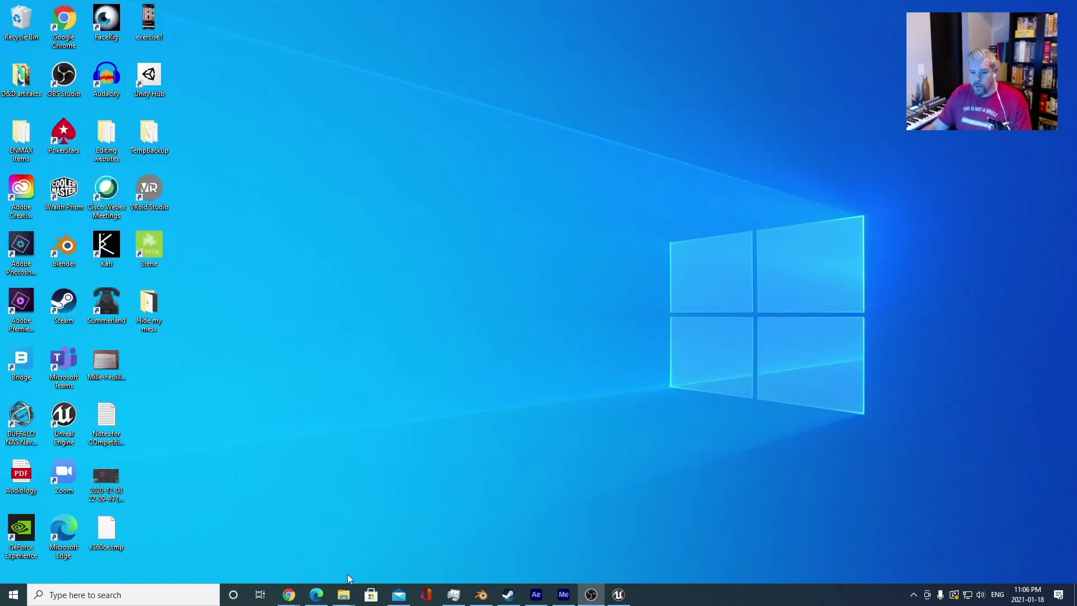
- Switch to Chrome and review the Unreal version downloads in the 20210112 VRM4U release on GitHub
mouse_move(293, 598)
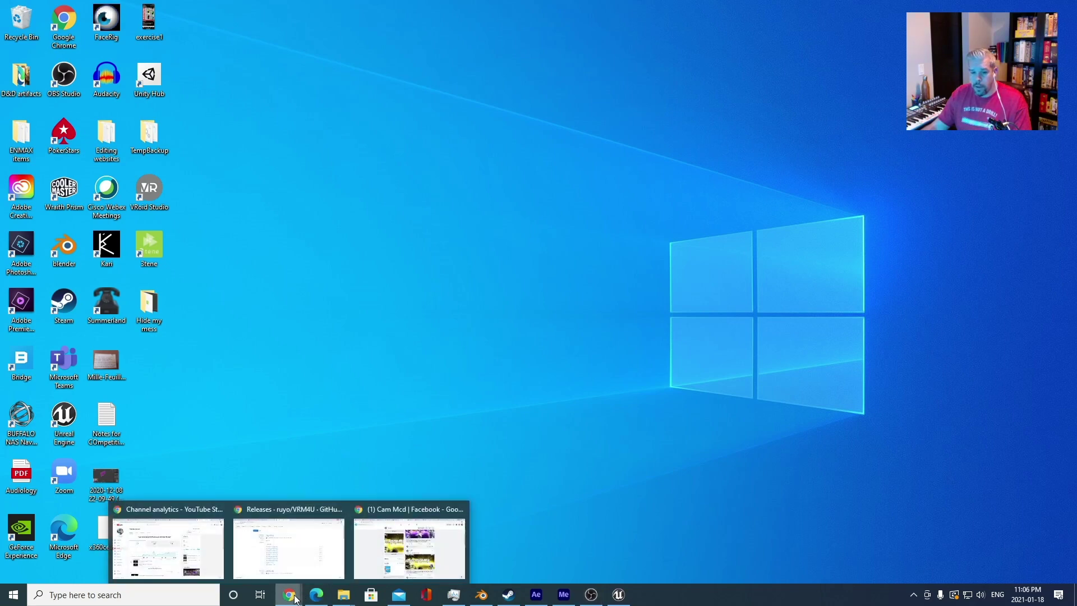
left_click(299, 555)
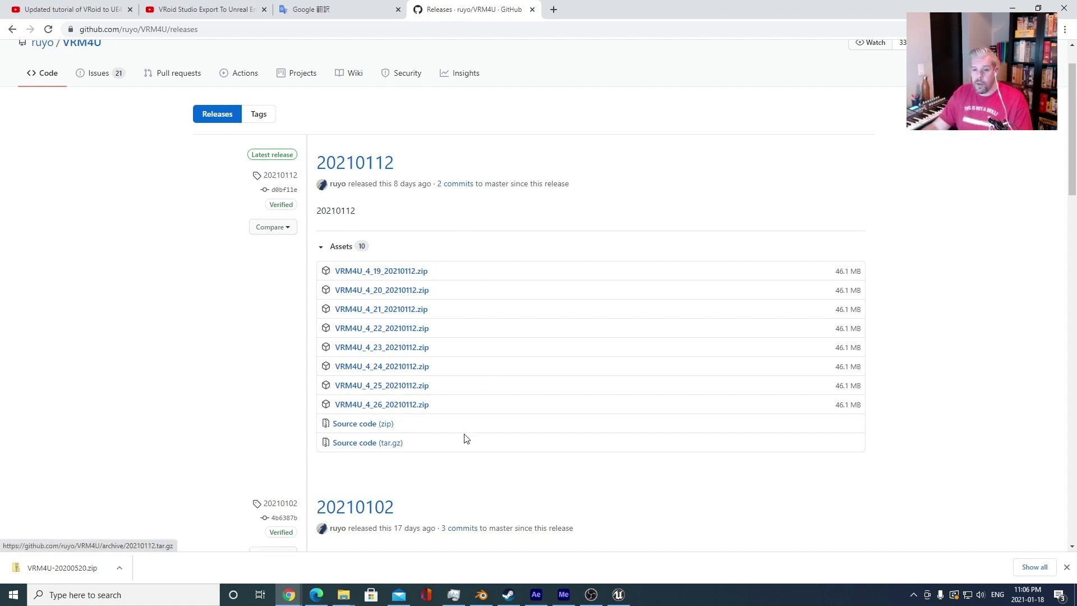
scroll(431, 451, "down", 2)
scroll(430, 446, "up", 2)
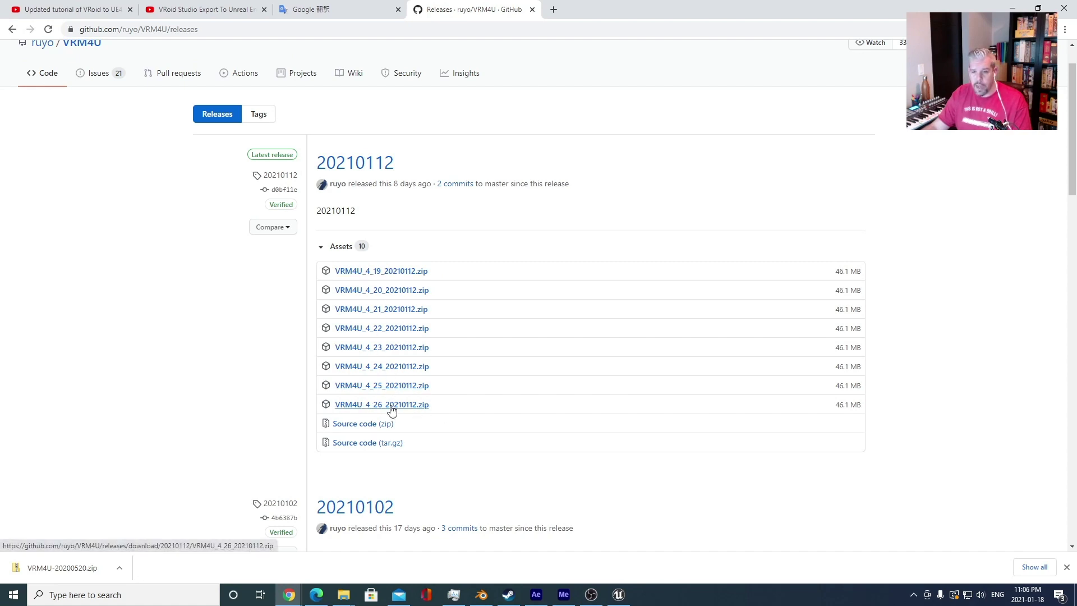
- Copy the VRM4U folder from the Plugins folder inside the downloaded VRM4U_4_26_20210112 archive
left_click(119, 568)
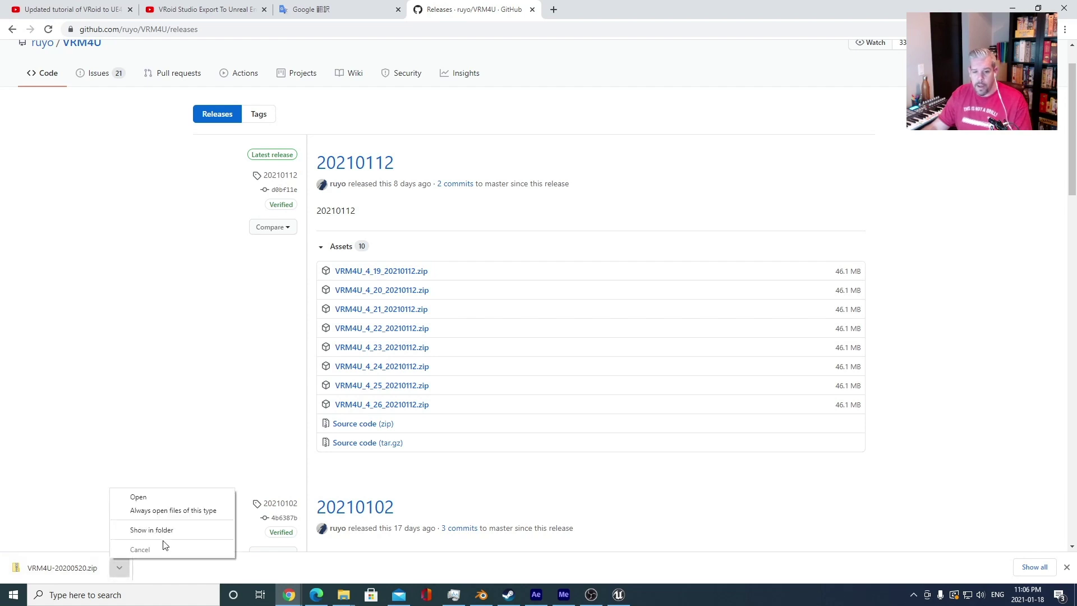
left_click(164, 530)
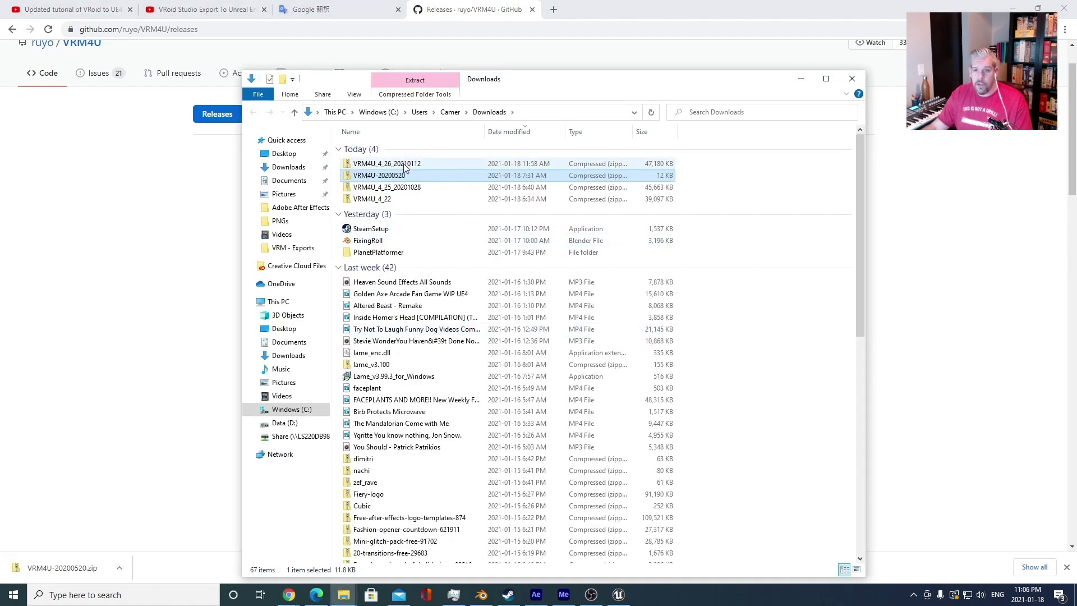
double_click(404, 164)
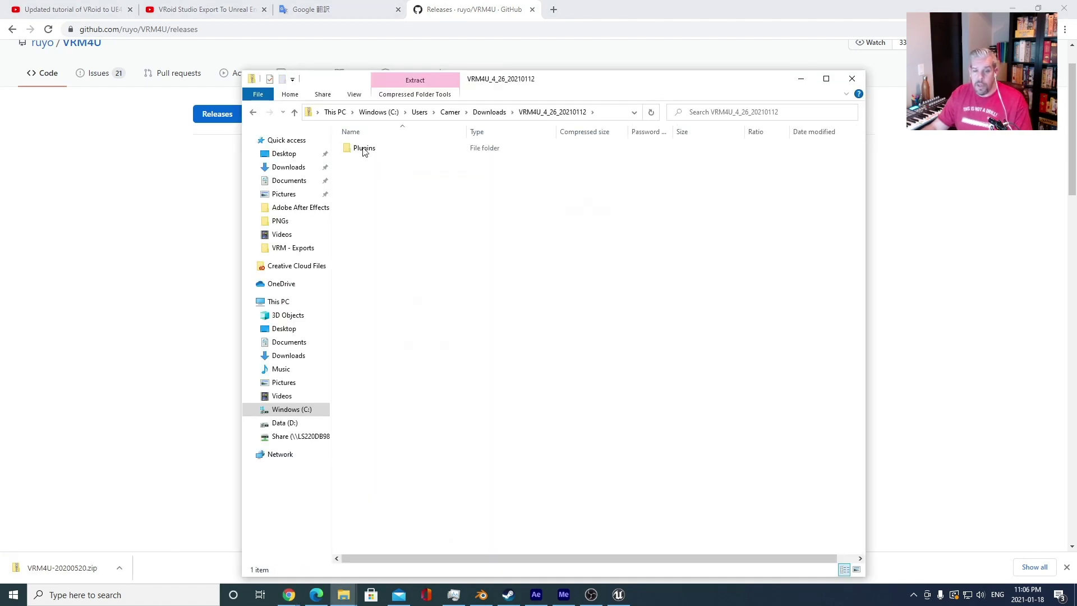
left_click(357, 151)
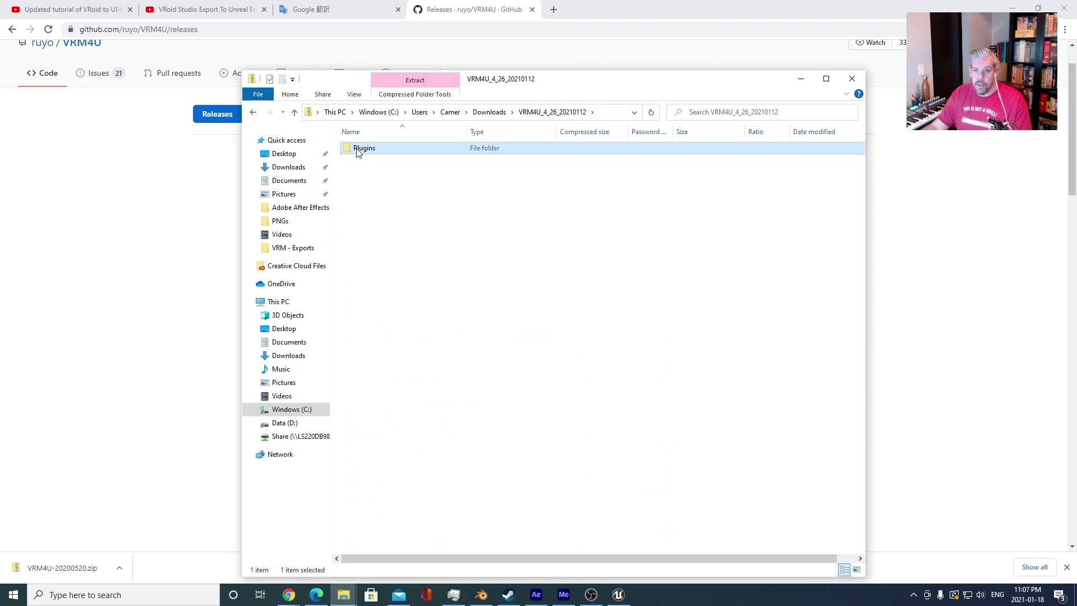
double_click(359, 148)
right_click(365, 154)
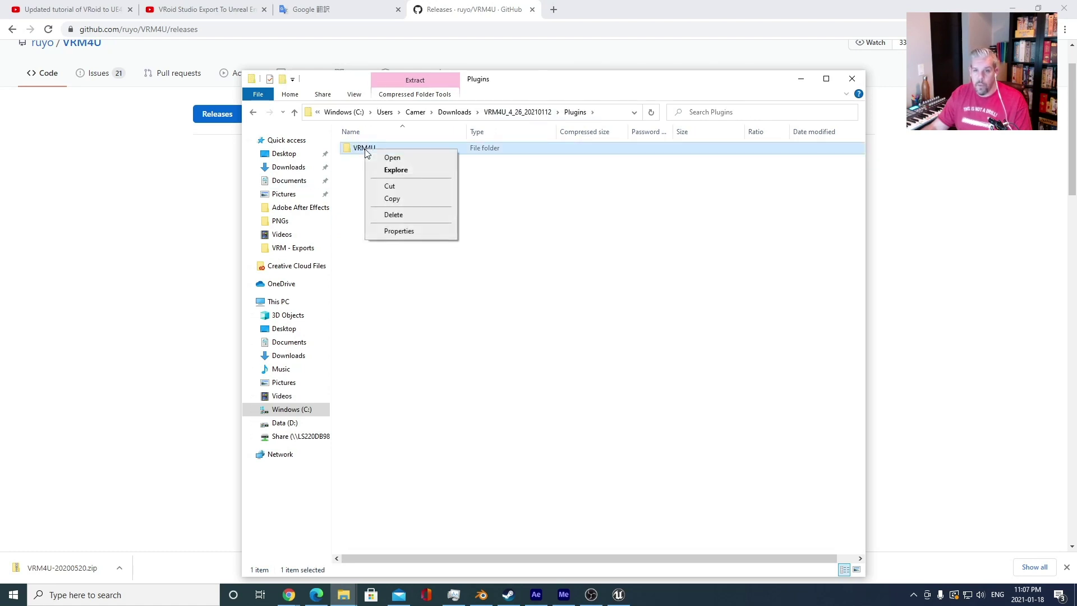
left_click(400, 200)
left_click(800, 79)
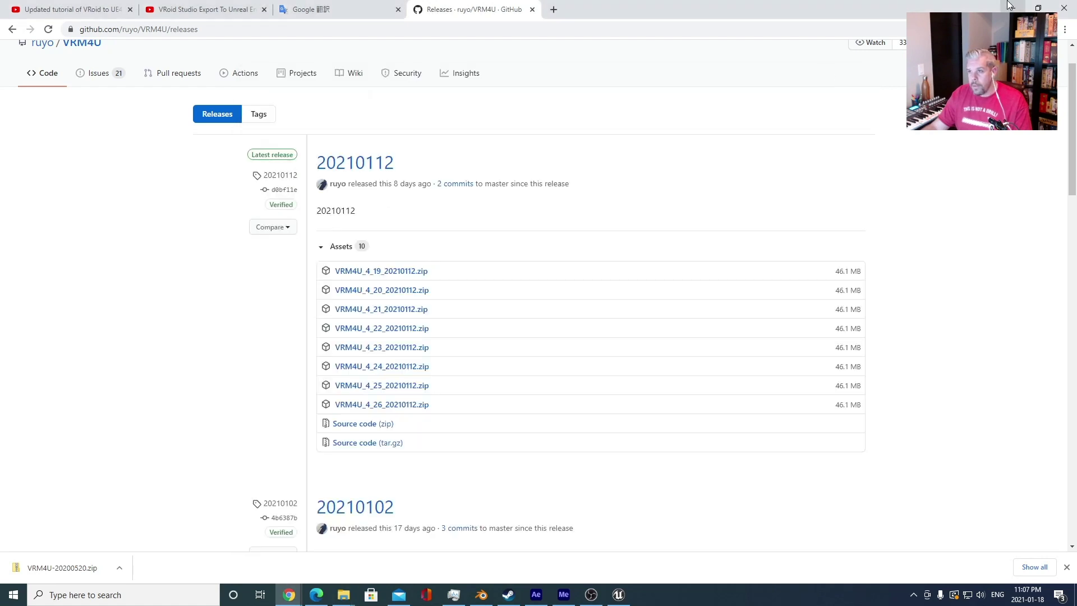
left_click(1012, 8)
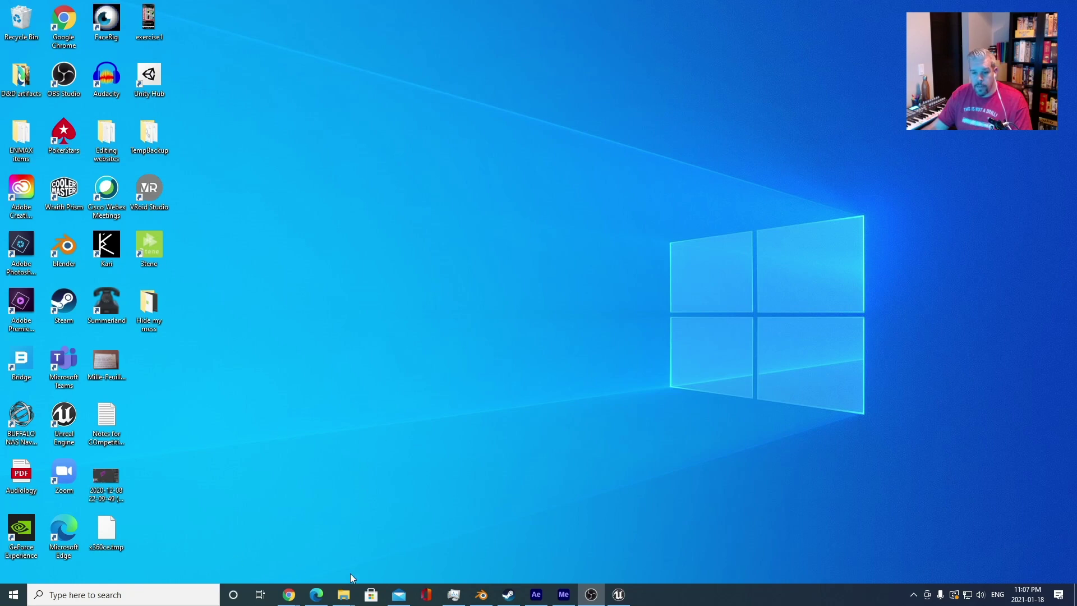
- Switch to File Explorer and open the Engine\Plugins folder of UE_4.26 under C:\Program Files\Epic Games
left_click(344, 597)
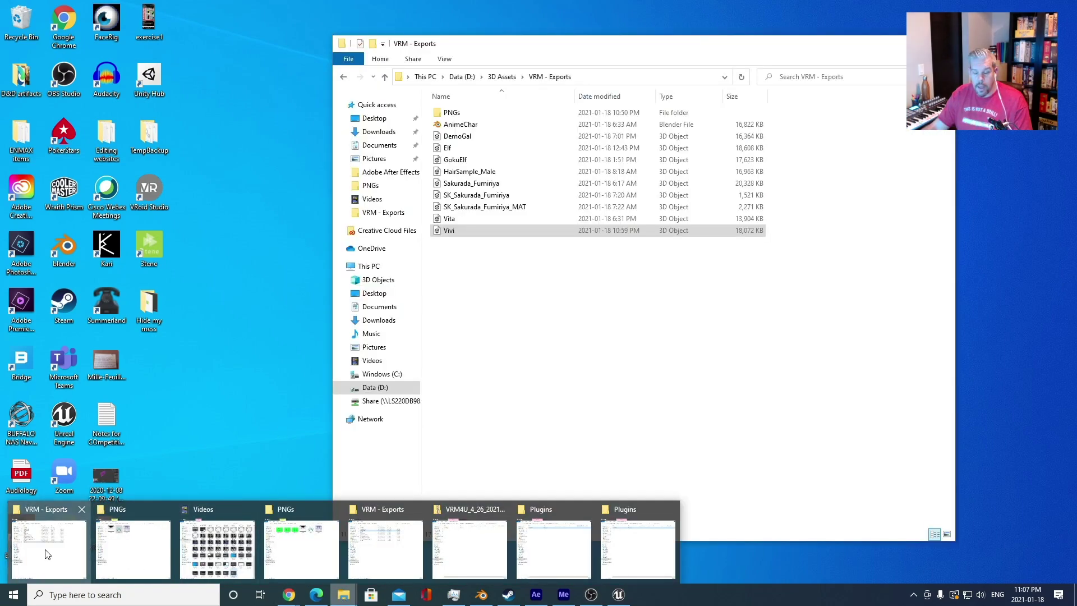
left_click(46, 554)
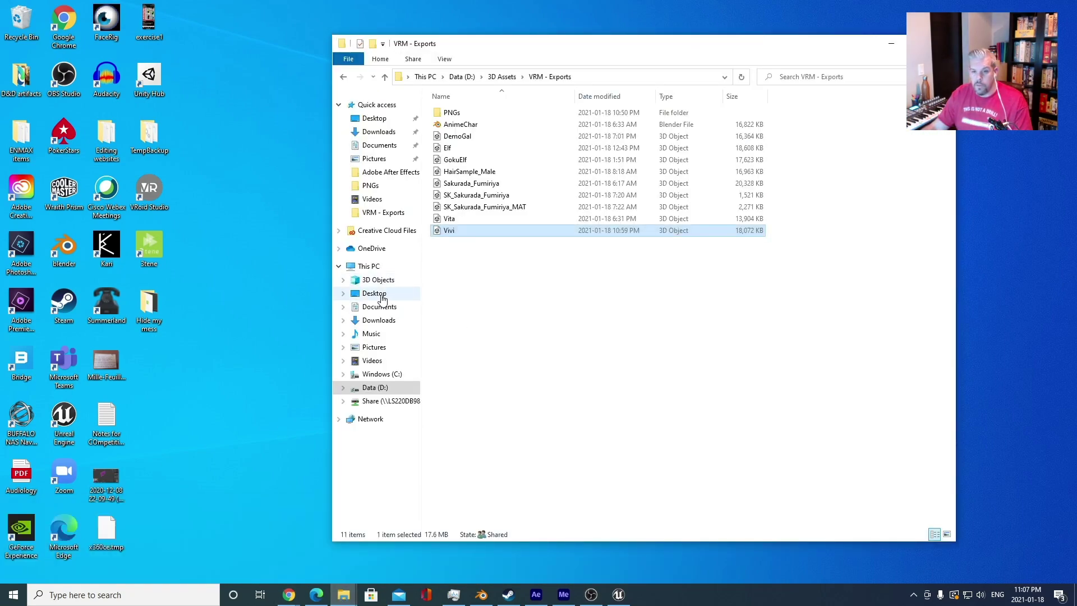
left_click(381, 373)
left_click(474, 151)
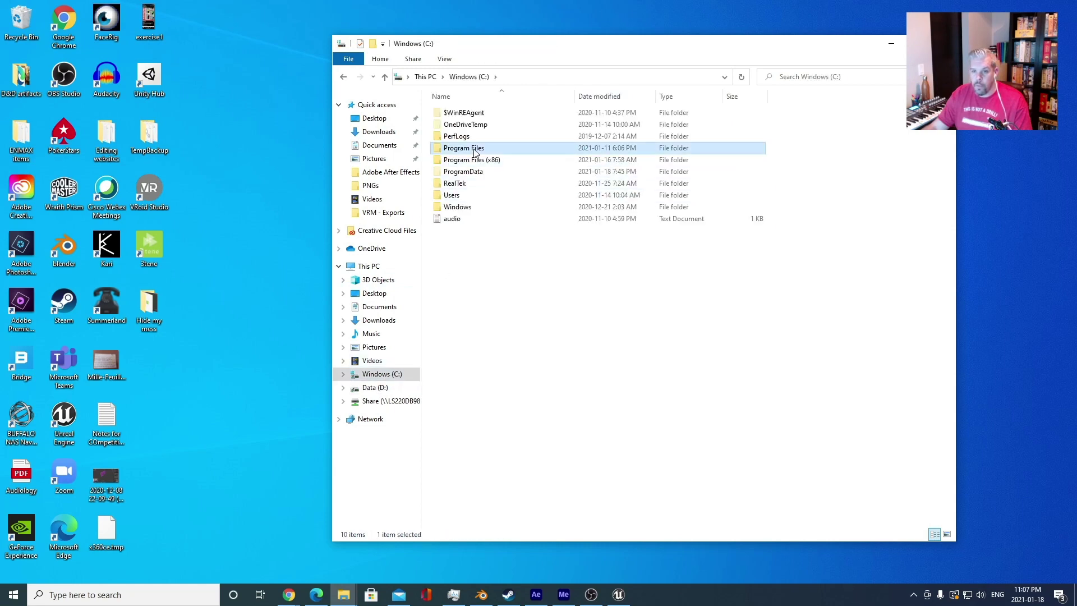
double_click(474, 151)
double_click(469, 242)
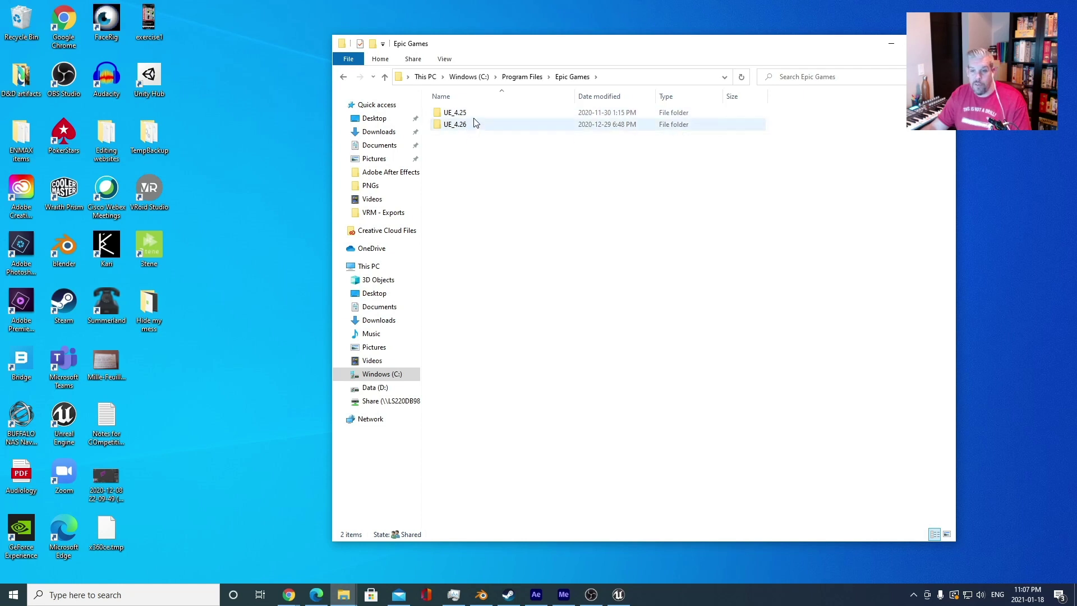
double_click(473, 125)
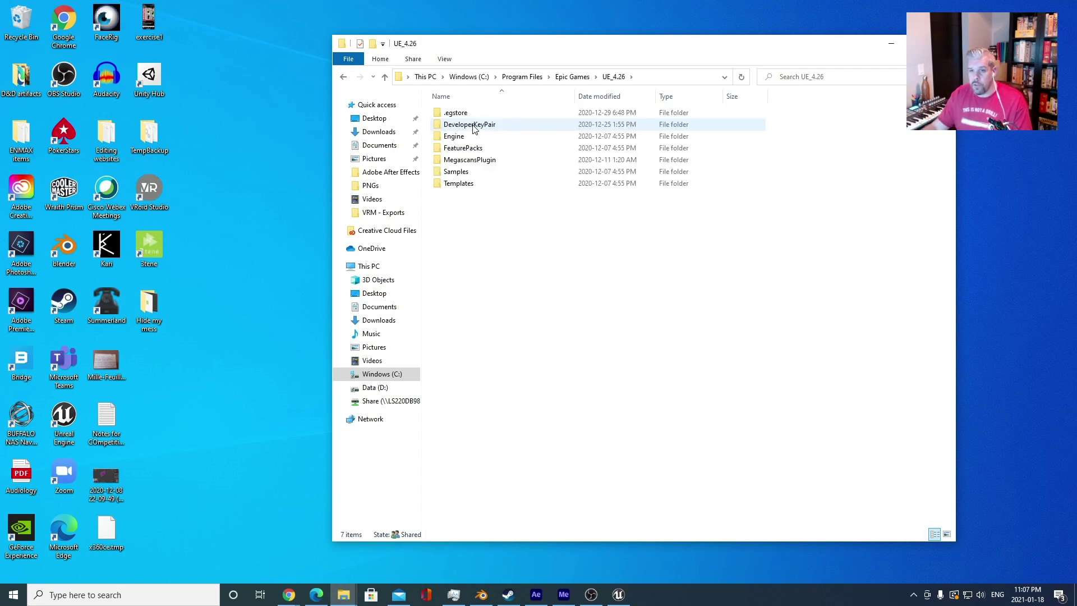
double_click(457, 137)
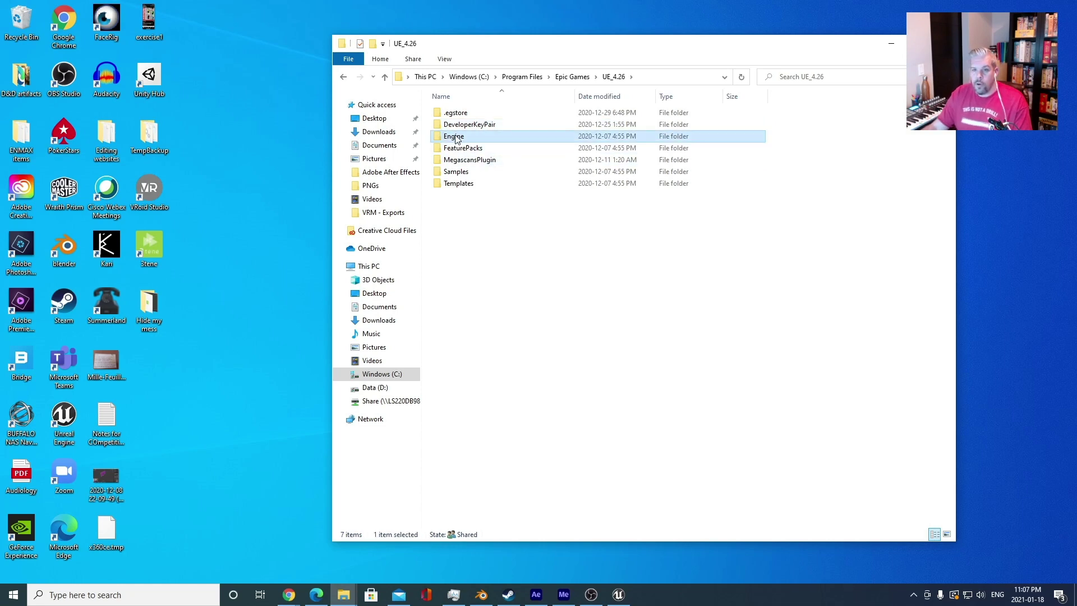
double_click(474, 195)
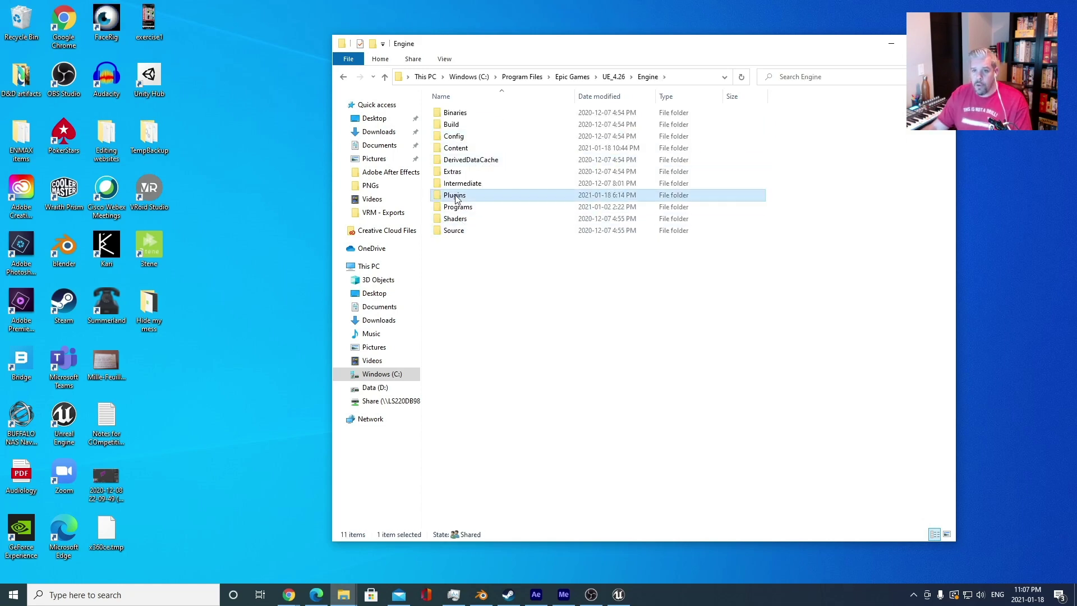
- Look at the paste option inside the engine's Plugins folder without using it, and close the folder window
right_click(501, 508)
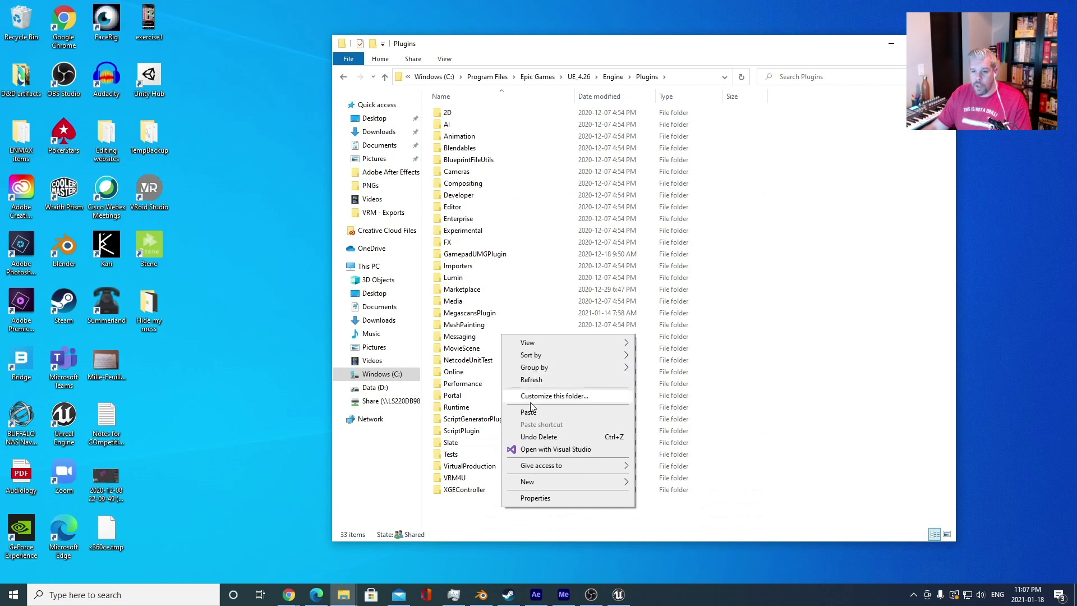
left_click(800, 353)
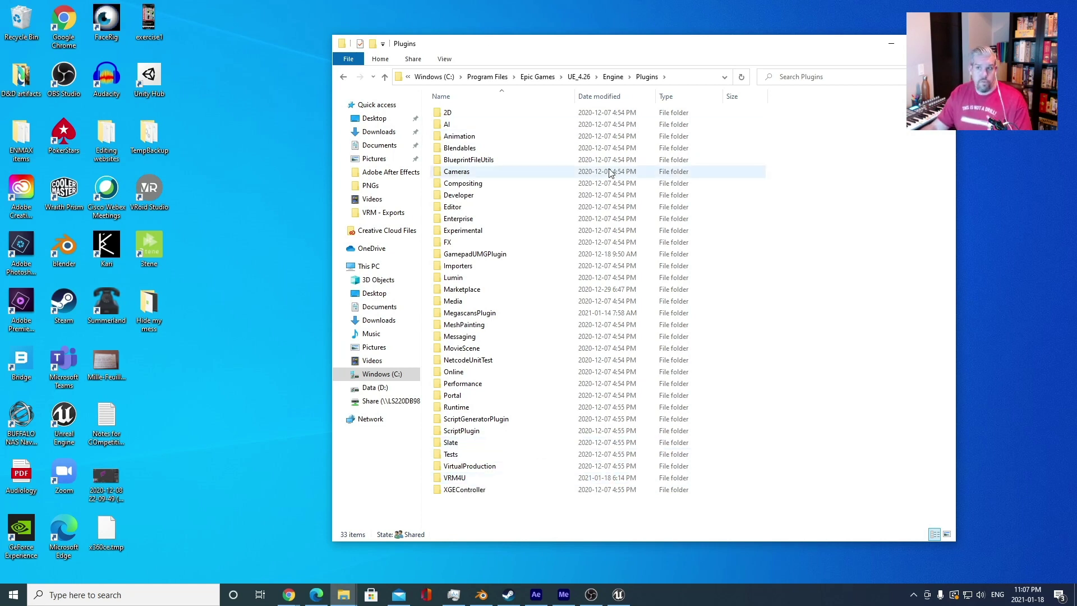
left_click(943, 43)
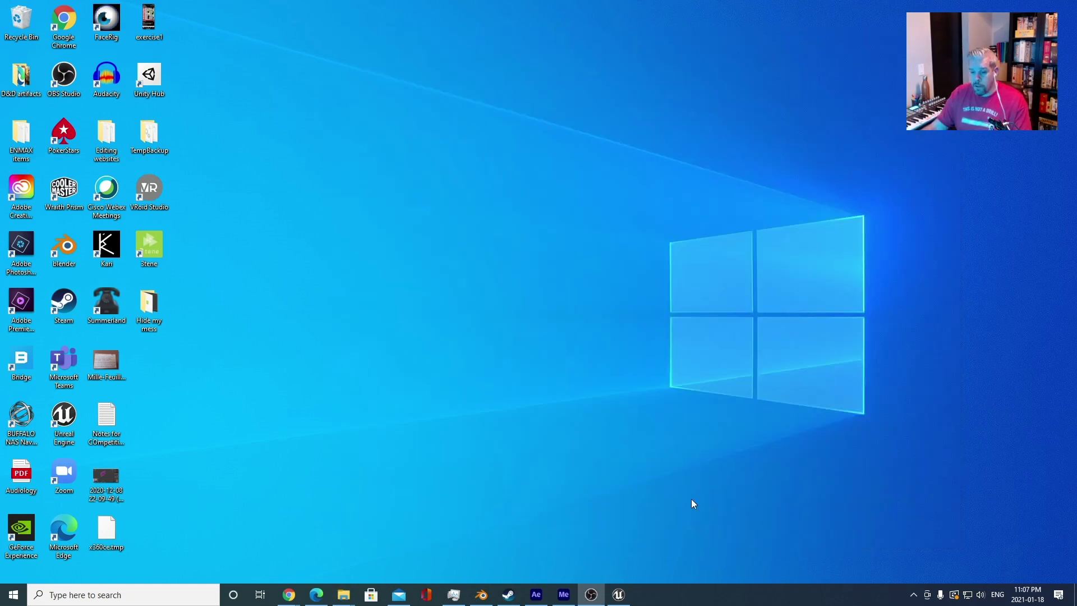
- Switch to Unreal Engine and start a new Games project based on the Third Person template
left_click(619, 598)
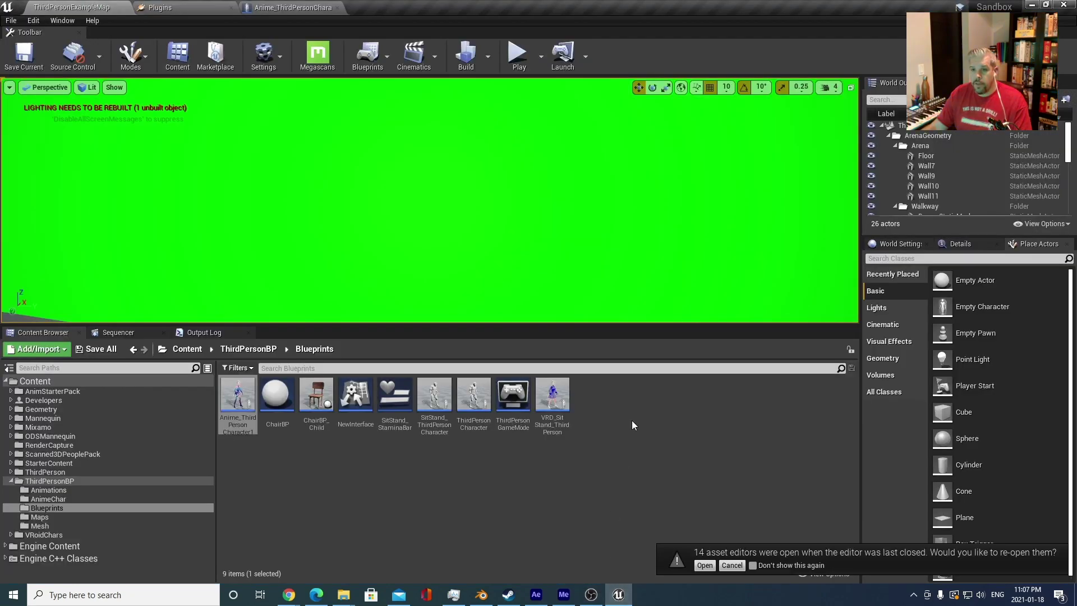
left_click(1031, 6)
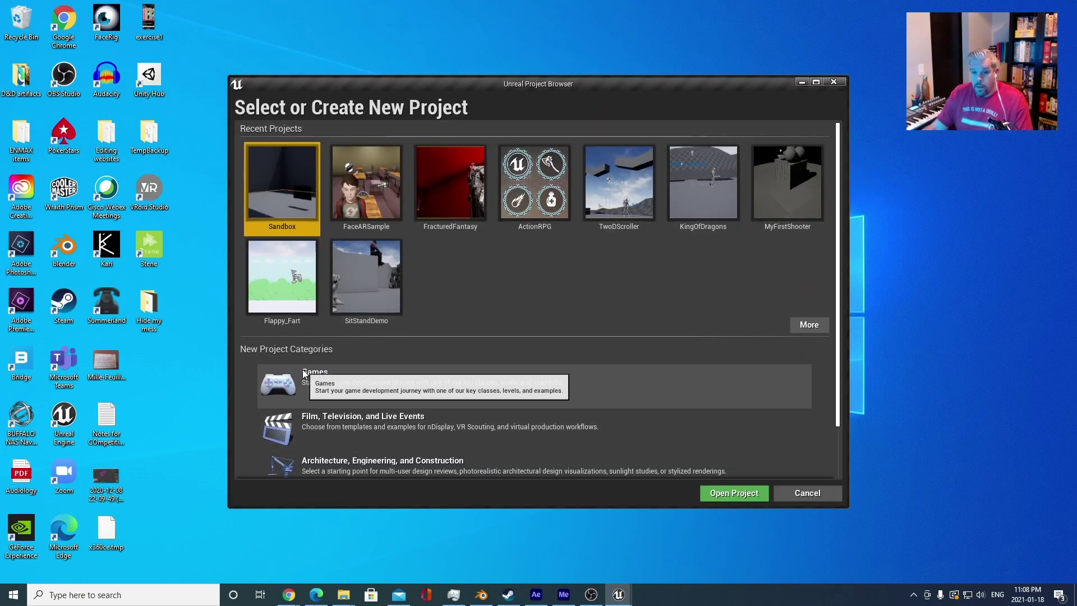
left_click(323, 371)
left_click(656, 492)
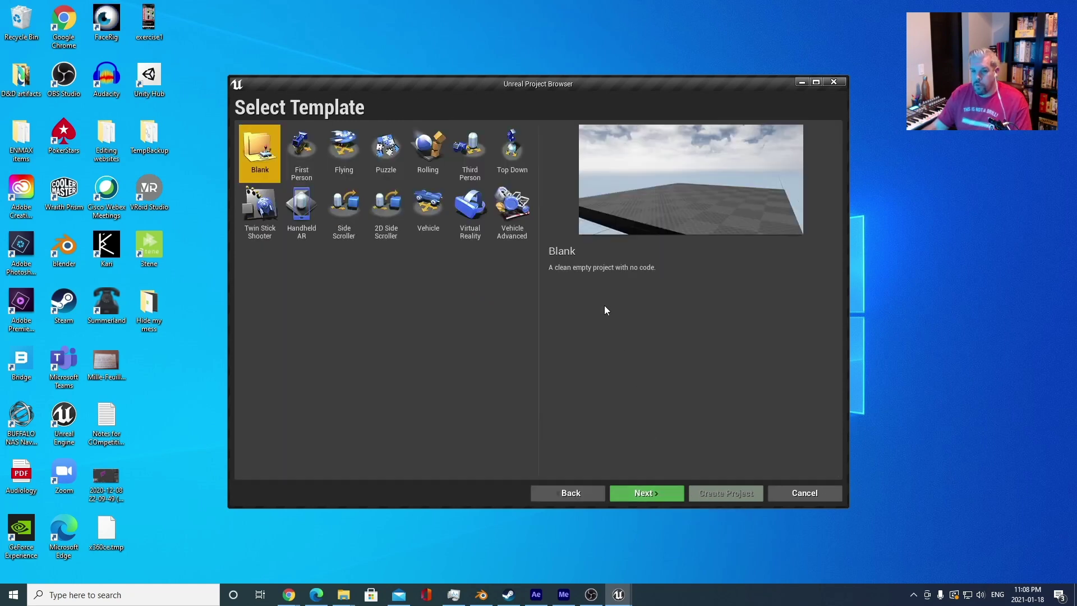
left_click(459, 154)
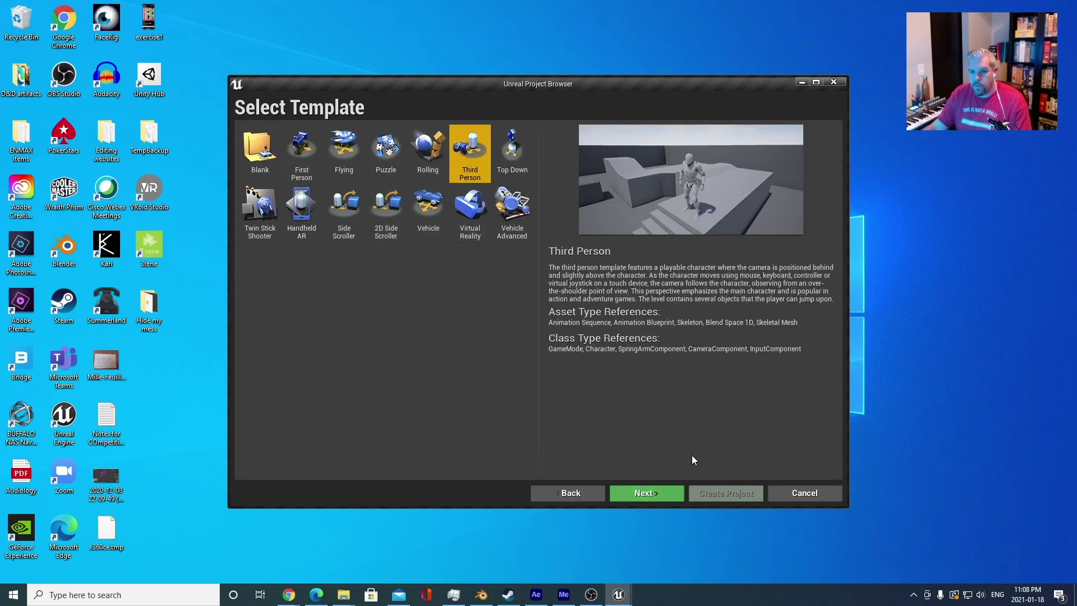
left_click(657, 491)
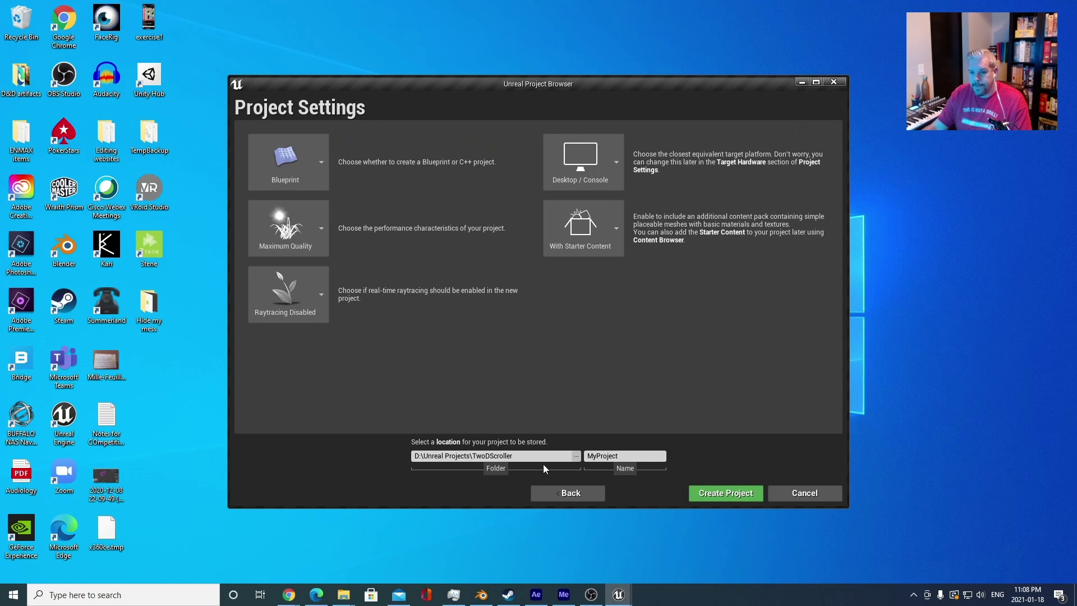
- Set the project folder to D:\Unreal Projects\AnimeDemo and the name to AnimeDemo, and create the project
left_click_drag(476, 455, 626, 448)
key("BackSpace")
key("BackSpace")
type("AnimeDemo")
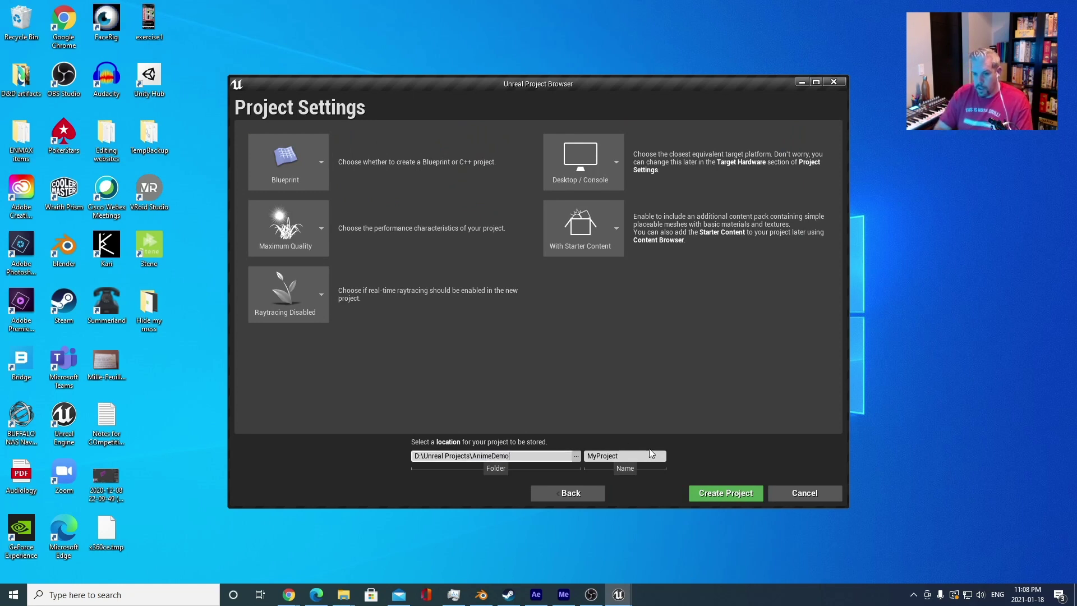
key("Tab")
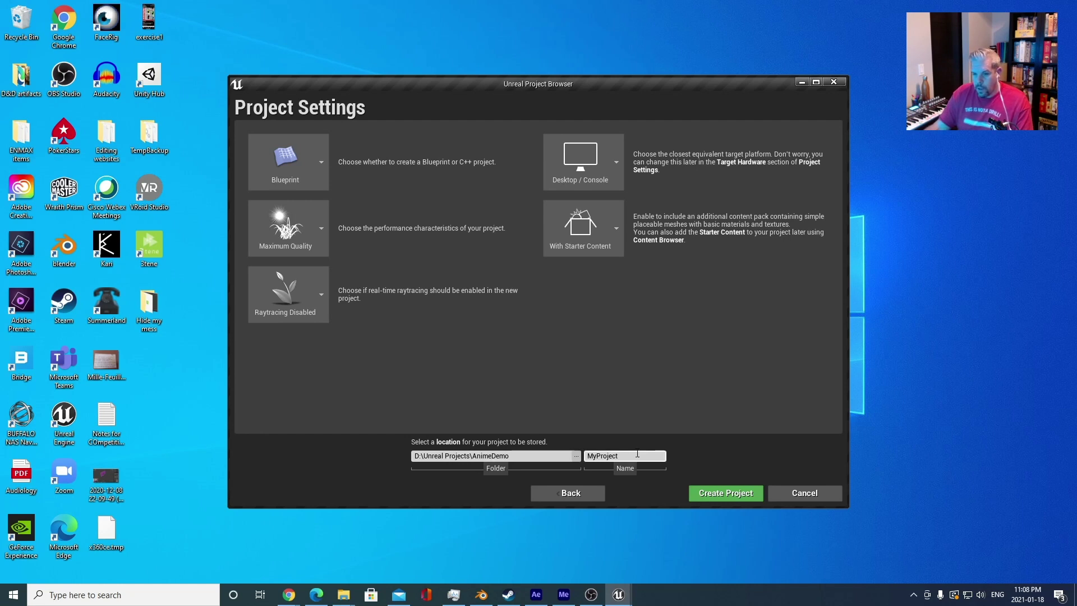
type("AnimeDemo")
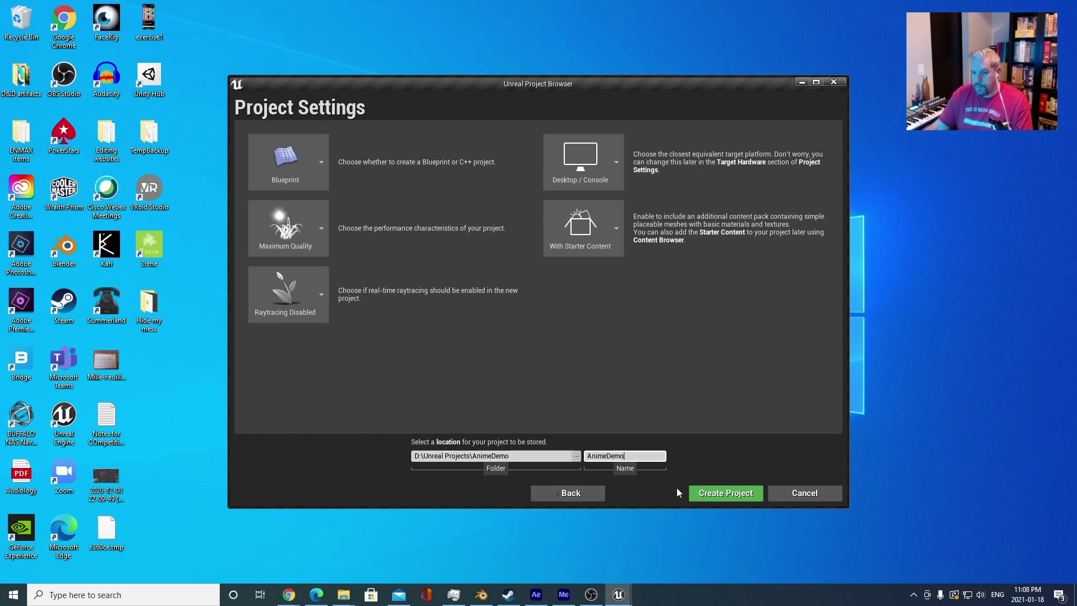
left_click(712, 492)
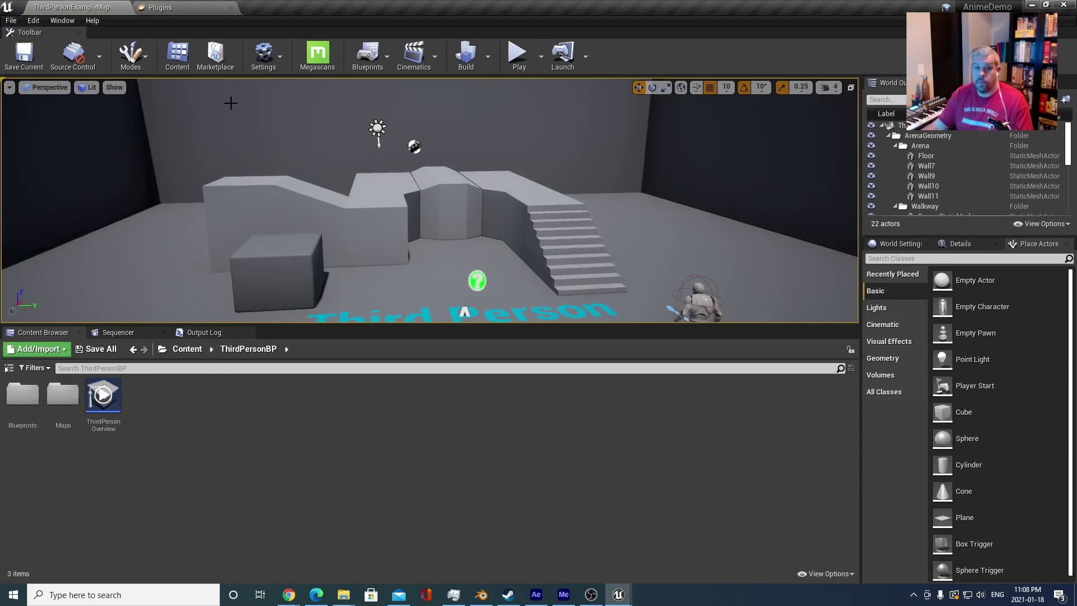
- Find the VRM4U plugin by searching for VRM, enable it for the project, and restart the editor
left_click(261, 60)
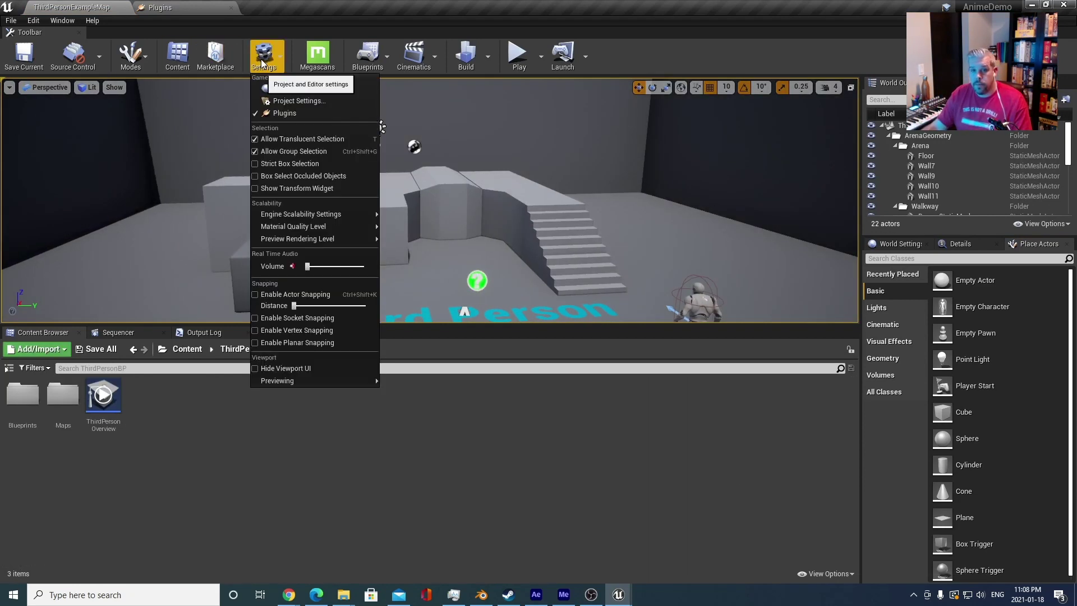
left_click(287, 112)
left_click(737, 26)
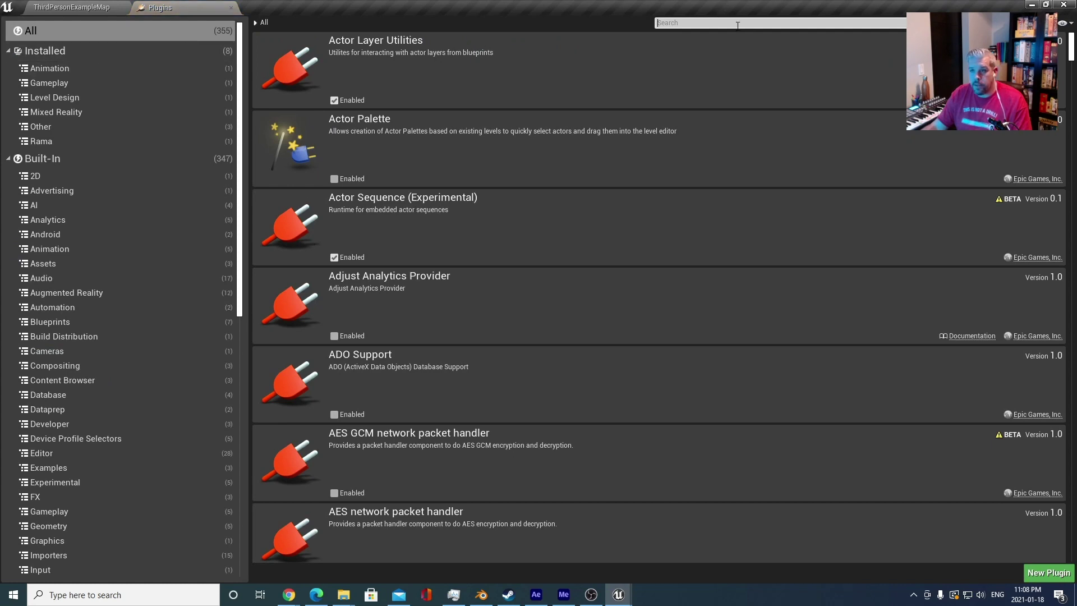
type("VRMU")
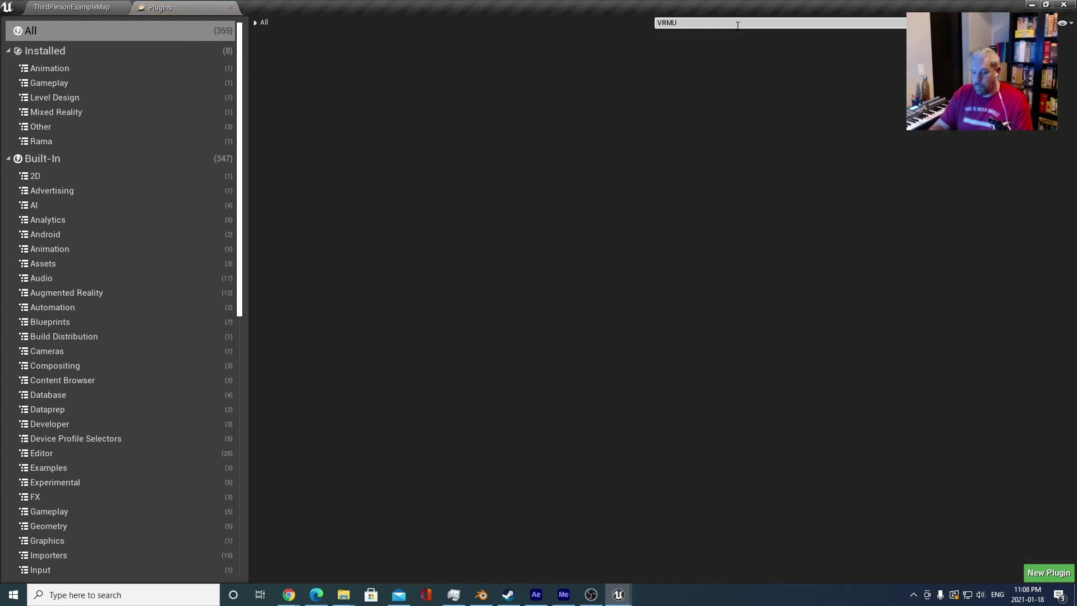
key("BackSpace")
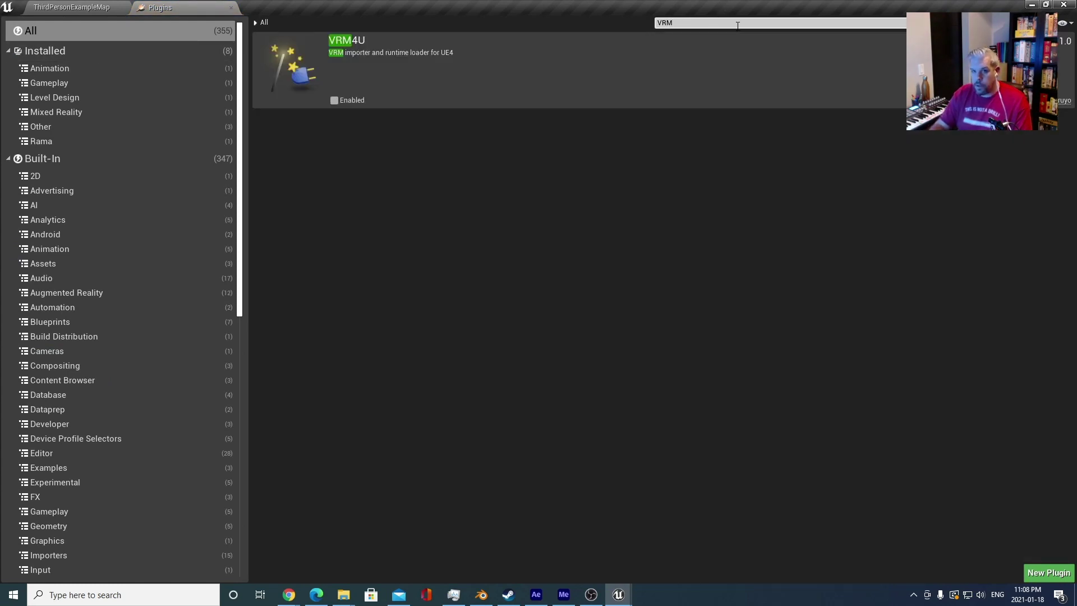
left_click(334, 100)
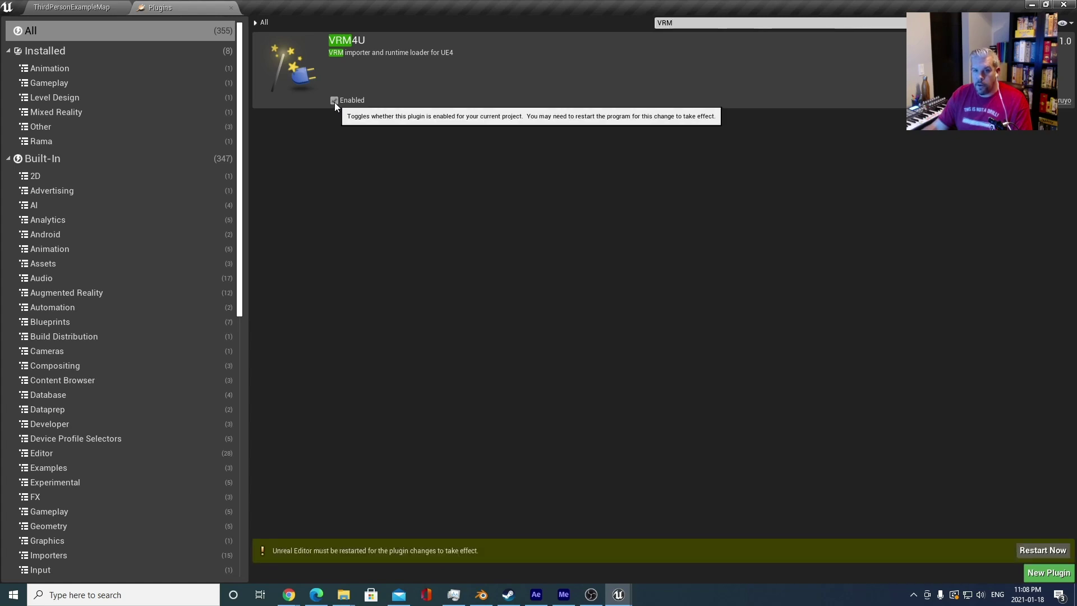
left_click(1045, 554)
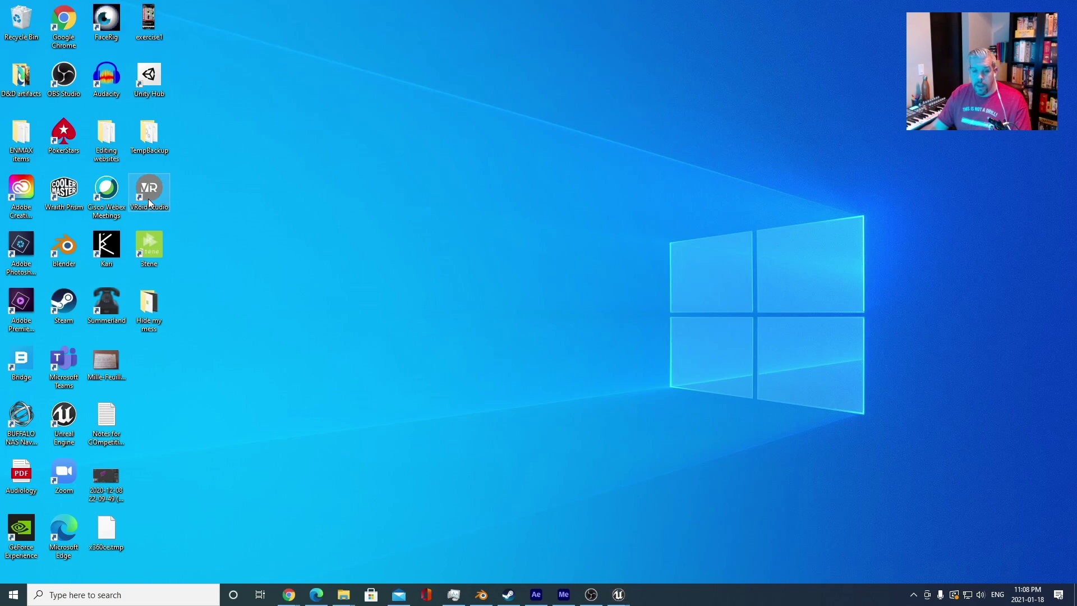
- Launch VRoid Studio from the desktop and maximize its window on the main screen
double_click(154, 197)
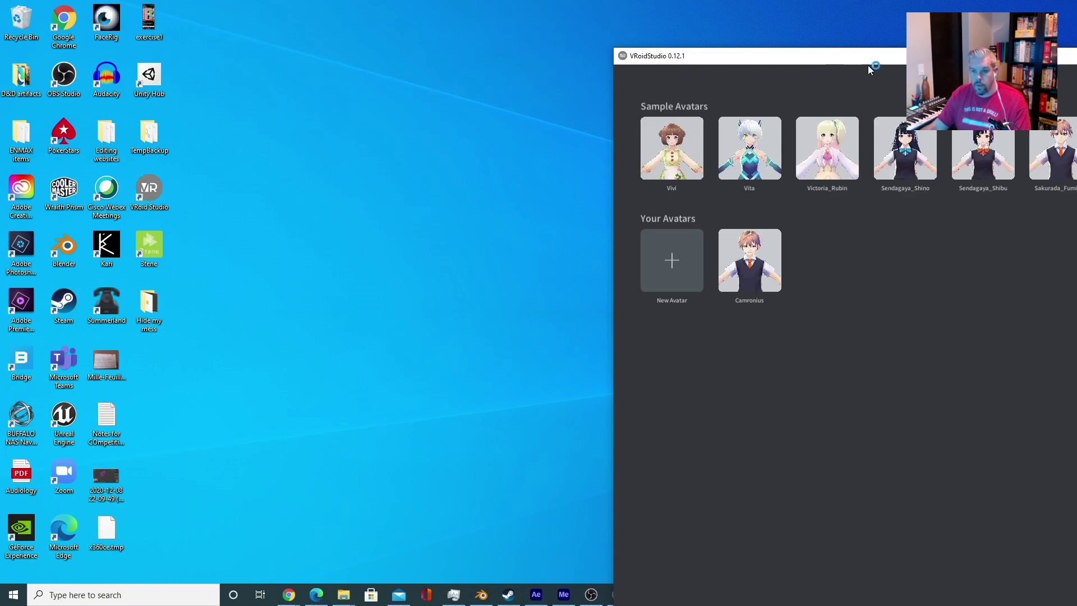
left_click_drag(850, 60, 754, 99)
left_click_drag(830, 59, 332, 36)
double_click(332, 36)
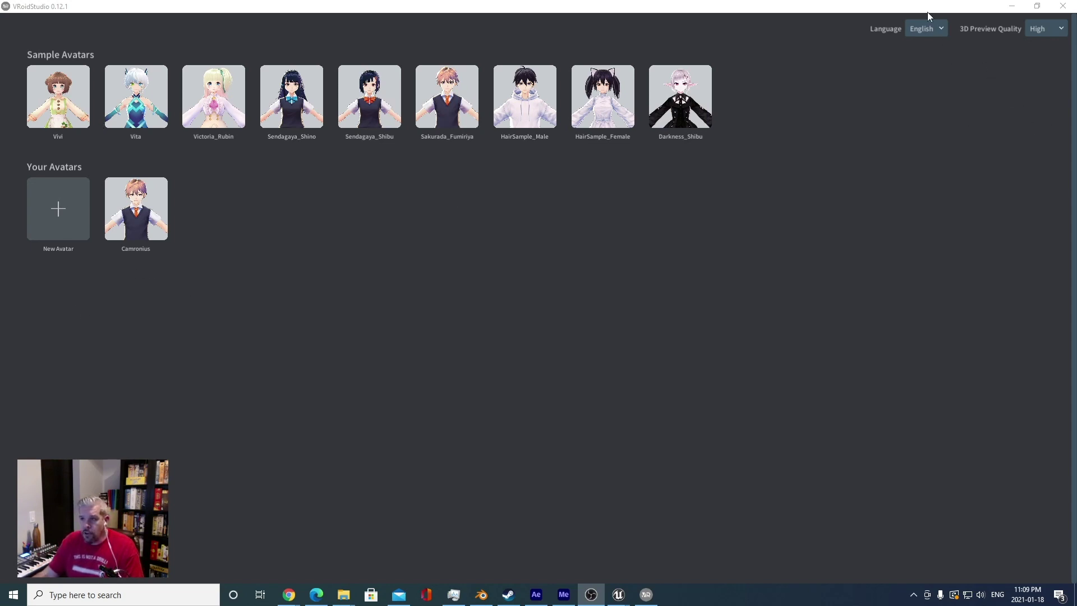
- Review the Language and 3D Preview Quality options on the VRoid Studio start screen
left_click(927, 29)
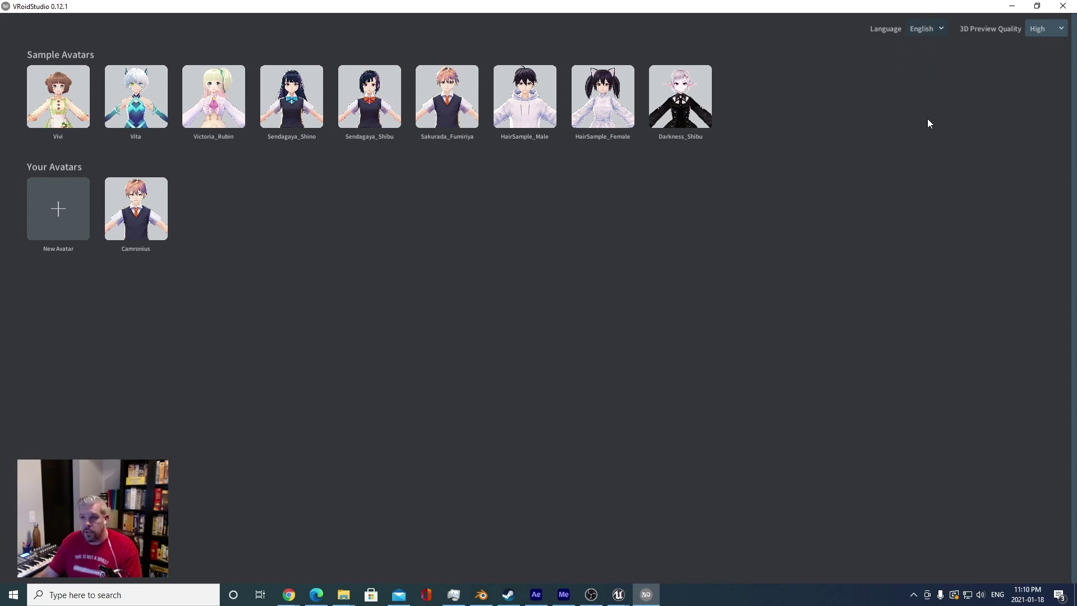
left_click(1042, 31)
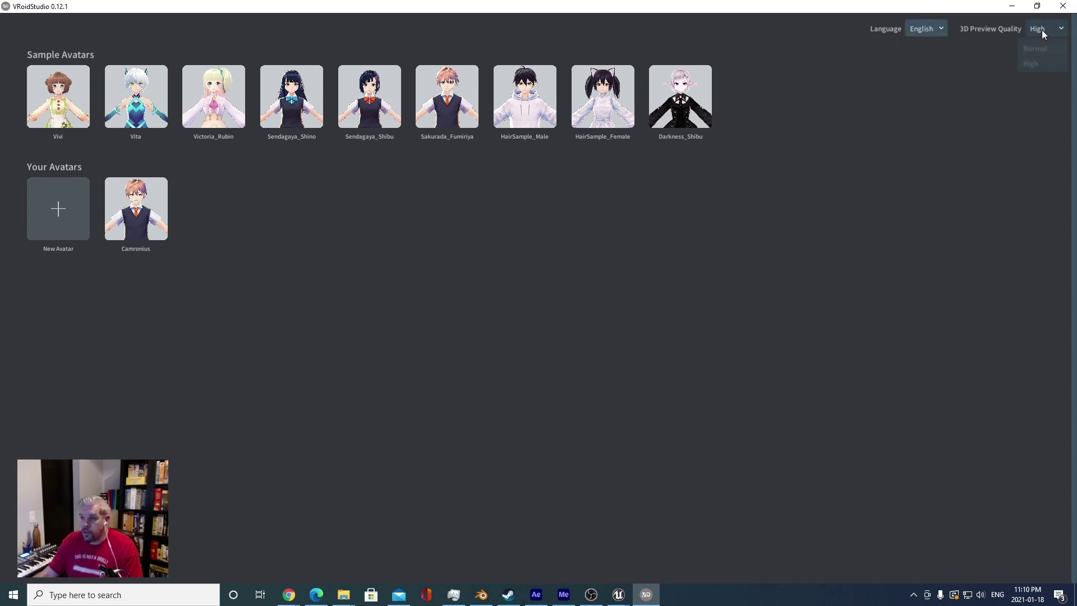
left_click(1042, 31)
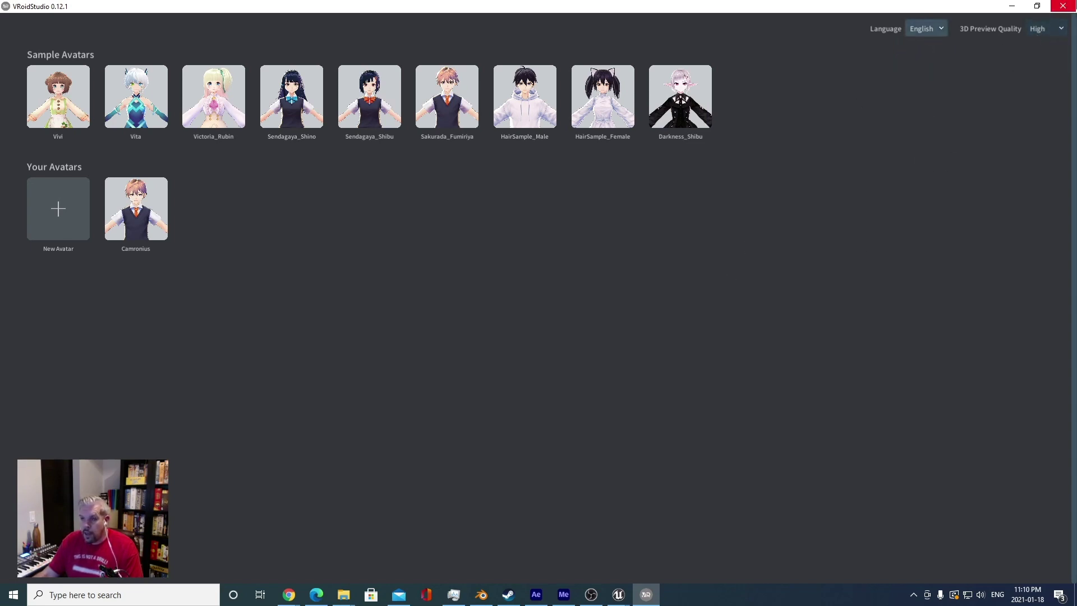
left_click(1043, 31)
left_click(1043, 25)
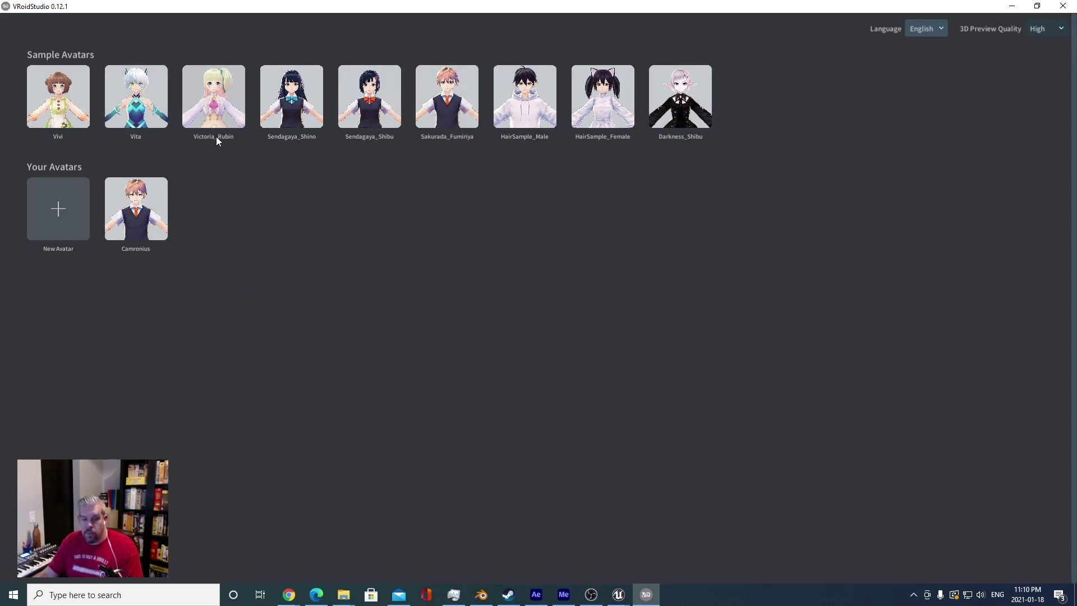
- Open the Victoria_Rubin sample avatar and frame her whole body in the preview
left_click(209, 102)
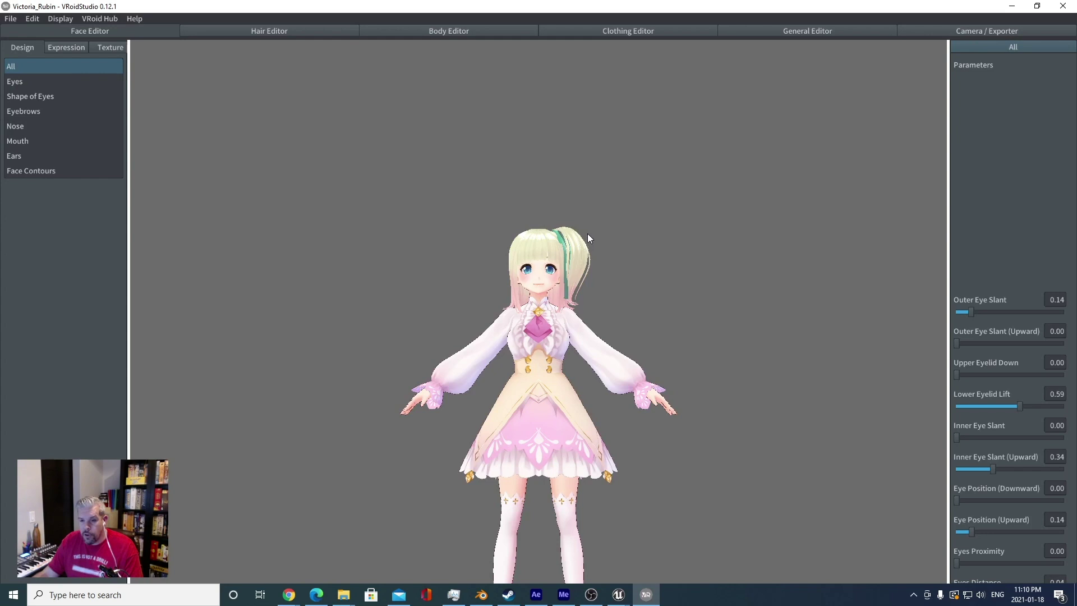
middle_click_drag(702, 445, 620, 301)
right_click_drag(620, 301, 409, 298)
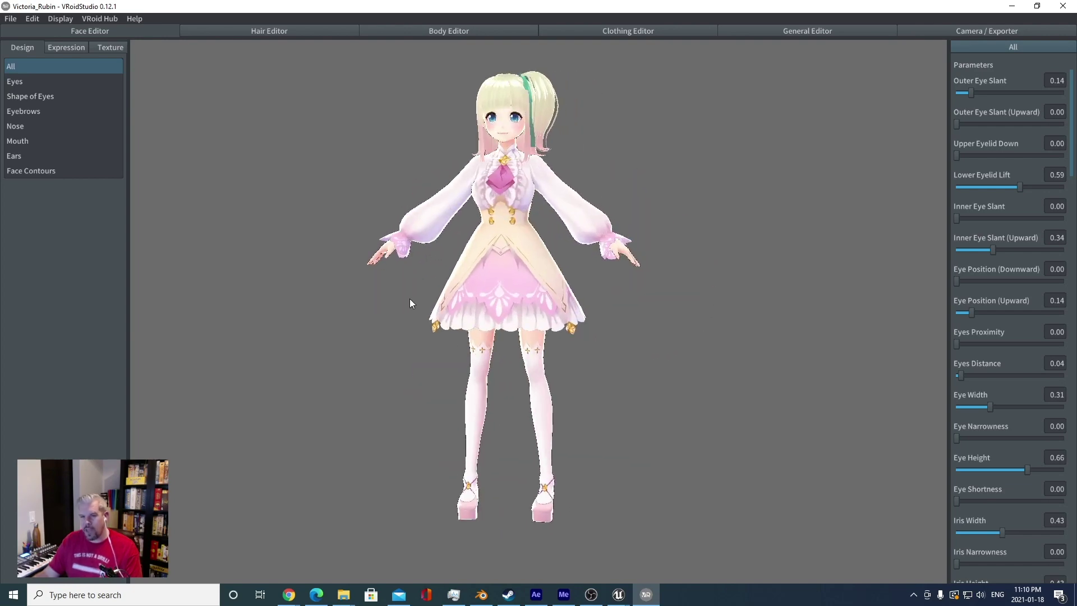
scroll(572, 328, "down", 2)
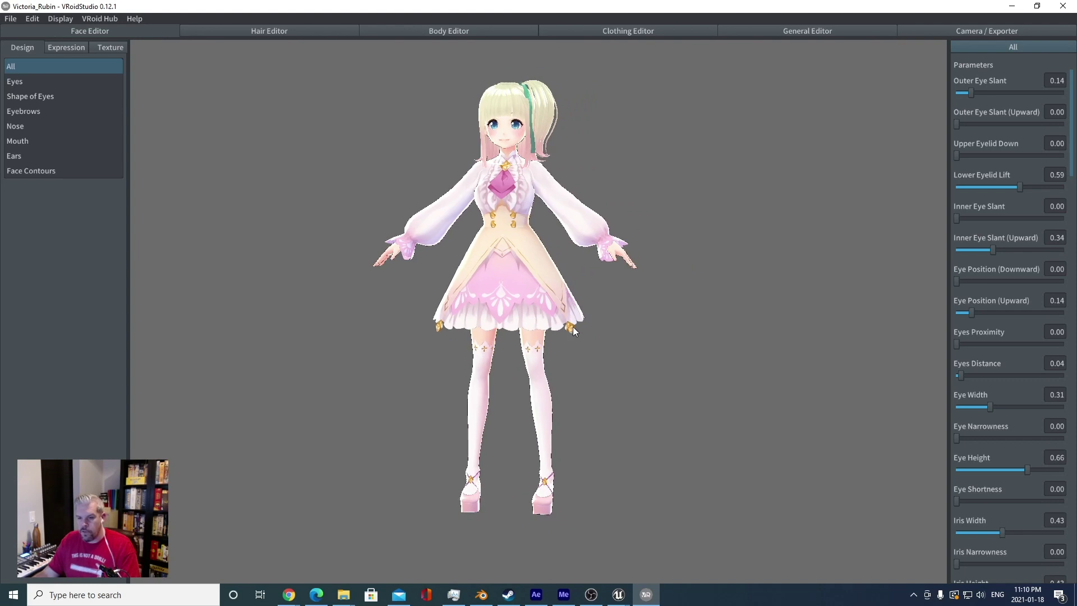
middle_click_drag(591, 291, 592, 321)
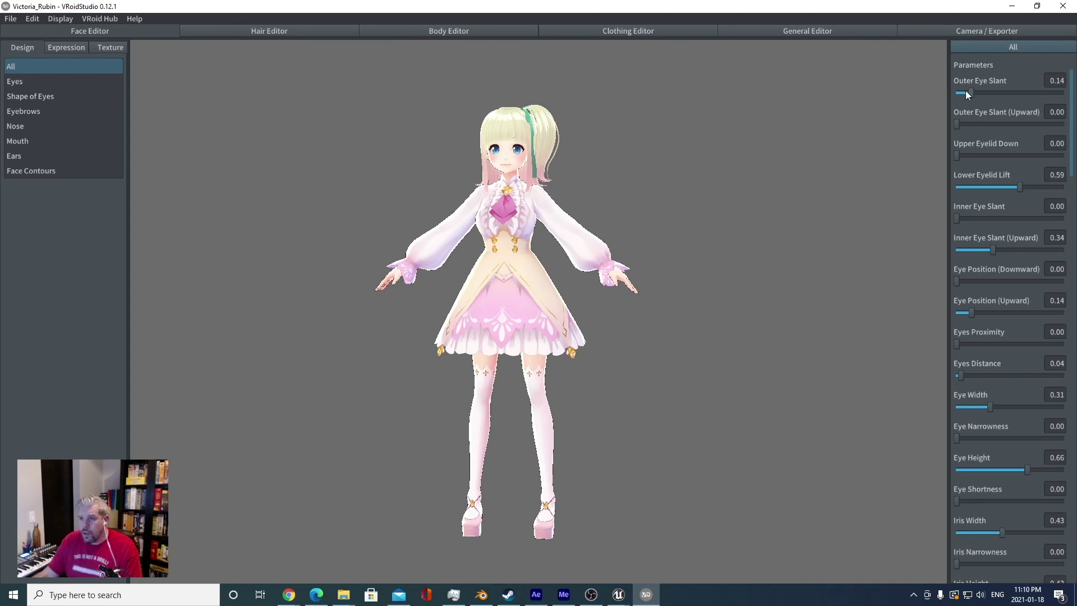
- Set the face's Outer Eye Slant to 0.63, Outer Eye Slant (Upward) to 0.91 and Mouth Position (Upward) to 0.93
left_click_drag(970, 92, 1021, 92)
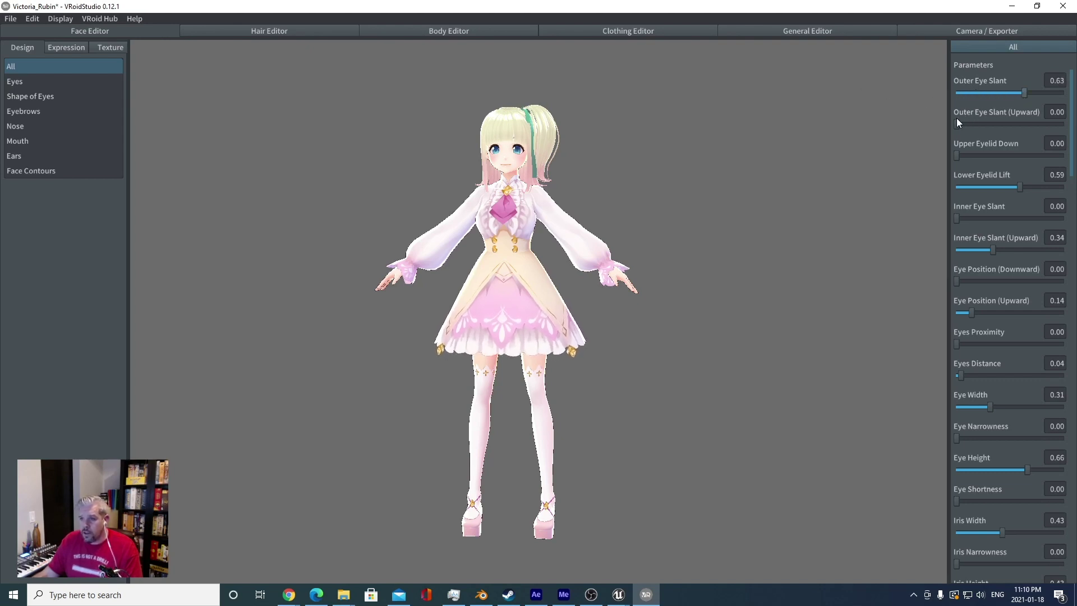
left_click_drag(956, 123, 1053, 124)
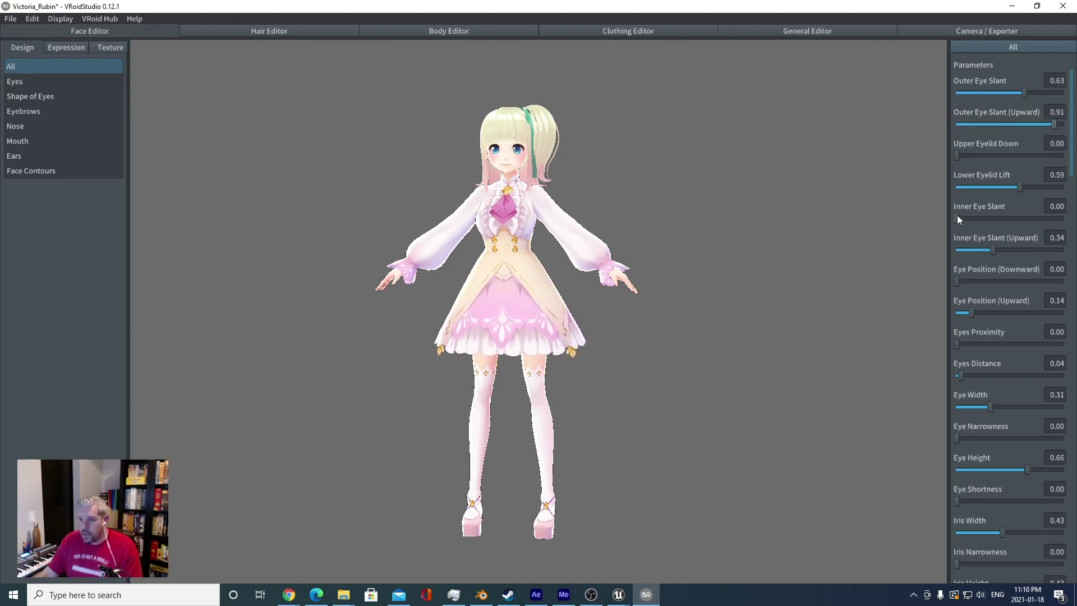
scroll(976, 372, "down", 10)
left_click_drag(974, 393, 1054, 393)
scroll(988, 425, "down", 5)
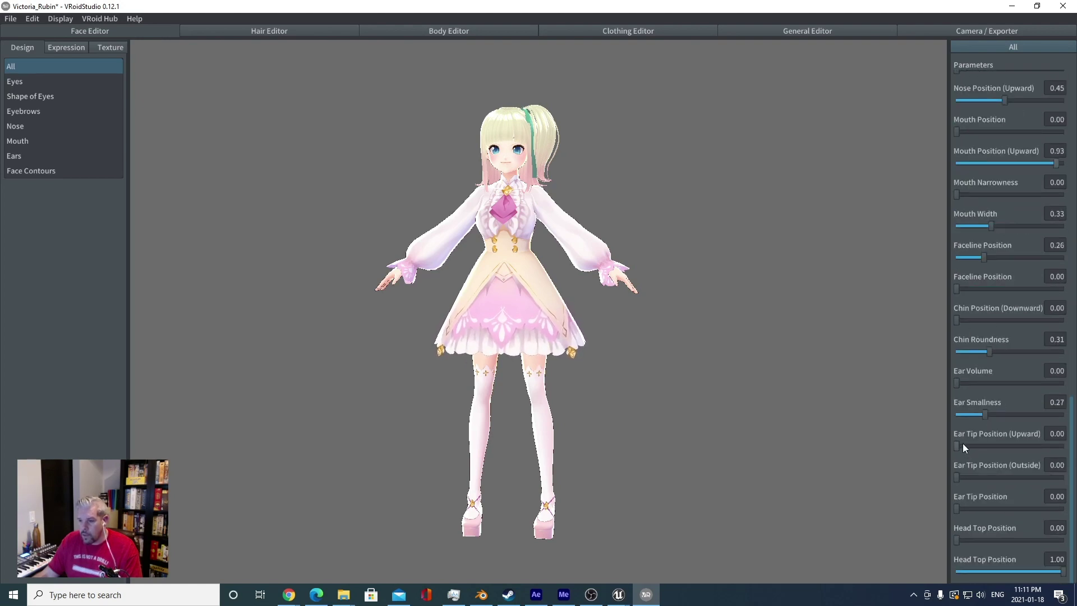
- Give the avatar elf ears with Ear Tip Position (Upward) 1.00 and Ear Tip Position 0.14, and set the upper Head Top Position to 0.81
left_click_drag(956, 446, 1065, 445)
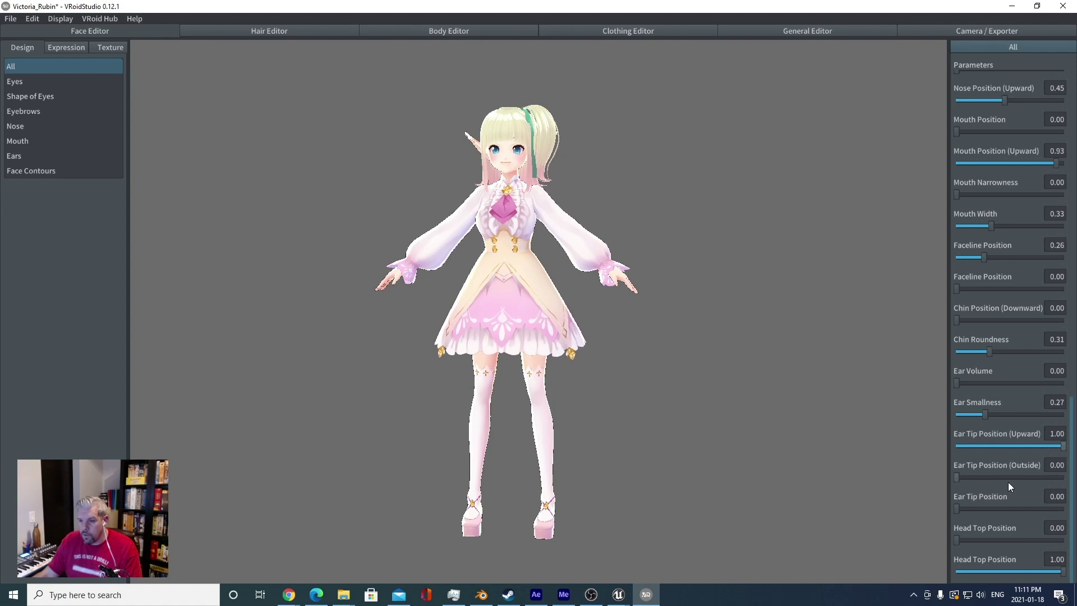
left_click_drag(957, 476, 913, 470)
left_click_drag(958, 536, 1015, 535)
mouse_move(954, 508)
left_mouse_down()
mouse_move(1000, 504)
mouse_move(970, 502)
left_mouse_up()
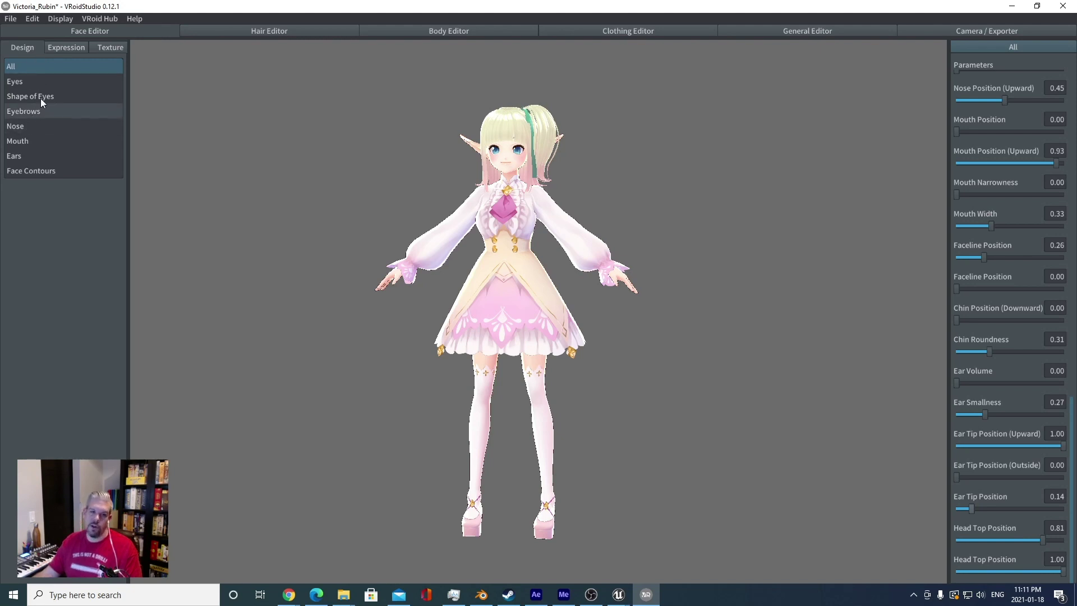
scroll(1026, 367, "up", 6)
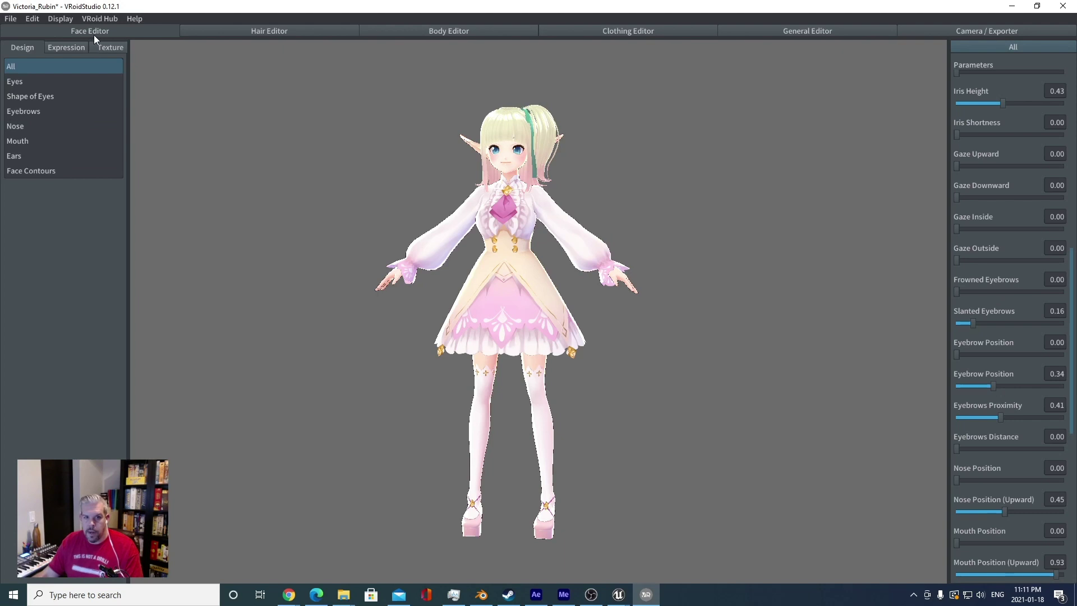
- Preview the avatar's facial expressions, including Sorrow, Joy, Surprised, Angry and Fun, and return to Neutral
left_click(65, 49)
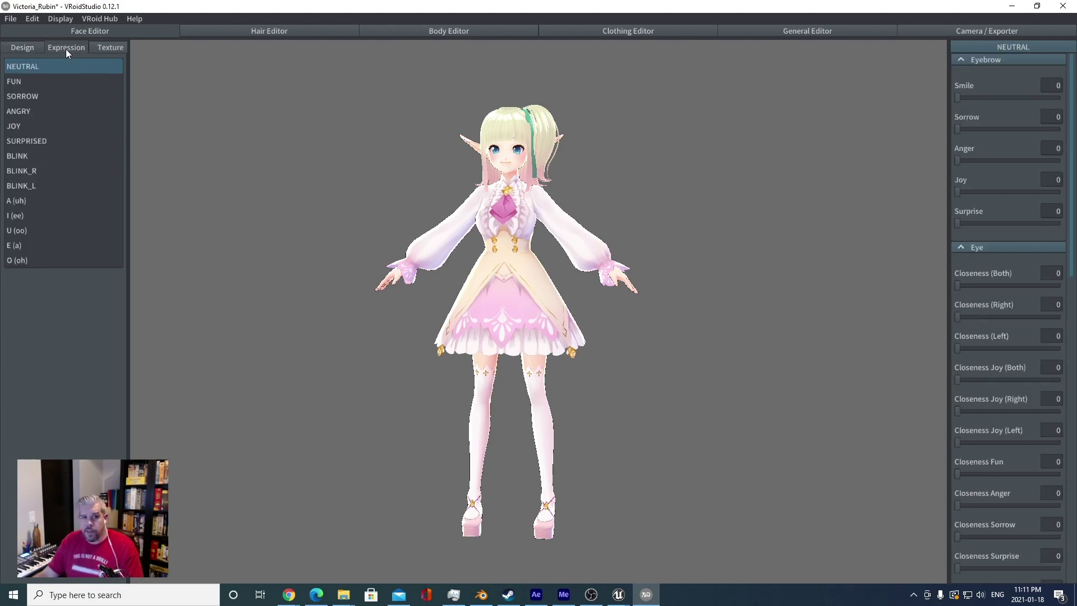
left_click(37, 96)
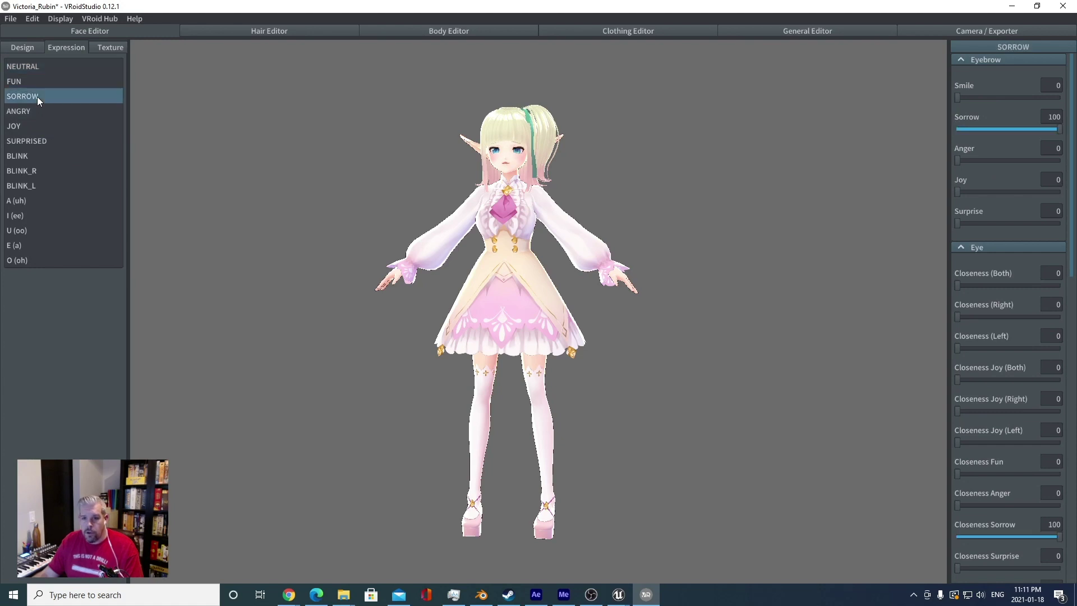
left_click(39, 126)
left_click(39, 145)
left_click(33, 183)
left_click(37, 217)
left_click(33, 111)
left_click(33, 81)
left_click(35, 66)
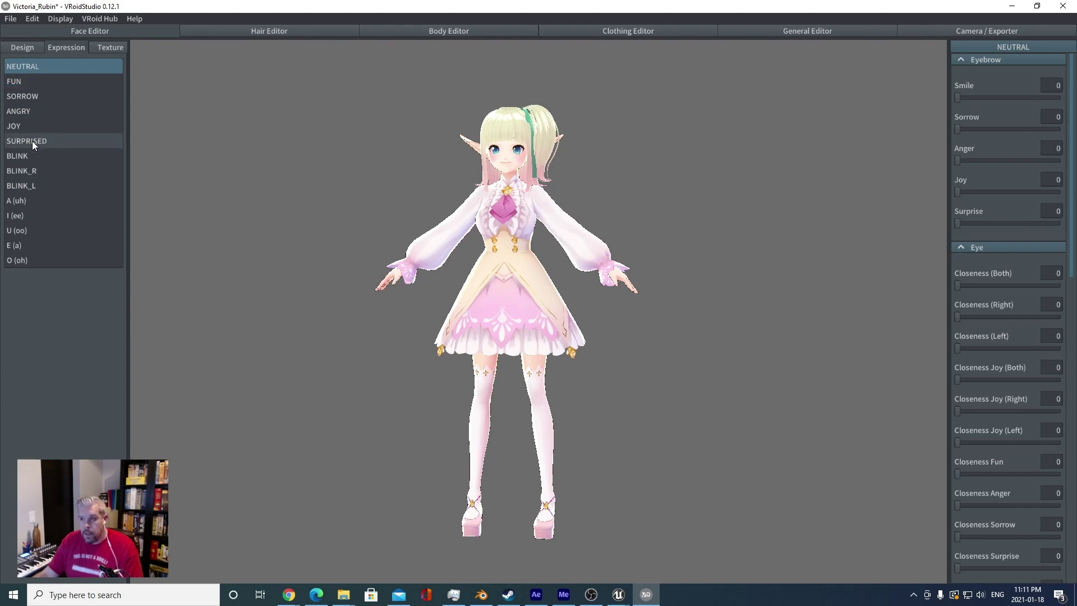
- Set the eyebrow Joy value of the Neutral expression to 100, and switch the preview to the Joy expression
left_click_drag(965, 161, 907, 152)
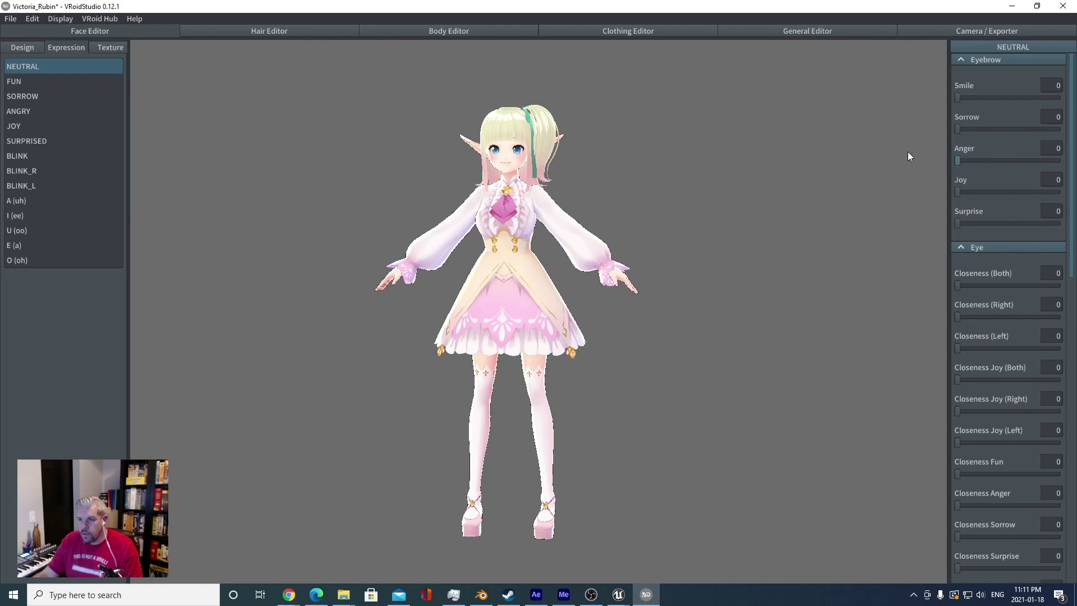
left_click_drag(1029, 187, 1061, 186)
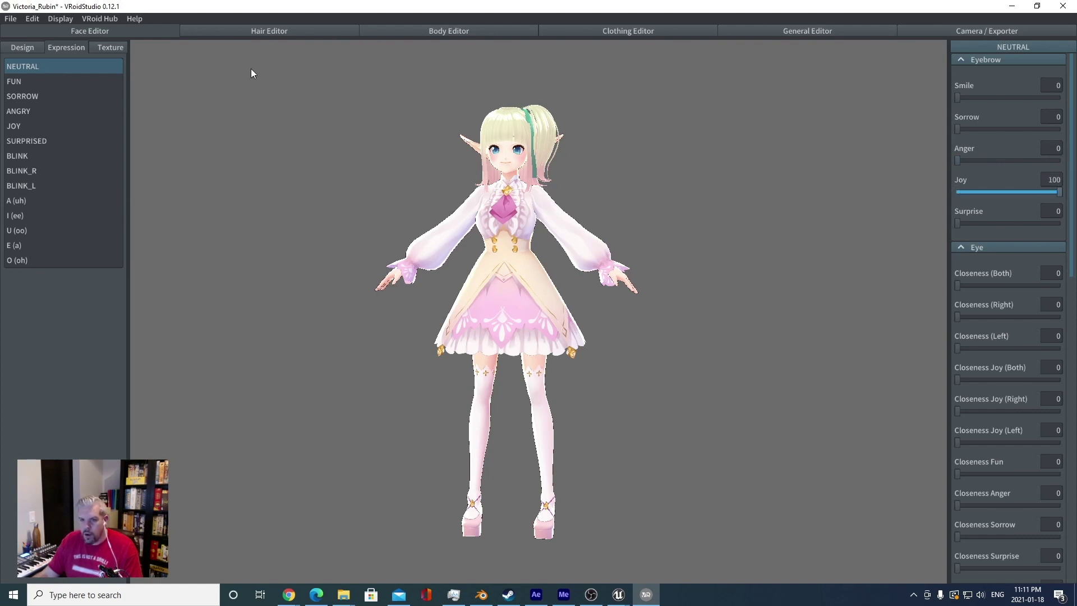
left_click(69, 96)
left_click(56, 120)
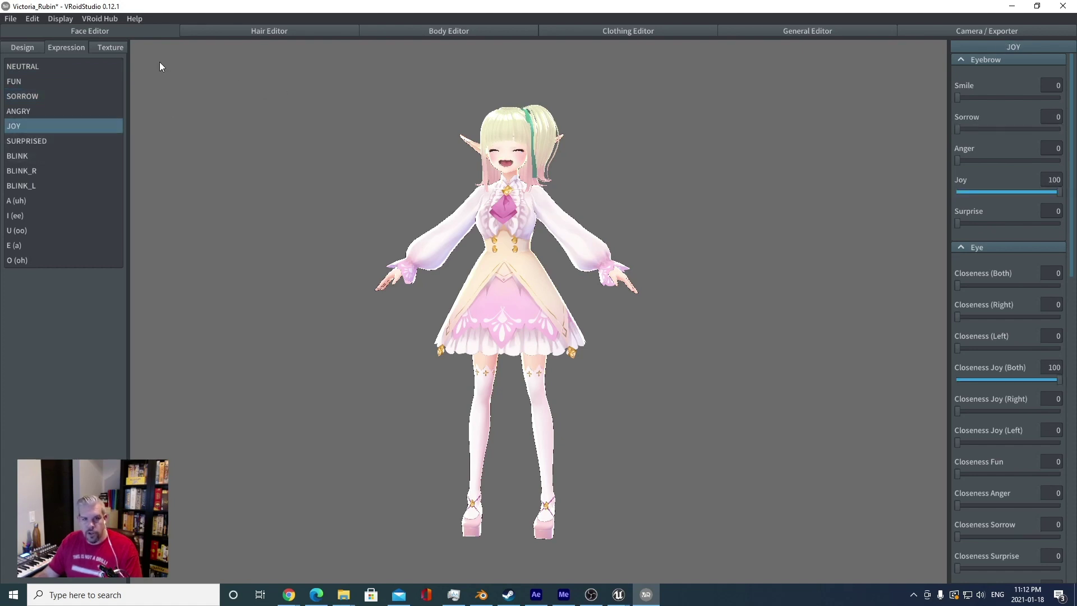
- Paint the tongue area of the mouth texture purple with color 804073 and the second brush shape
left_click(112, 48)
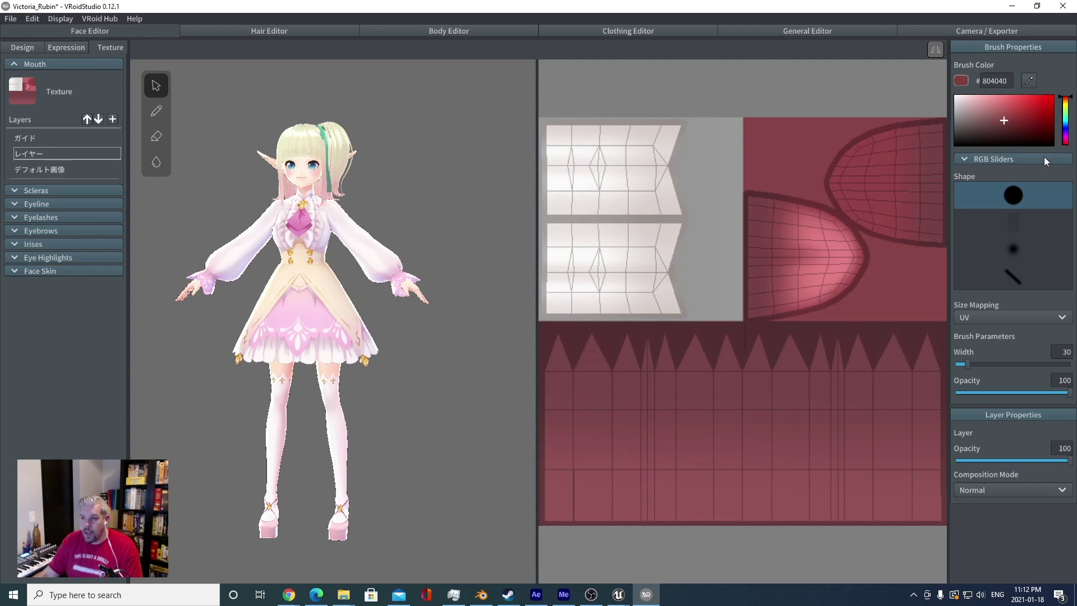
left_click(1066, 137)
left_click(1016, 223)
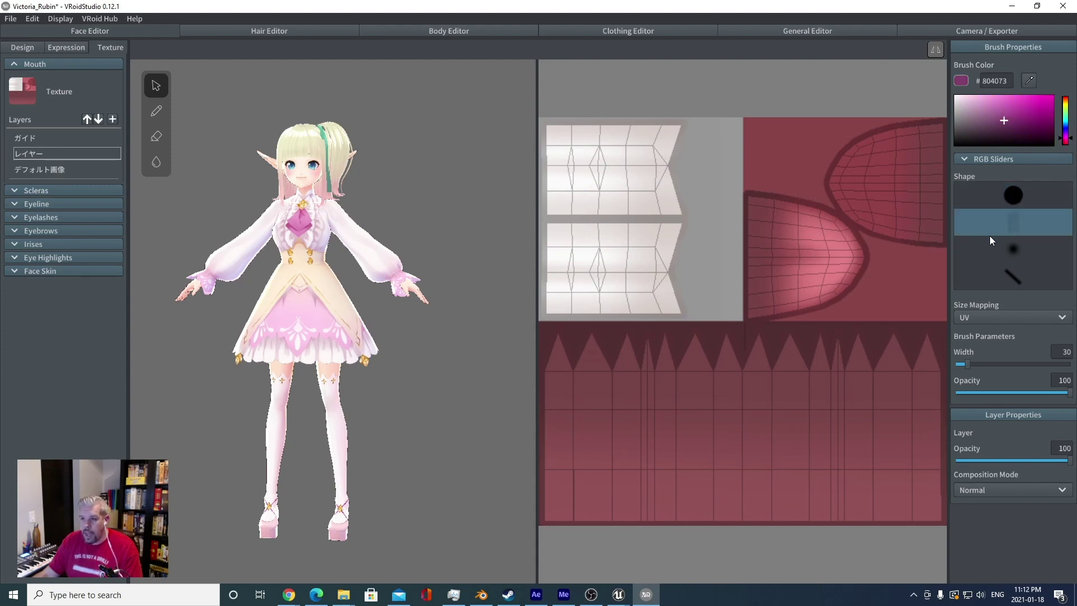
mouse_move(779, 212)
left_mouse_down()
mouse_move(824, 225)
mouse_move(824, 266)
mouse_move(784, 246)
mouse_move(823, 274)
mouse_move(780, 293)
mouse_move(780, 281)
mouse_move(847, 262)
mouse_move(806, 285)
mouse_move(807, 217)
mouse_move(838, 244)
left_mouse_up()
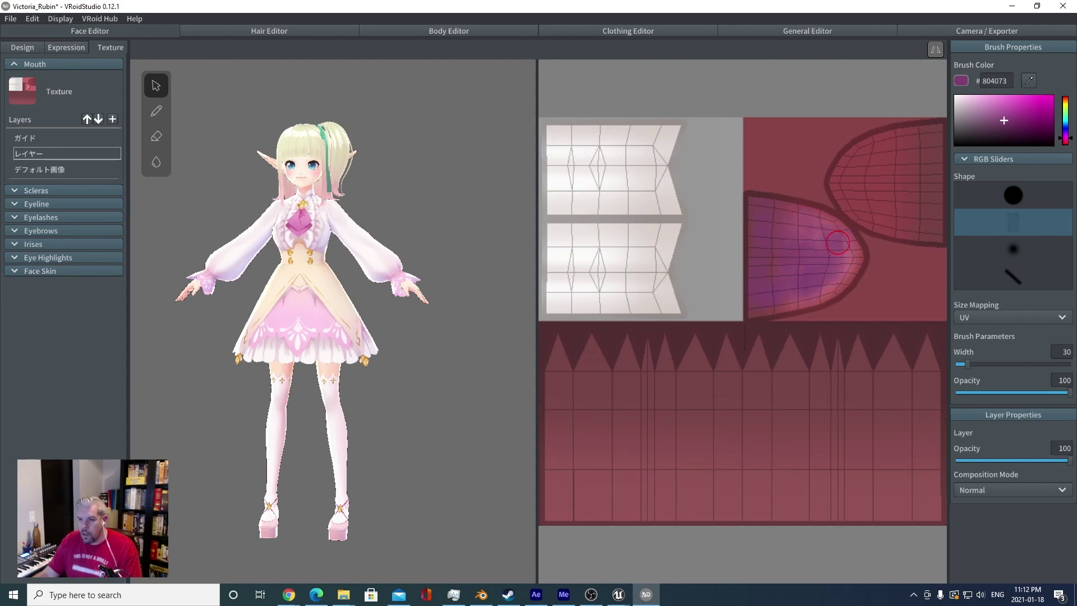
- Darken the tongue on the mouth texture with color 6B2C5F and the soft round brush
left_click(1012, 124)
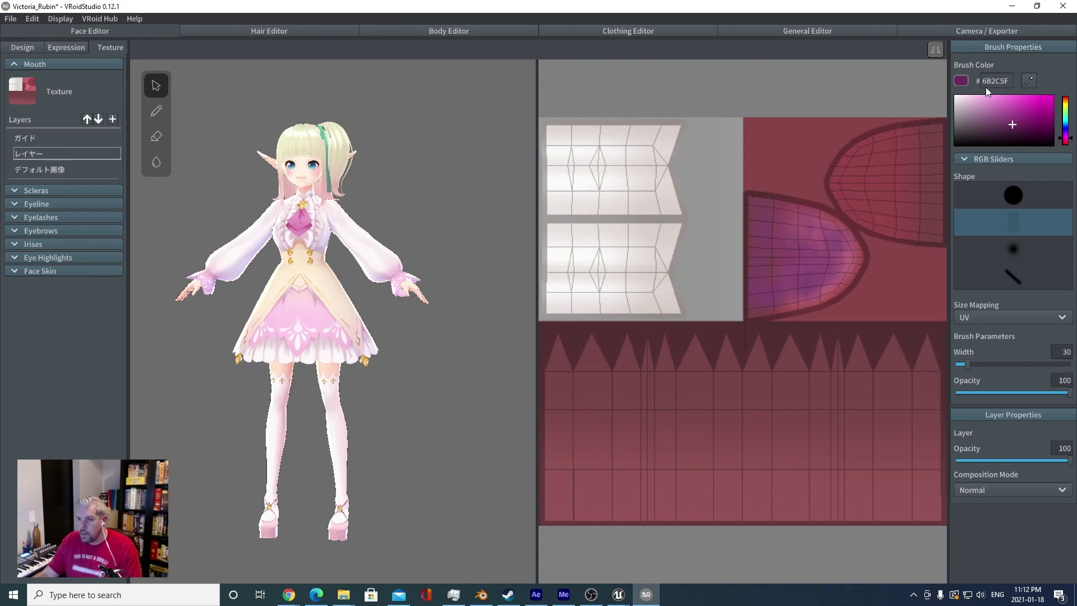
left_click(1015, 252)
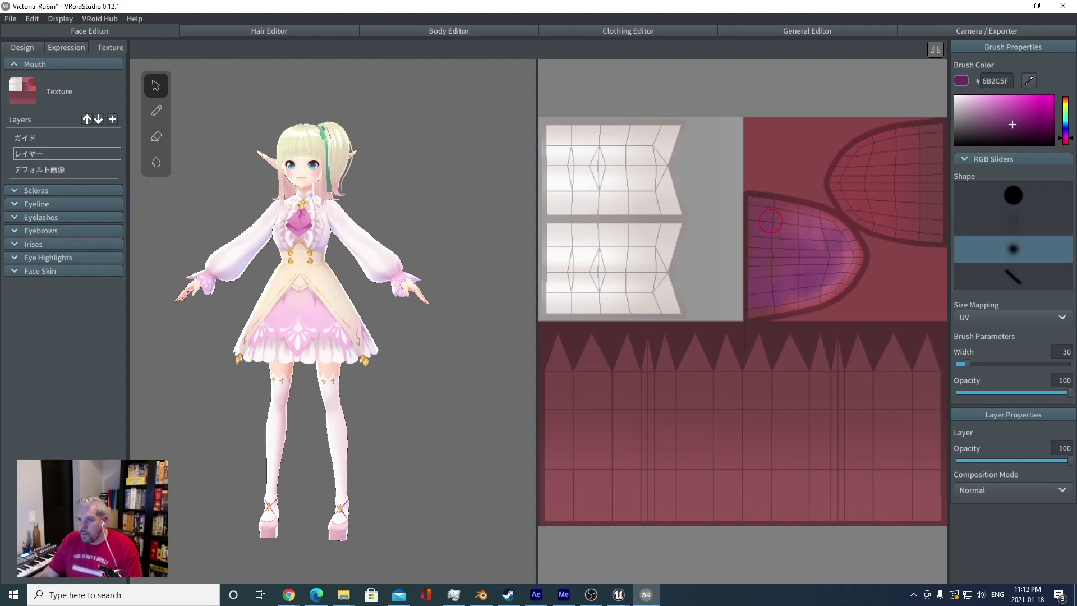
mouse_move(760, 214)
left_mouse_down()
mouse_move(817, 231)
mouse_move(823, 274)
mouse_move(788, 247)
mouse_move(786, 220)
mouse_move(835, 225)
mouse_move(849, 270)
mouse_move(808, 302)
mouse_move(777, 245)
mouse_move(820, 247)
mouse_move(828, 276)
mouse_move(787, 229)
mouse_move(766, 284)
left_mouse_up()
- Inspect the painted mouth up close in the Joy expression
left_click(62, 48)
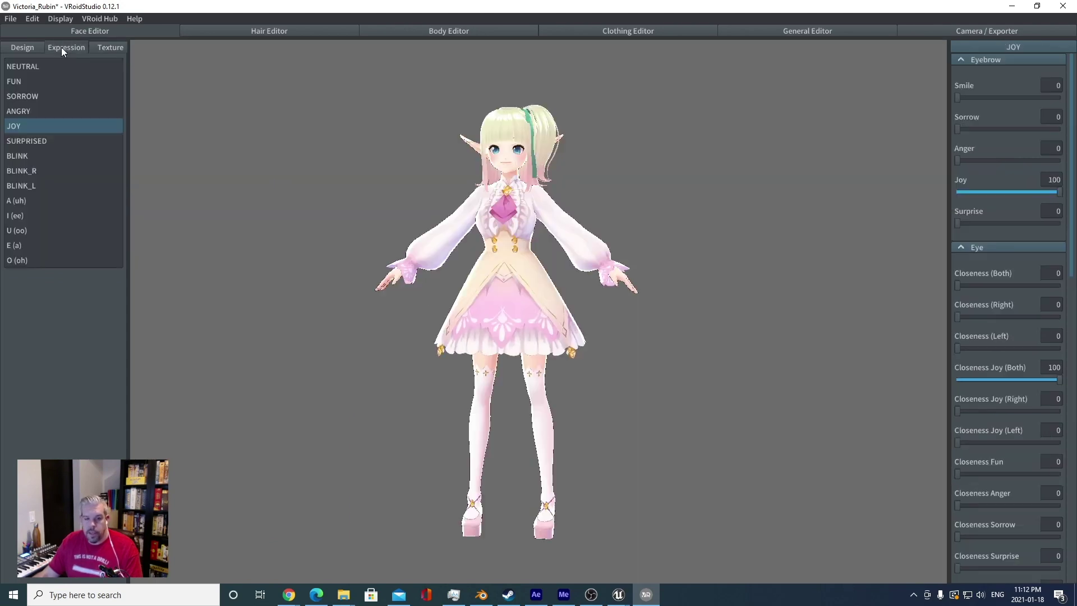
scroll(502, 176, "up", 1)
middle_click_drag(503, 178, 507, 307)
scroll(507, 294, "up", 4)
scroll(487, 277, "down", 4)
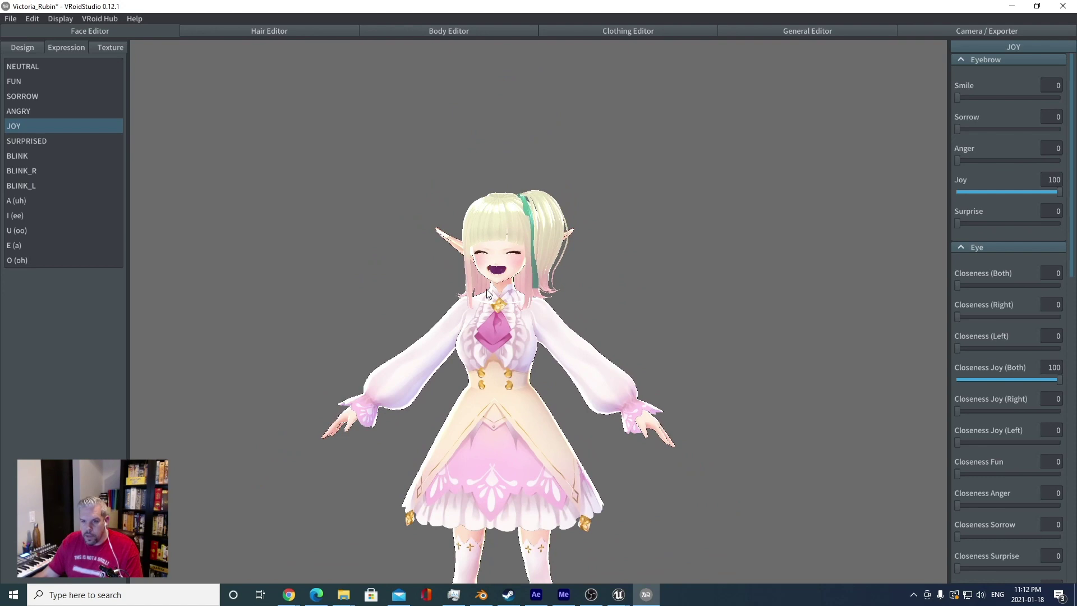
middle_click_drag(487, 277, 466, 239)
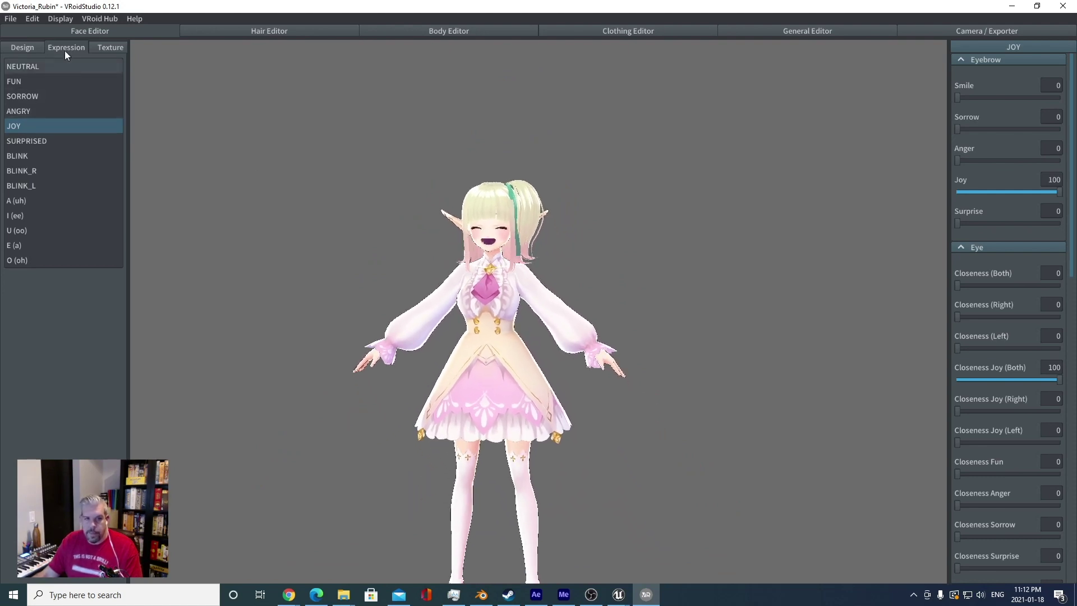
- Bring up the Face Skin texture's layers and select the ガイド layer
left_click(117, 46)
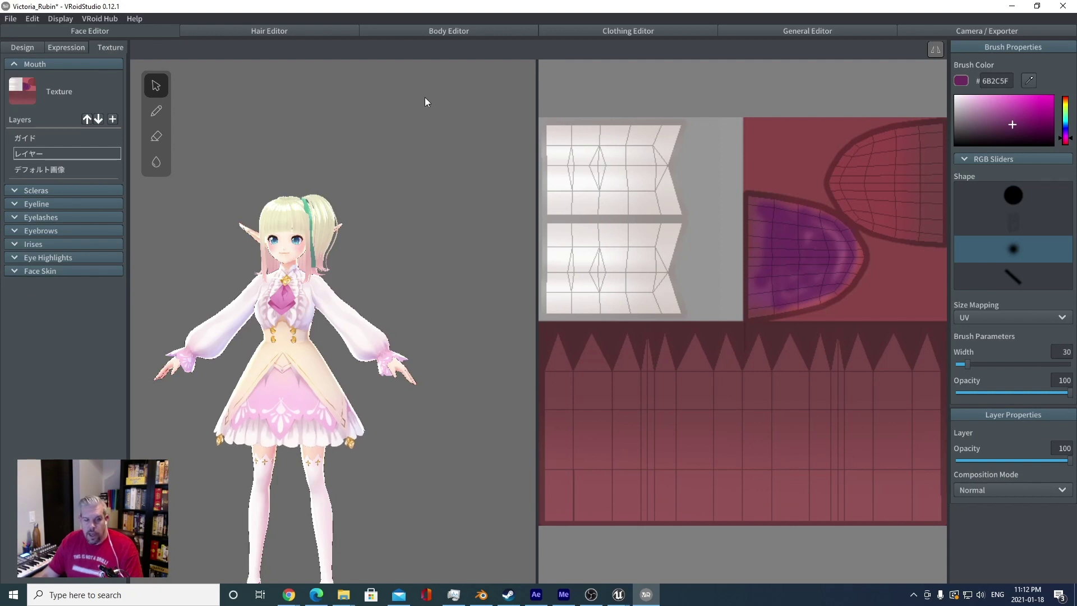
left_click(19, 65)
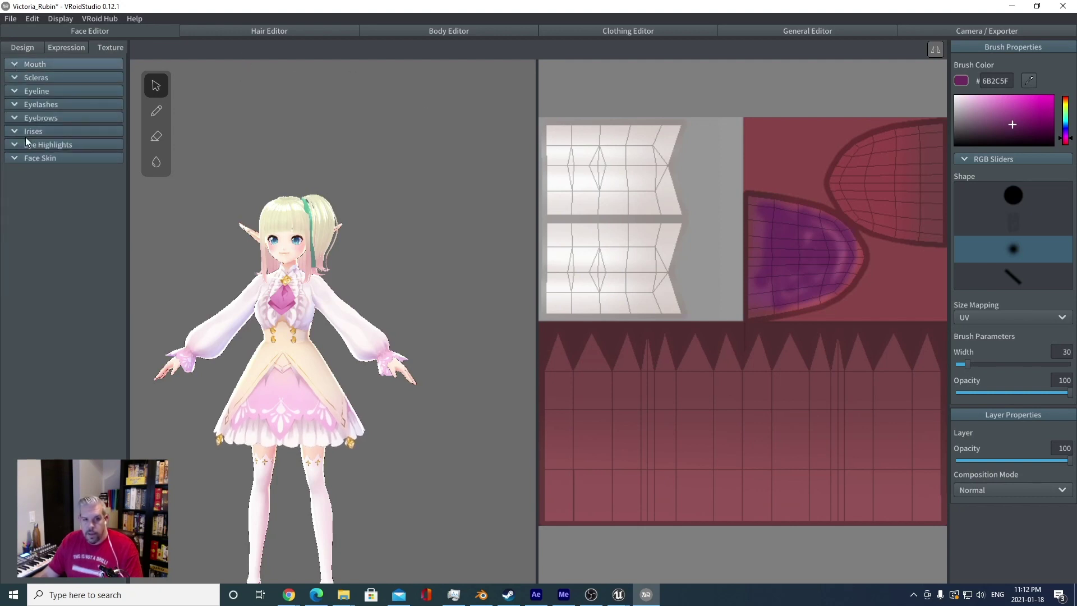
left_click(49, 159)
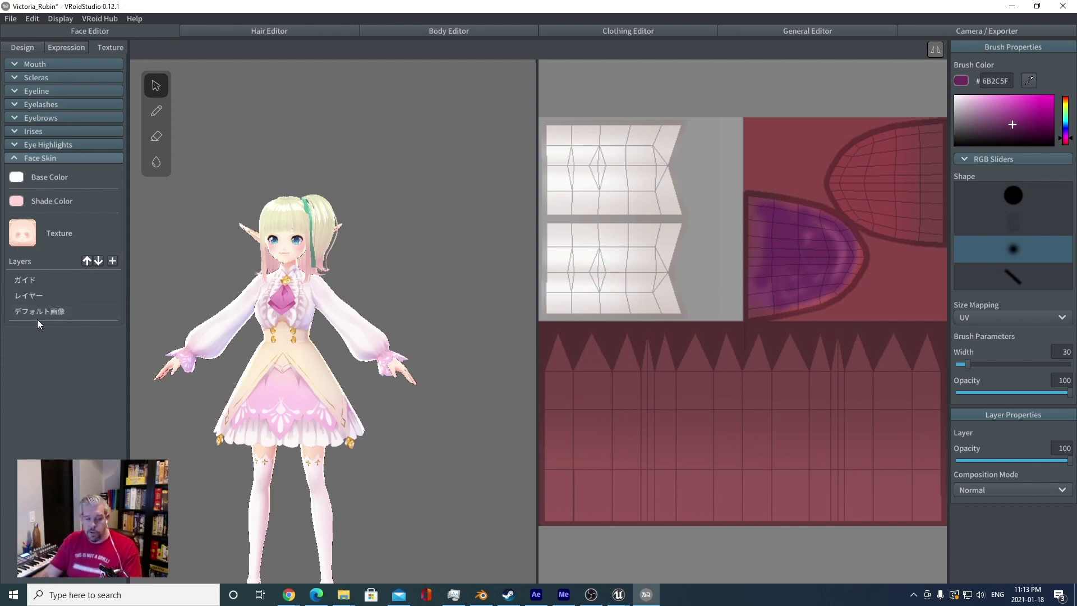
left_click(42, 282)
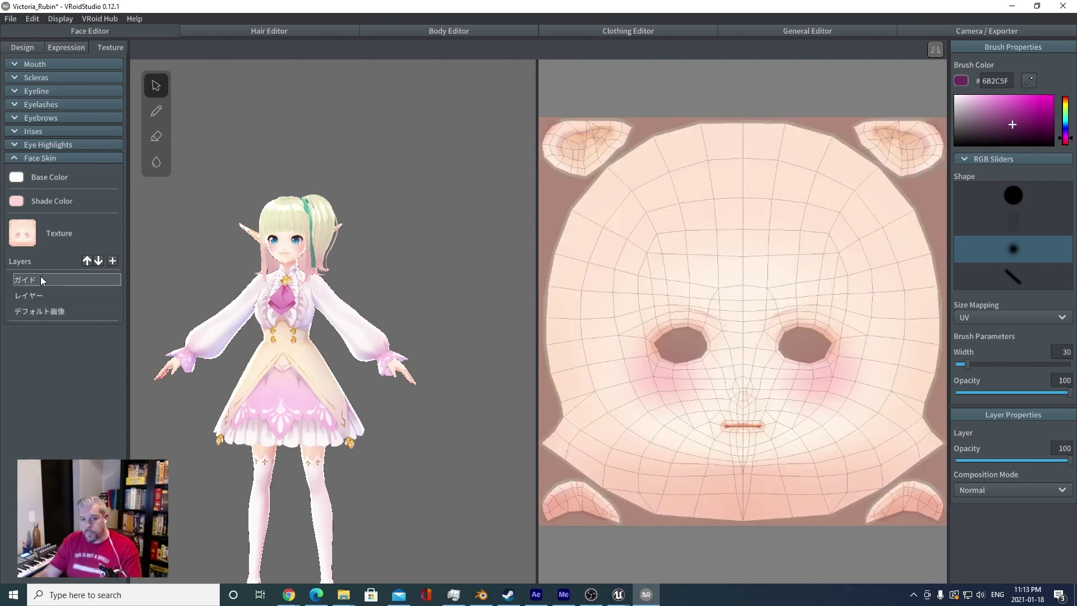
left_click(53, 294)
left_click(52, 281)
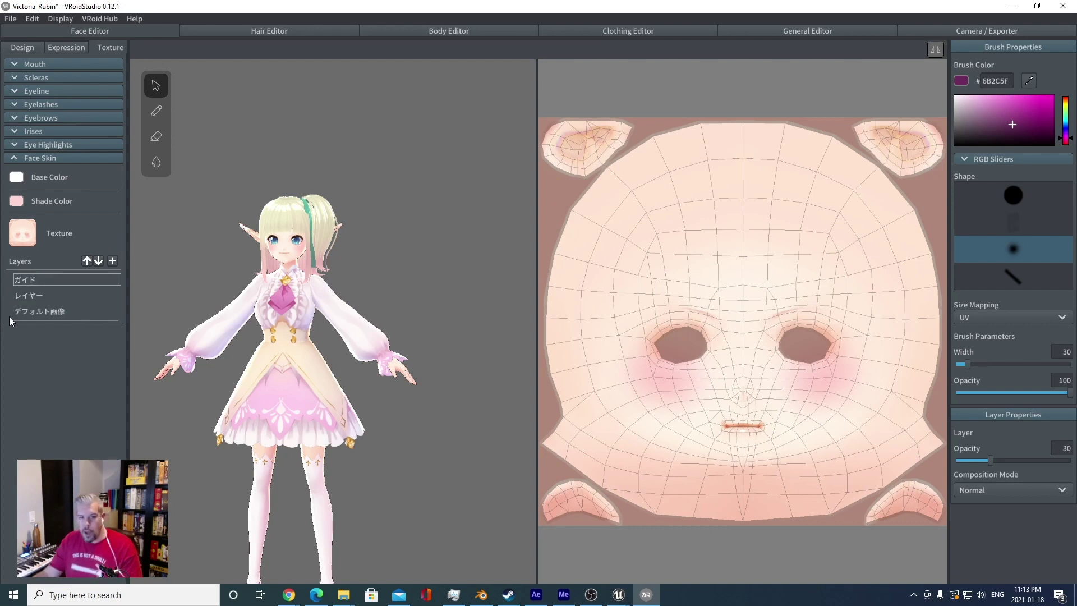
- Export the ガイド layer of the face skin as the PNG file AnimeChar1 in the VRM - Exports folder
right_click(51, 279)
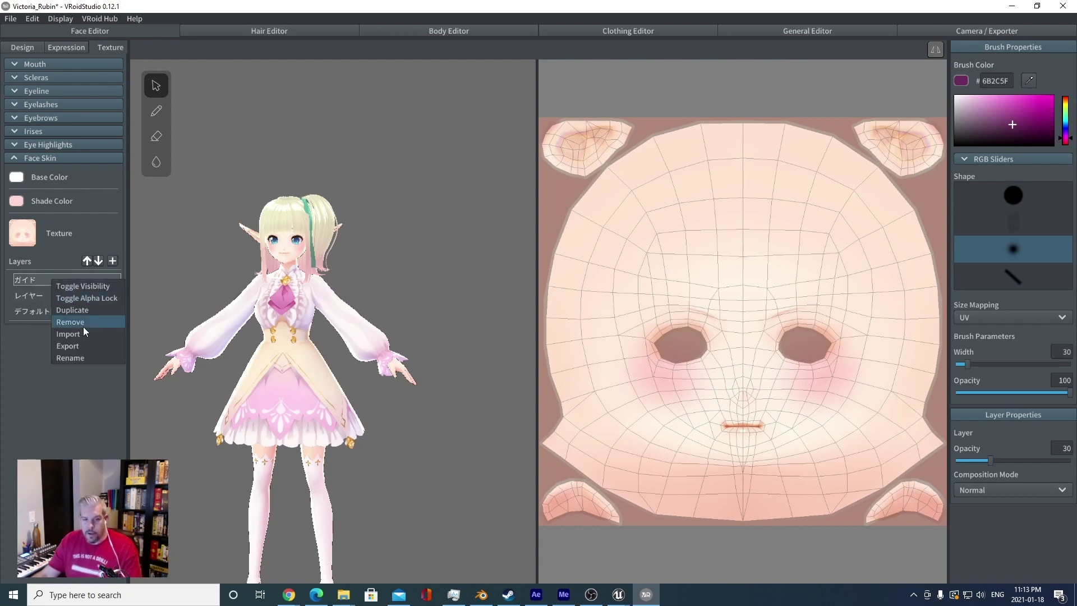
left_click(82, 343)
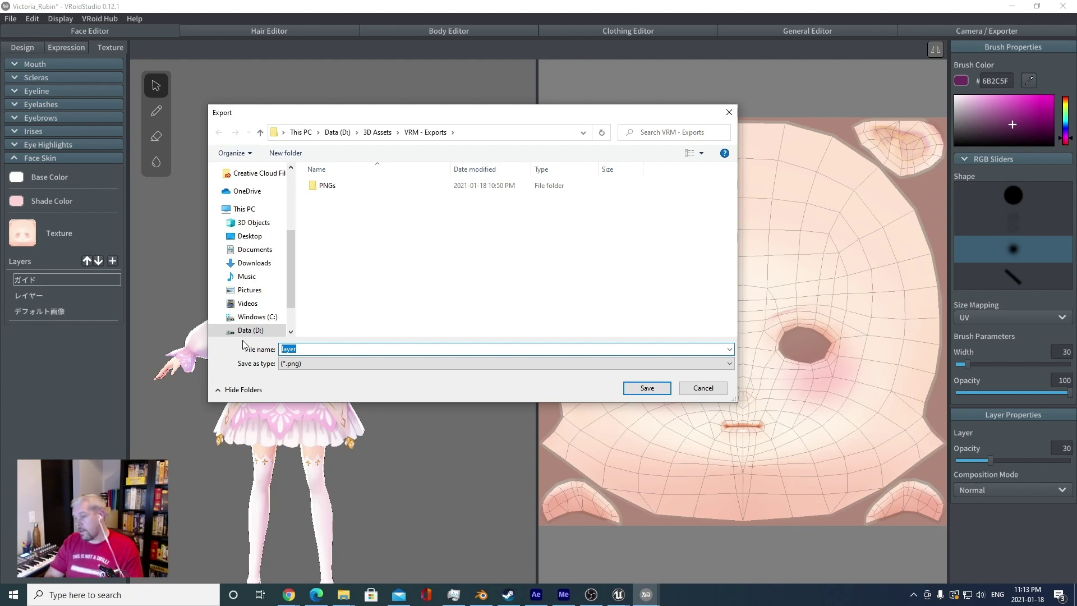
type("AnimeChar1")
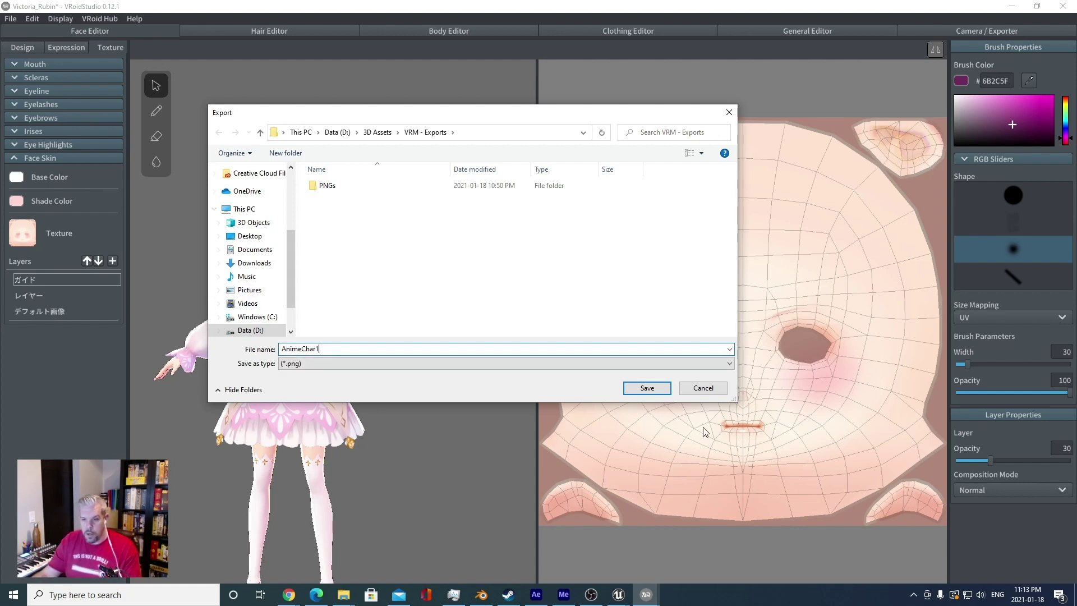
left_click(660, 391)
- Export the レイヤー layer of the face skin as AnimeChar2
left_click(46, 297)
right_click(48, 298)
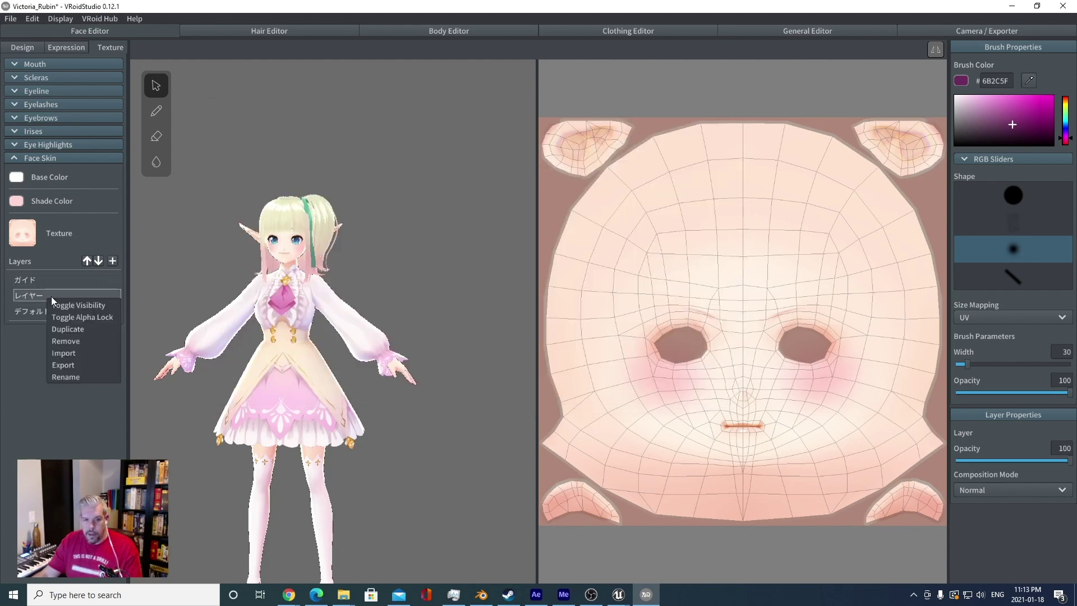
left_click(89, 363)
type("AnimeChar2")
left_click(655, 388)
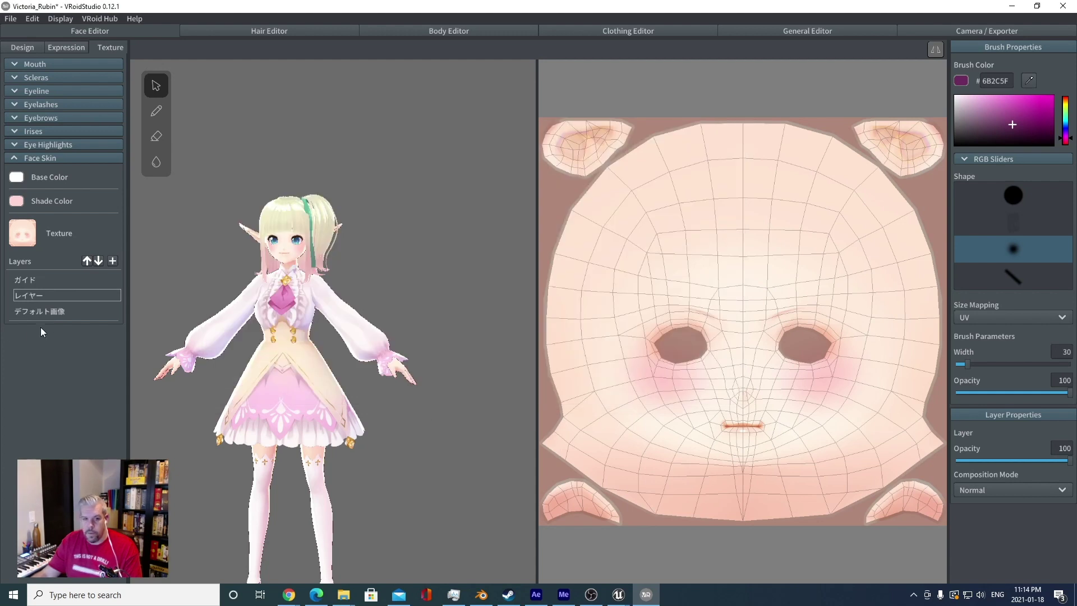
- Export the デフォルト画像 layer of the face skin as AnimeChar3, basing the file name on AnimeChar2
right_click(53, 312)
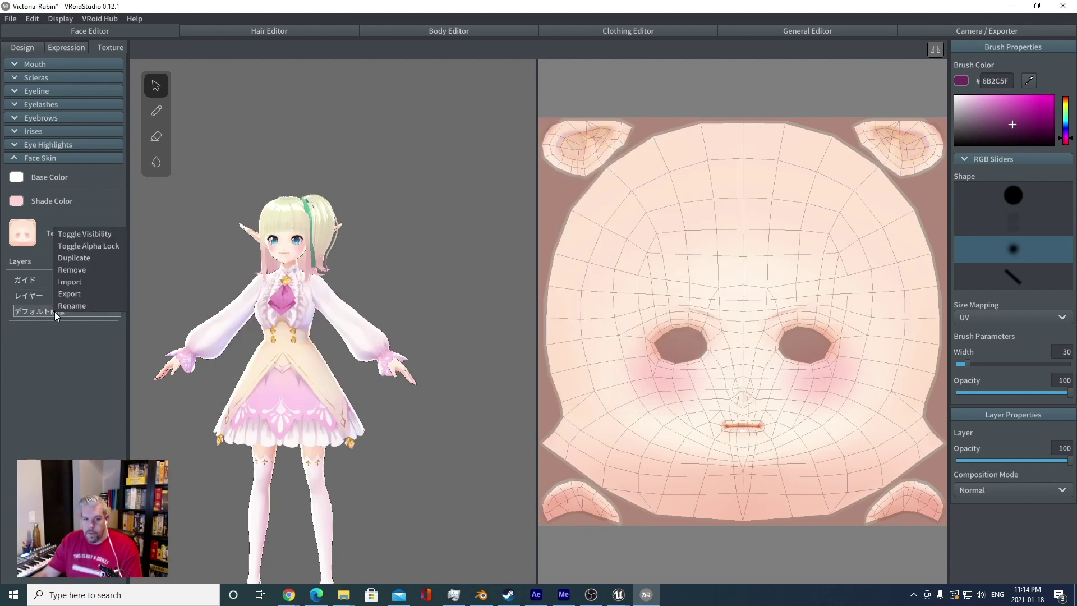
left_click(94, 292)
left_click(449, 207)
left_click(353, 346)
key("End")
key("BackSpace")
type("3")
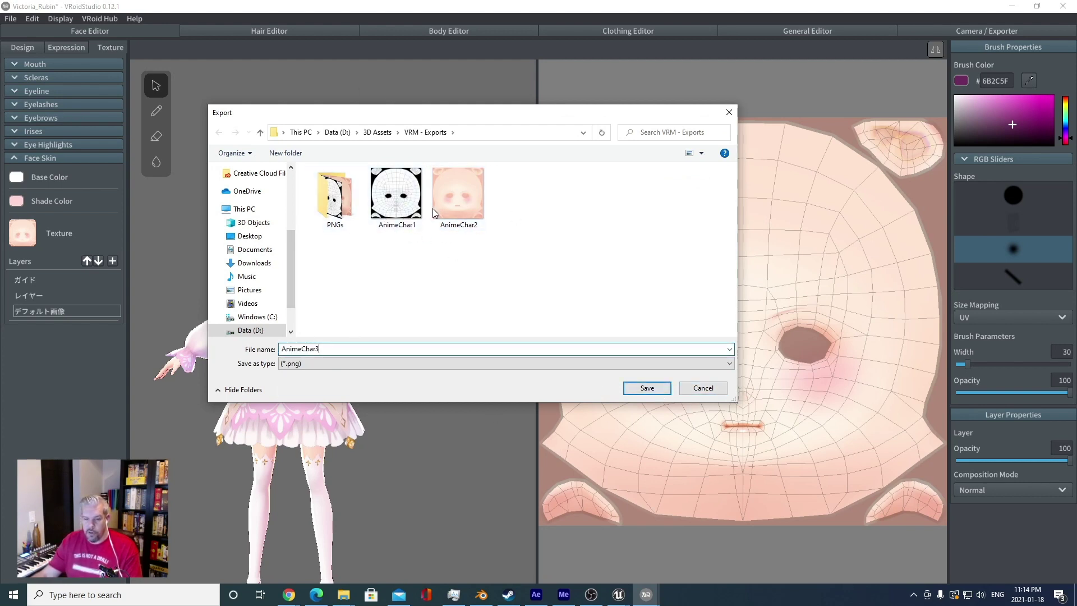
left_click(647, 389)
- Rename the face skin's ガイド layer to Graph
left_click(30, 280)
right_click(30, 280)
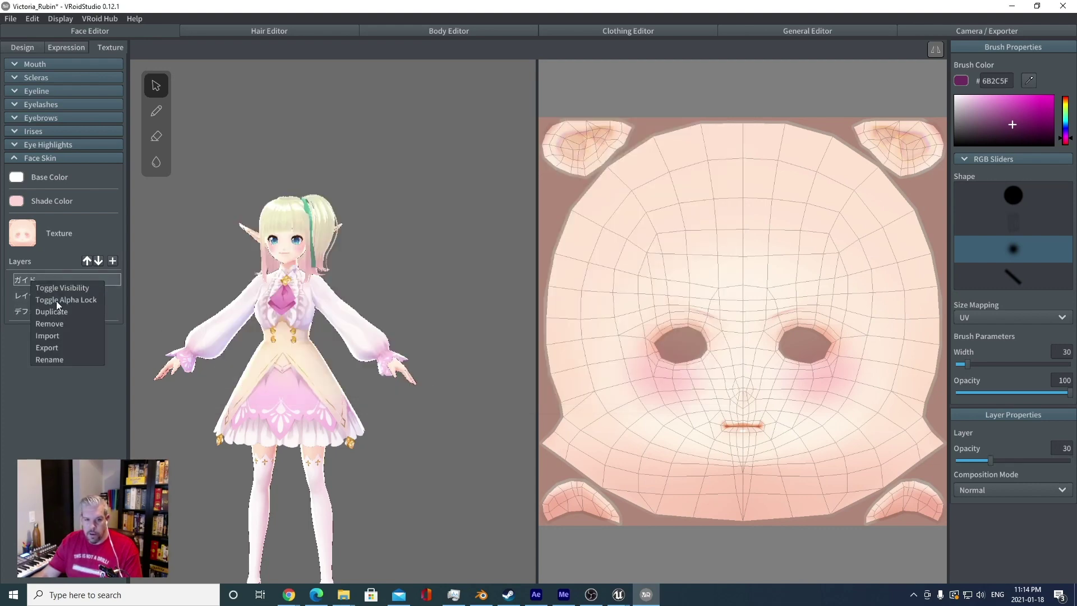
left_click(56, 359)
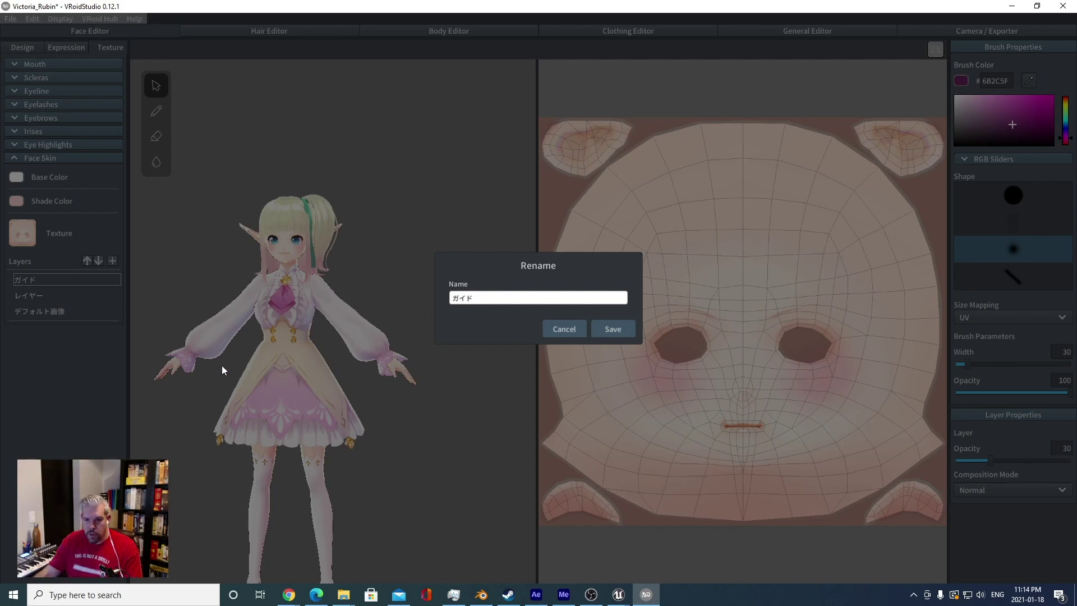
double_click(493, 300)
type("Graph")
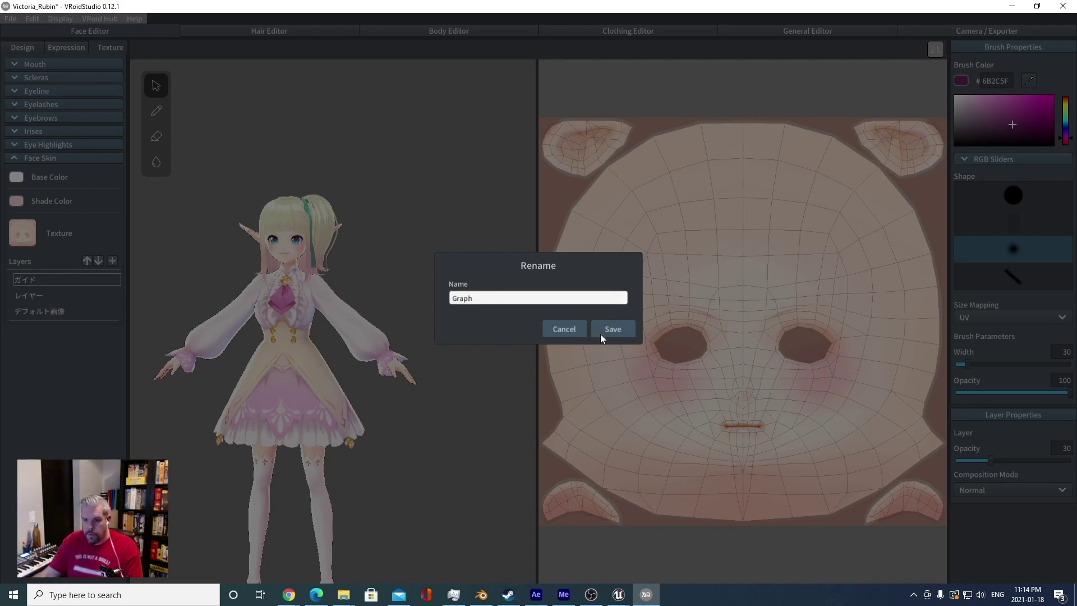
left_click(604, 335)
- Rename the face skin's レイヤー layer to Skin
left_click(25, 294)
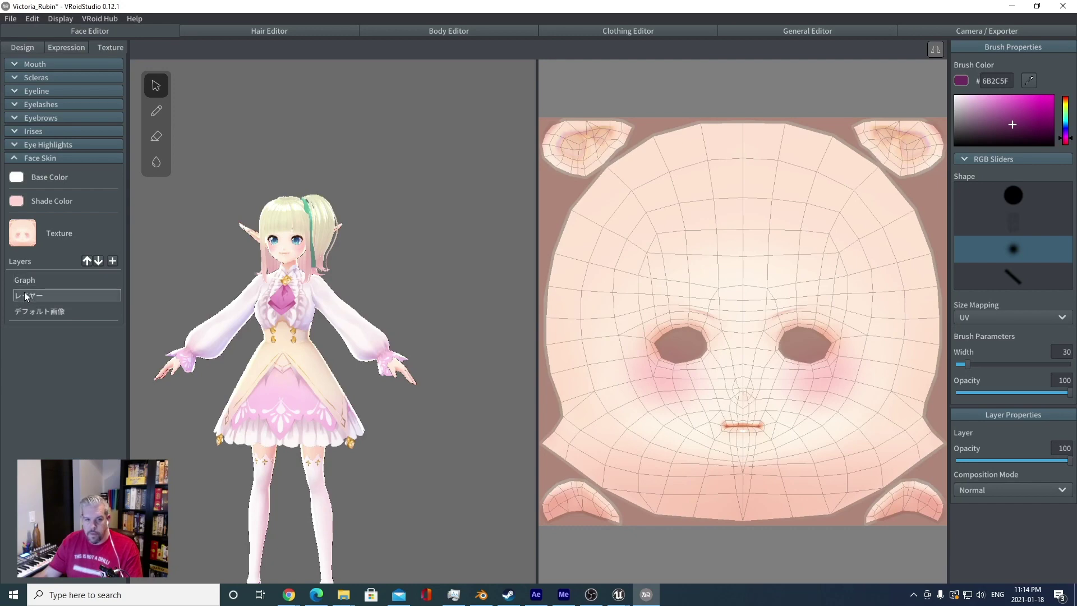
right_click(72, 299)
left_click(103, 276)
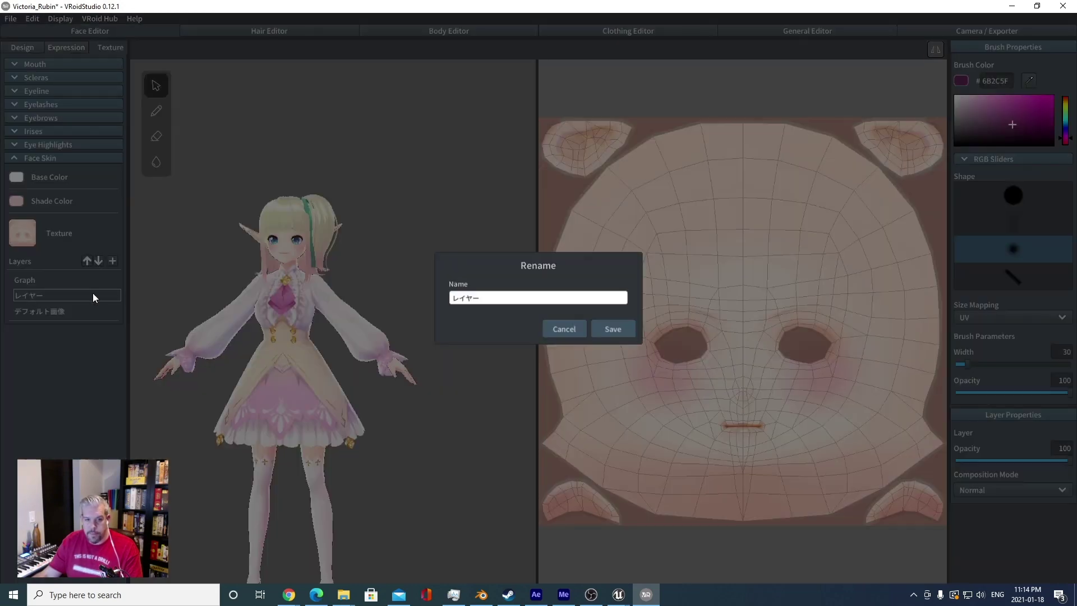
double_click(496, 299)
type("Skin")
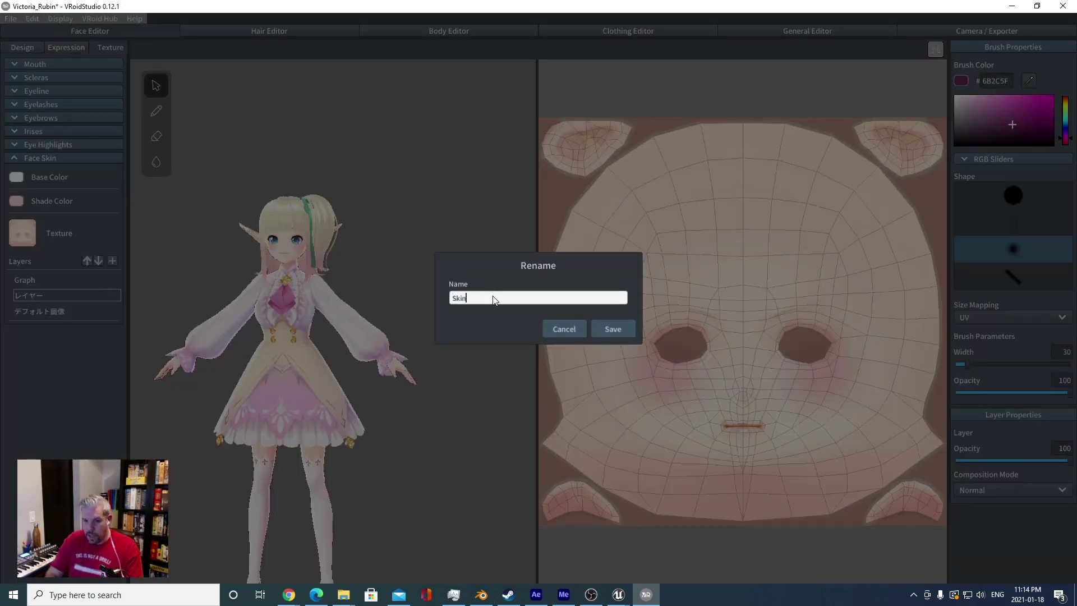
left_click(633, 333)
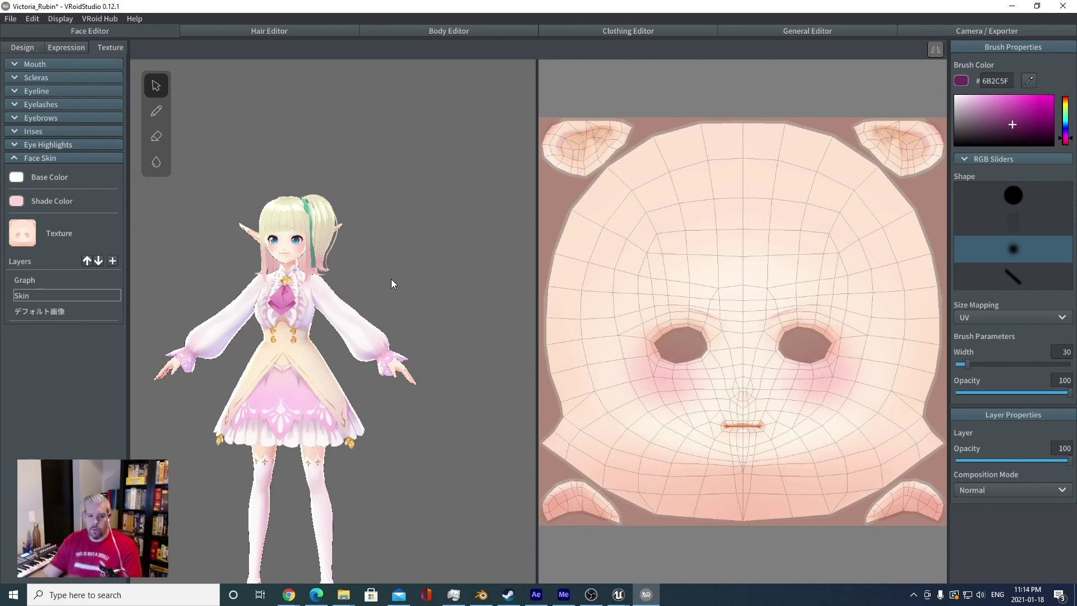
- Add a new layer to the face skin texture and move it to the top of the layer order, above Graph
left_click(38, 310)
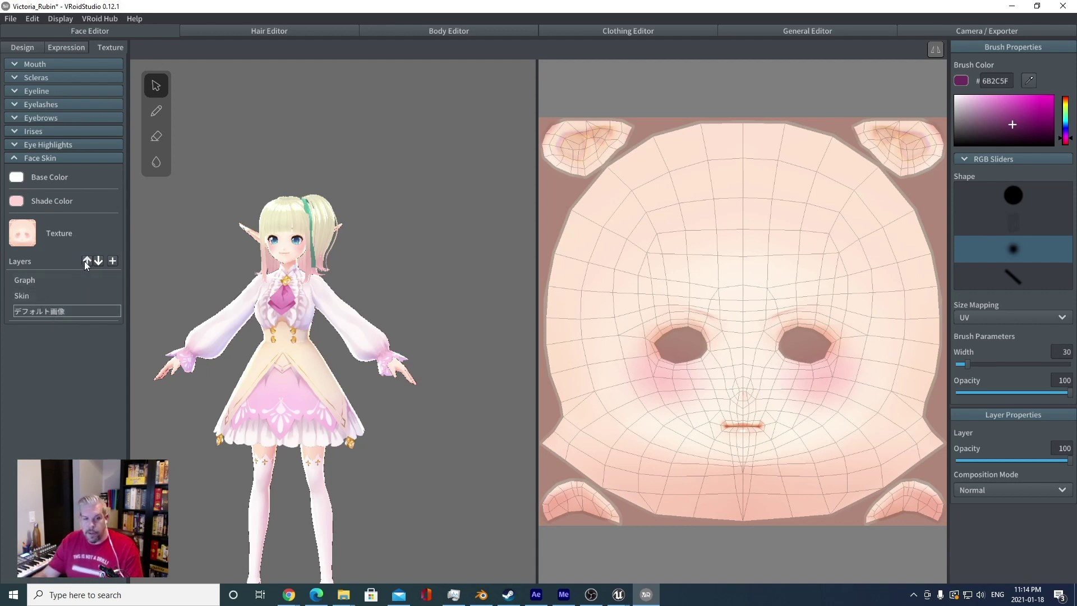
left_click(113, 263)
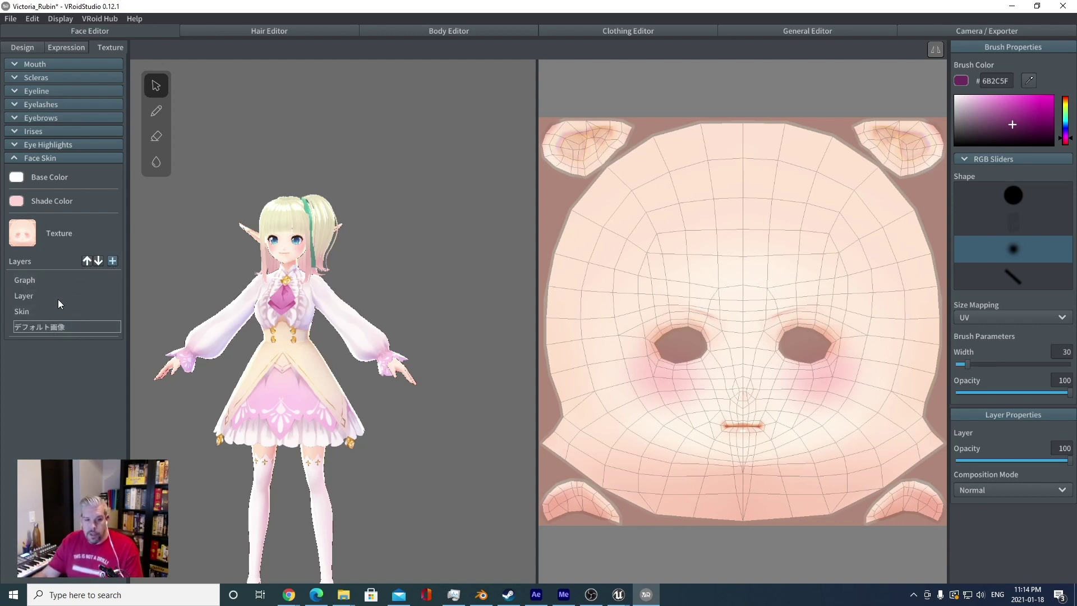
left_click(87, 262)
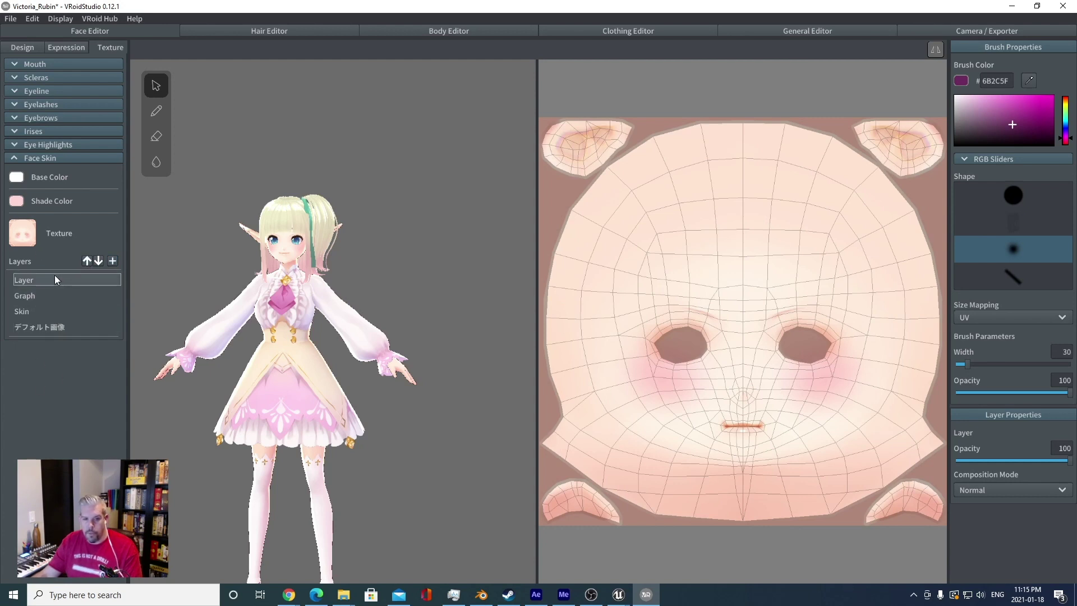
- Paint the lips on the new face skin layer with the soft round brush in magenta BA0C97
left_click(1025, 196)
left_click(1047, 110)
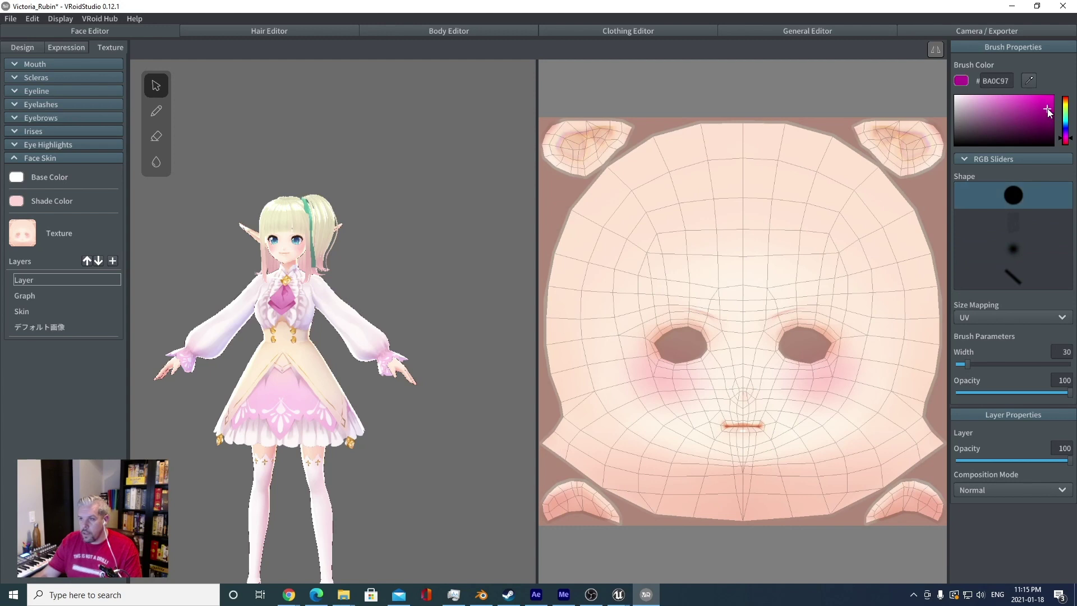
left_click(1012, 251)
mouse_move(732, 428)
left_mouse_down()
mouse_move(758, 427)
mouse_move(729, 426)
mouse_move(748, 424)
left_mouse_up()
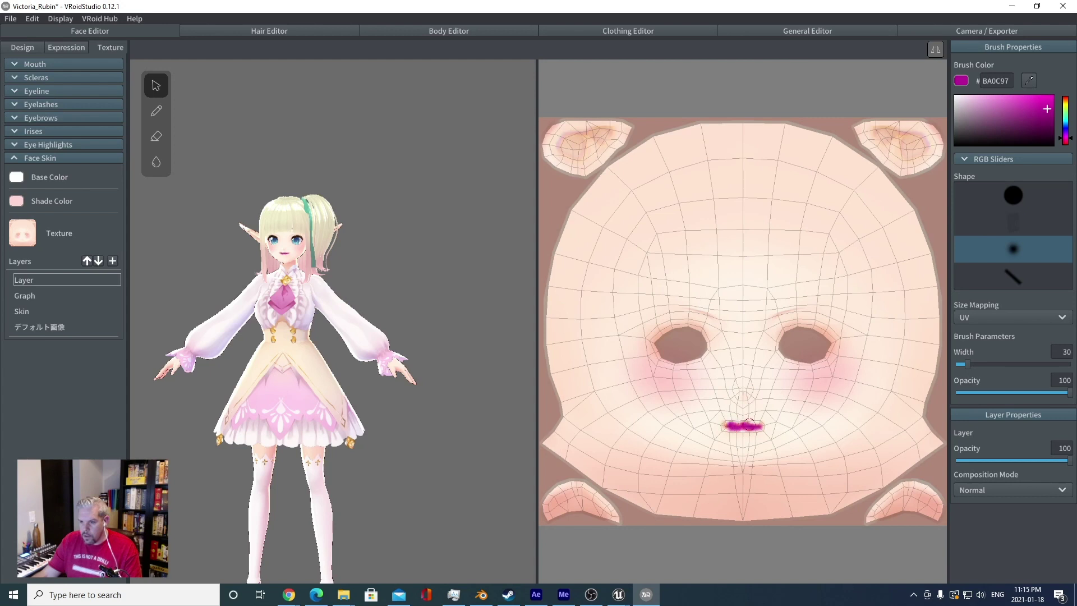
- Scribble a test stroke across the forehead of the face texture, check it on the avatar, and undo it
scroll(307, 240, "up", 5)
middle_click_drag(307, 240, 355, 268)
mouse_move(673, 213)
left_mouse_down()
mouse_move(829, 253)
mouse_move(631, 302)
left_mouse_up()
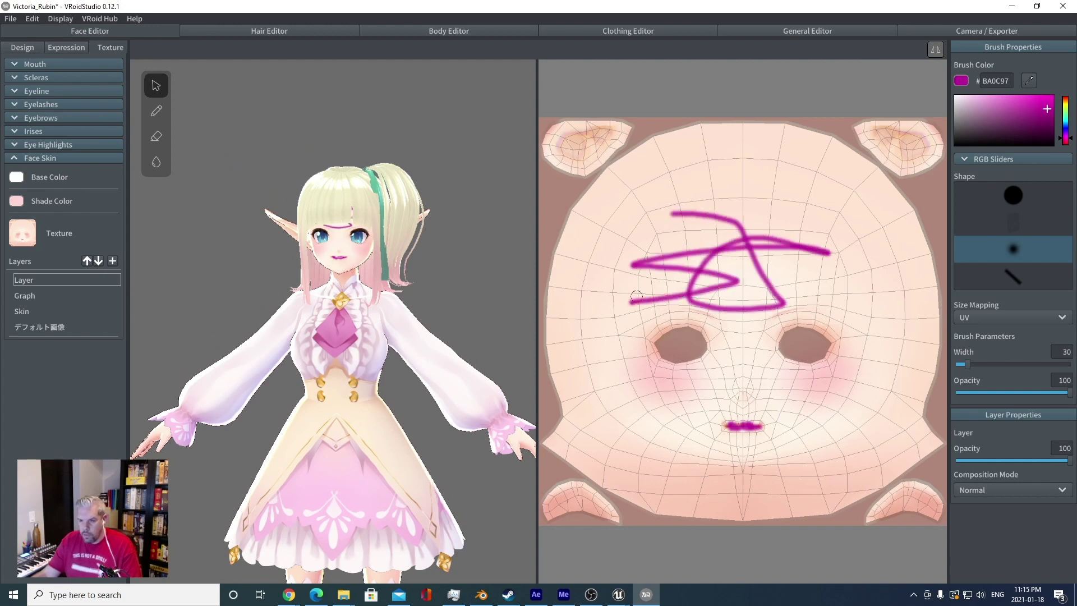
key("ctrl+z")
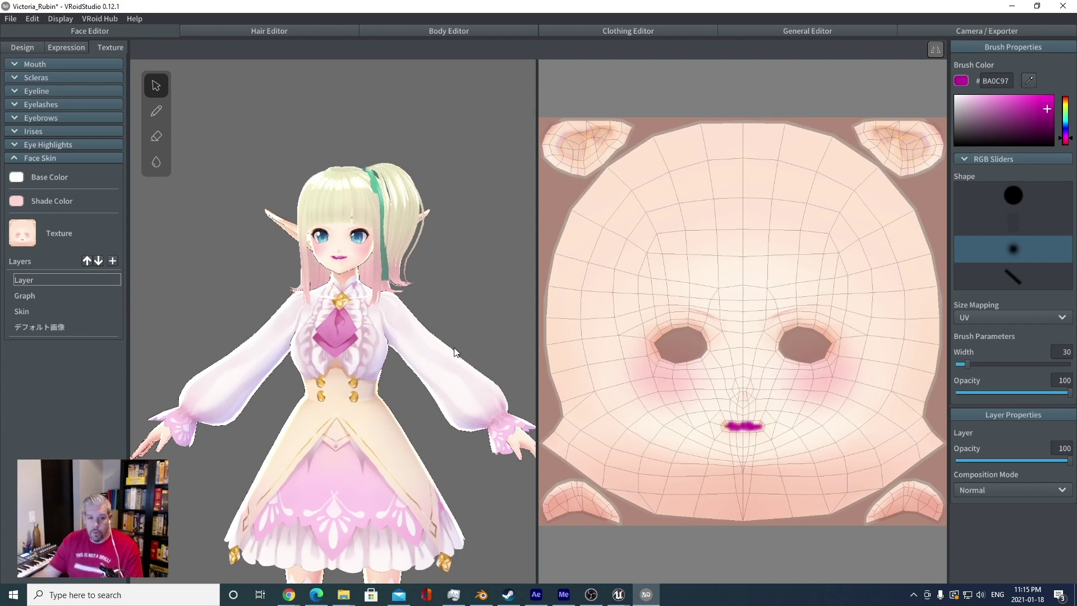
right_click(37, 280)
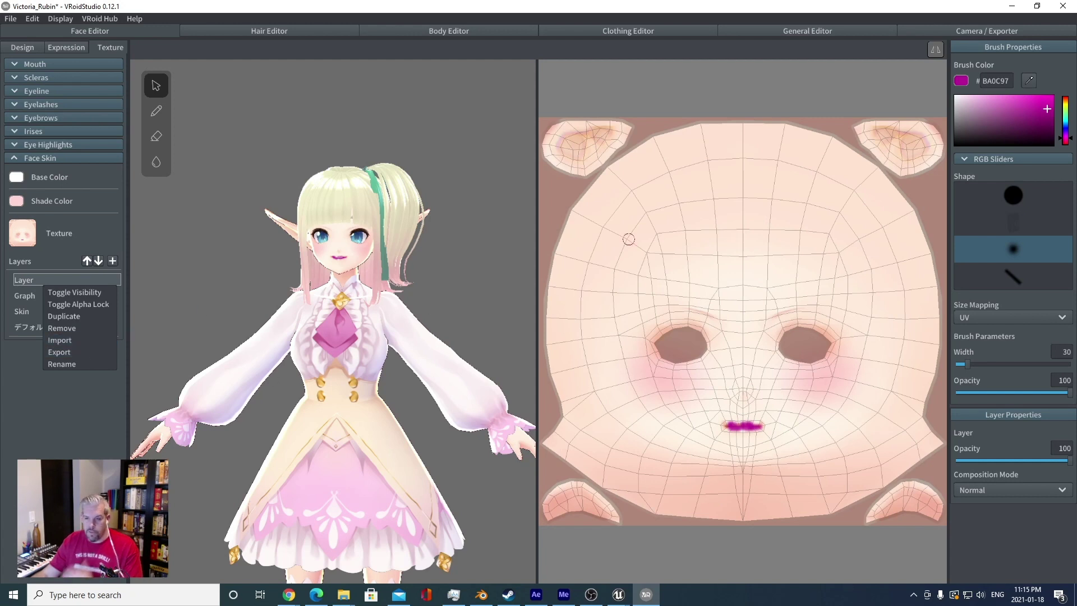
scroll(432, 280, "down", 4)
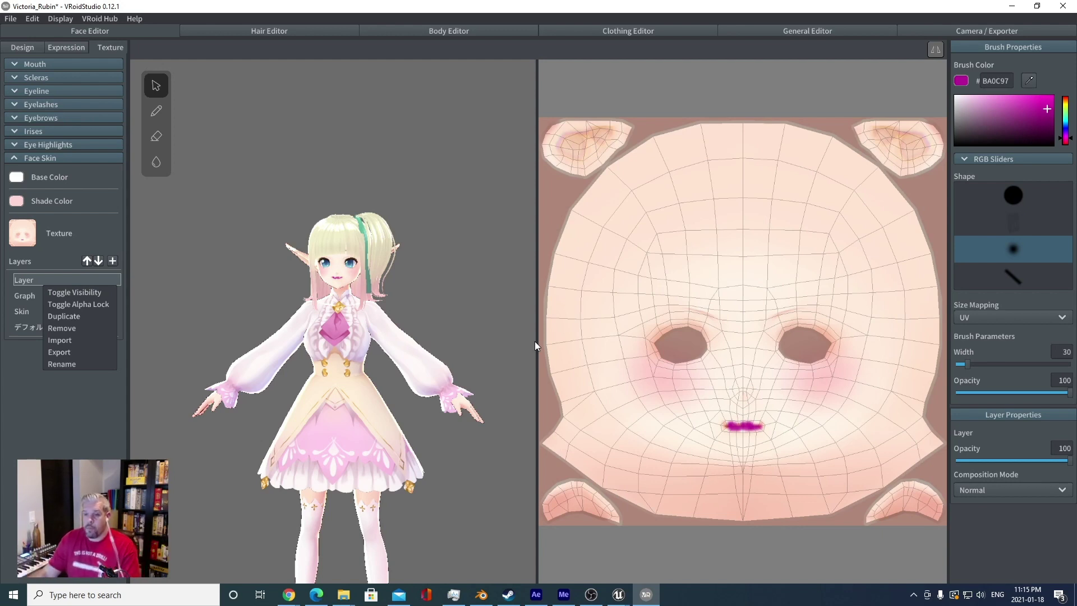
left_click(1027, 487)
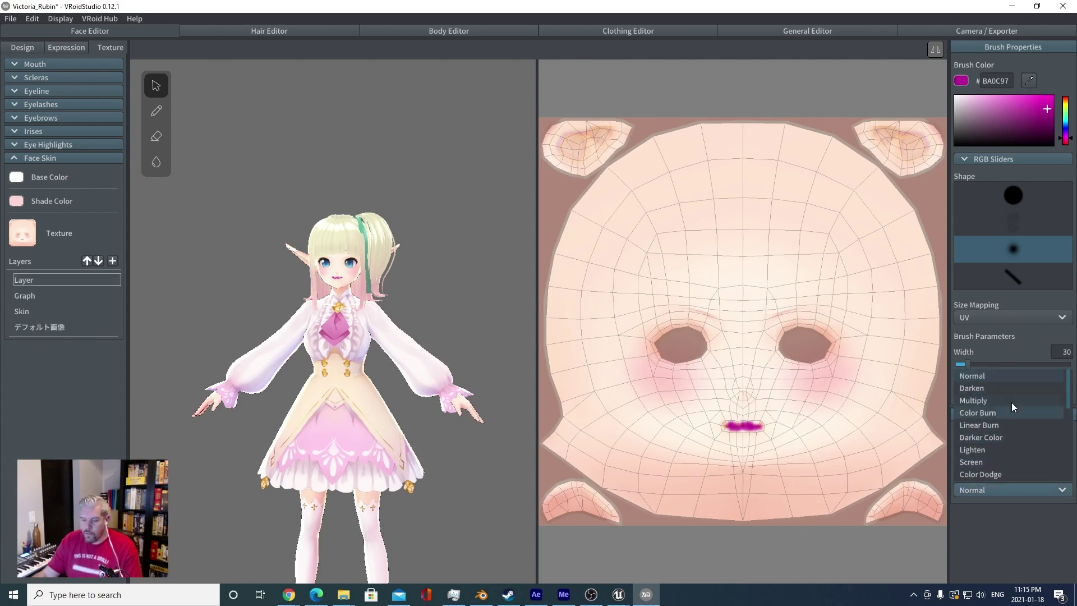
left_click(1036, 486)
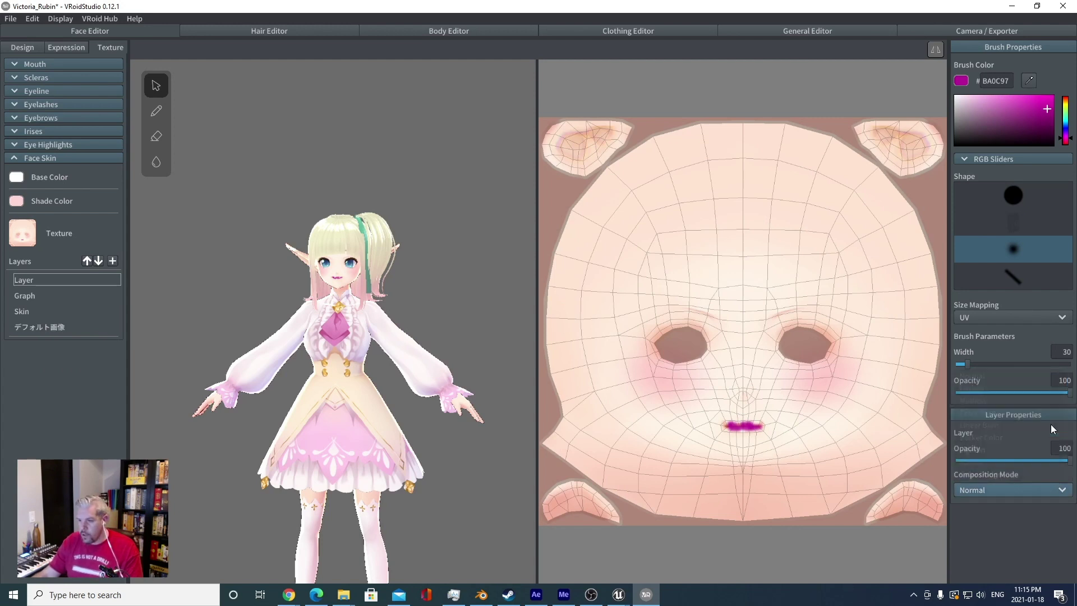
mouse_move(1068, 393)
left_mouse_down()
mouse_move(983, 393)
mouse_move(1075, 401)
left_mouse_up()
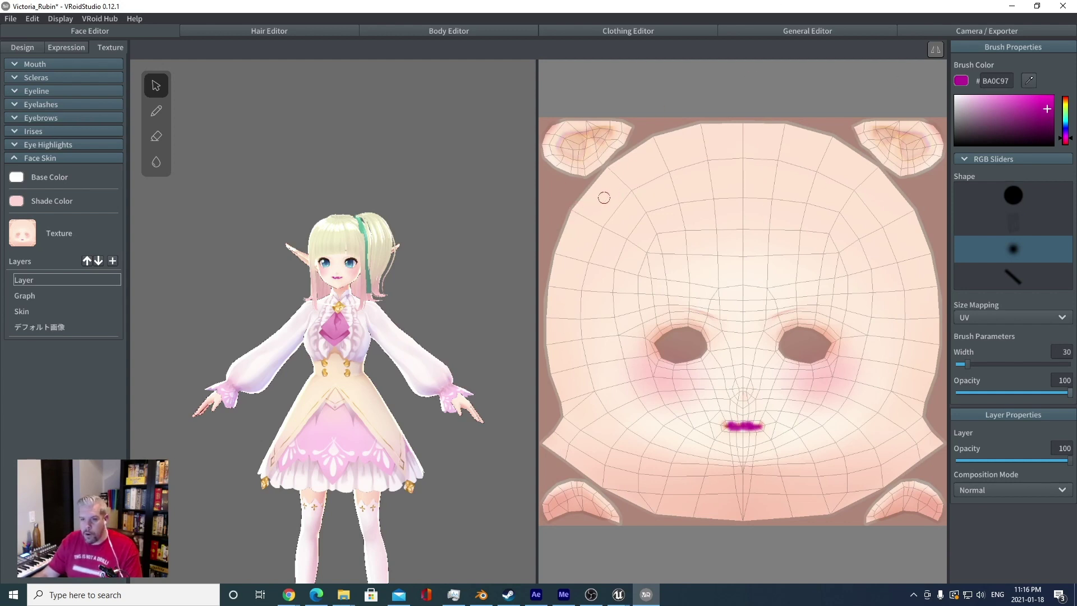
scroll(601, 221, "down", 5)
scroll(604, 241, "up", 4)
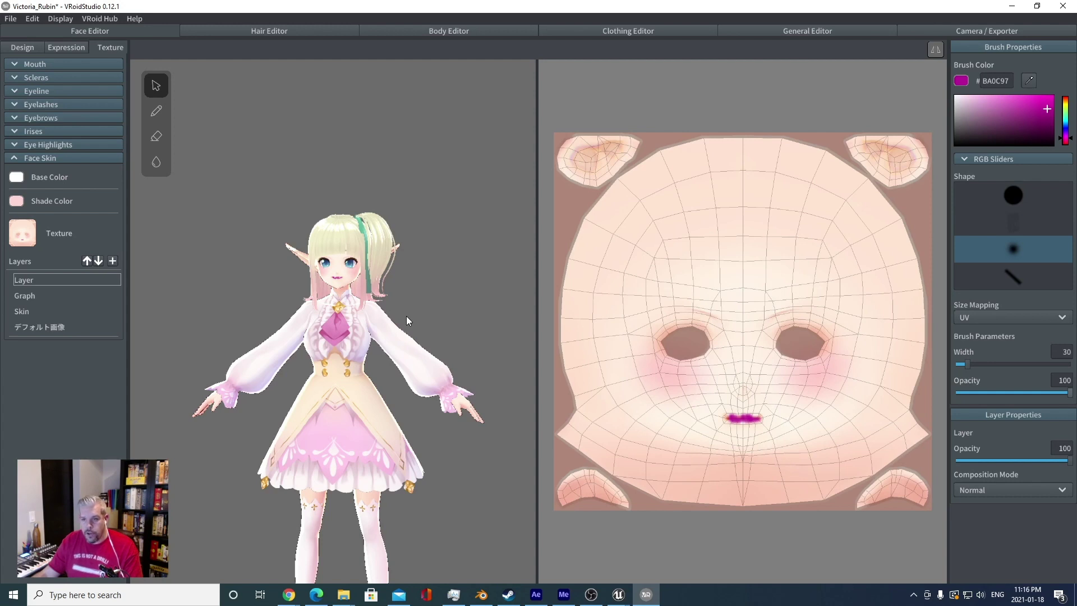
- Switch to the hair editor, hide all the 手描きグループ hair groups, and toggle the ベースヘアー base hair off and back on
left_click(19, 159)
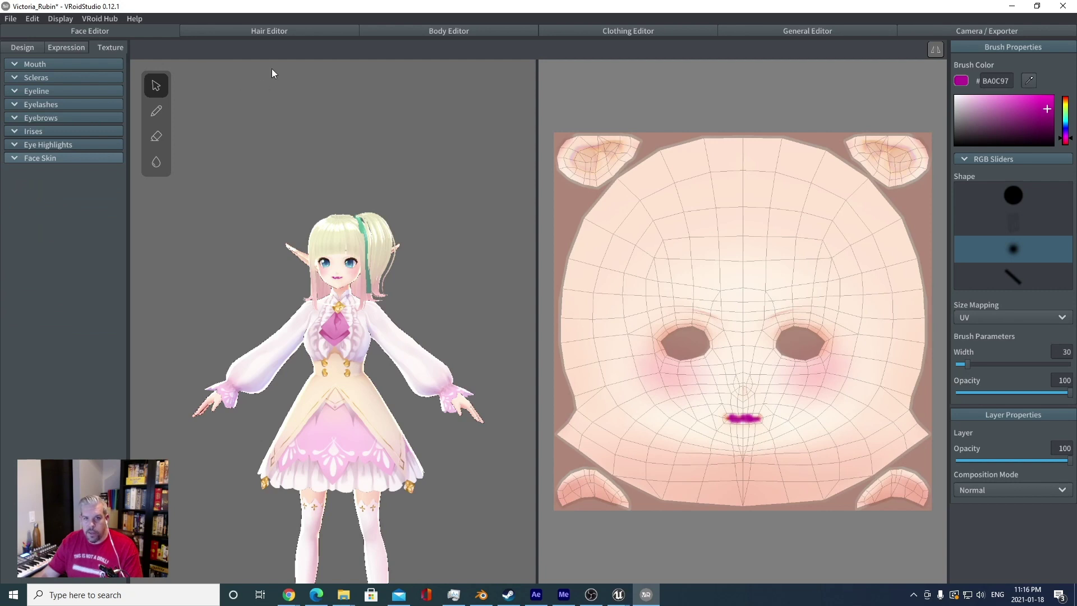
left_click(282, 32)
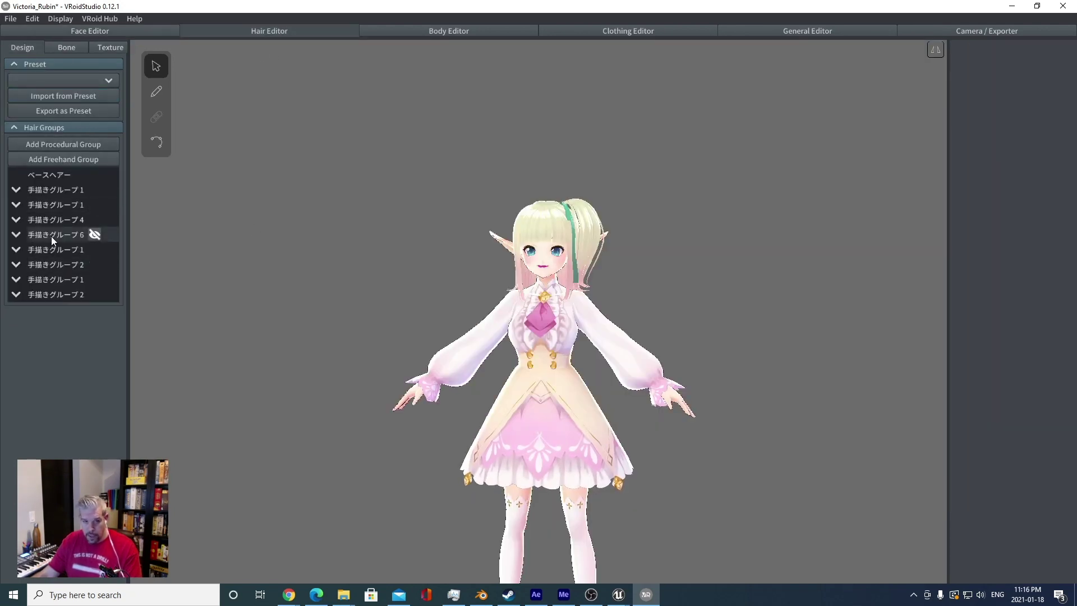
left_click(97, 191)
left_click(95, 207)
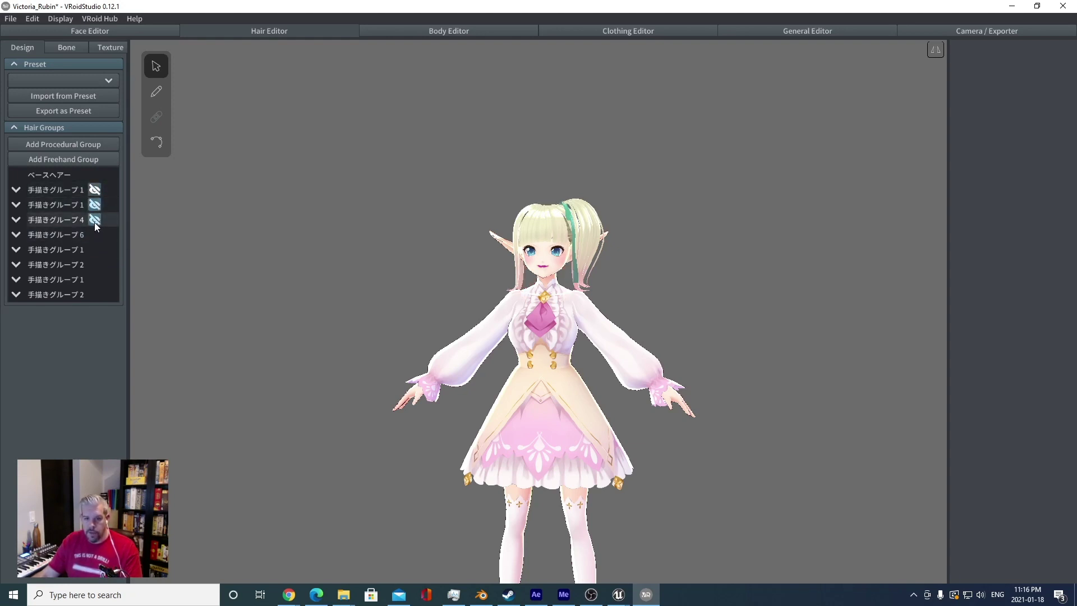
left_click(95, 221)
left_click(95, 237)
left_click(95, 249)
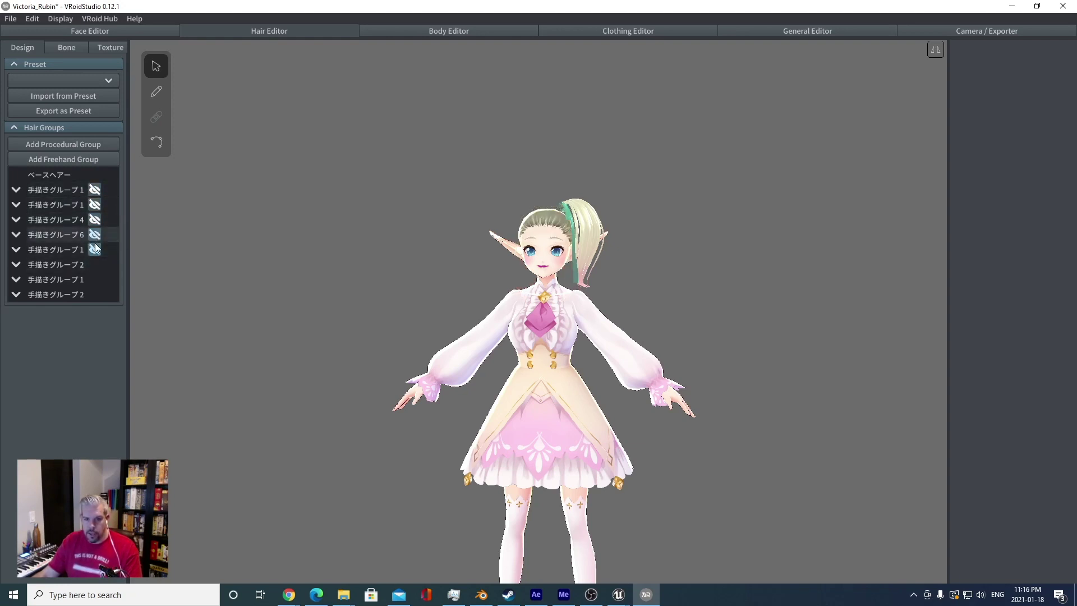
left_click(95, 264)
left_click(95, 279)
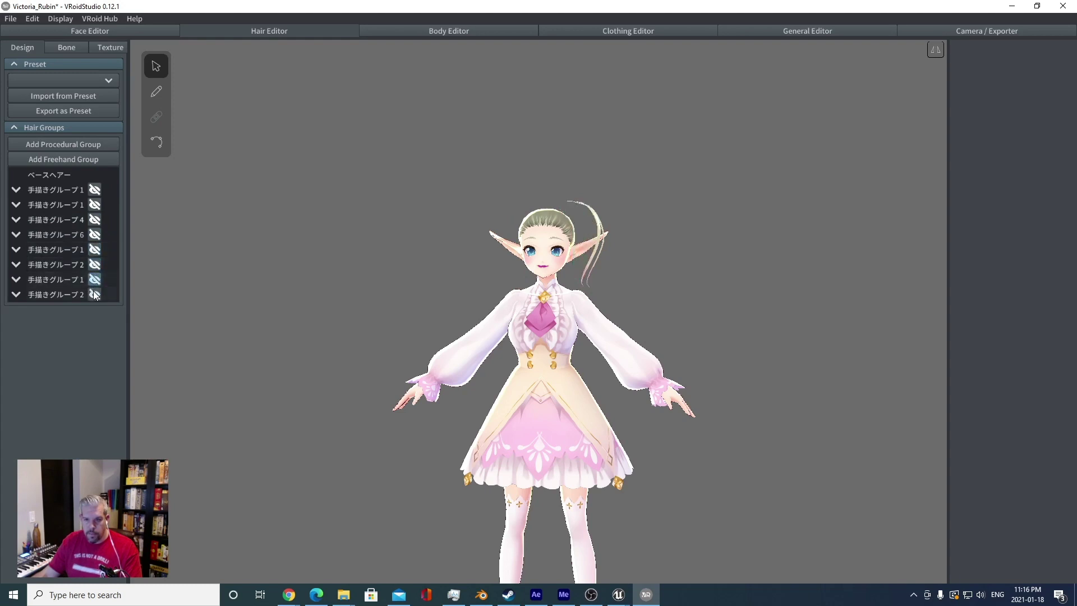
left_click(94, 294)
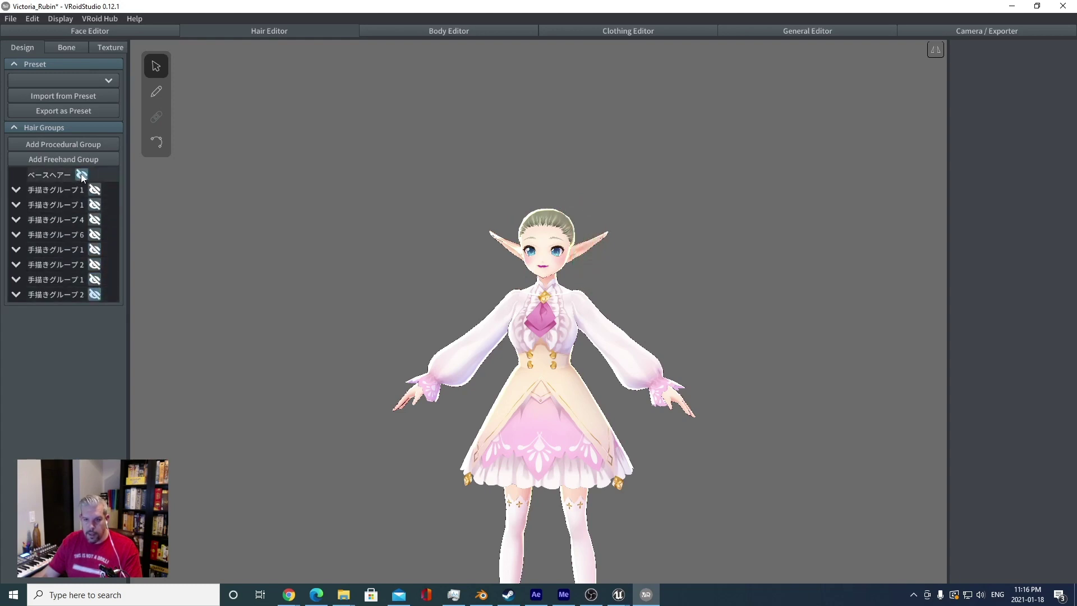
left_click(82, 176)
left_click(82, 176)
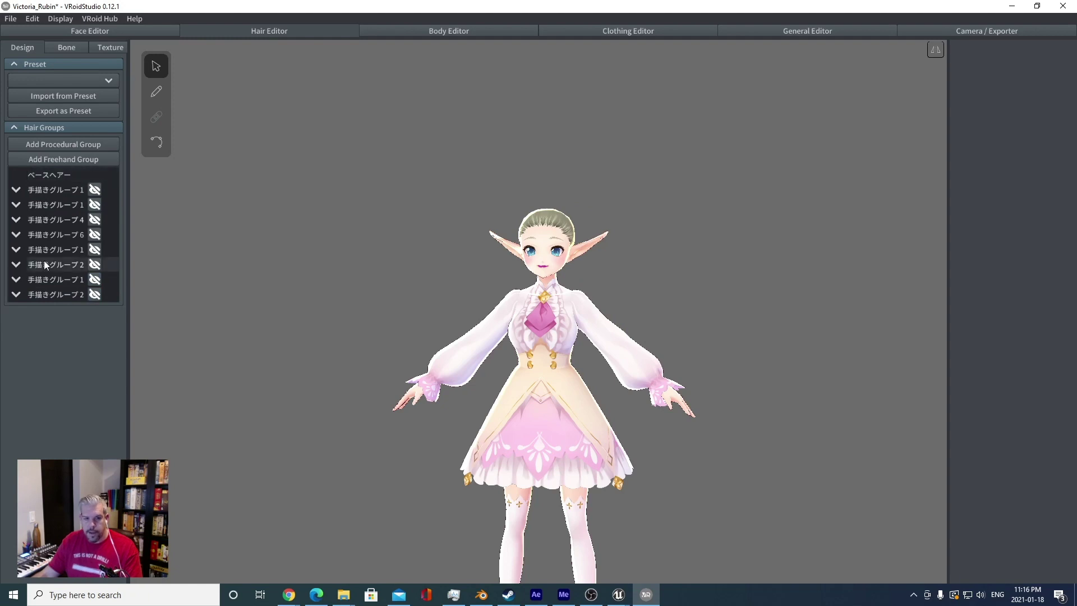
- Add a freehand hair group and pull the lower corner points of its guide mesh outward from the head on both sides
left_click(67, 160)
middle_click_drag(583, 262, 522, 267)
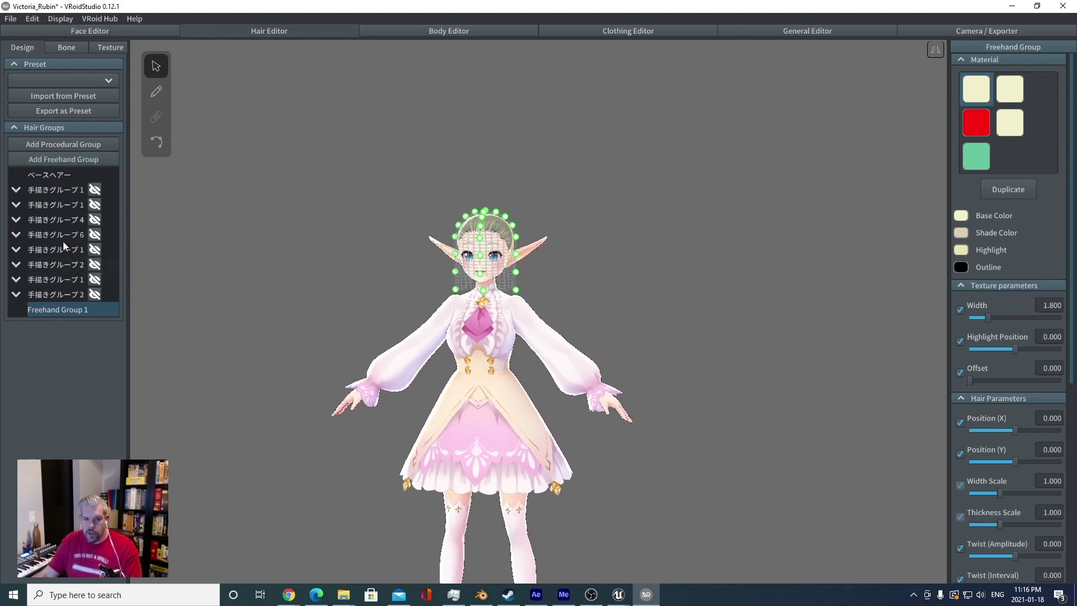
right_click_drag(531, 297, 570, 297)
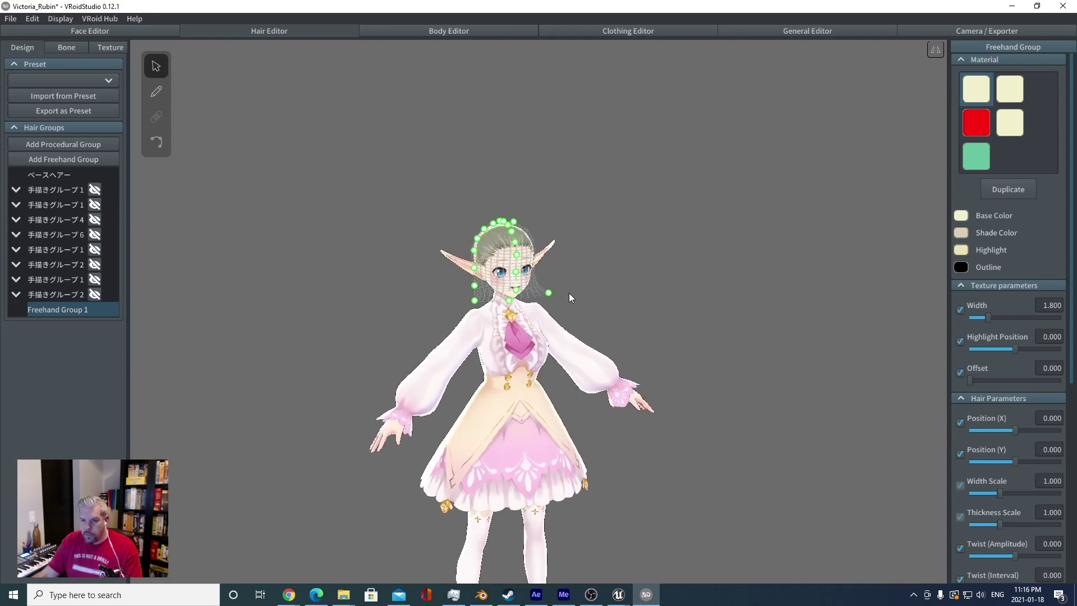
left_click_drag(510, 303, 416, 320)
right_click_drag(626, 307, 572, 312)
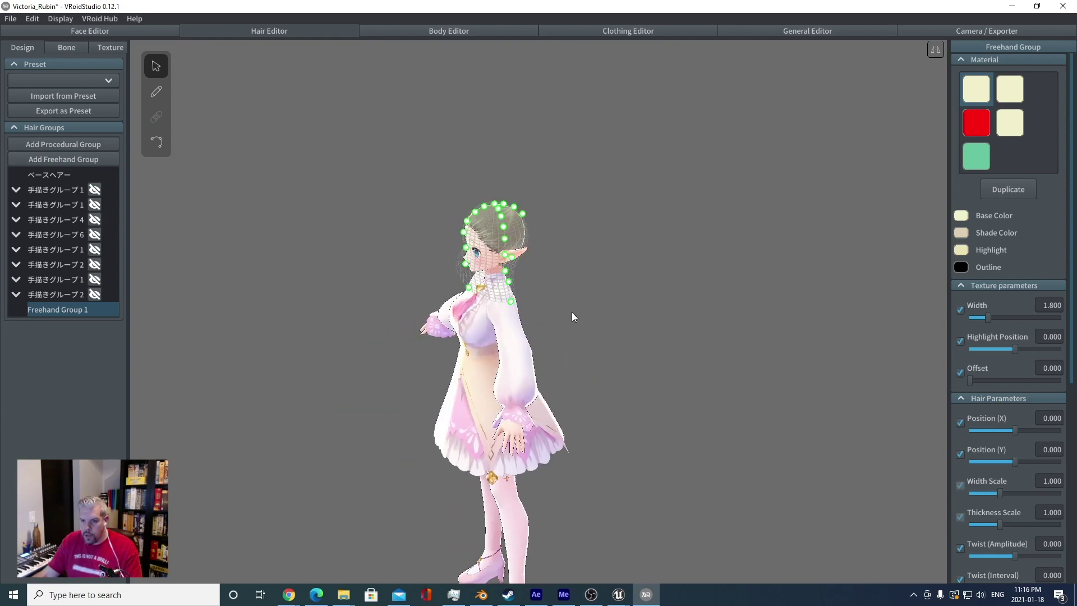
left_click_drag(510, 303, 532, 323)
mouse_move(574, 325)
right_mouse_down()
mouse_move(640, 315)
mouse_move(569, 317)
right_mouse_up()
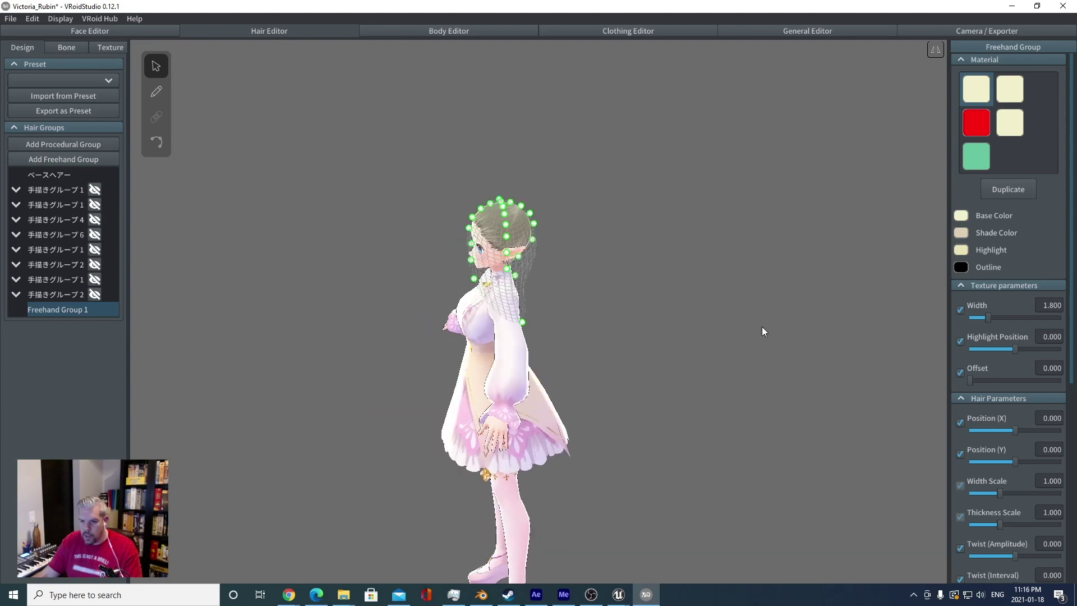
right_click_drag(761, 327, 734, 327)
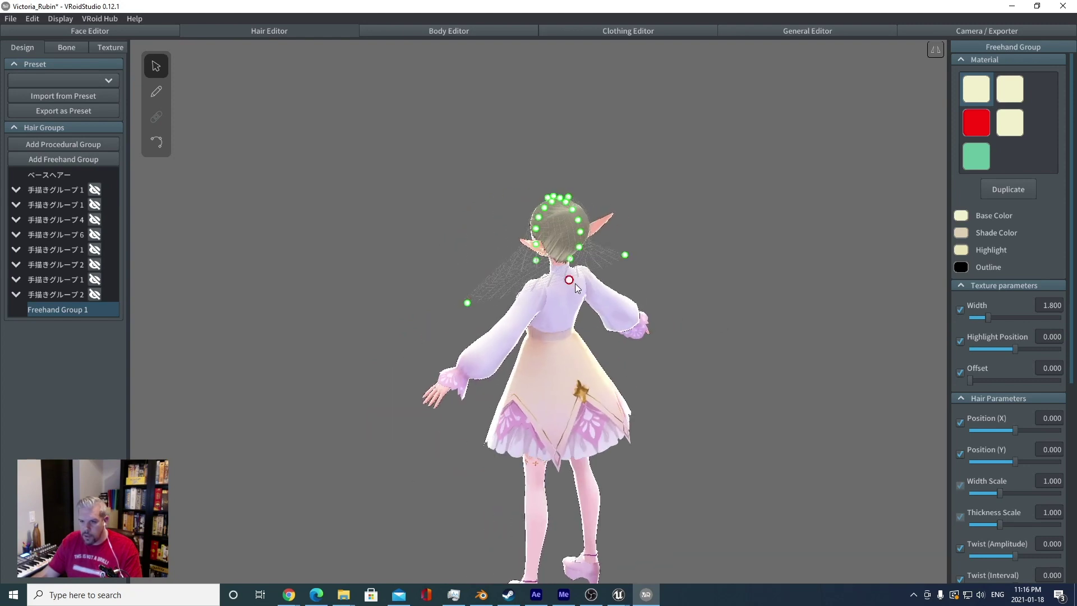
right_click_drag(591, 291, 677, 296)
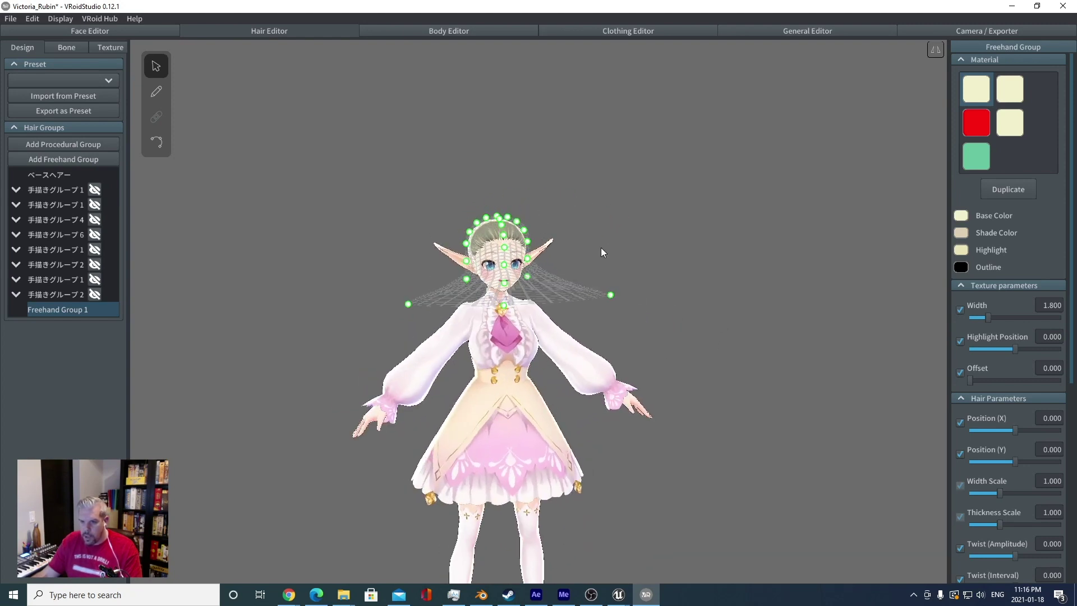
- Raise the upper guide mesh points above the crown of the head and activate the hair brush for the freehand group
left_click_drag(524, 229, 528, 200)
right_click_drag(705, 236, 692, 239)
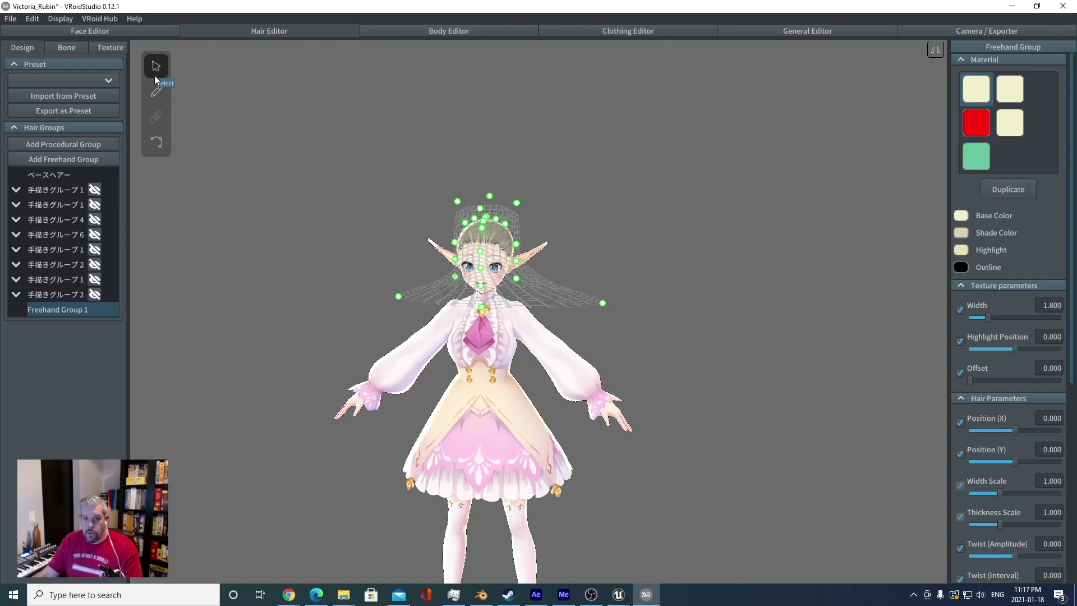
left_click(156, 91)
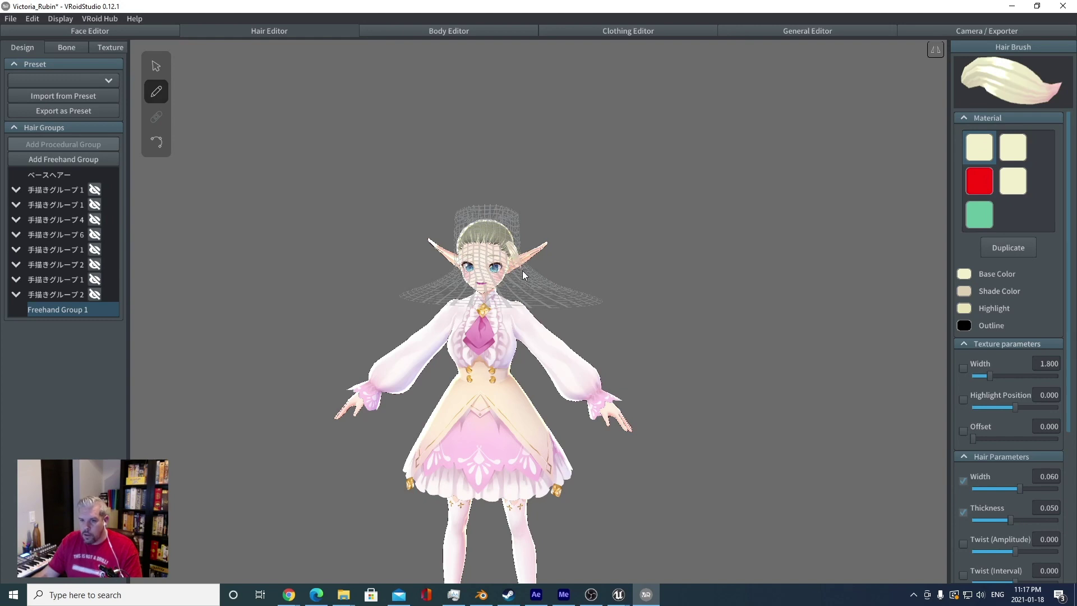
- Brush several hair strands in the freehand group, sweeping from the top of the forehead to both sides of the face
left_click_drag(524, 284, 524, 284)
left_click_drag(469, 230, 522, 284)
mouse_move(499, 235)
left_mouse_down()
mouse_move(533, 270)
mouse_move(535, 247)
mouse_move(514, 237)
mouse_move(530, 241)
left_mouse_up()
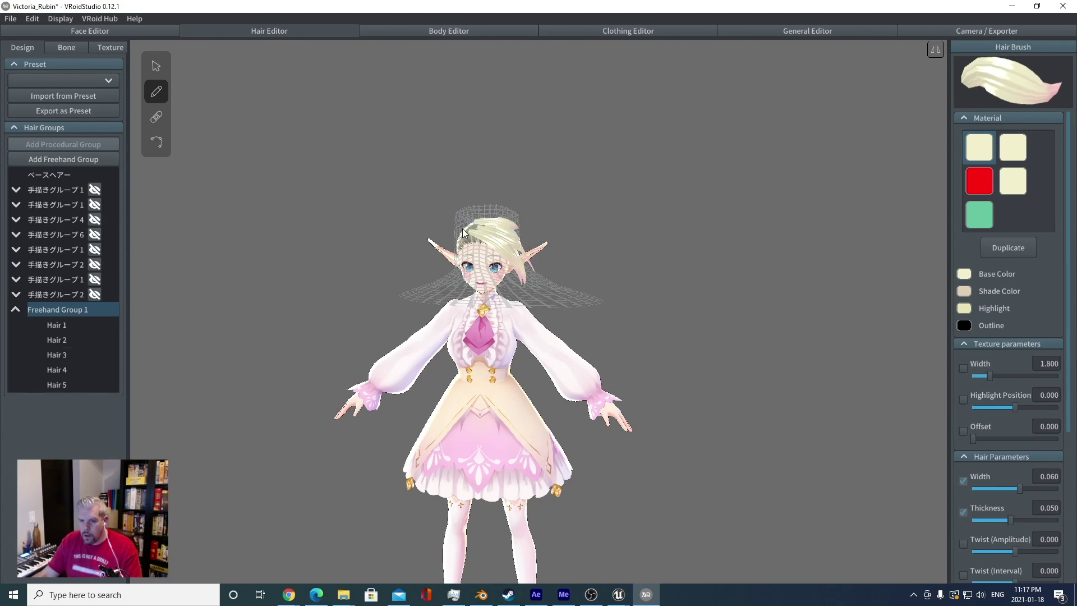
left_click_drag(466, 229, 451, 257)
left_click_drag(463, 238, 449, 261)
- Add more hair strands along the side of the head between the forehead and the pointed ear
right_click_drag(451, 265, 481, 262)
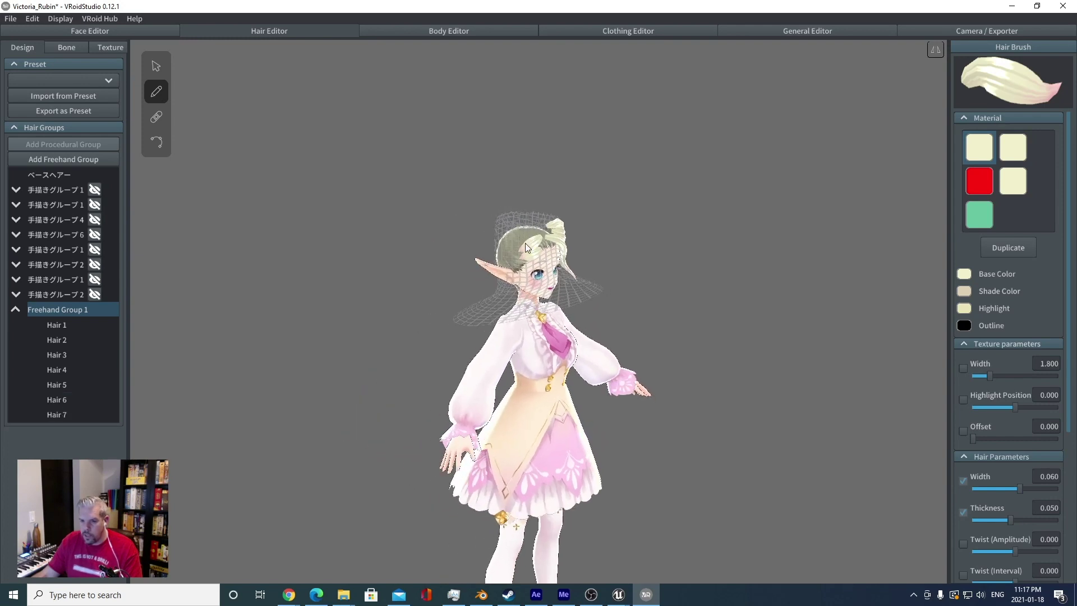
left_click_drag(498, 262, 497, 265)
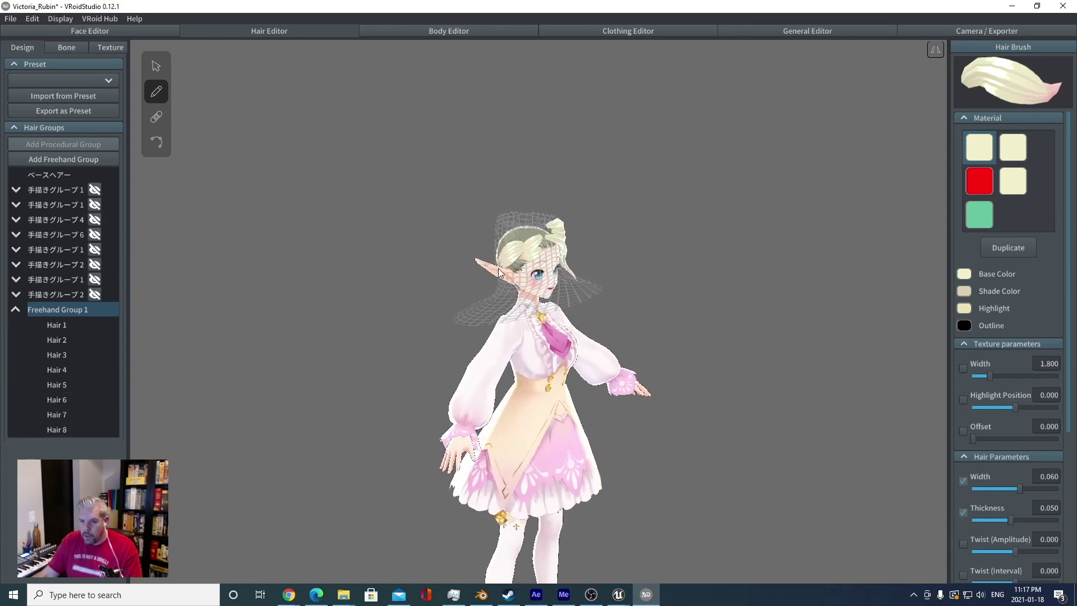
left_click(527, 263)
left_click(526, 261)
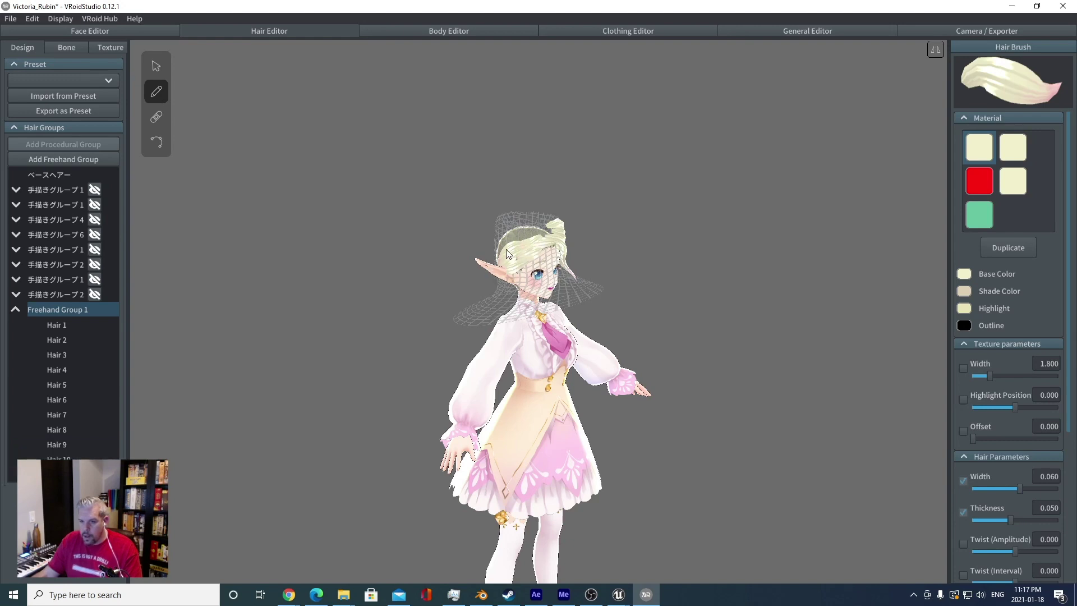
left_click(514, 265)
- Fill the crown of the head with further hair strands, covering the bare area above the fringe
right_click_drag(513, 266, 557, 257)
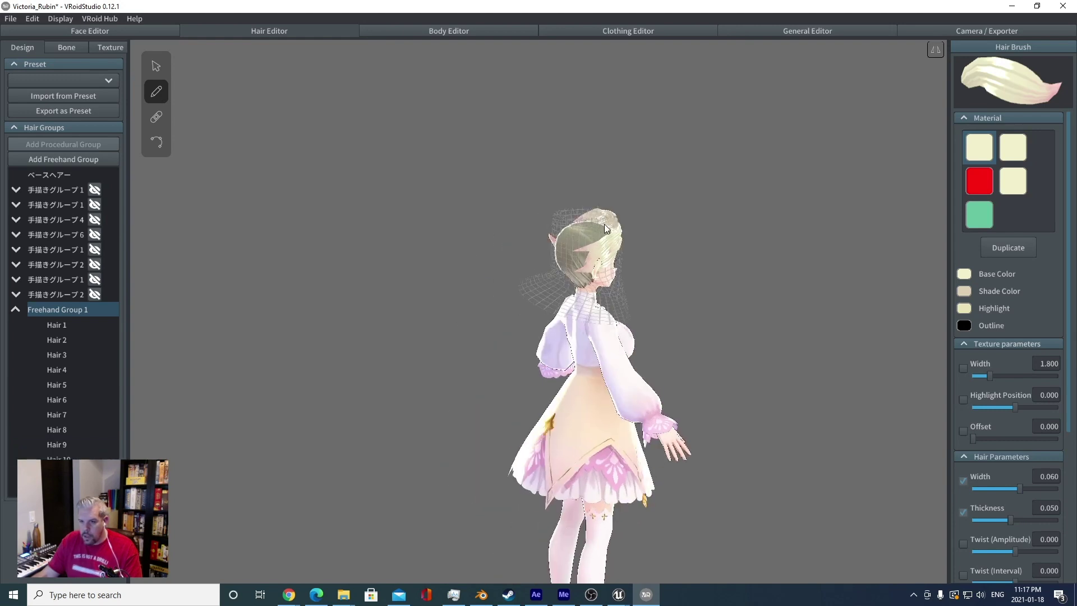
mouse_move(560, 254)
right_mouse_down()
mouse_move(618, 244)
mouse_move(560, 240)
right_mouse_up()
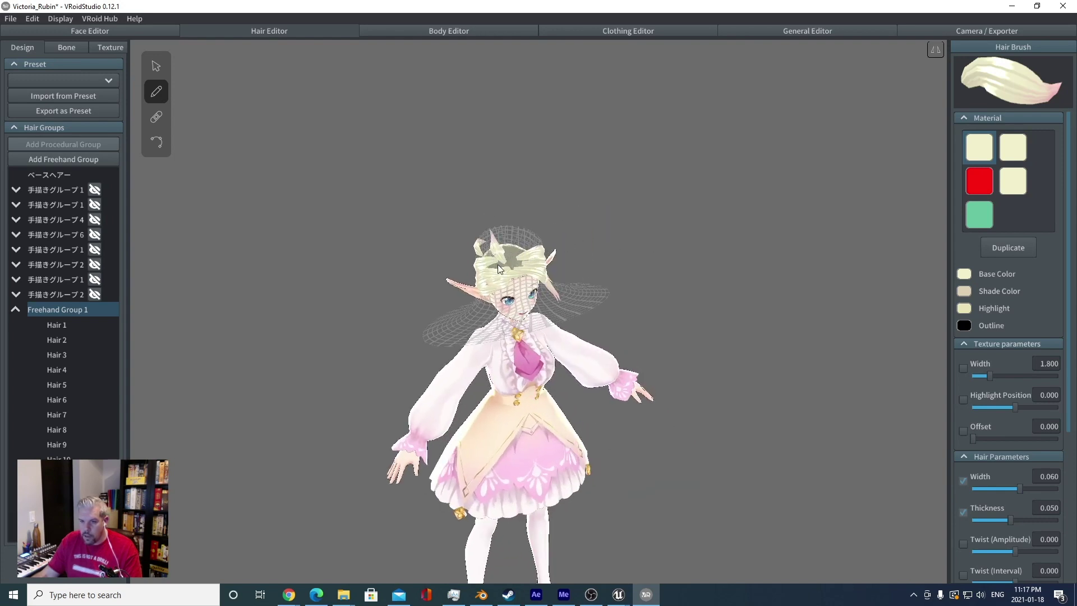
mouse_move(506, 266)
left_mouse_down()
mouse_move(517, 223)
mouse_move(539, 243)
left_mouse_up()
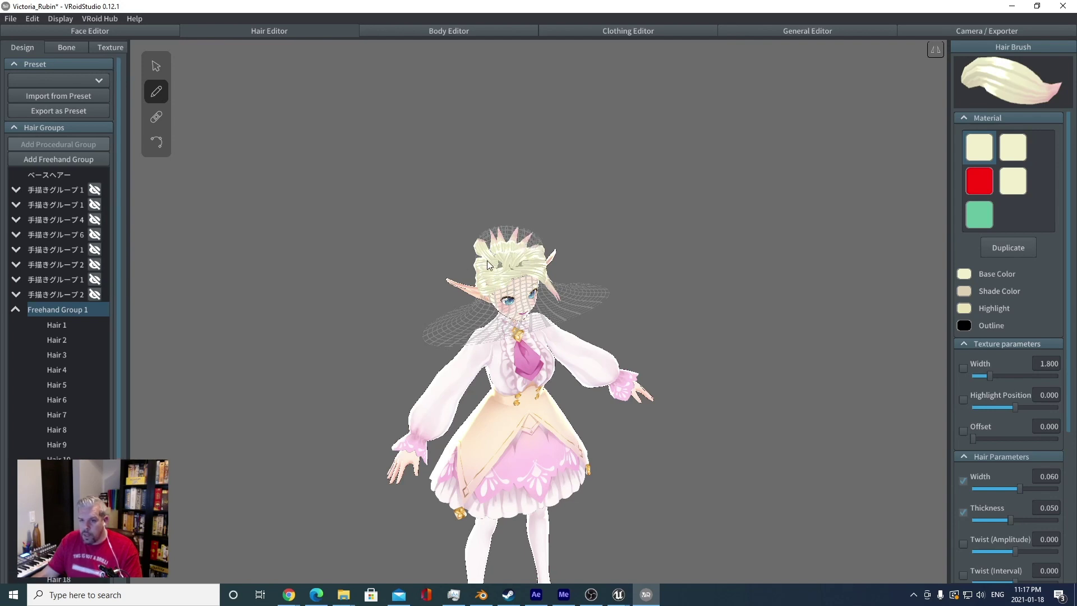
- Brush longer hair strands on the back and side of the head, hanging down towards the shoulders
mouse_move(597, 291)
right_mouse_down()
mouse_move(577, 262)
mouse_move(586, 281)
right_mouse_up()
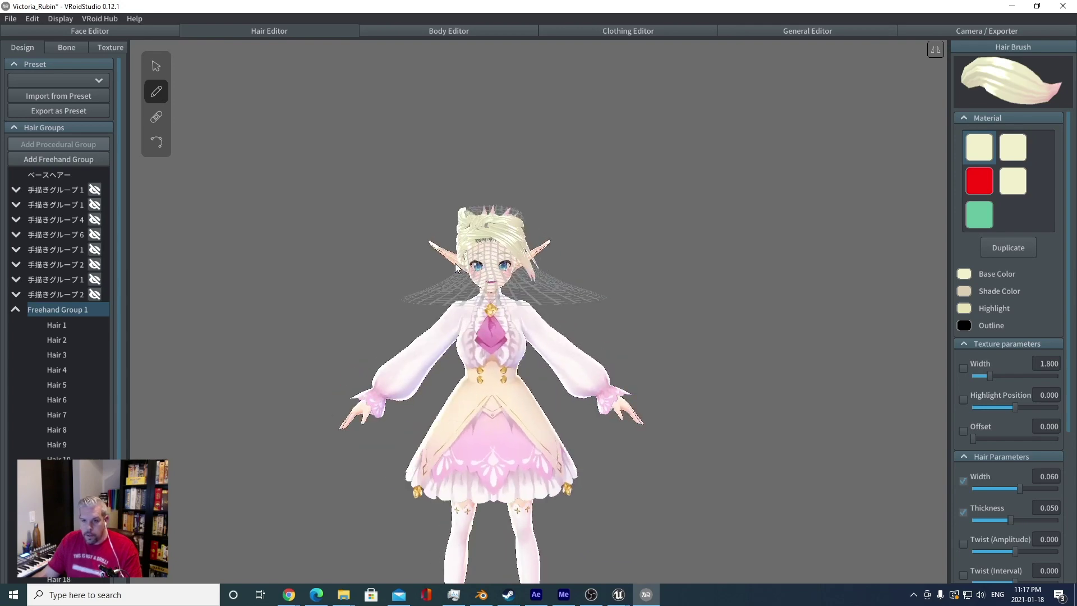
right_click_drag(410, 296, 446, 319)
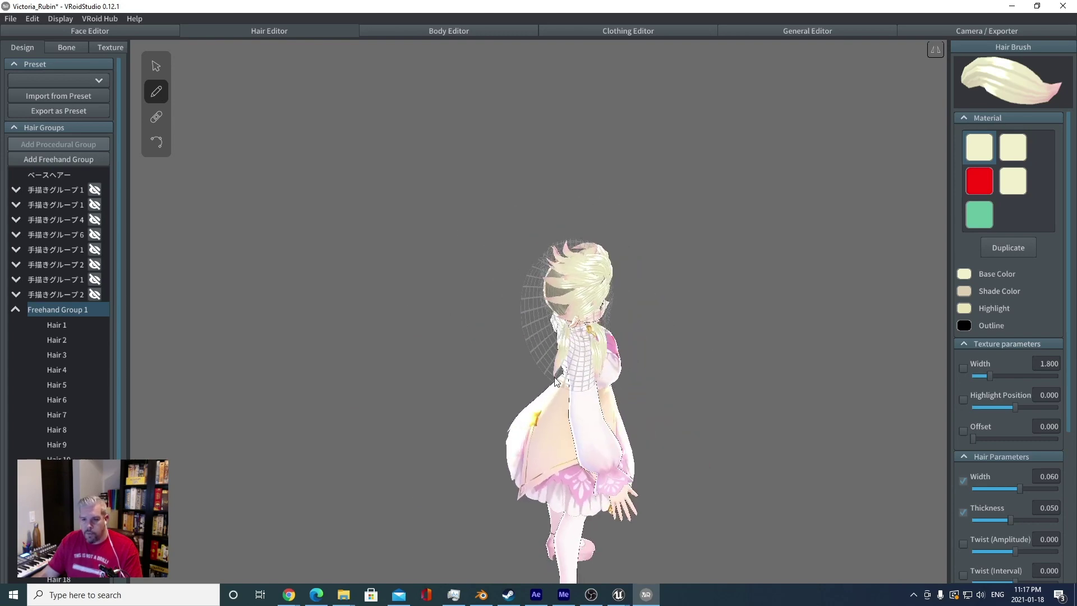
left_click_drag(576, 326, 577, 377)
left_click_drag(587, 338, 582, 368)
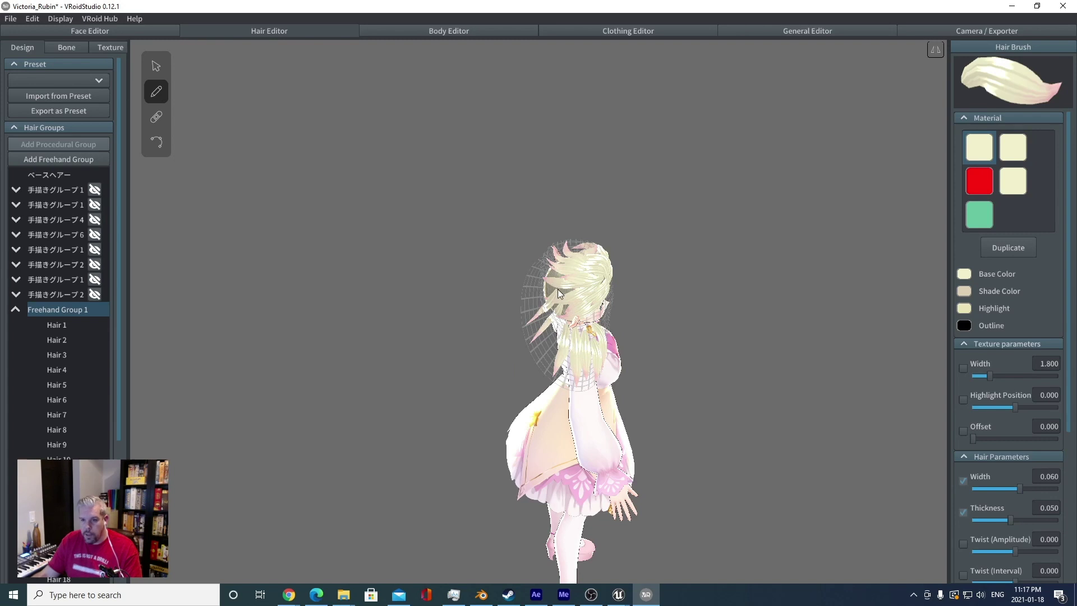
- Examine the finished hairstyle from several sides along with the hair's bone groups and texture, and return to the hair design
left_click(56, 49)
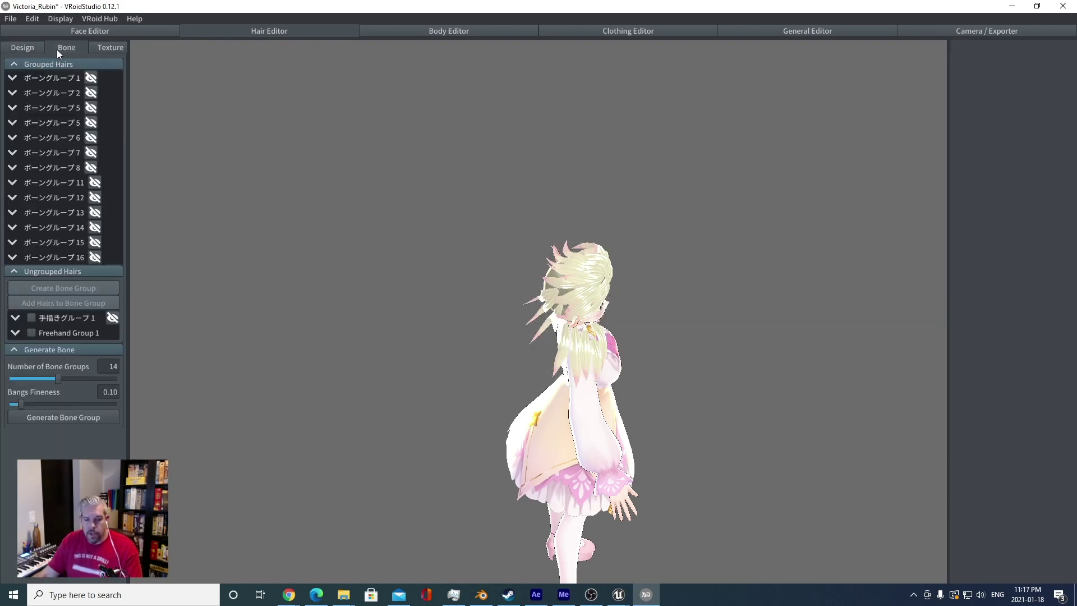
right_click_drag(230, 328, 269, 292)
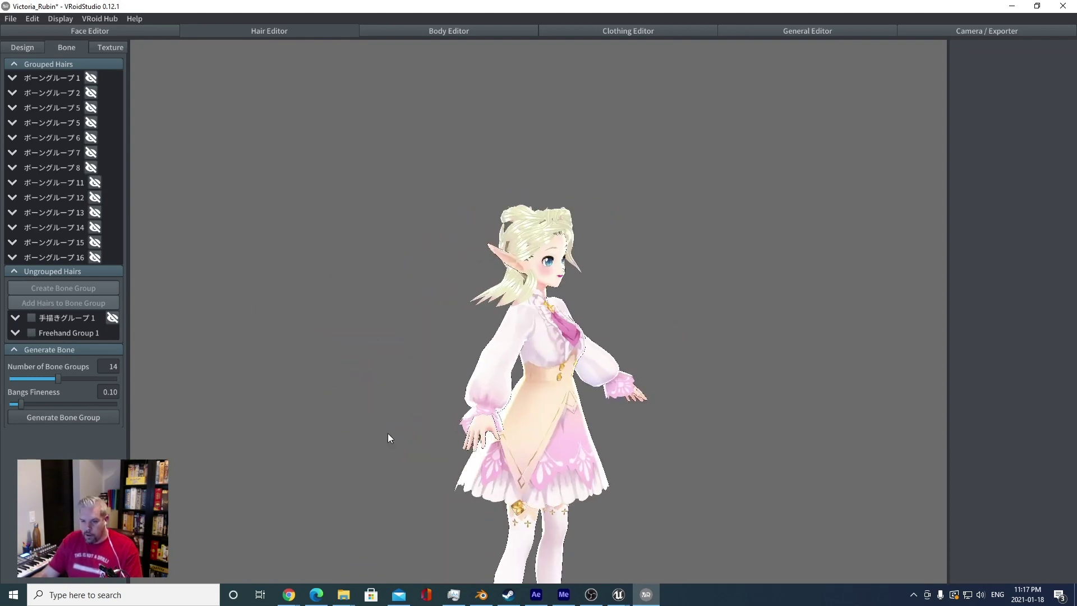
right_click_drag(614, 324, 574, 293)
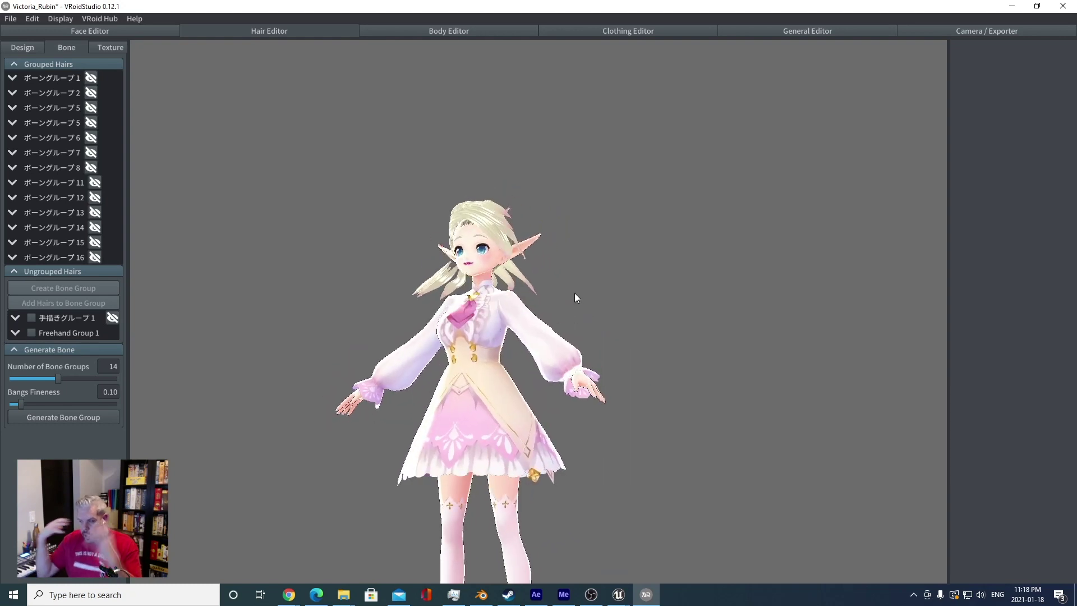
right_click_drag(580, 293, 598, 352)
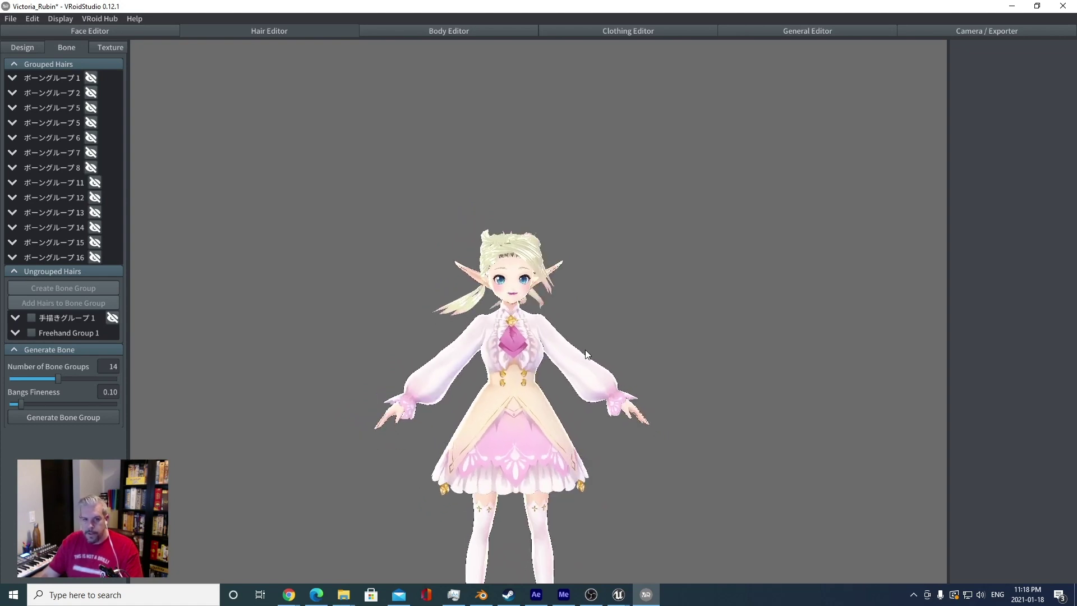
left_click(106, 48)
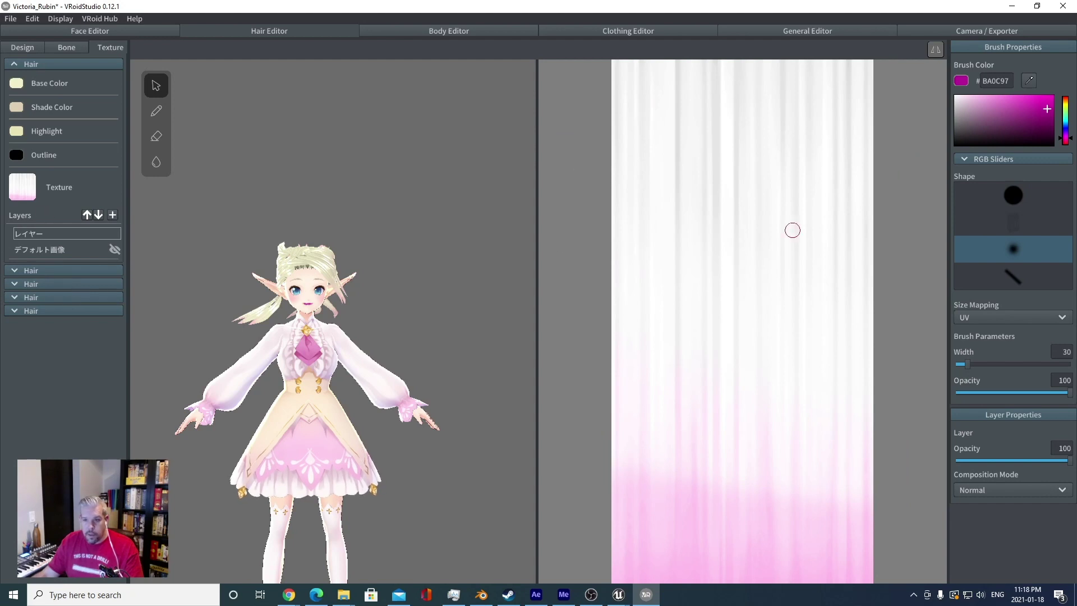
left_click(66, 47)
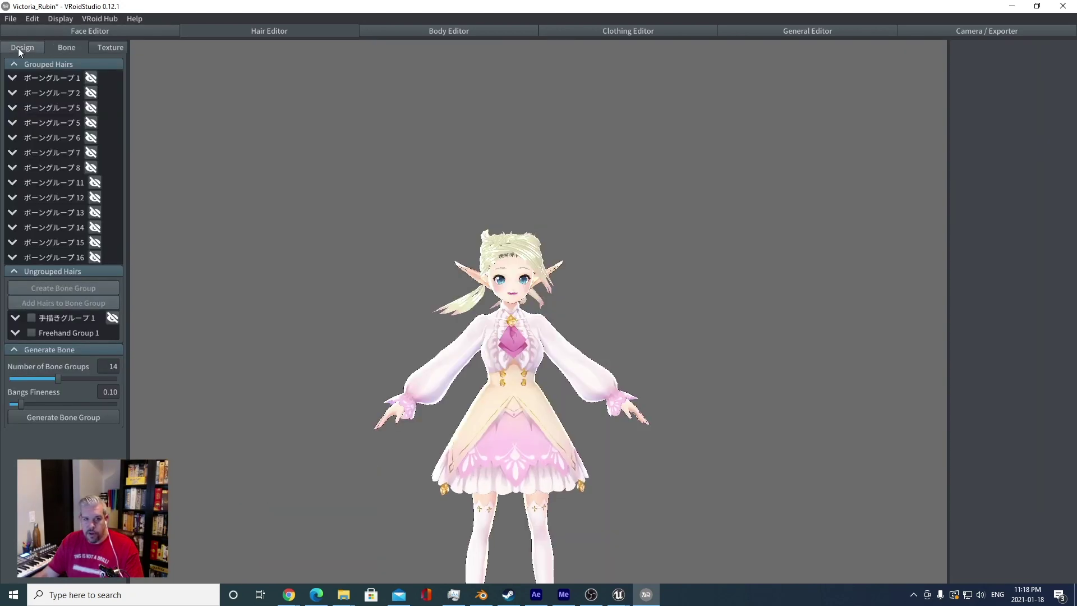
left_click(19, 48)
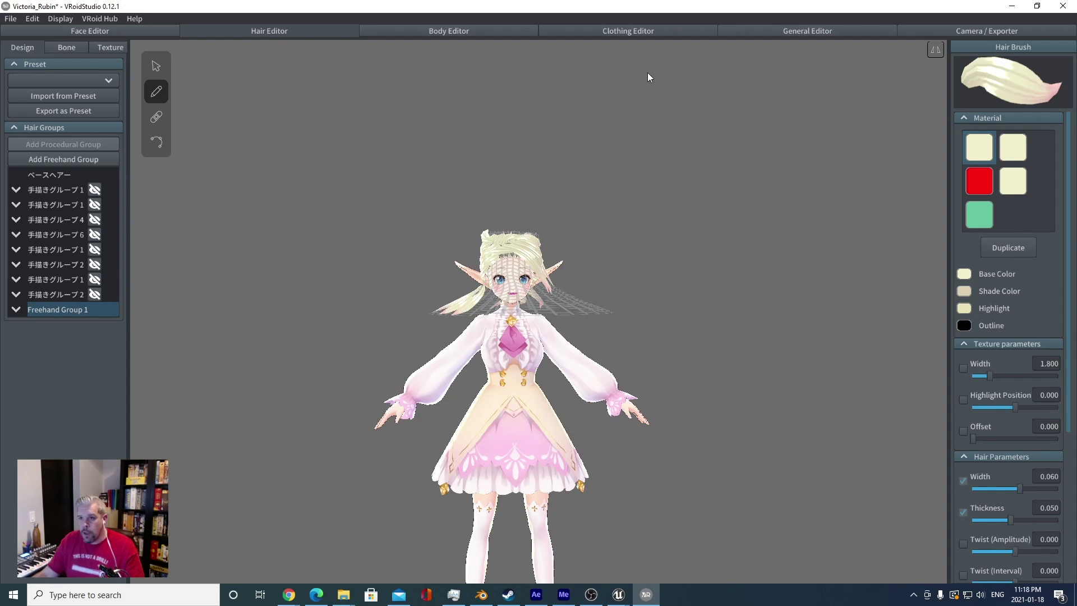
- In the clothing editor, set the brush colour to blue #0C61BA and paint freehand lines on the dress's skirt and sleeves
left_click(626, 31)
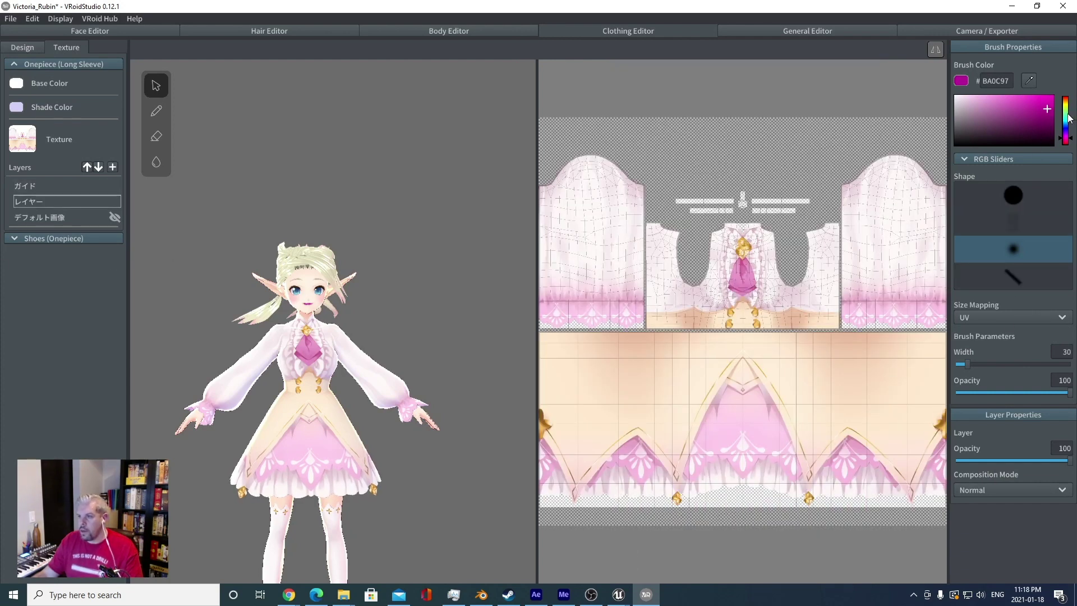
left_click_drag(1066, 118, 1066, 128)
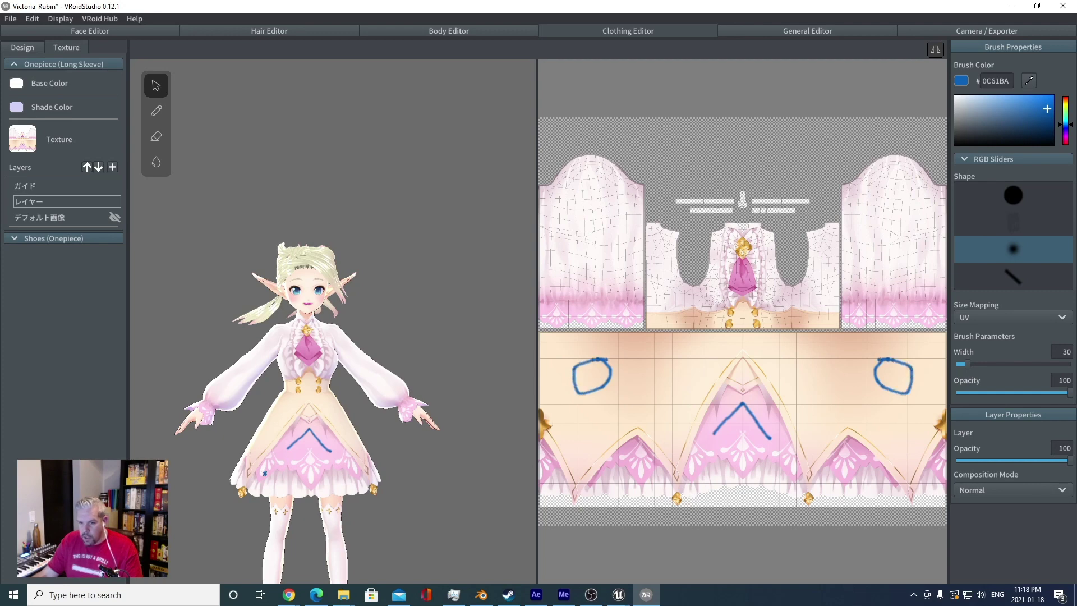
right_click_drag(247, 431, 468, 446)
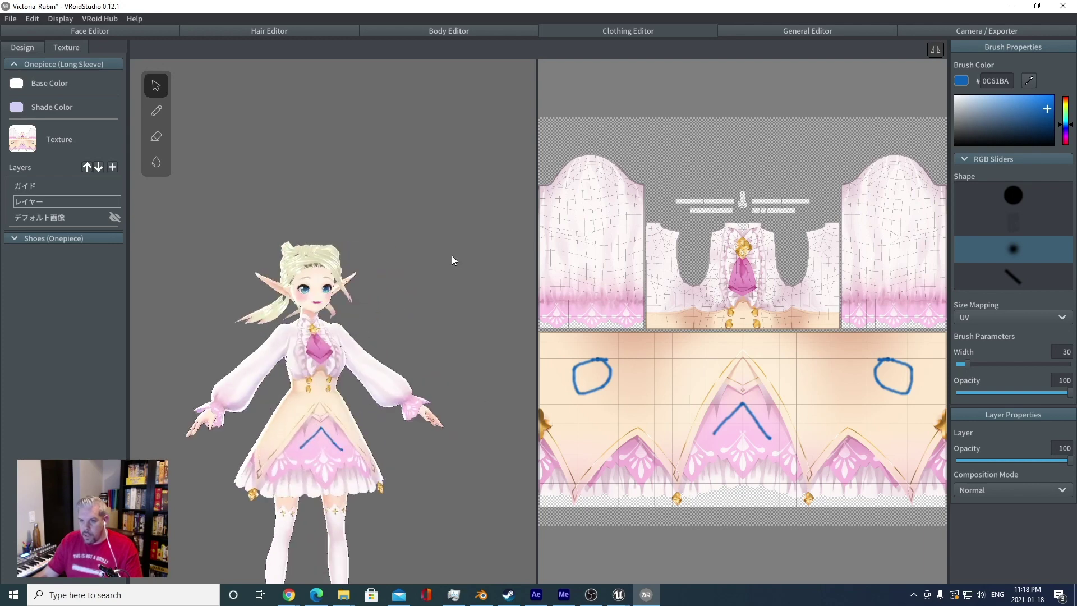
mouse_move(591, 213)
left_mouse_down()
mouse_move(593, 279)
mouse_move(640, 294)
mouse_move(637, 199)
mouse_move(621, 269)
mouse_move(602, 184)
mouse_move(567, 268)
left_mouse_up()
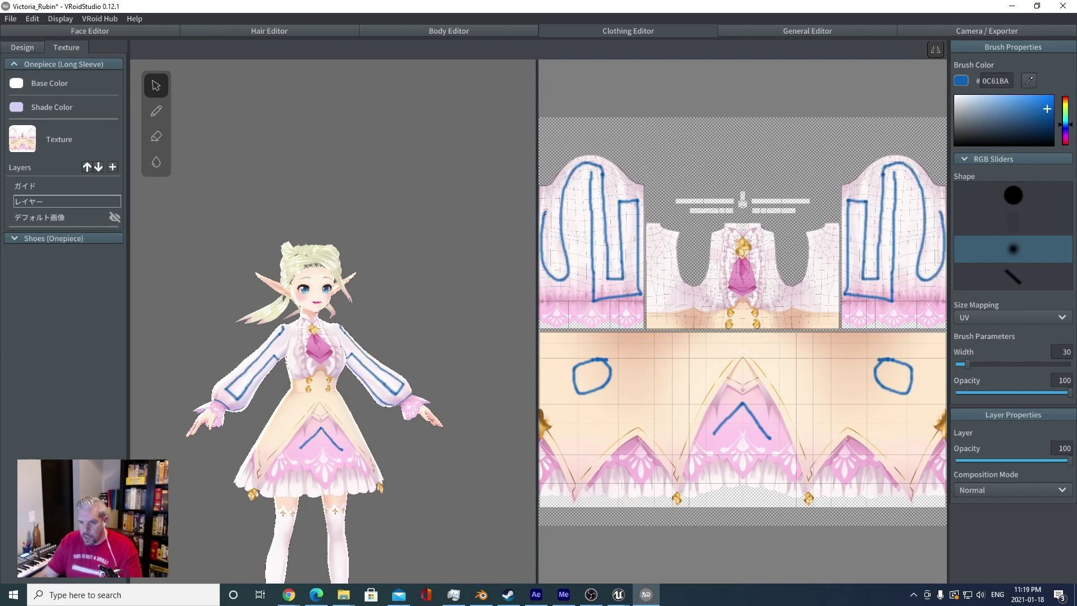
mouse_move(412, 340)
right_mouse_down()
mouse_move(400, 338)
mouse_move(406, 304)
mouse_move(402, 339)
right_mouse_up()
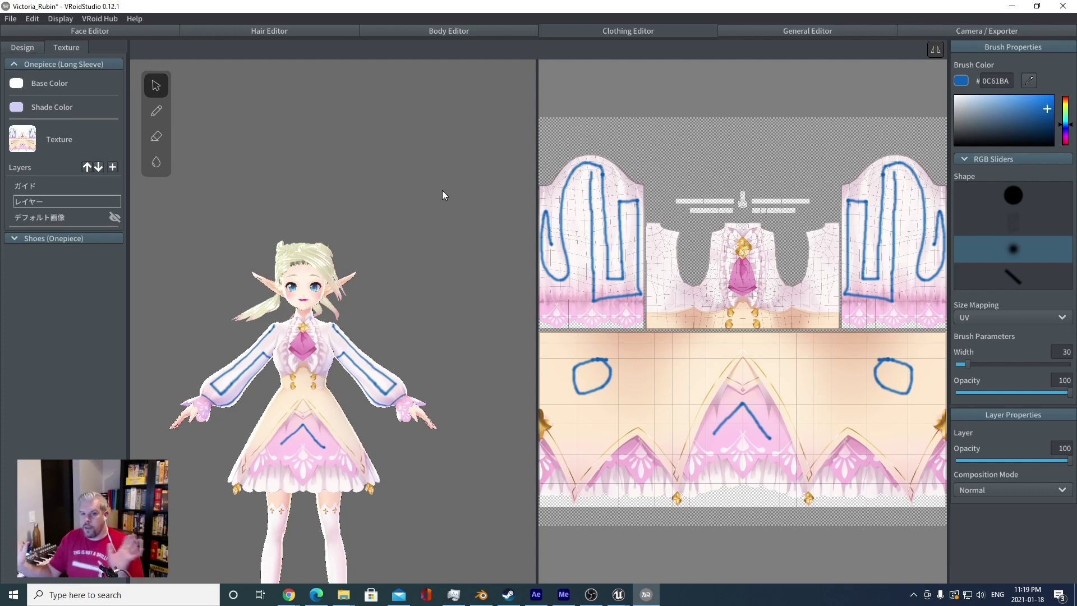
- In the body editor, try out the torso length and head width parameters and raise Hand Size (Upward) to its maximum
scroll(391, 308, "down", 1)
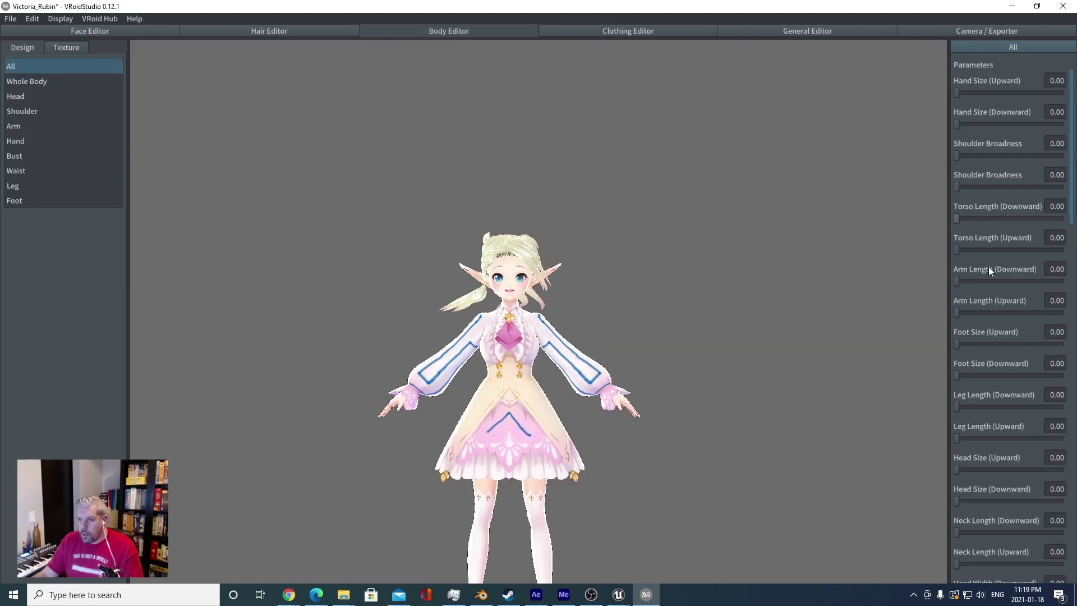
mouse_move(956, 249)
left_mouse_down()
mouse_move(1039, 247)
mouse_move(940, 253)
left_mouse_up()
scroll(1024, 412, "down", 8)
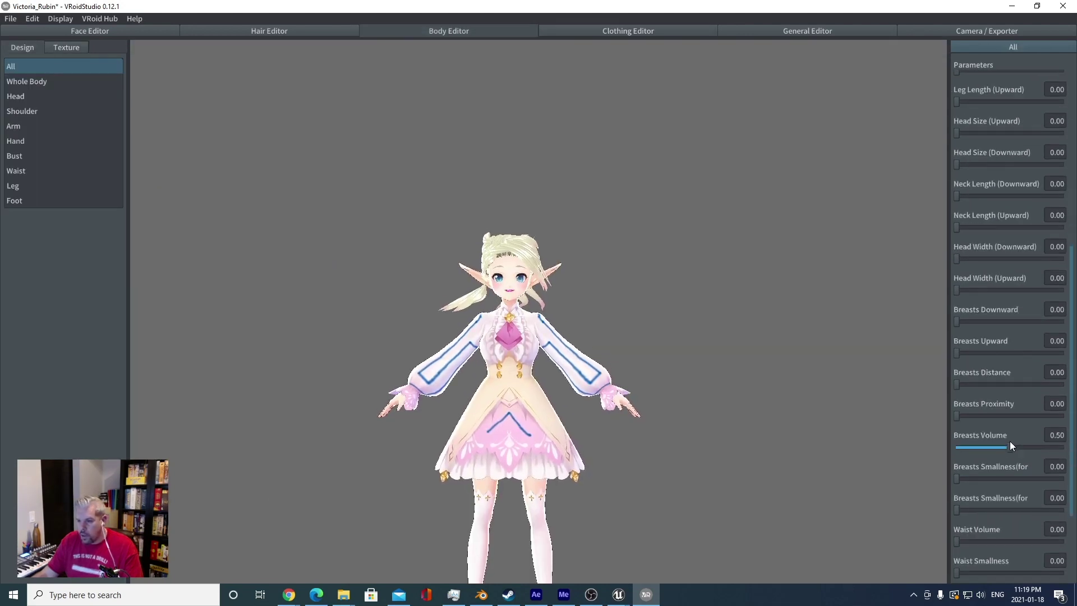
mouse_move(955, 447)
left_mouse_down()
mouse_move(1005, 440)
mouse_move(953, 437)
left_mouse_up()
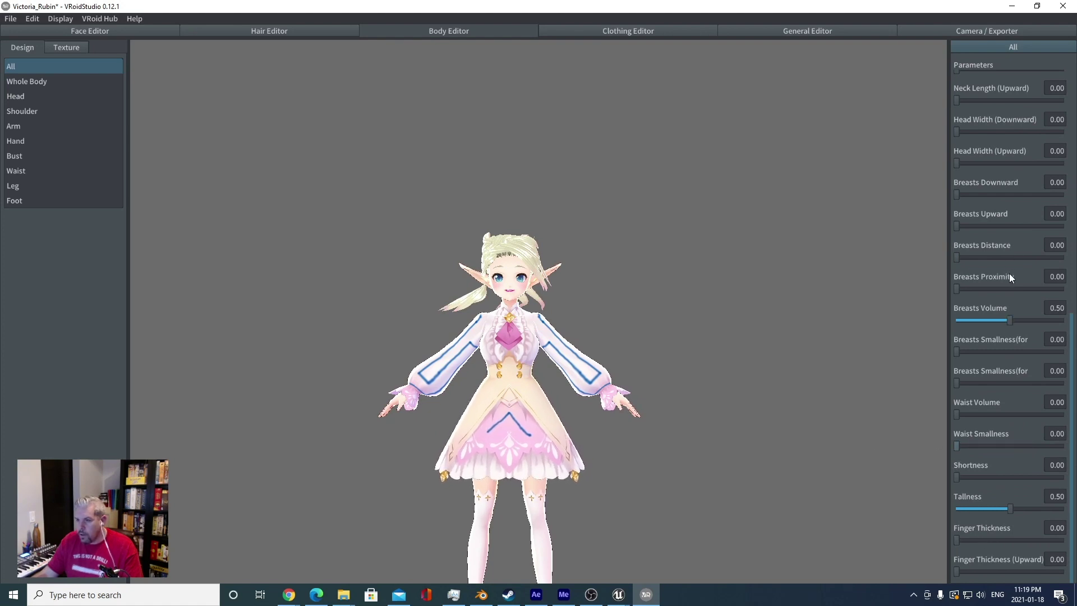
left_click_drag(957, 130, 906, 158)
scroll(1015, 168, "up", 6)
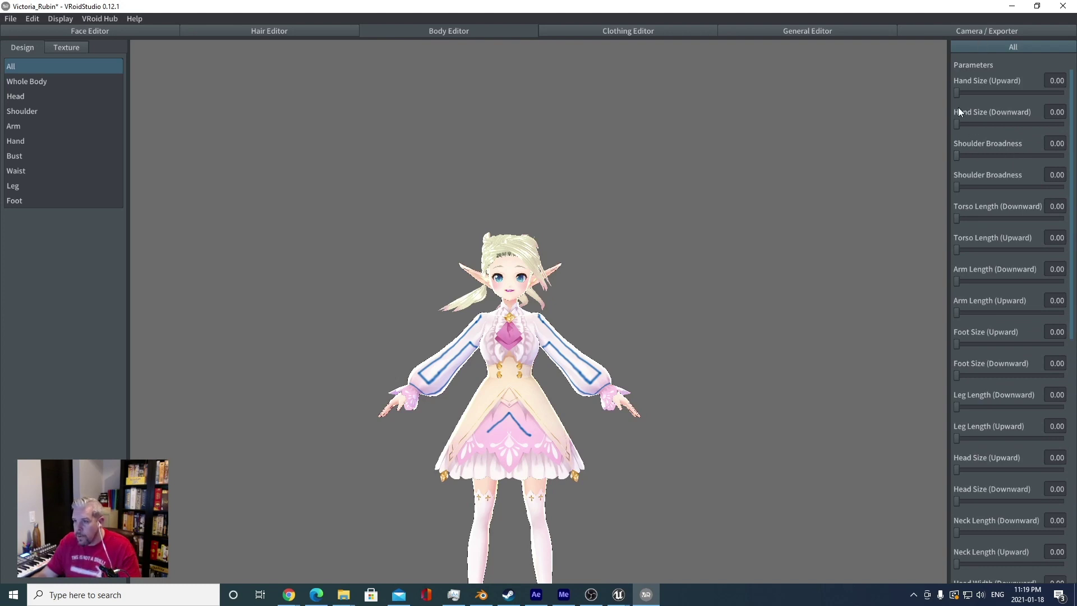
left_click_drag(956, 93, 1066, 93)
scroll(1012, 288, "down", 8)
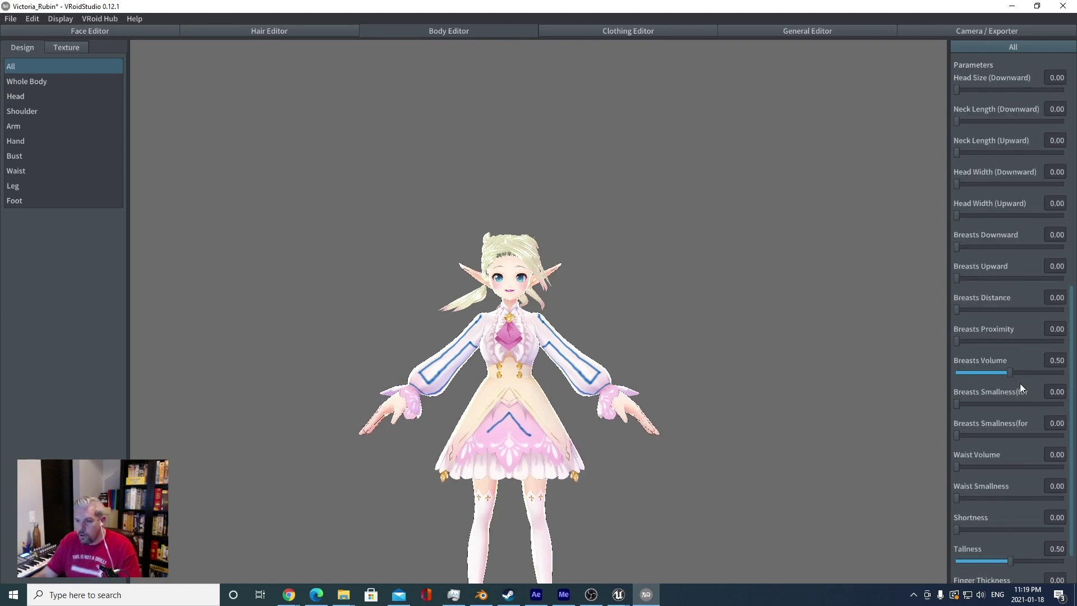
- Look through the foot, head, whole body and hand parameters and reset Hand Size (Upward) to 0.00
left_click(11, 203)
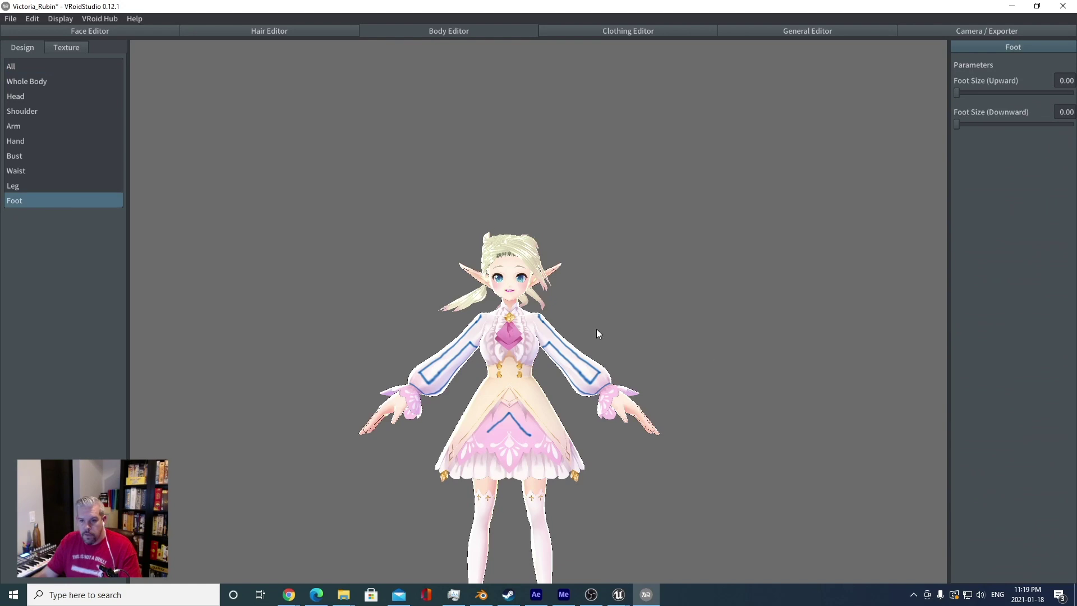
left_click(31, 98)
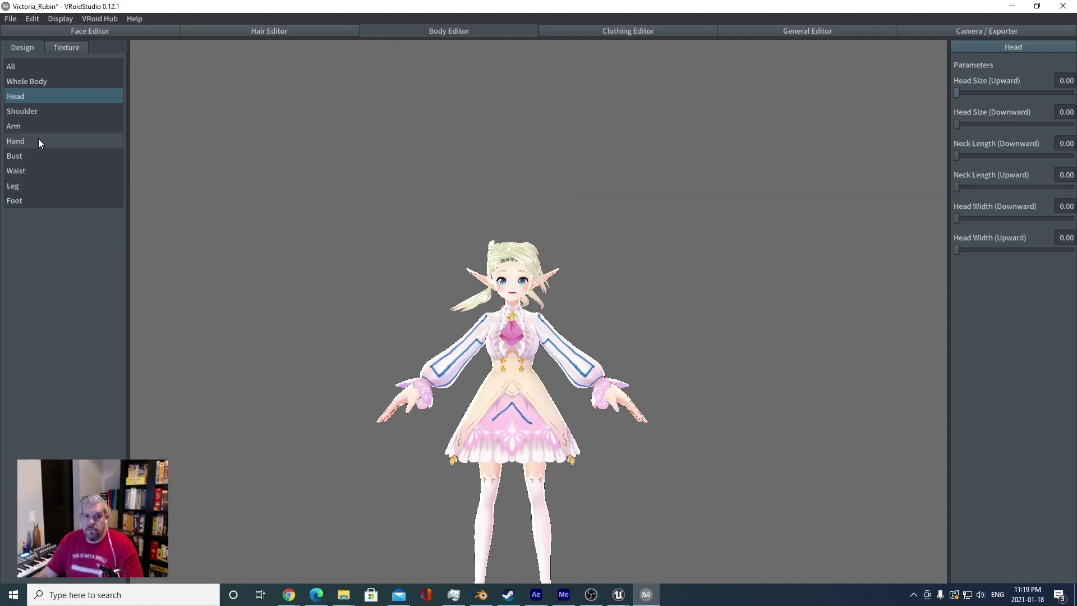
left_click(33, 81)
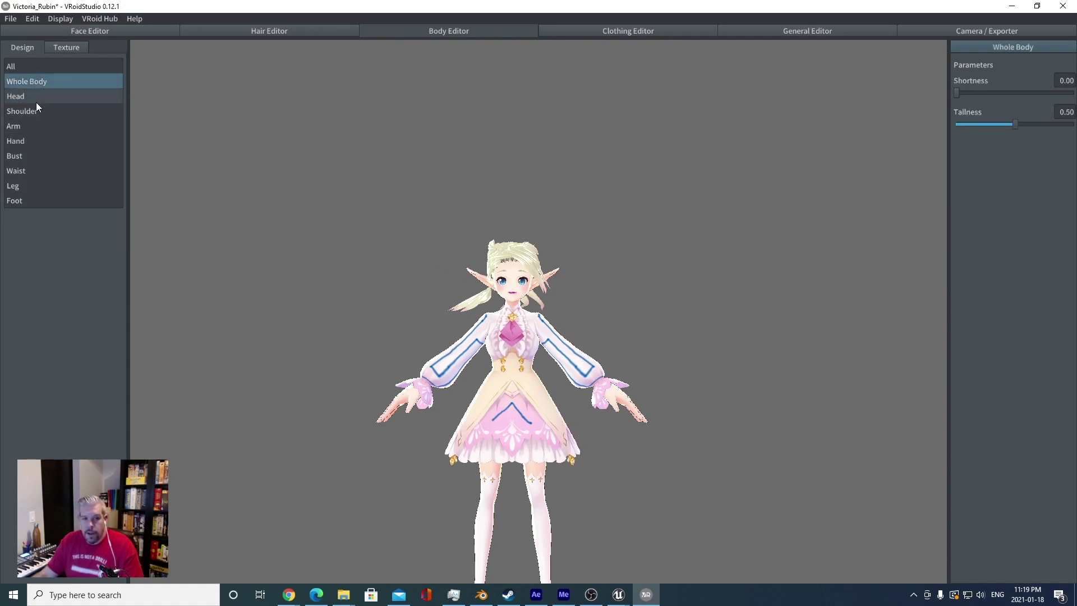
left_click(37, 141)
left_click(36, 200)
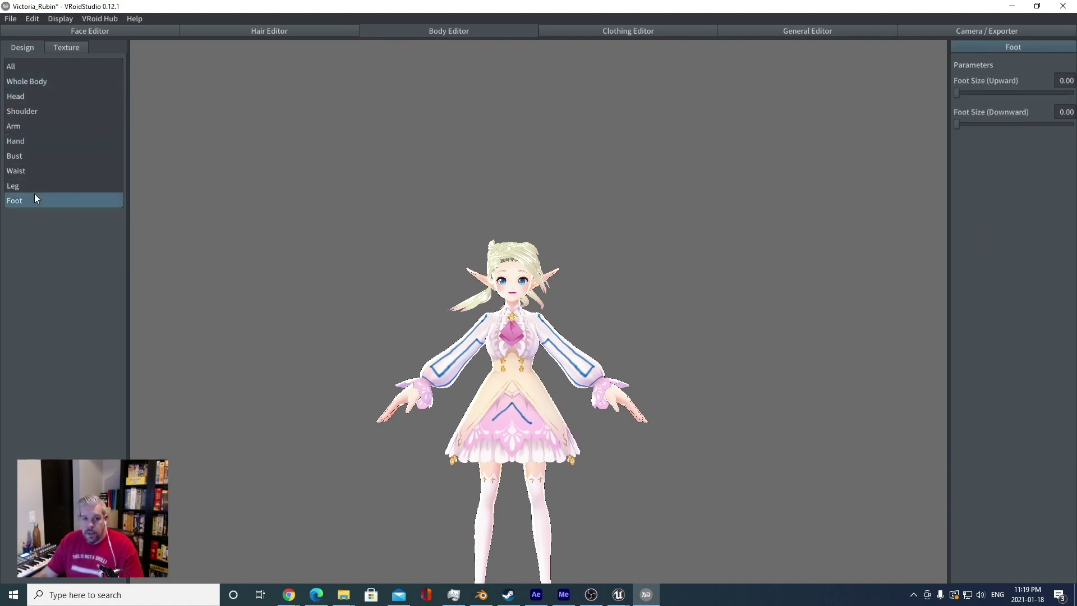
left_click(32, 143)
left_click_drag(1072, 93, 947, 109)
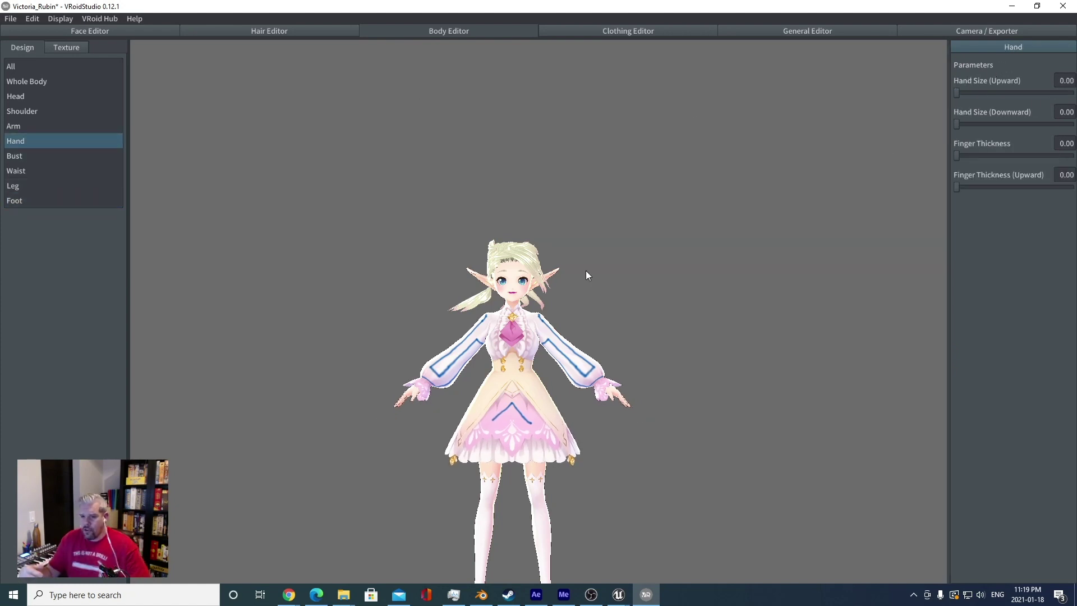
- Switch to the camera and exporter workspace and frame the full avatar at a slight angle
middle_click_drag(595, 457, 582, 348)
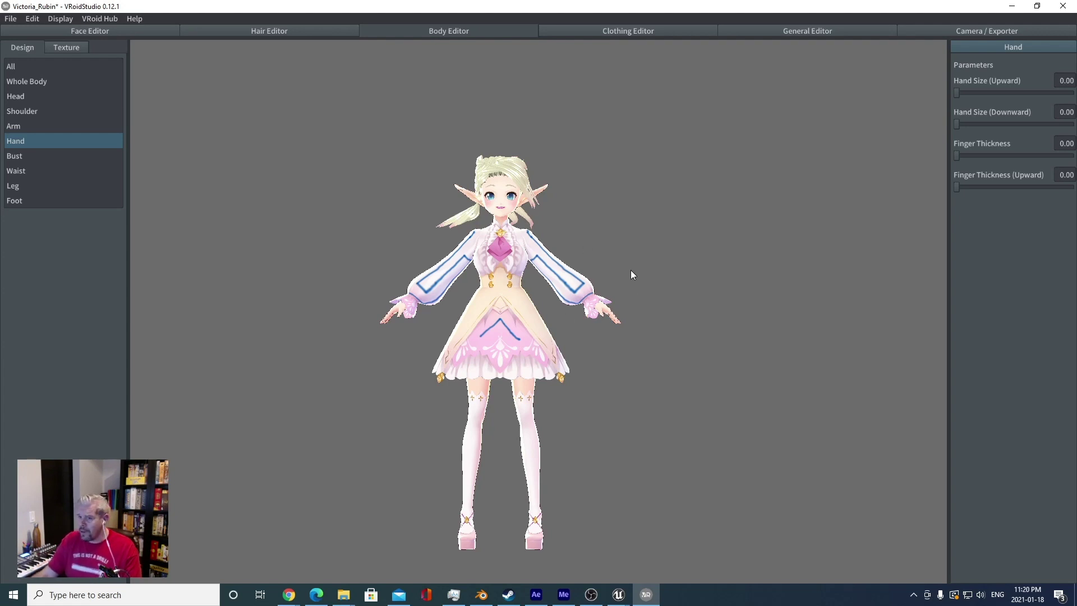
left_click(966, 33)
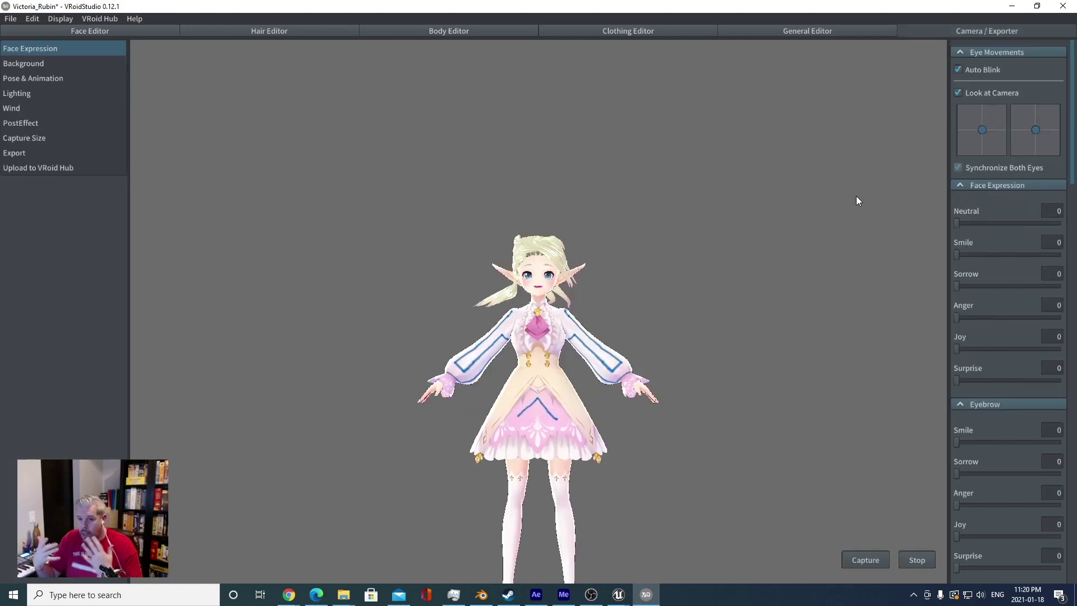
middle_click_drag(715, 373, 695, 248)
mouse_move(693, 247)
right_mouse_down()
mouse_move(680, 282)
mouse_move(786, 243)
mouse_move(675, 258)
right_mouse_up()
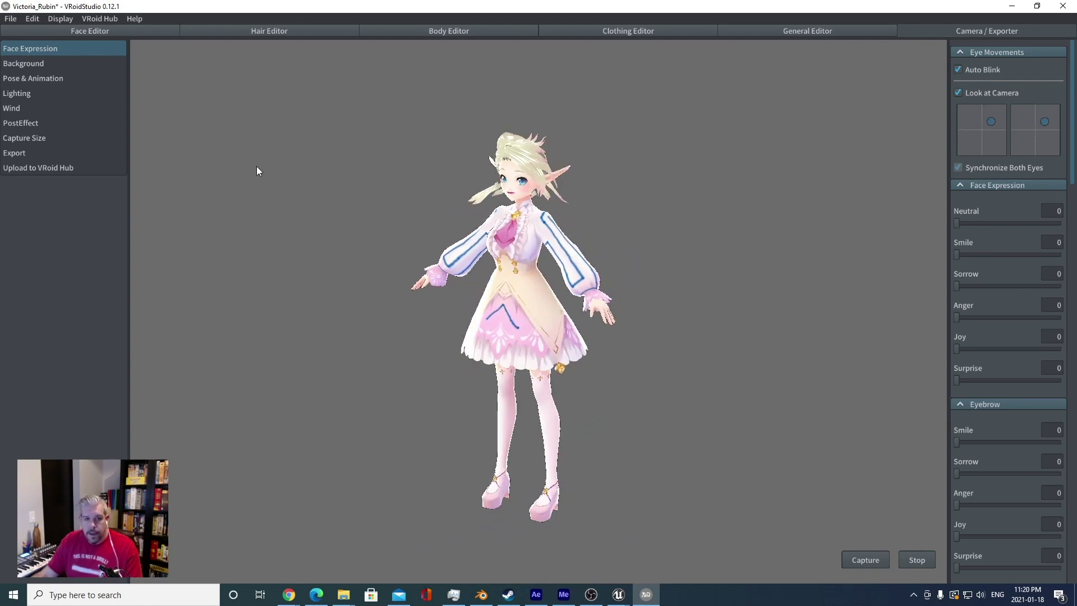
- Set the camera workspace's background colour to green #00FF33
right_click_drag(422, 252, 450, 250)
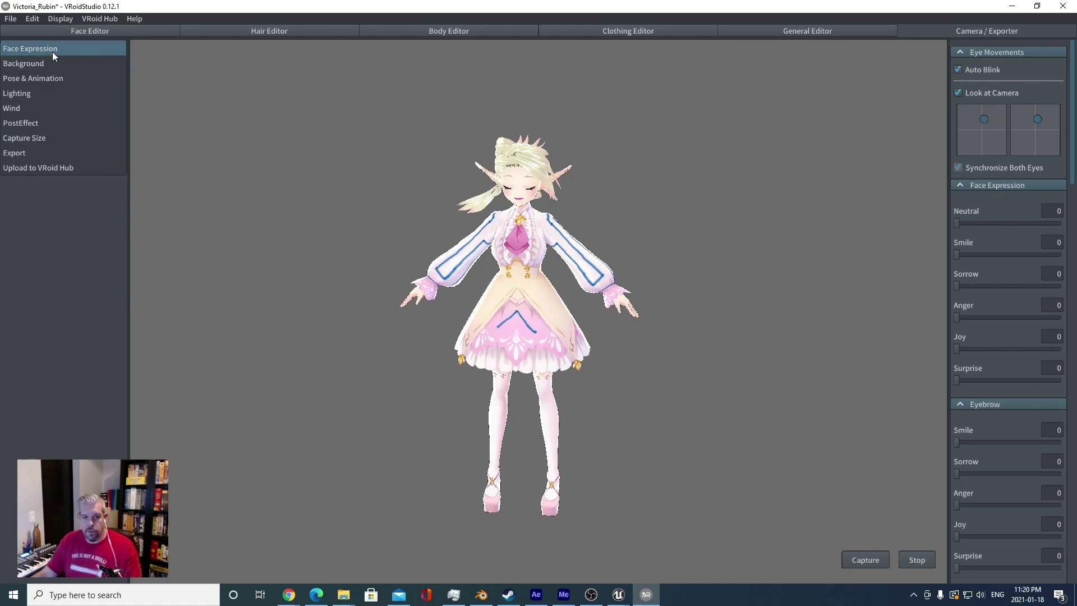
left_click(36, 79)
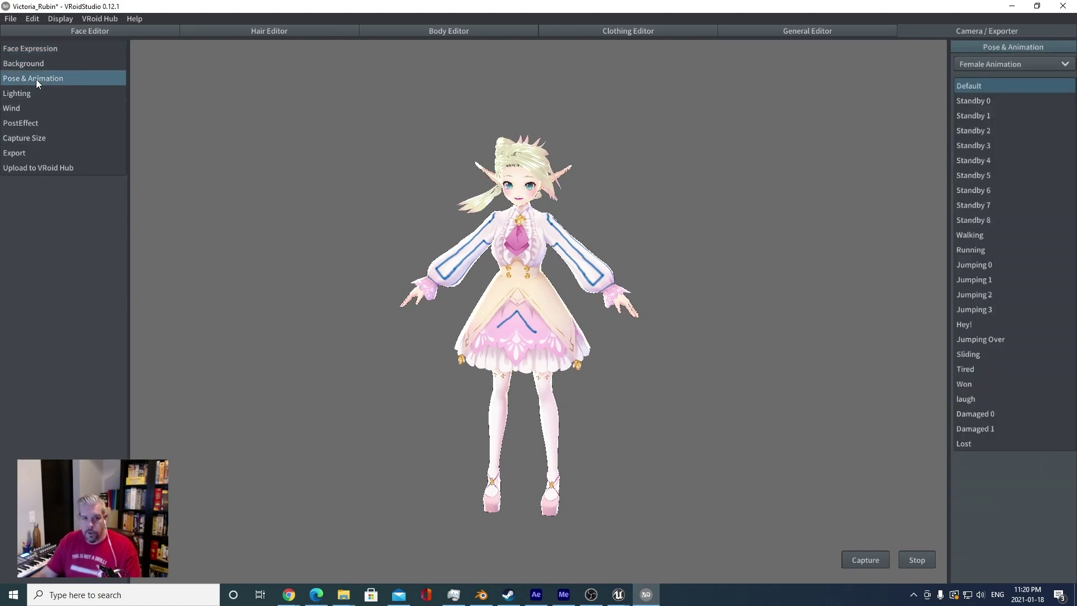
left_click(50, 63)
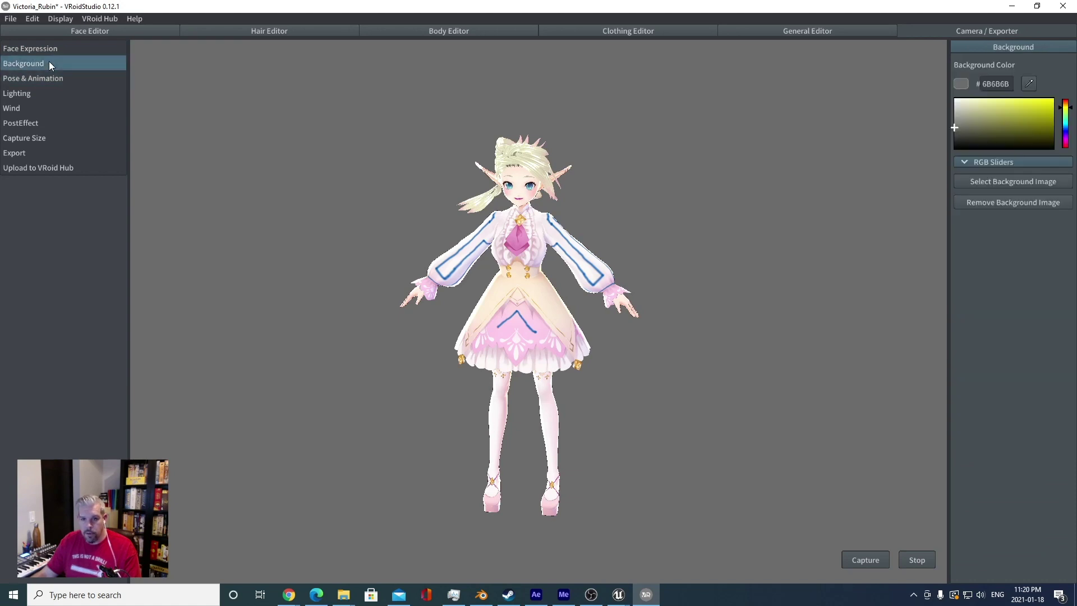
left_click(989, 85)
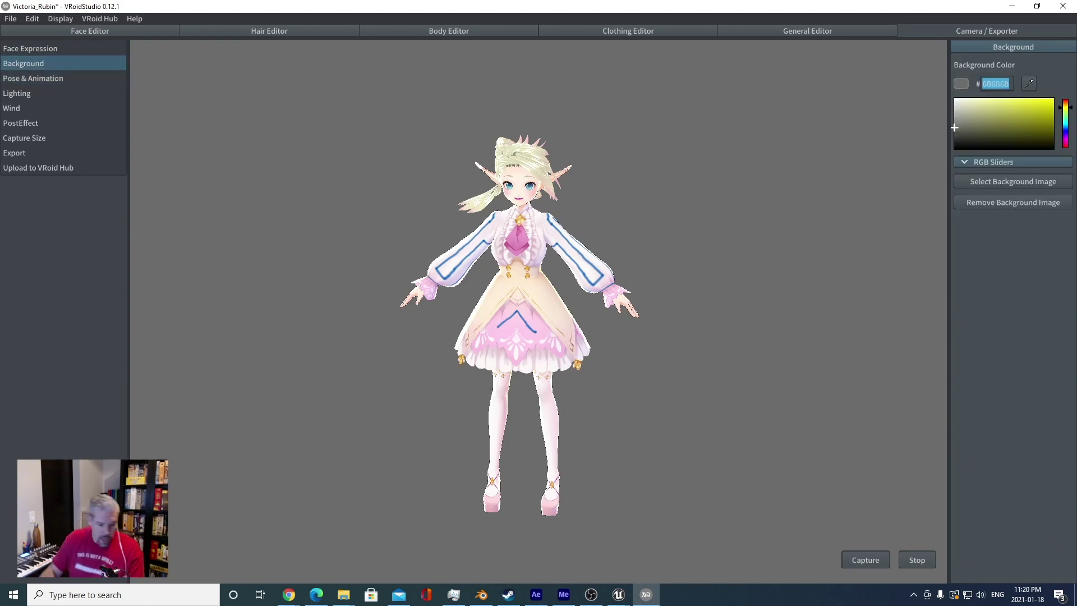
type("00ff3")
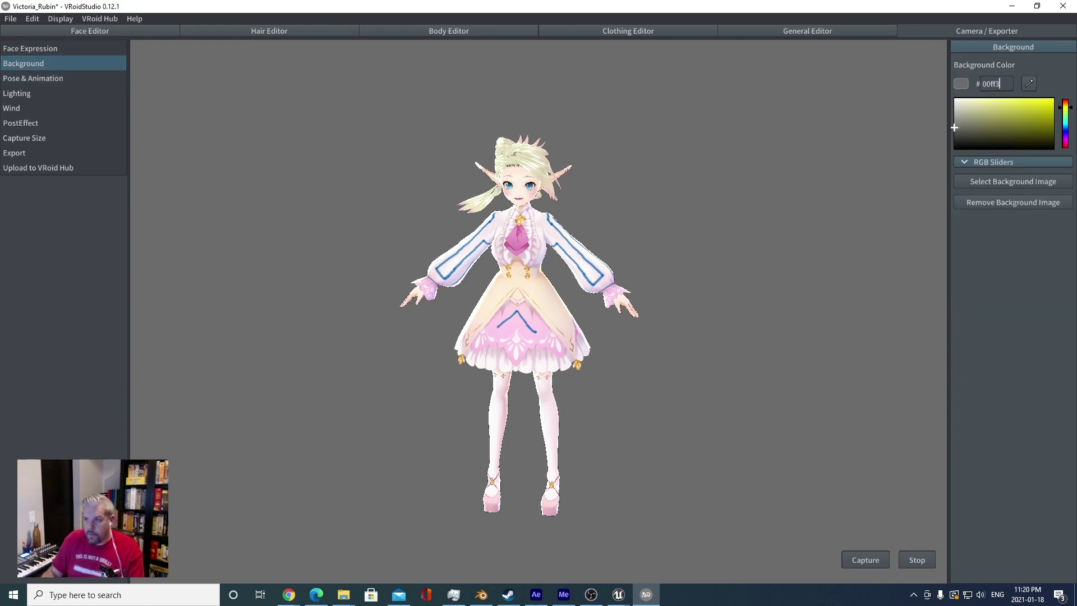
type("3")
- Frame the avatar at an angle, open the image capture dialog and cancel it without saving
middle_click_drag(686, 377, 788, 319)
right_click_drag(788, 319, 714, 341)
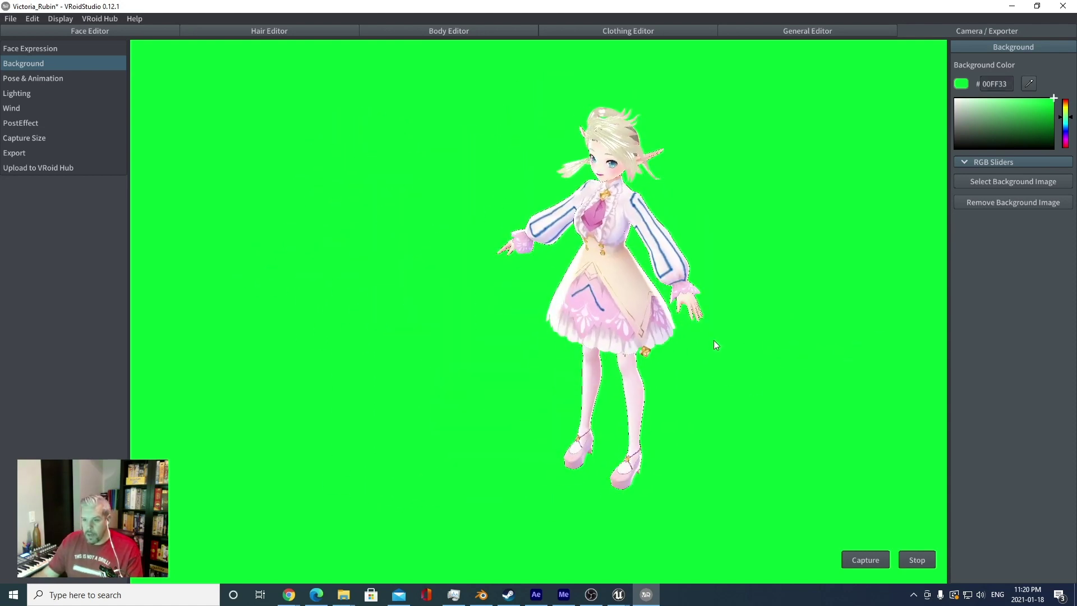
left_click(879, 561)
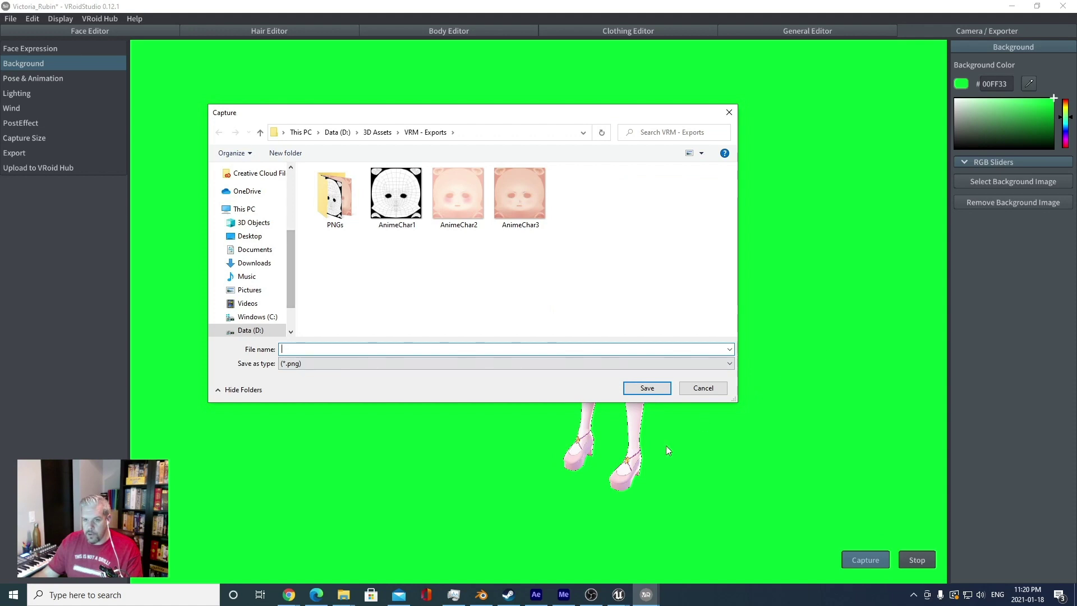
left_click(698, 388)
middle_click_drag(655, 355, 677, 346)
right_click_drag(678, 346, 500, 347)
middle_click_drag(686, 282, 615, 314)
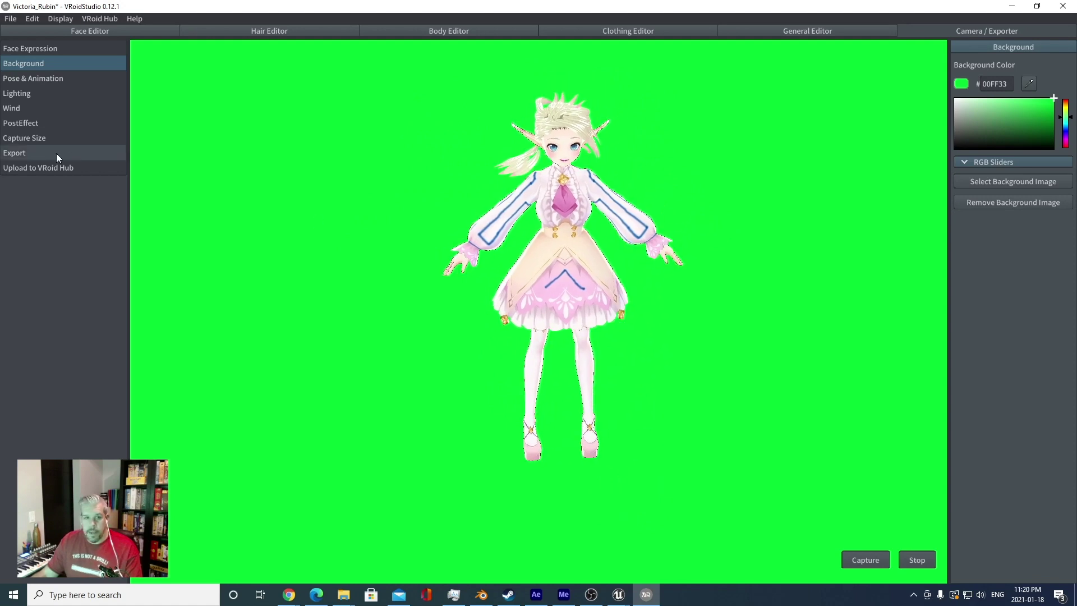
- Preview the female animations Standby 3, Standby 7, Jumping 0 and Standby 6 on the avatar
left_click(44, 78)
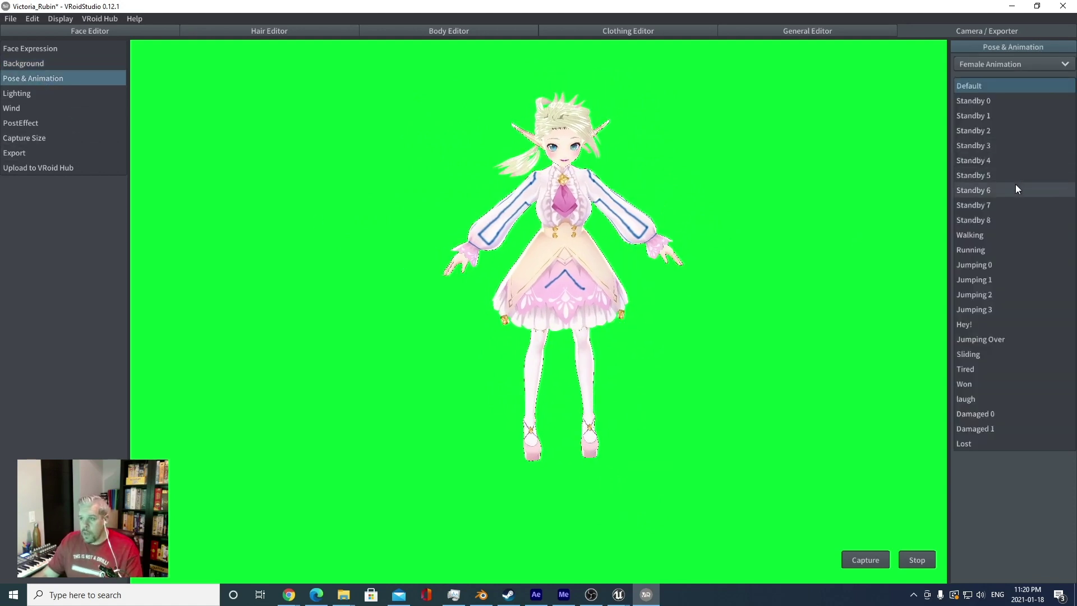
left_click(1003, 146)
left_click(987, 207)
left_click(991, 260)
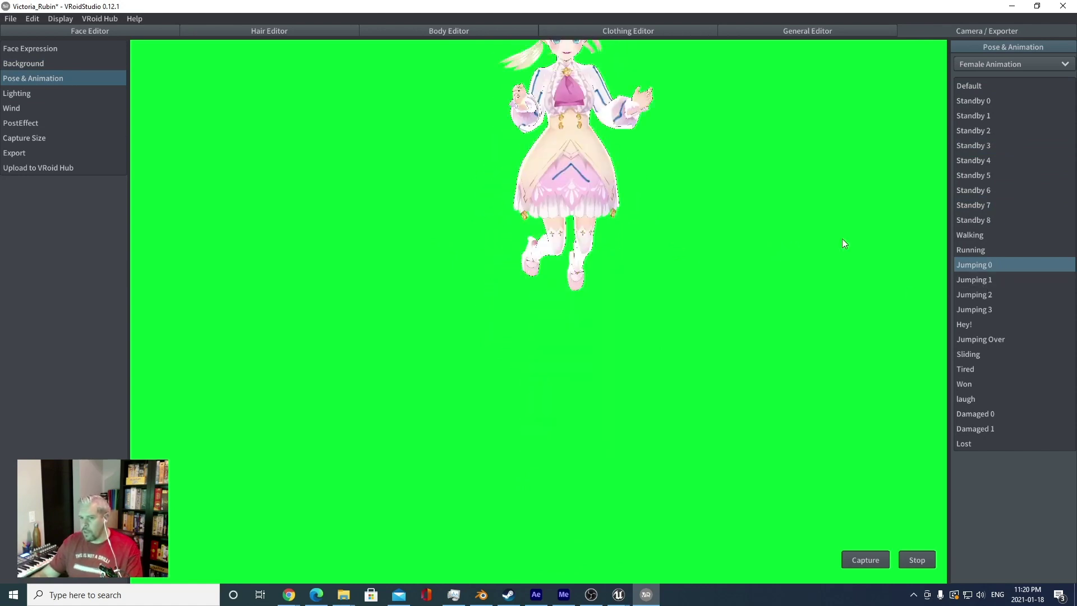
left_click(978, 191)
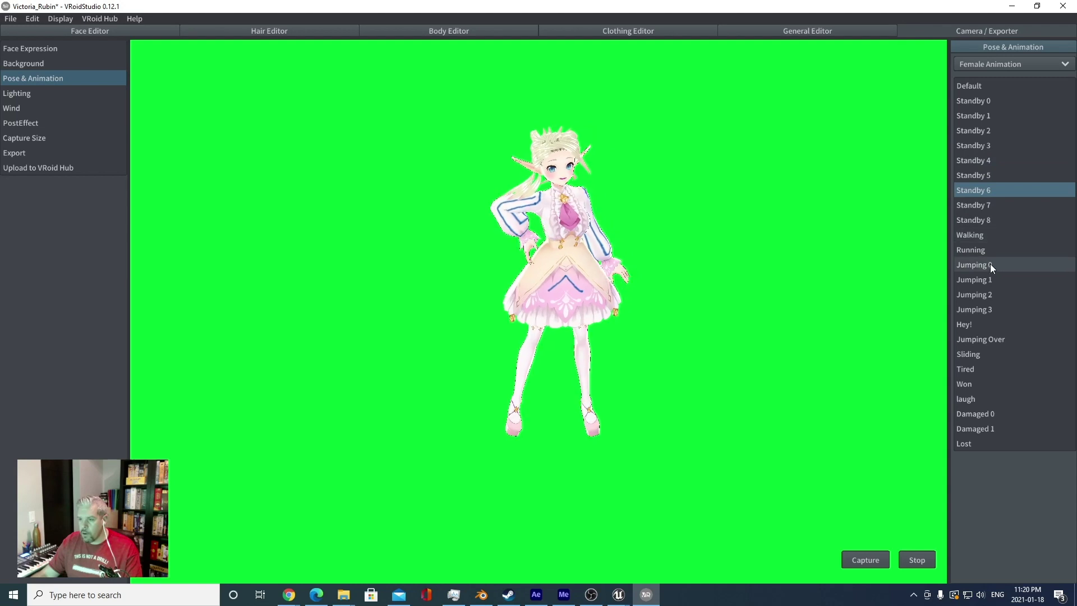
- Preview the female Running animation from several angles and return the avatar to the Default animation
left_click(975, 249)
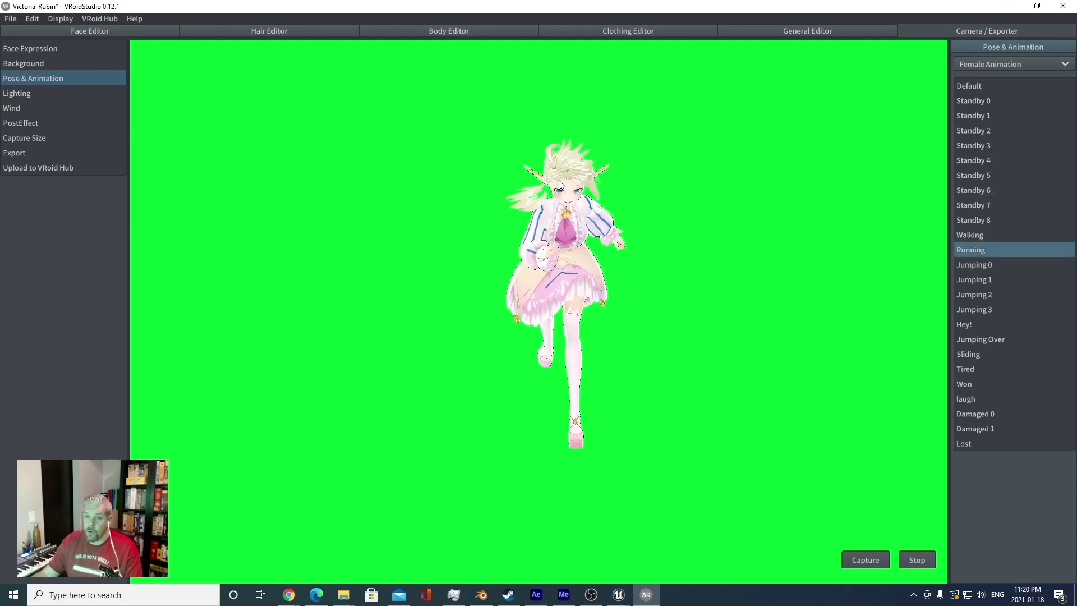
middle_click_drag(562, 320, 638, 315)
right_click_drag(638, 315, 565, 321)
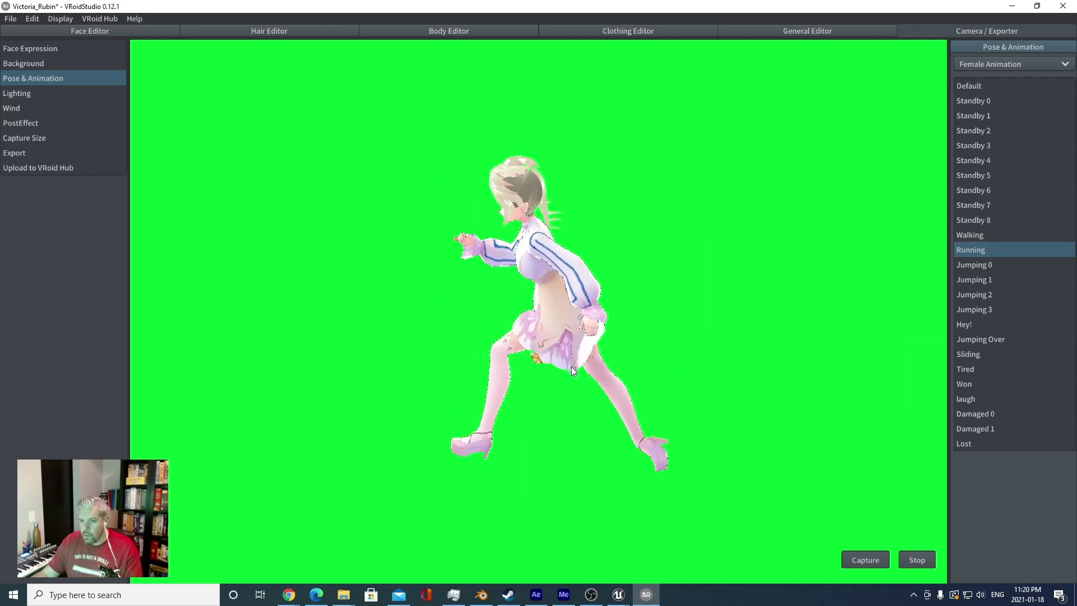
right_click_drag(596, 361, 641, 345)
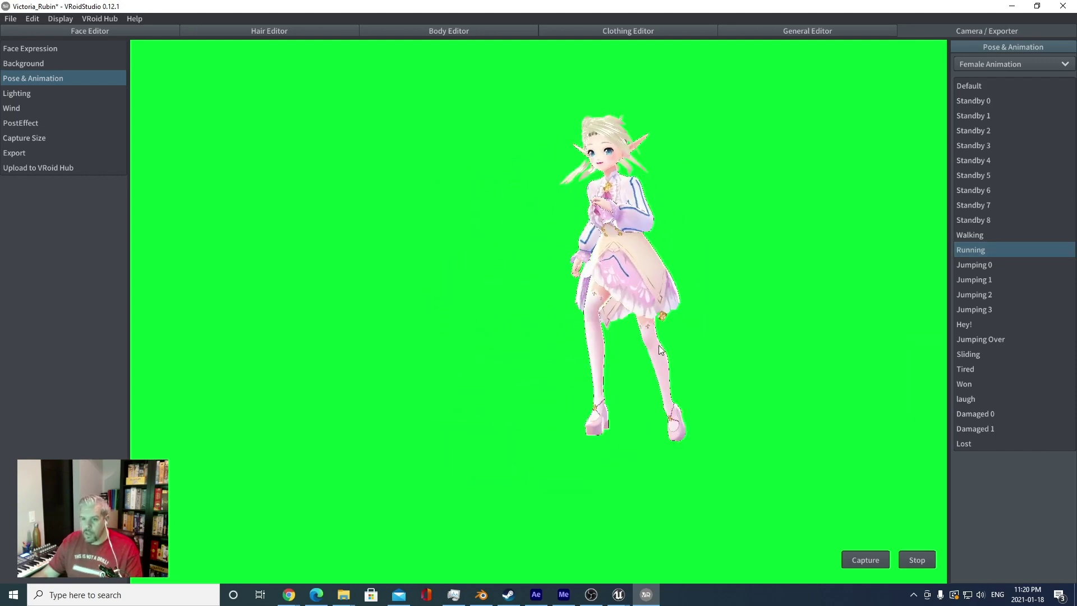
middle_click_drag(665, 355, 524, 379)
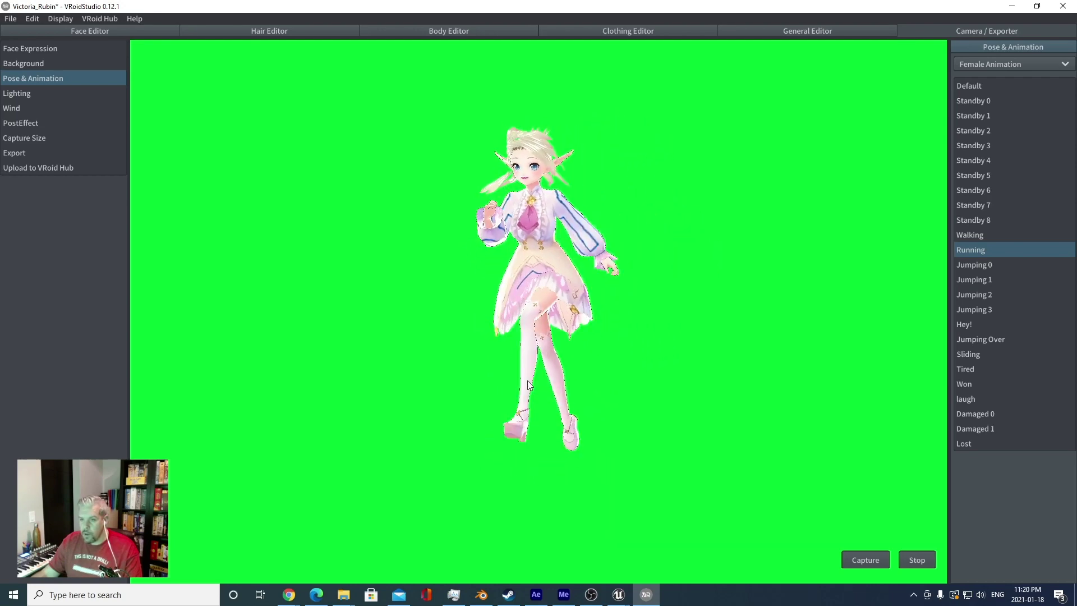
left_click(980, 91)
- Preview the male Kicking 2 animation, pause it mid-kick and switch to Standby 1
left_click(997, 60)
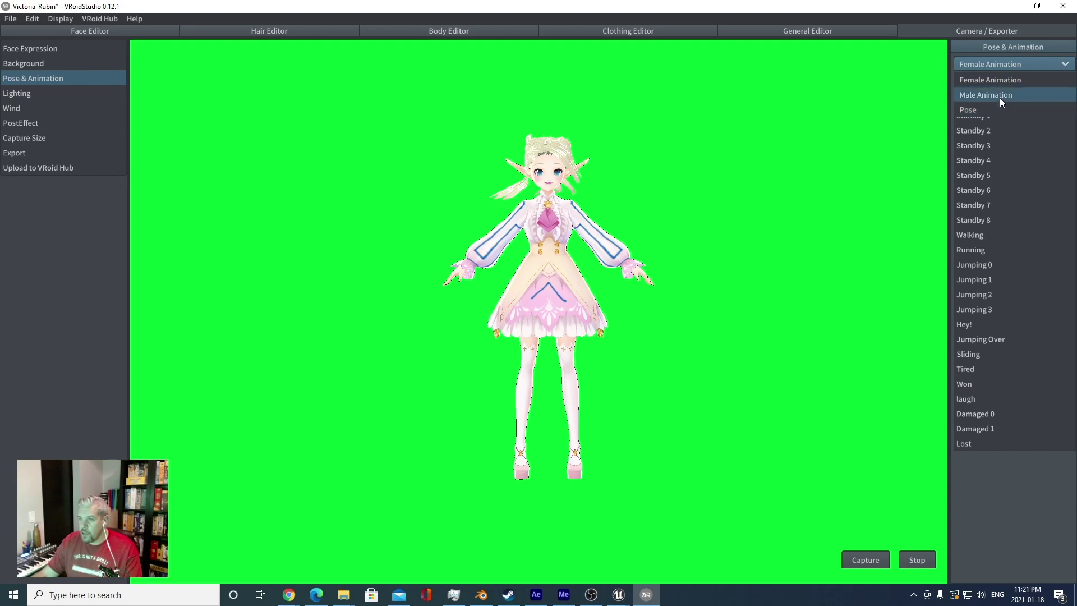
left_click(1000, 97)
left_click(987, 369)
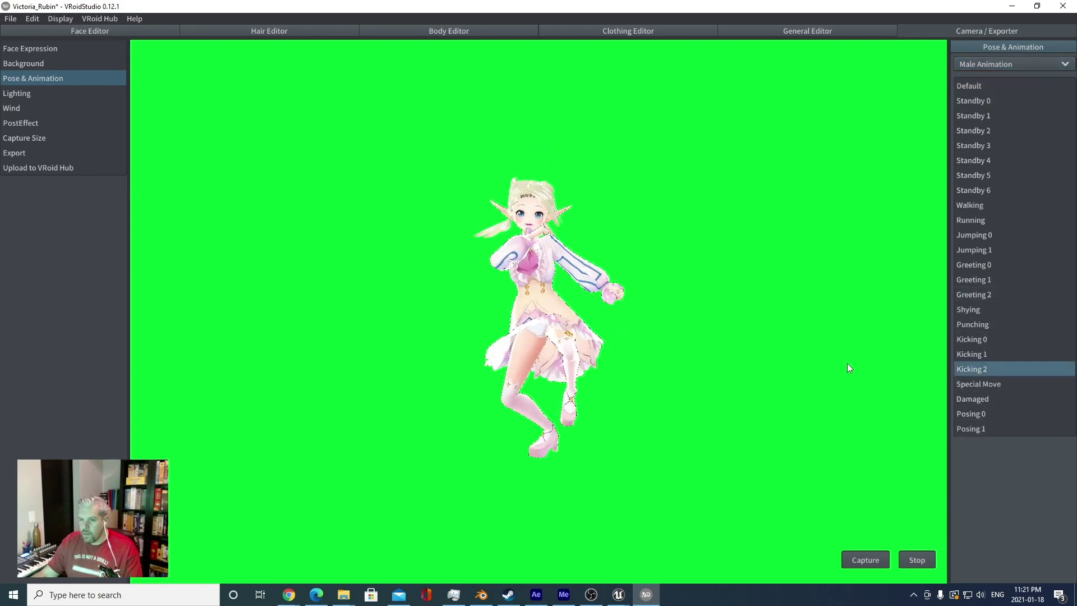
left_click(915, 559)
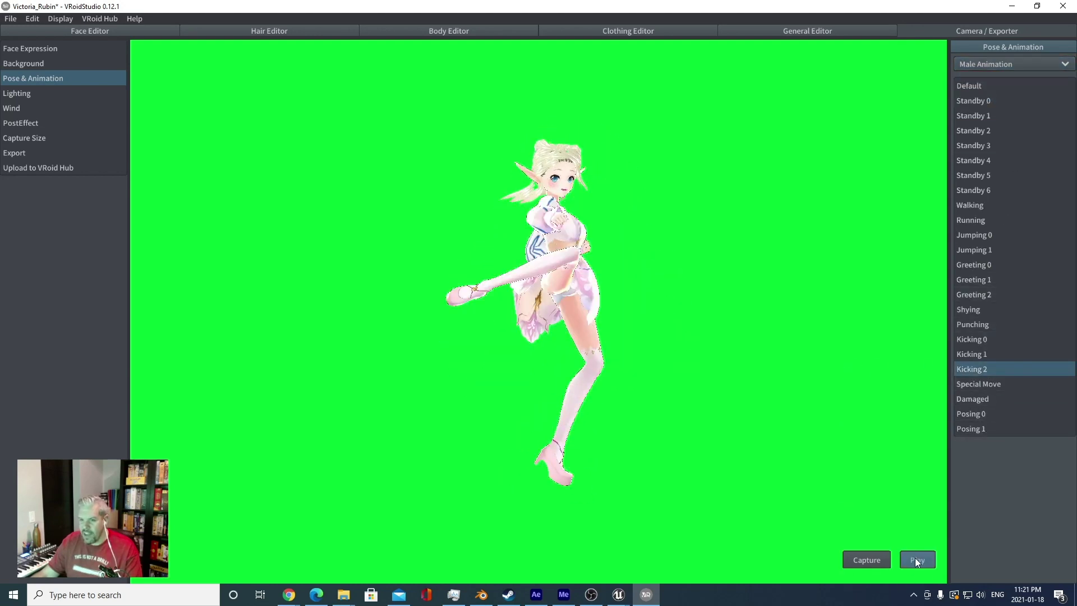
left_click(990, 117)
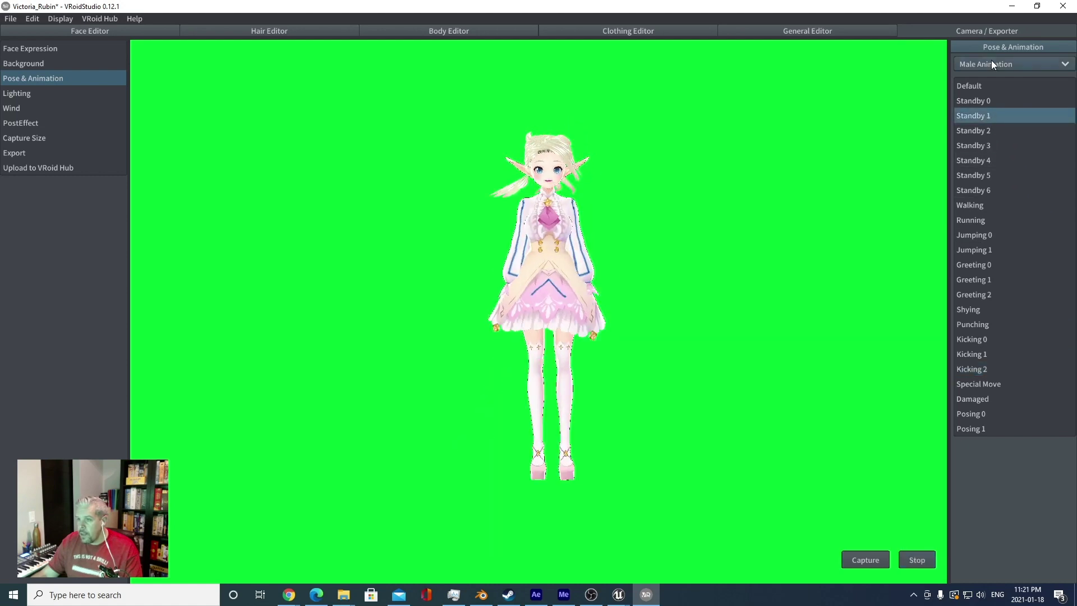
- Create a custom pose with both arms bent, the head turned and the hips lowered, and cancel an image capture of it
left_click(990, 64)
left_click(979, 108)
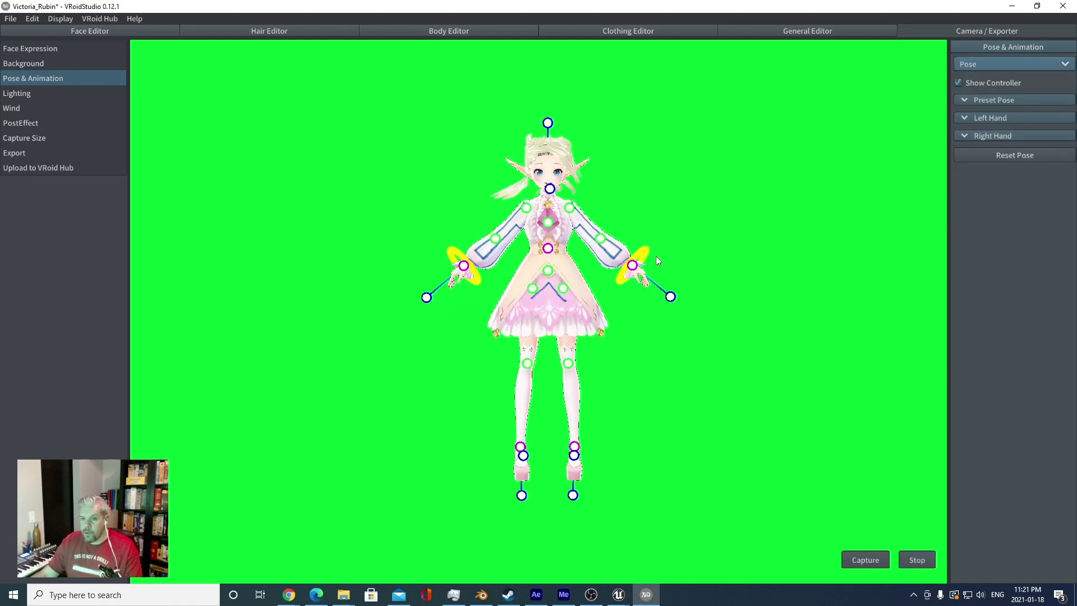
left_click_drag(632, 268, 618, 240)
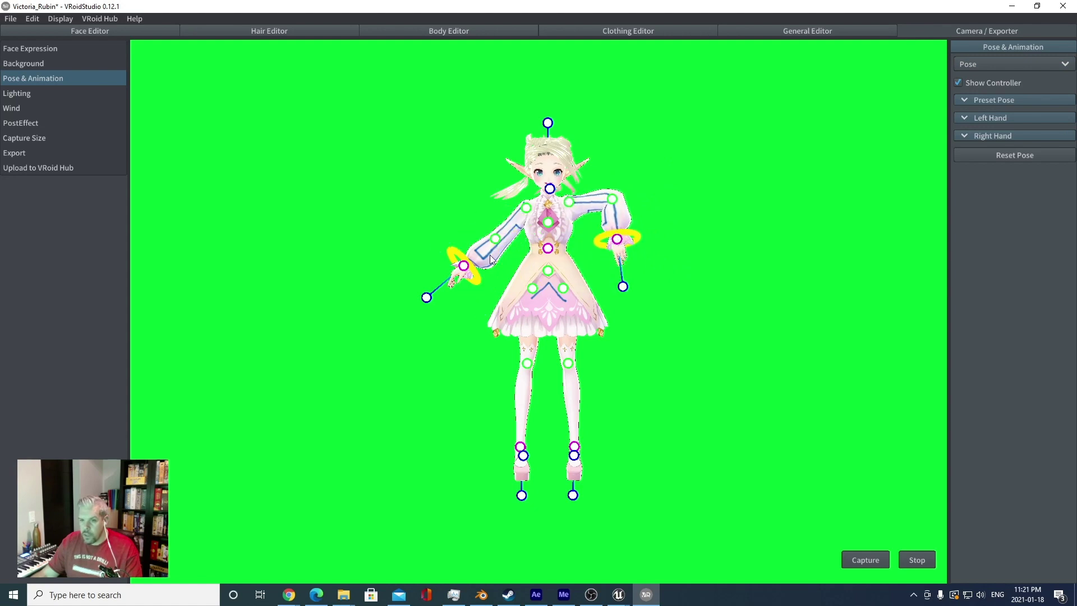
left_click_drag(468, 270, 472, 211)
left_click_drag(550, 188, 576, 190)
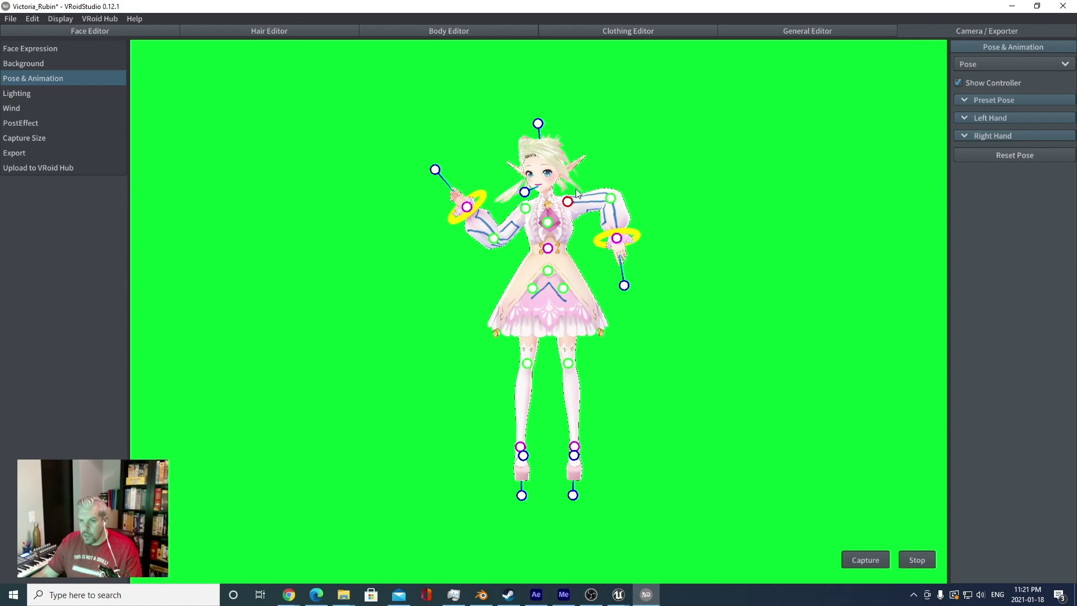
left_click_drag(560, 250, 540, 276)
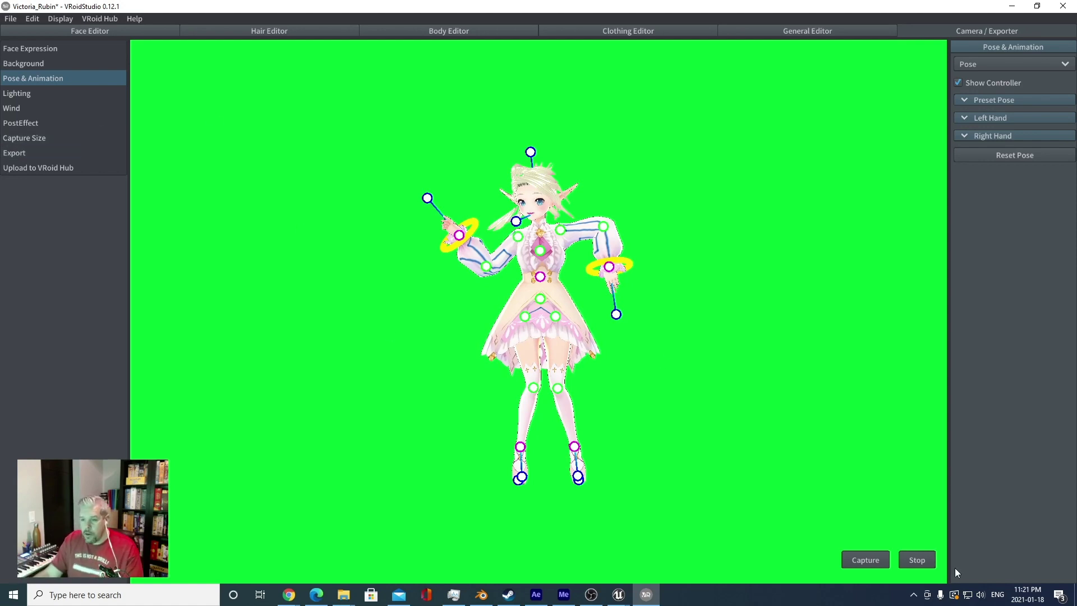
left_click(865, 559)
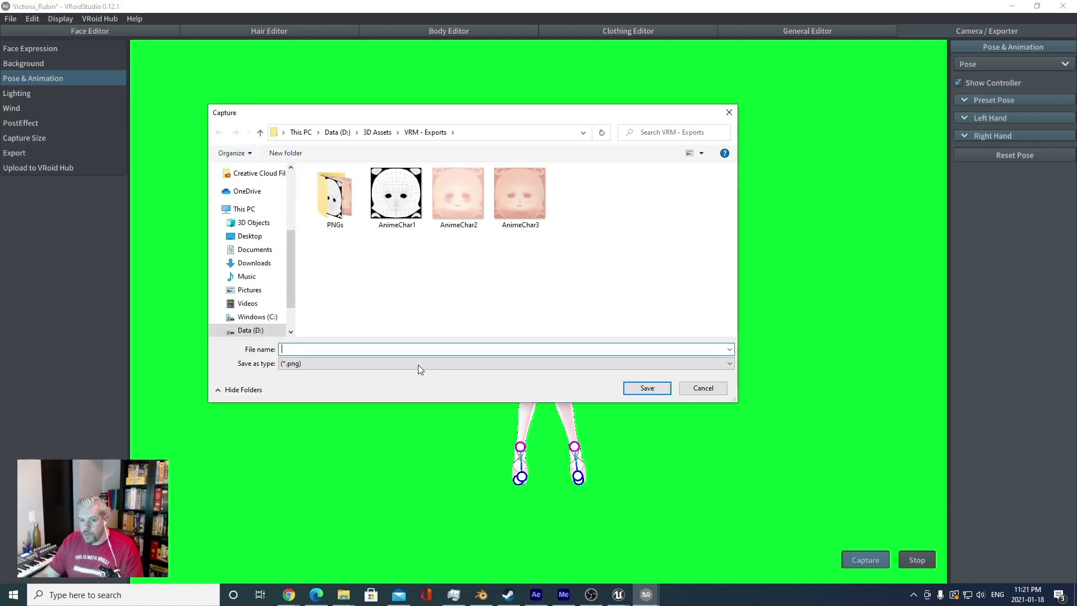
left_click(703, 387)
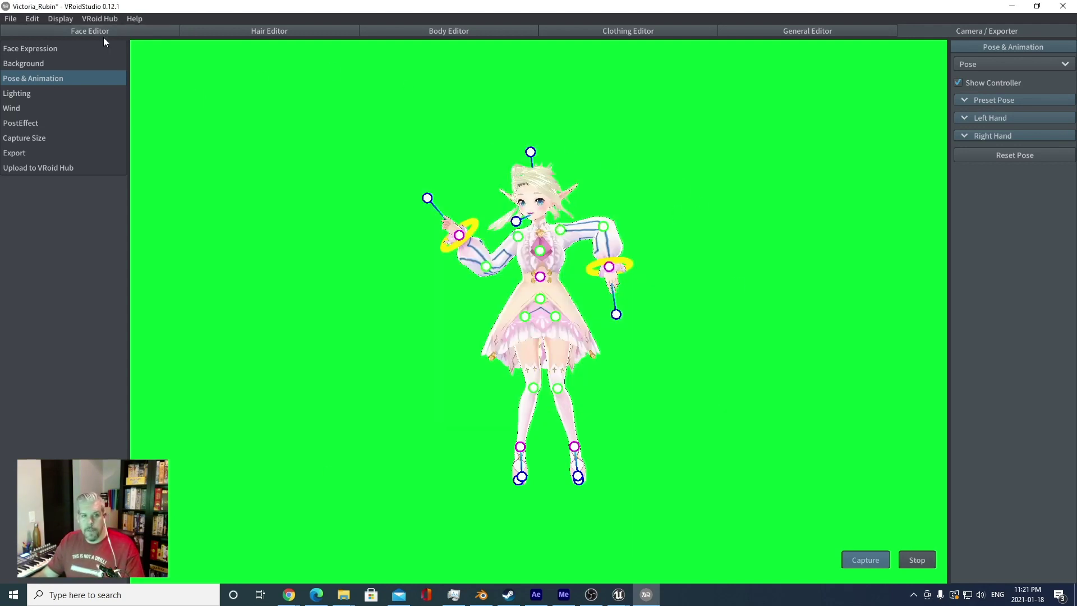
- Start the avatar's VRM export and enter Victoria as its name in the avatar information
left_click(23, 151)
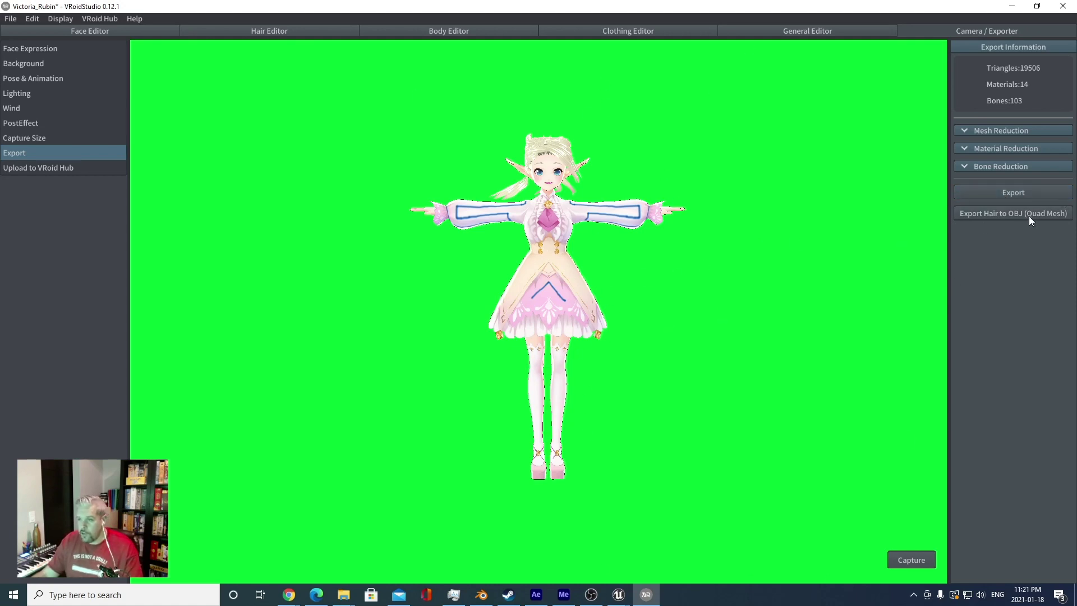
left_click(1026, 194)
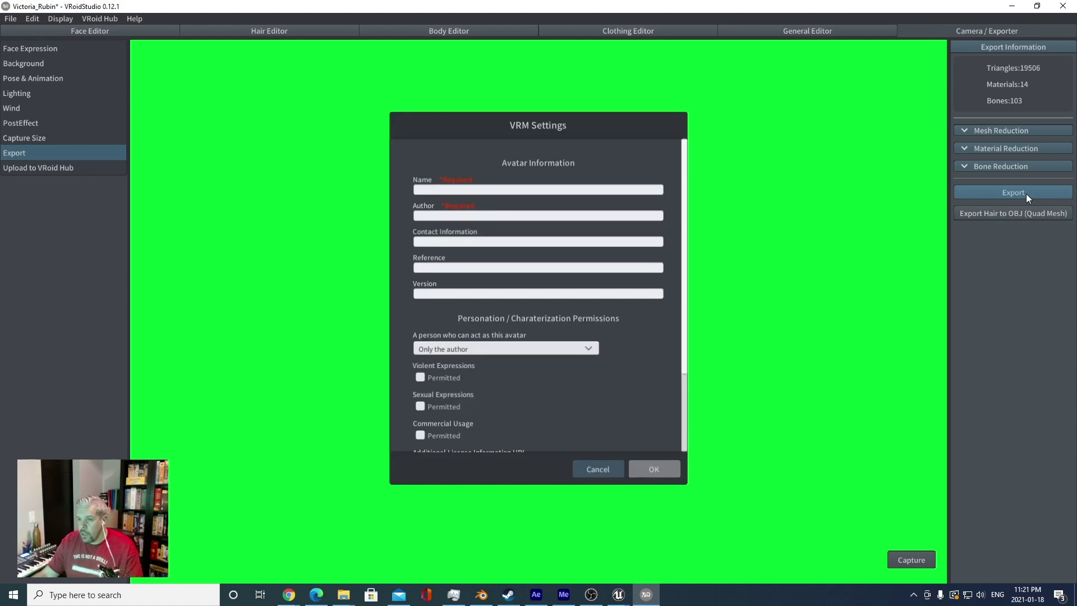
left_click(445, 189)
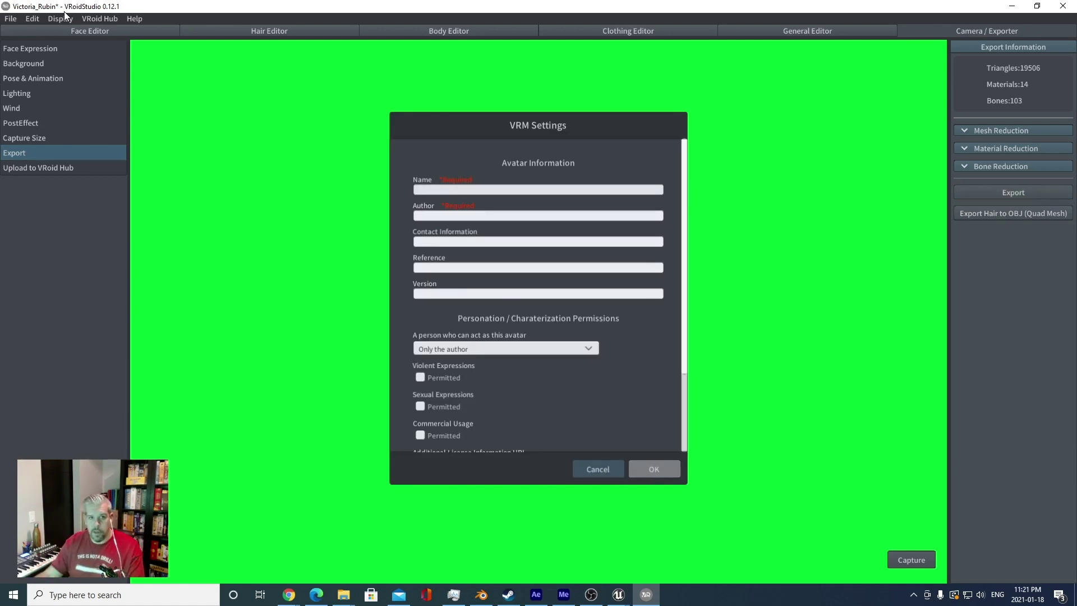
type("Victoria")
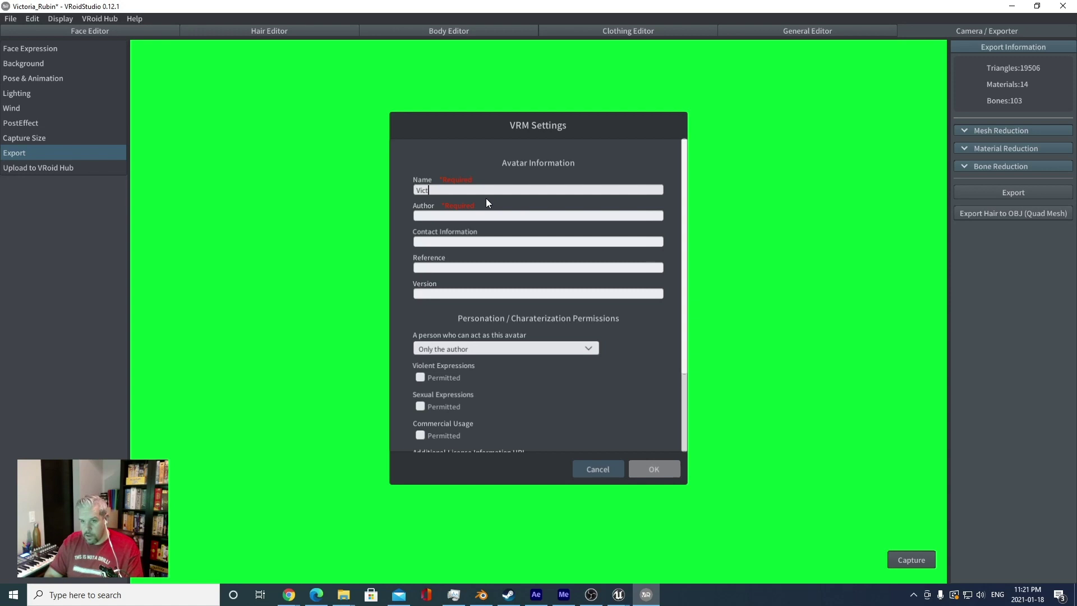
- Enter Fractured_Fantasy as the avatar's author in the VRM settings
left_click(468, 217)
type("Fr")
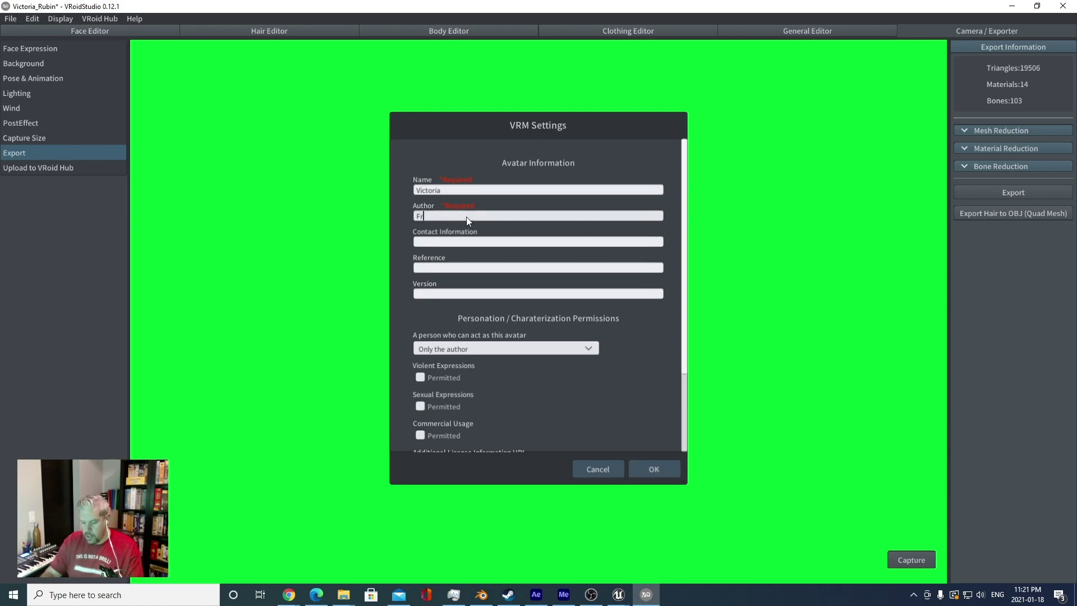
type("ancture")
key("BackSpace")
key("BackSpace")
key("BackSpace")
key("BackSpace")
key("BackSpace")
key("BackSpace")
key("BackSpace")
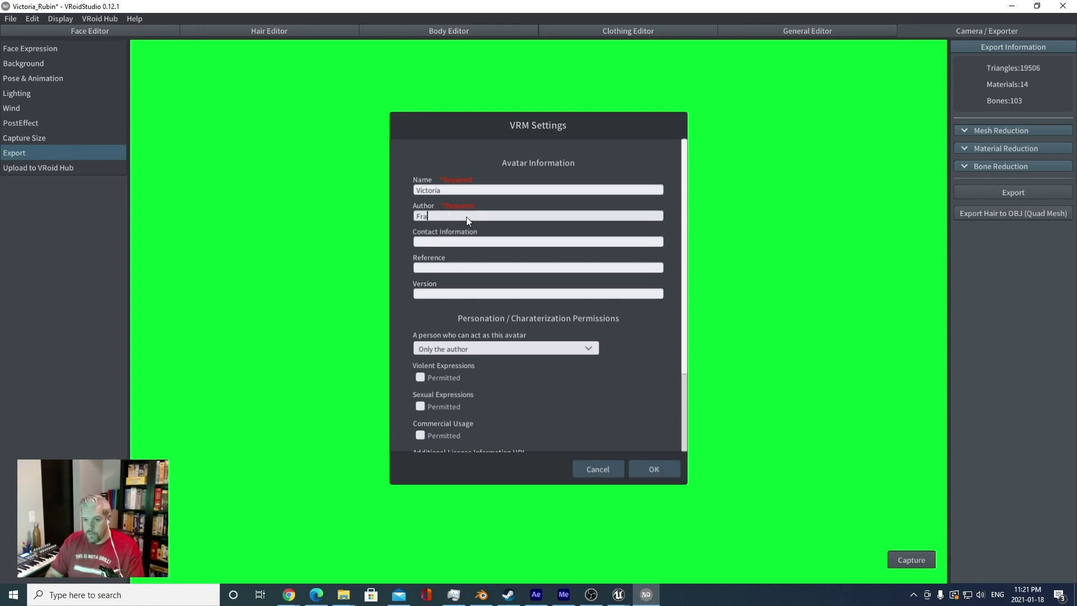
type("actured_Fantasy")
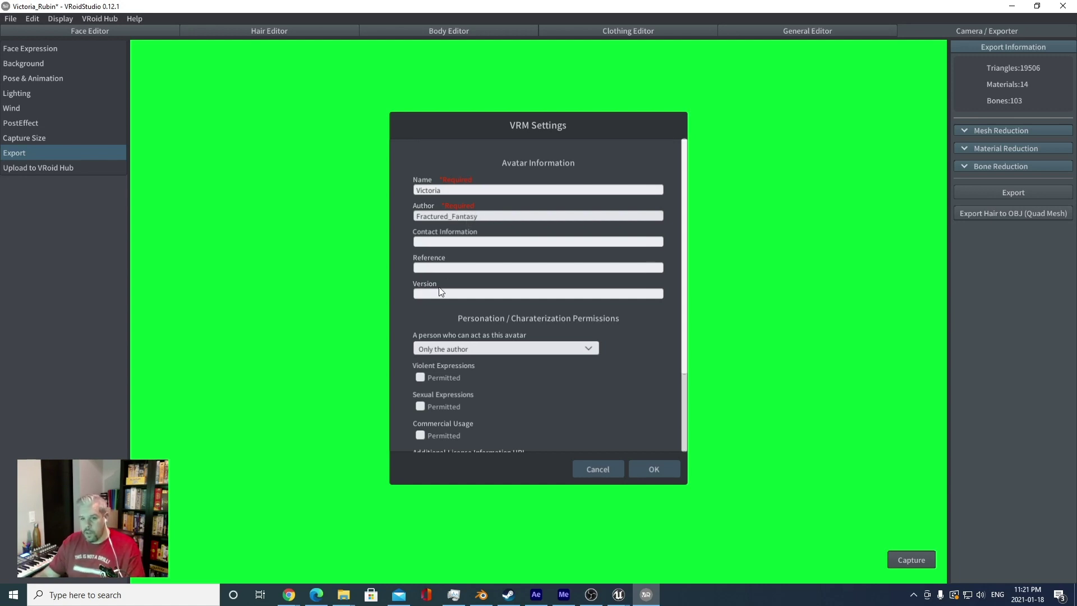
- Set the avatar's version to 1.0 and look through the characterization permissions
scroll(449, 282, "down", 3)
left_click(446, 282)
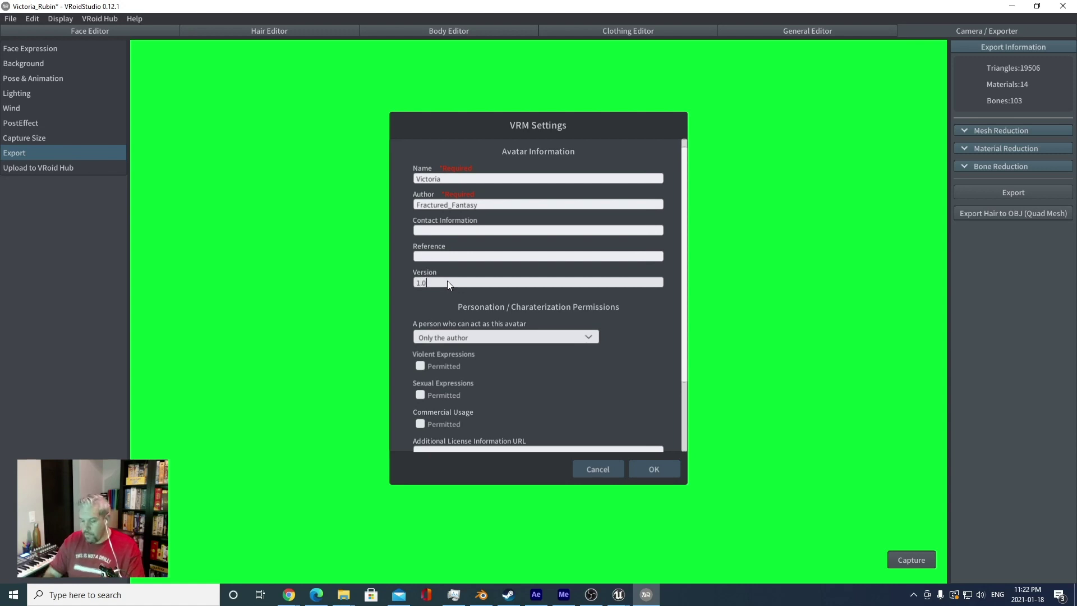
scroll(471, 369, "down", 1)
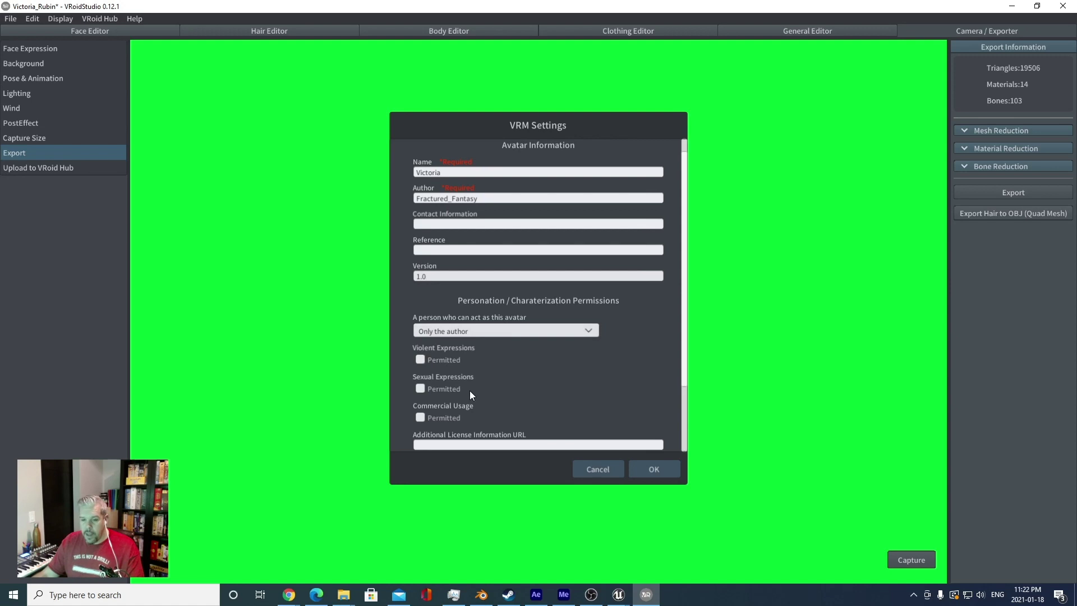
scroll(482, 369, "down", 5)
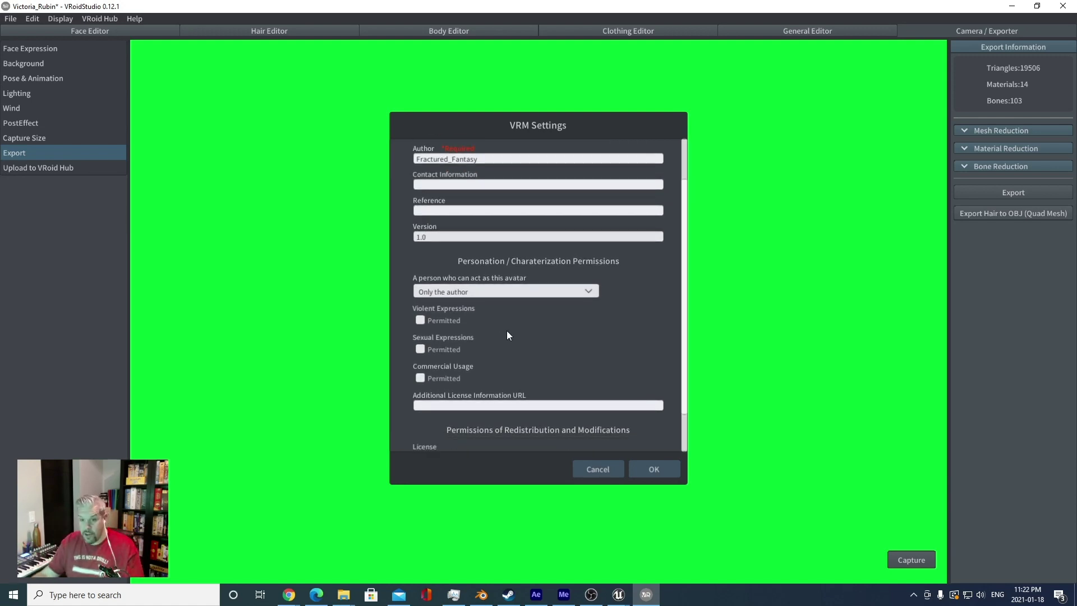
- Look through the redistribution license choices and the options for who can act as the avatar in the VRM settings
scroll(471, 325, "down", 1)
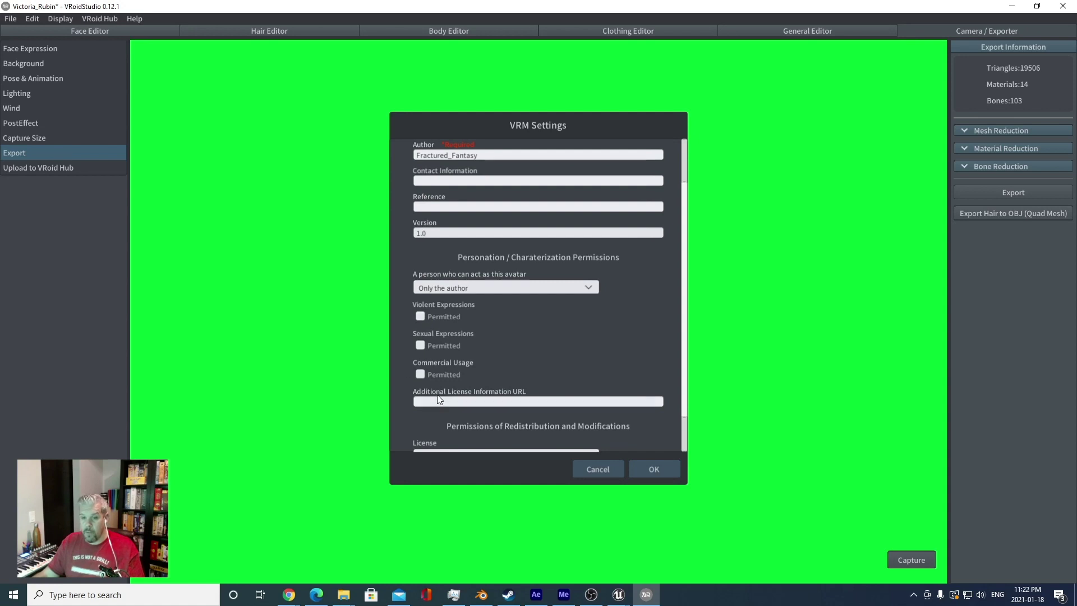
scroll(516, 398, "down", 5)
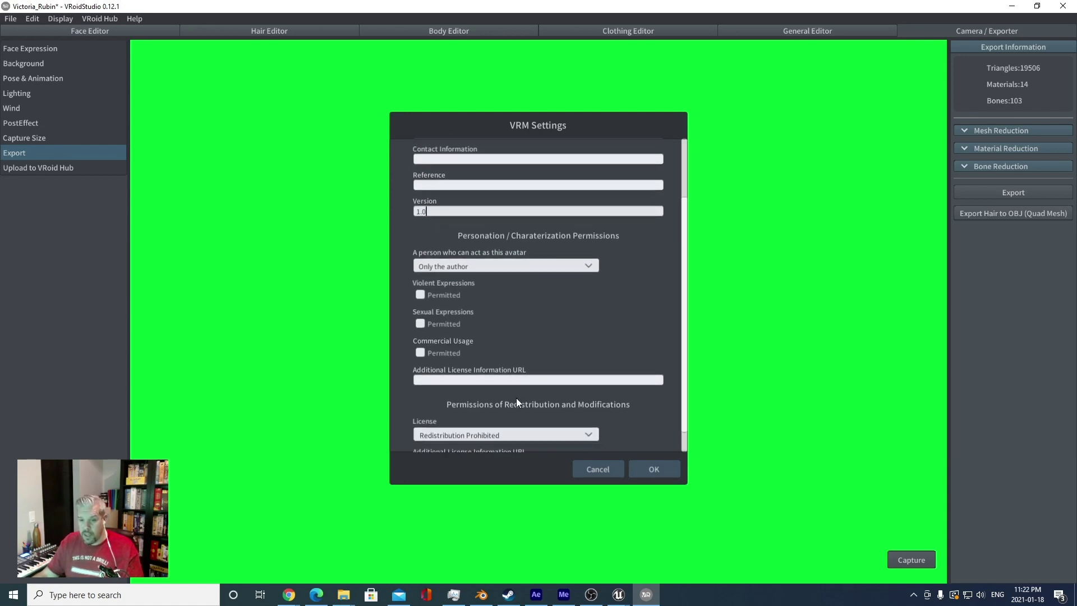
left_click(471, 417)
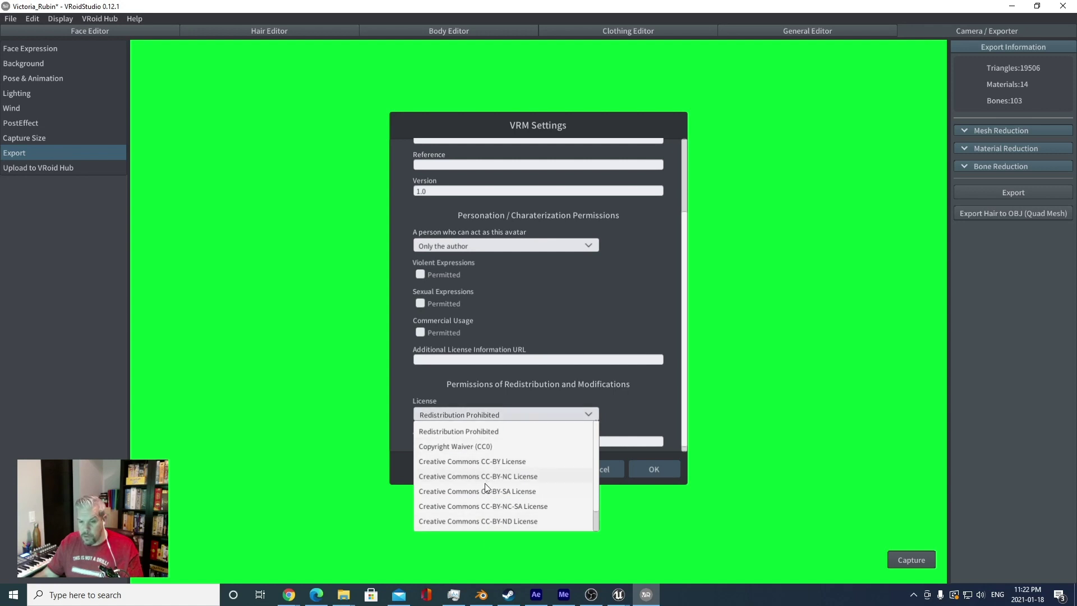
scroll(464, 482, "down", 1)
scroll(464, 482, "down", 3)
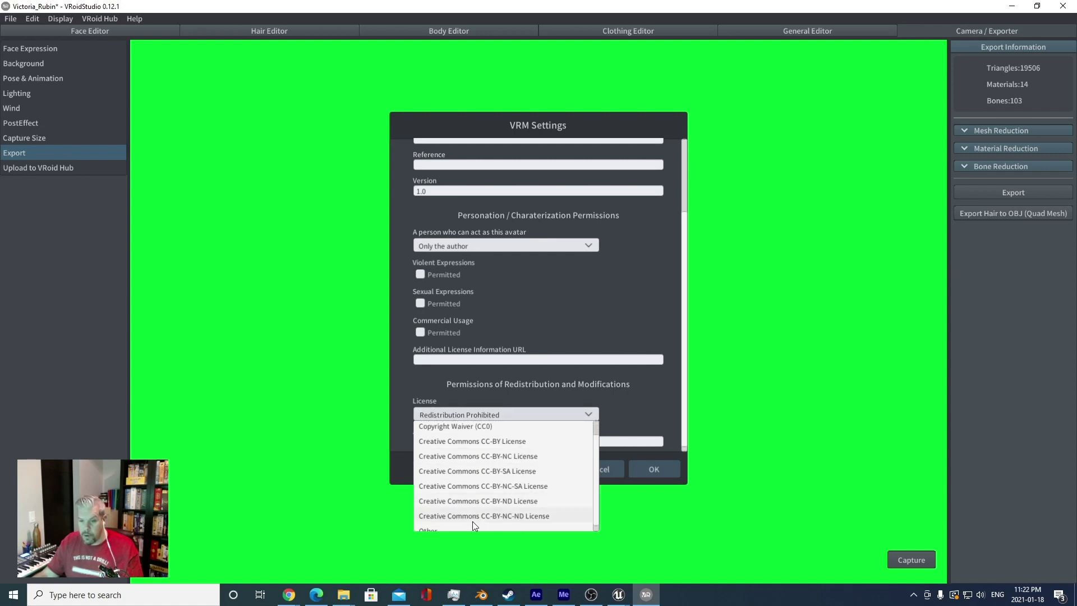
left_click(616, 317)
left_click(550, 415)
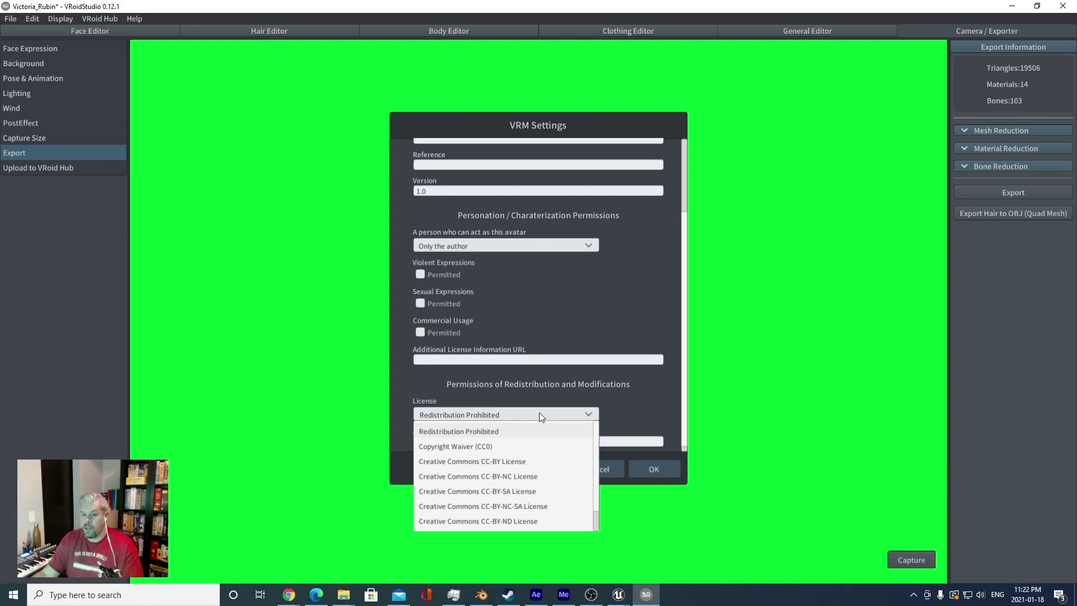
left_click(585, 297)
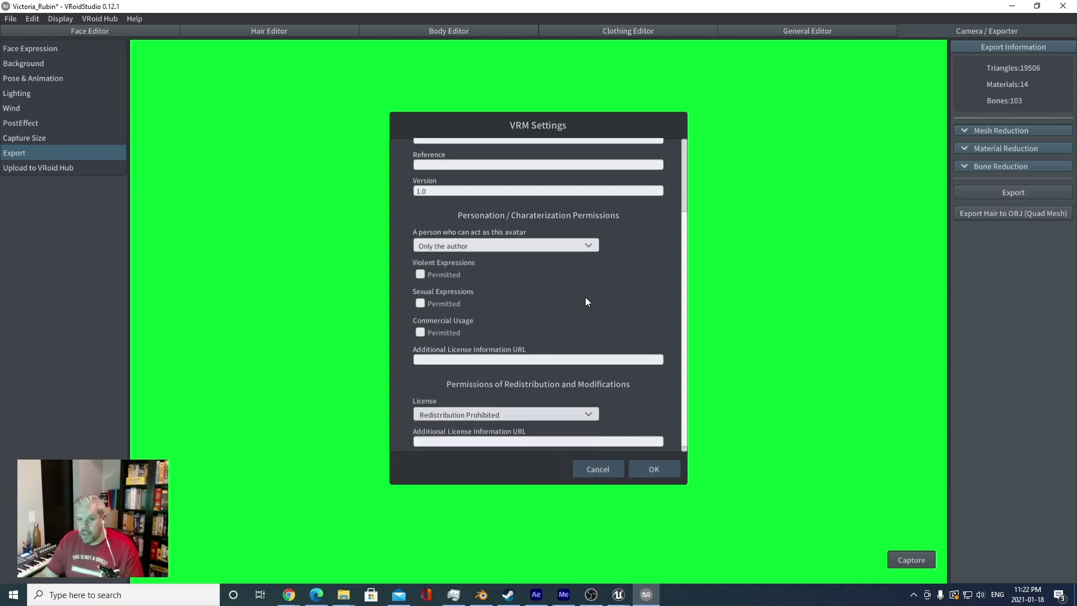
left_click(532, 248)
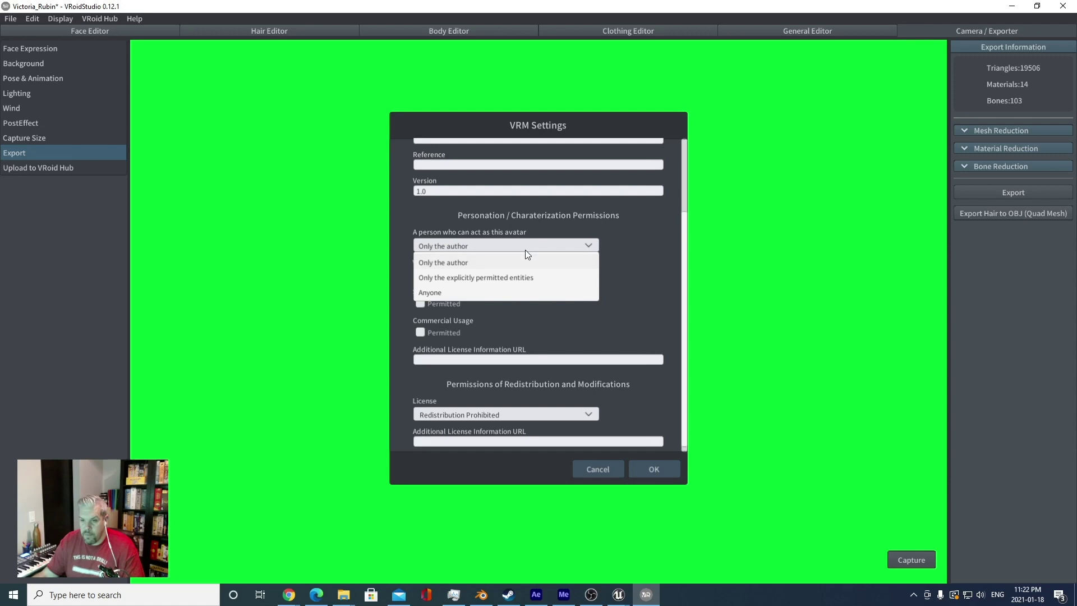
left_click(526, 250)
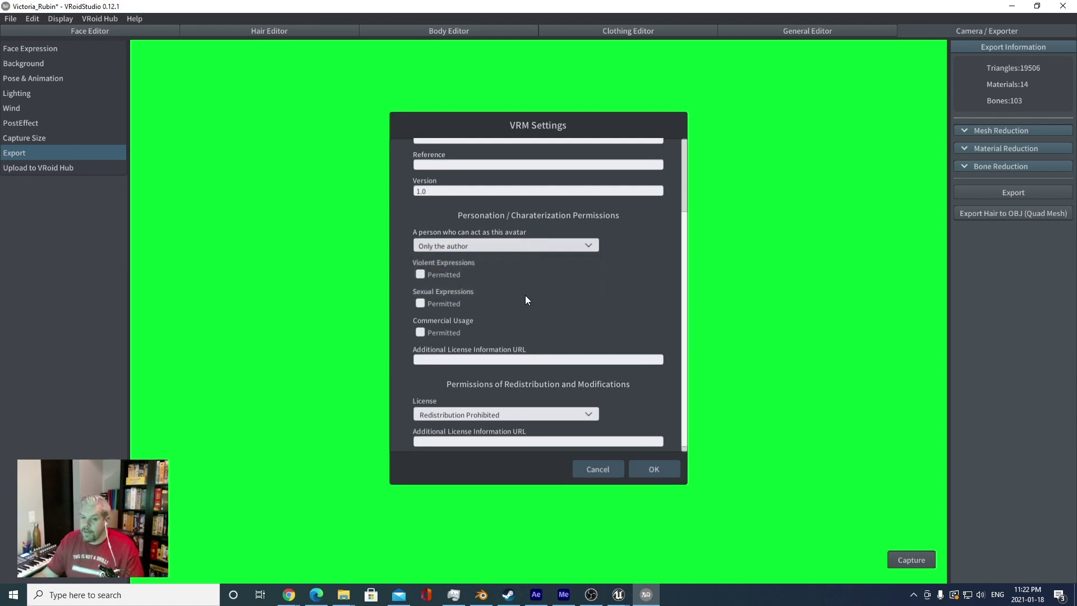
scroll(527, 289, "down", 2)
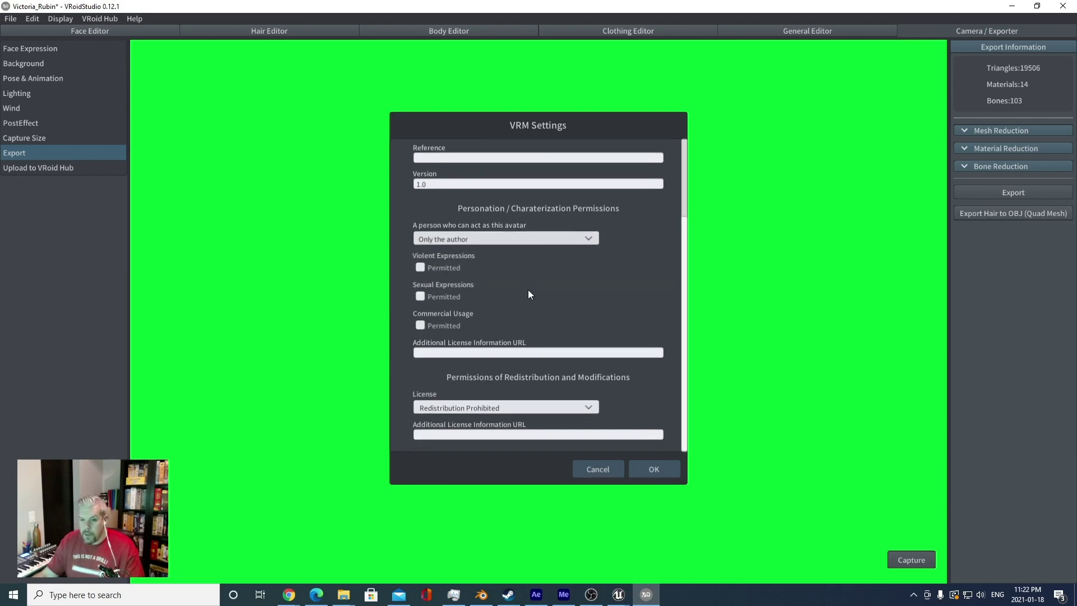
left_click(537, 240)
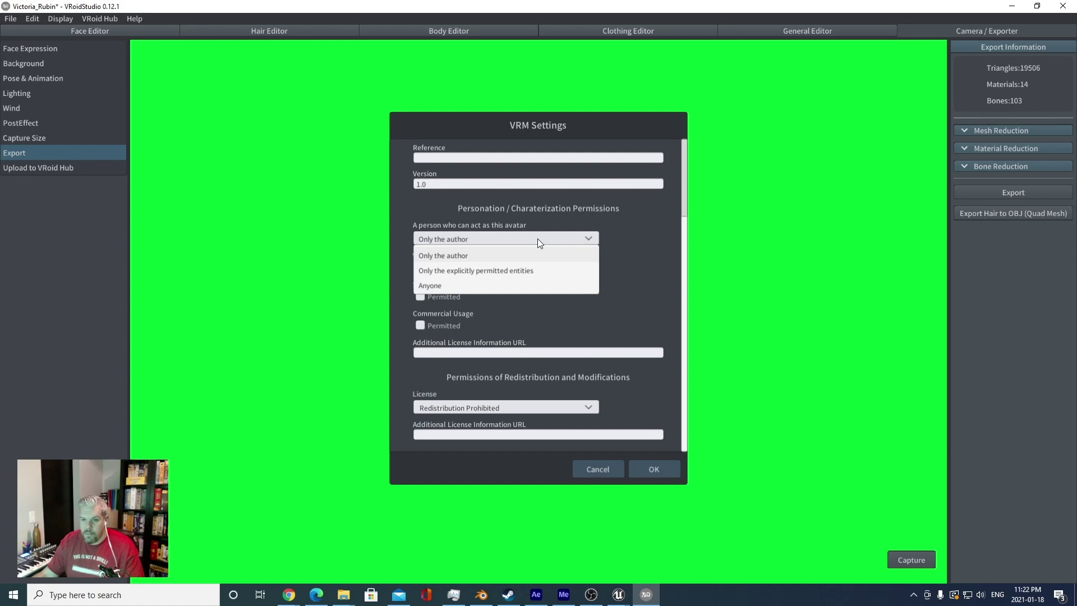
- Permit violent expressions and commercial usage for the avatar and set its redistribution license to Copyright Waiver (CC0)
left_click(636, 255)
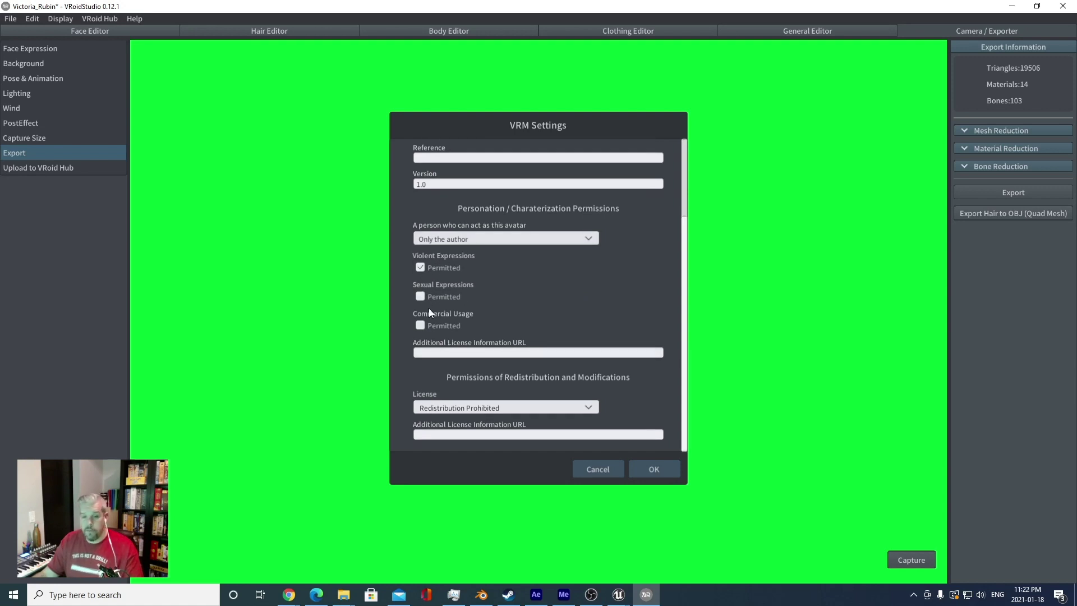
left_click(420, 325)
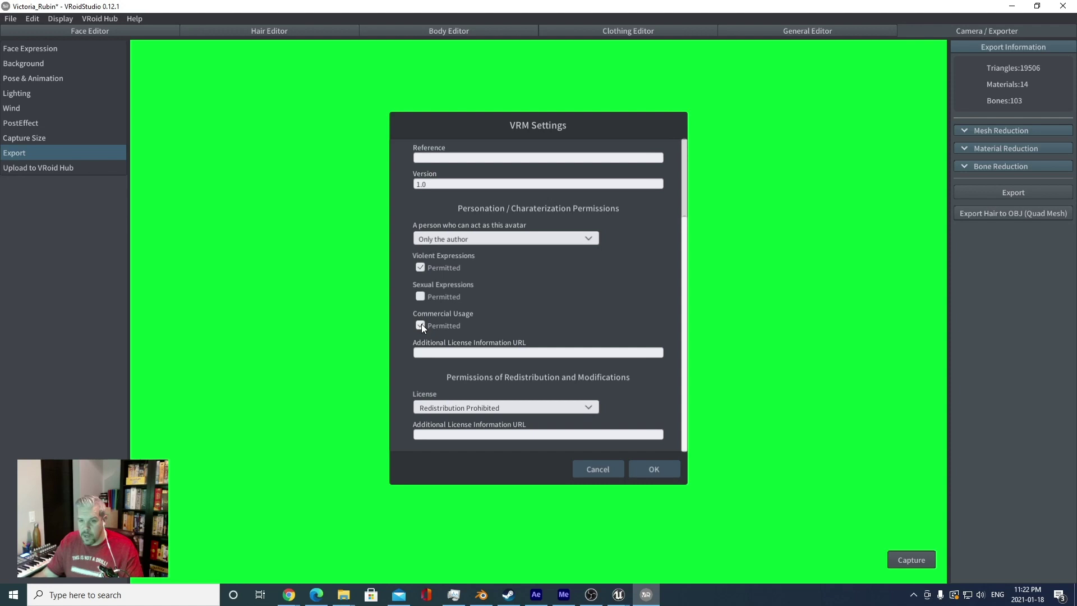
left_click(493, 408)
left_click(480, 441)
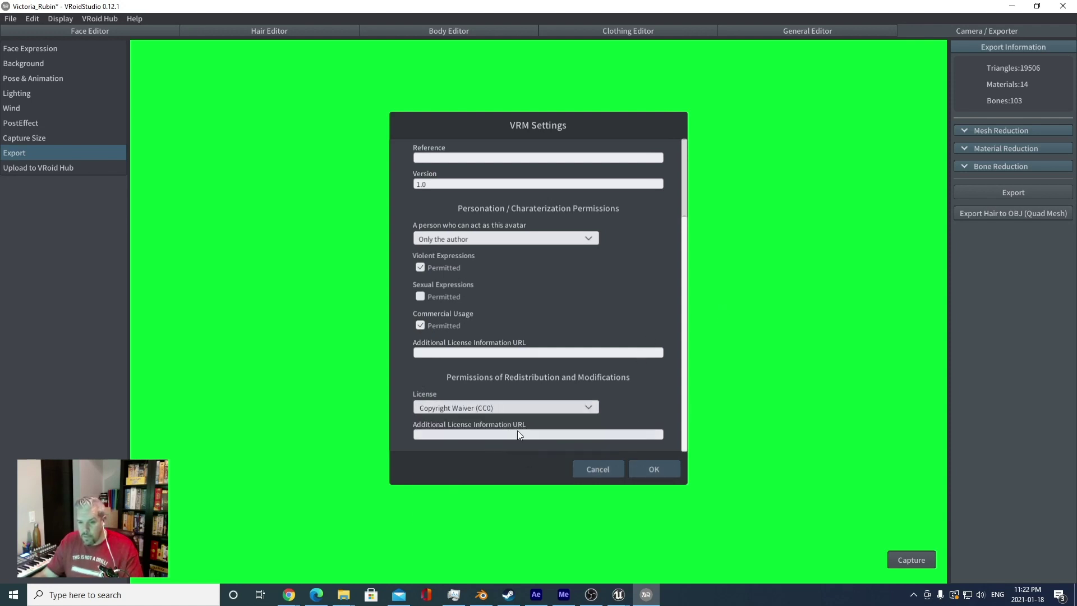
- Accept the VRM settings and save the export as Victoria_Rubin in the VRM - Exports folder
left_click(648, 468)
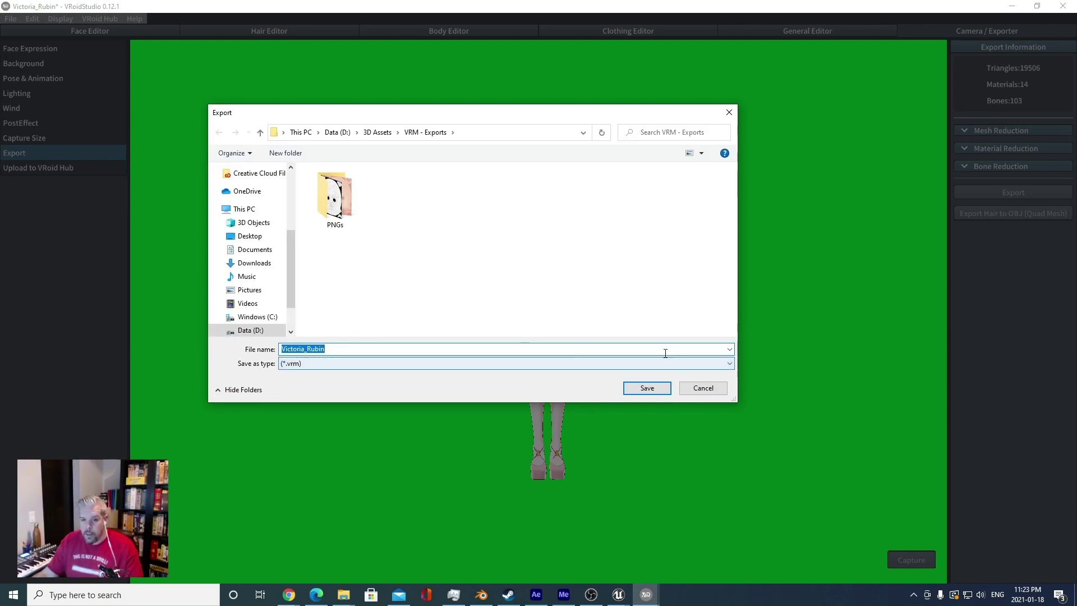
left_click(658, 391)
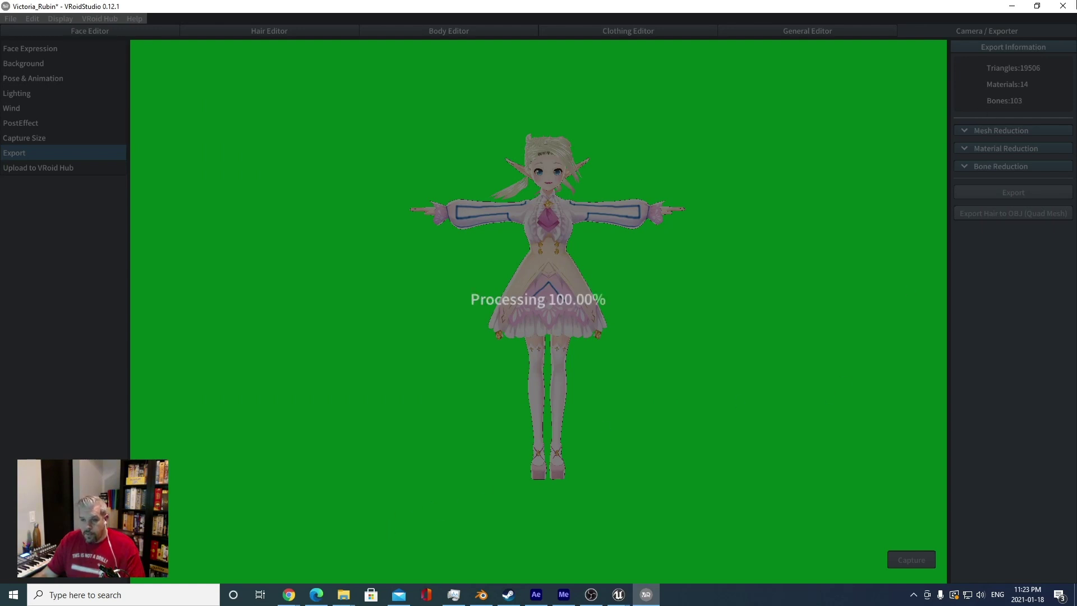
left_click(1012, 8)
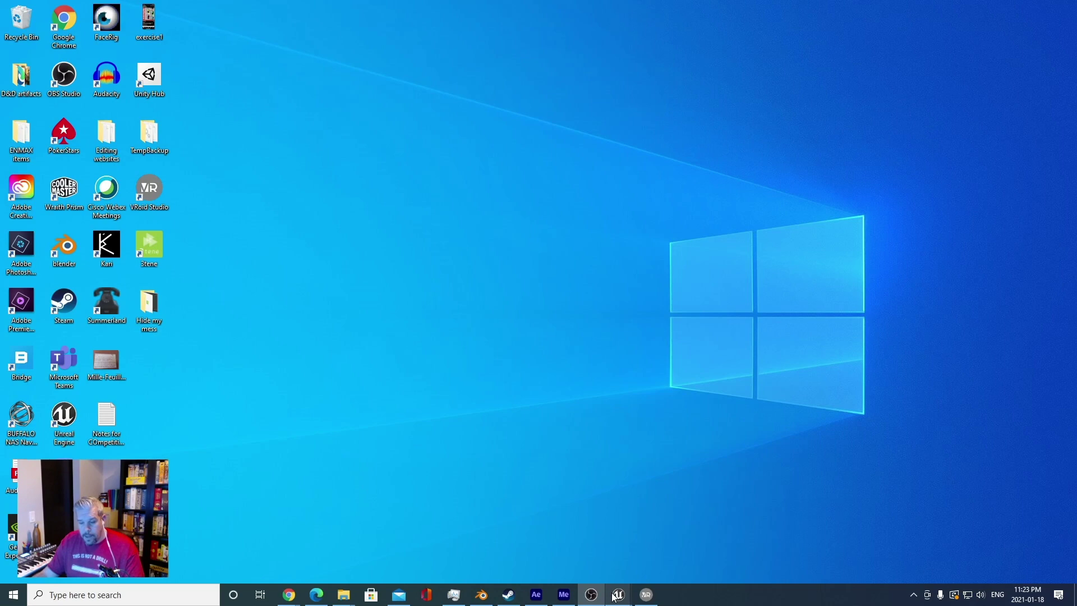
- Switch to File Explorer and bring up the VRM - Exports folder
mouse_move(355, 578)
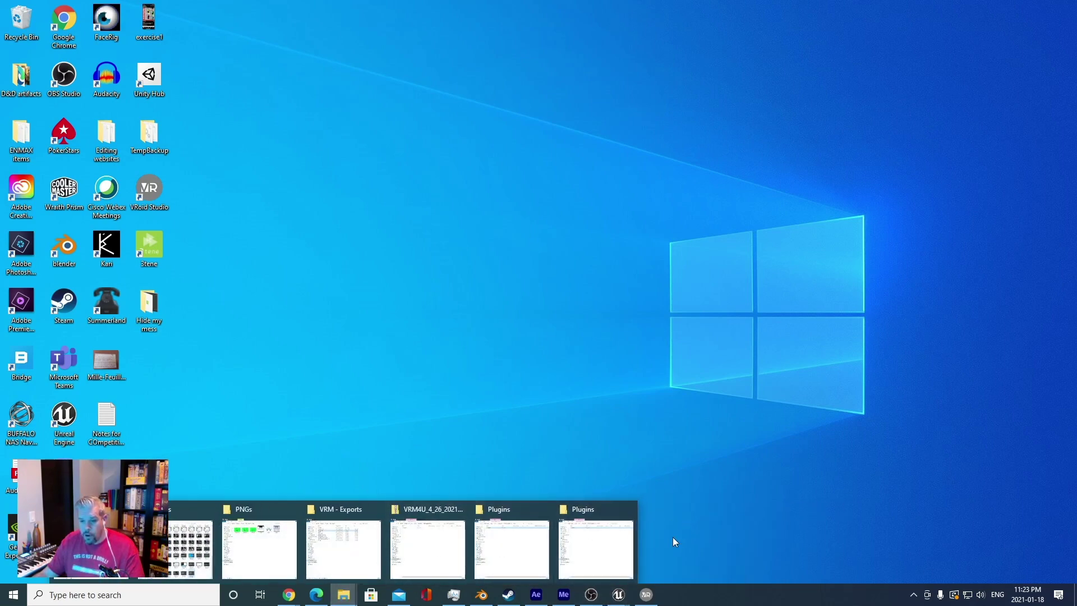
left_click(211, 554)
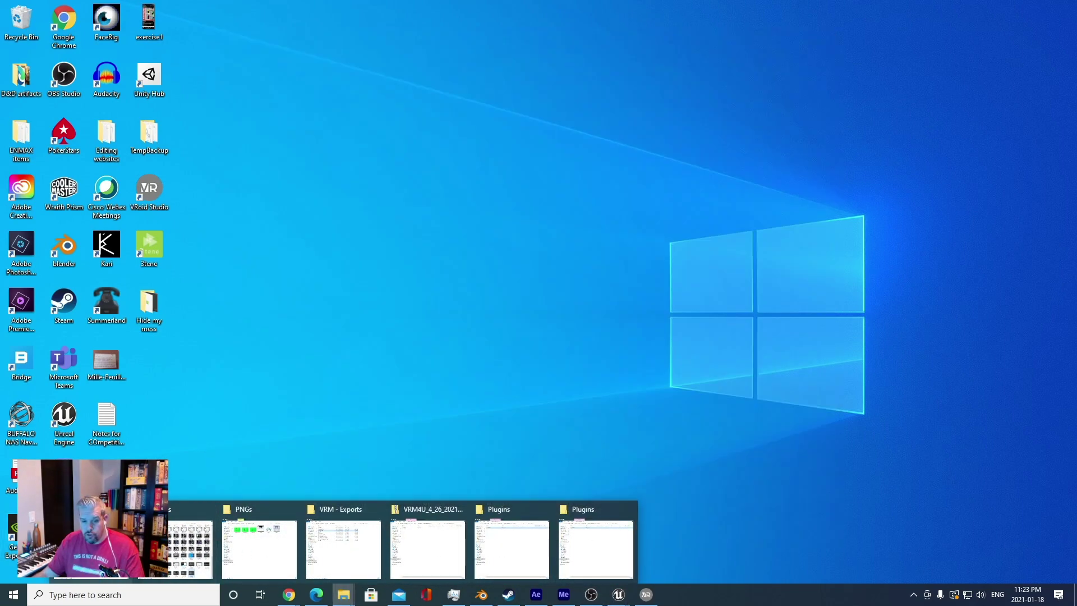
left_click_drag(453, 79, 448, 21)
left_click(211, 50)
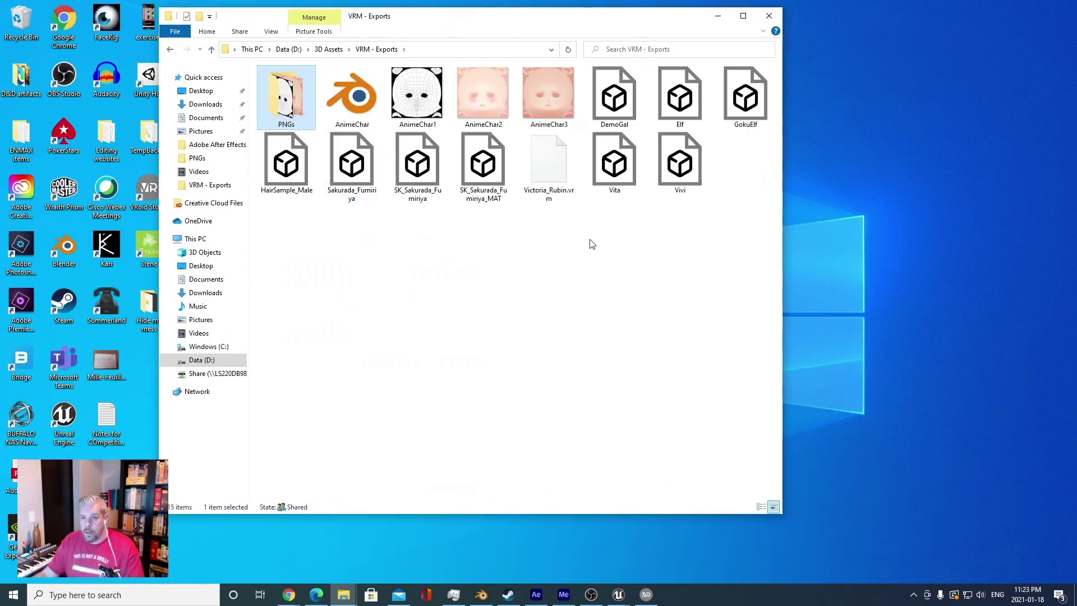
- Rename the exported Victoria_Rubin.vrm file to Victoria_Rubin.glb and accept the extension change
left_click(547, 193)
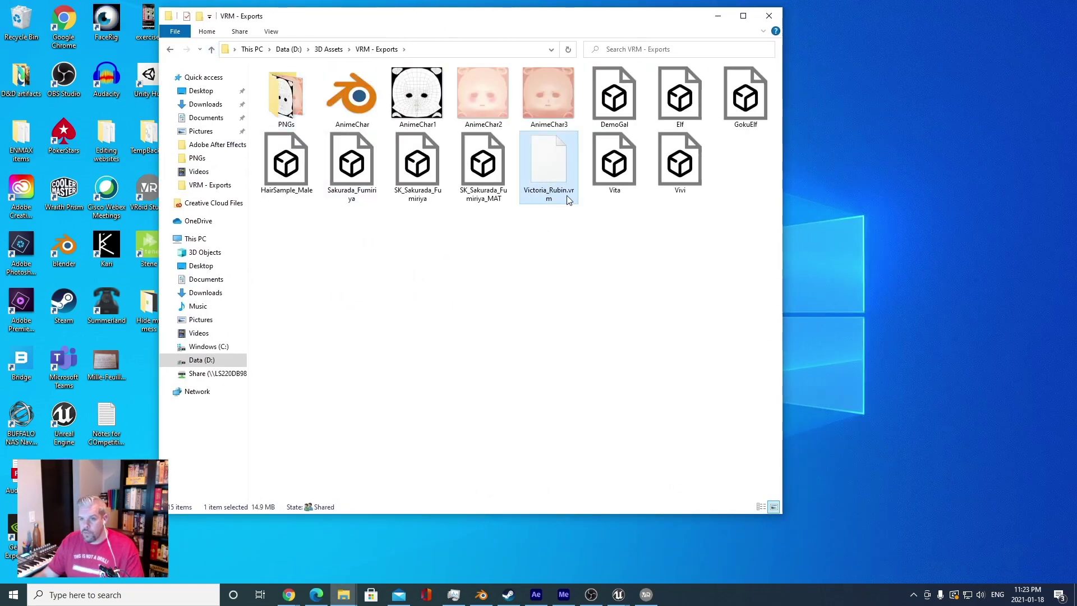
key("F2")
key("End")
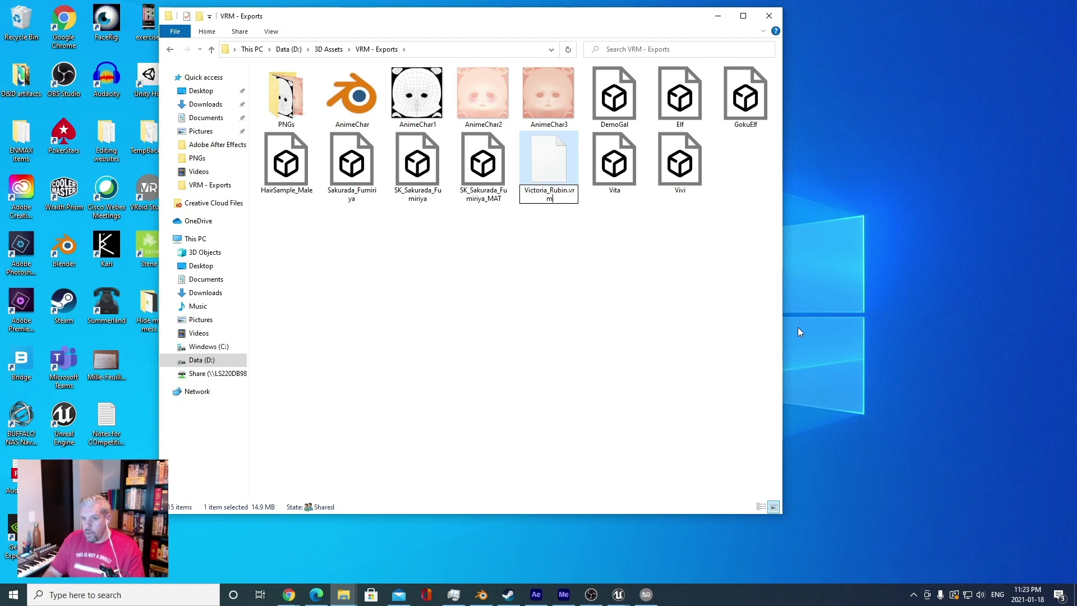
key("BackSpace")
key("BackSpace")
key("BackSpace")
type("glb")
key("Return")
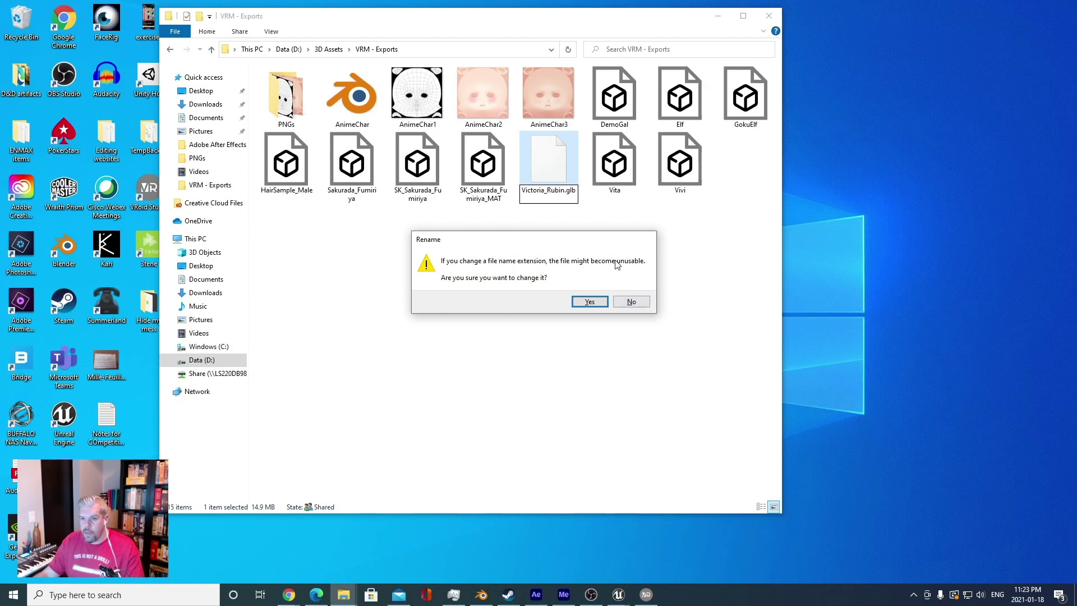
left_click(582, 304)
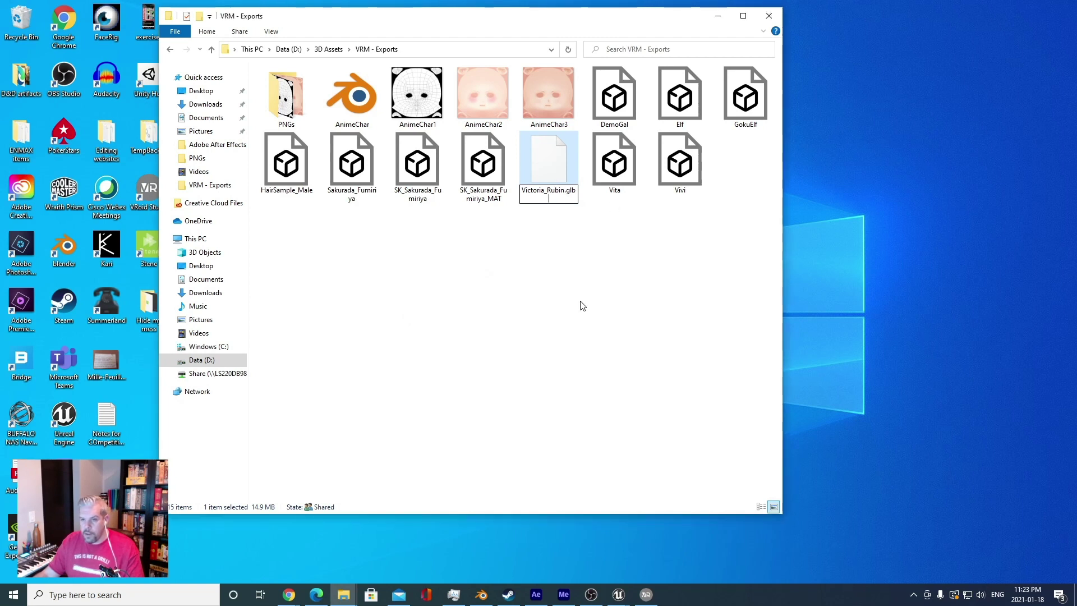
right_click(542, 170)
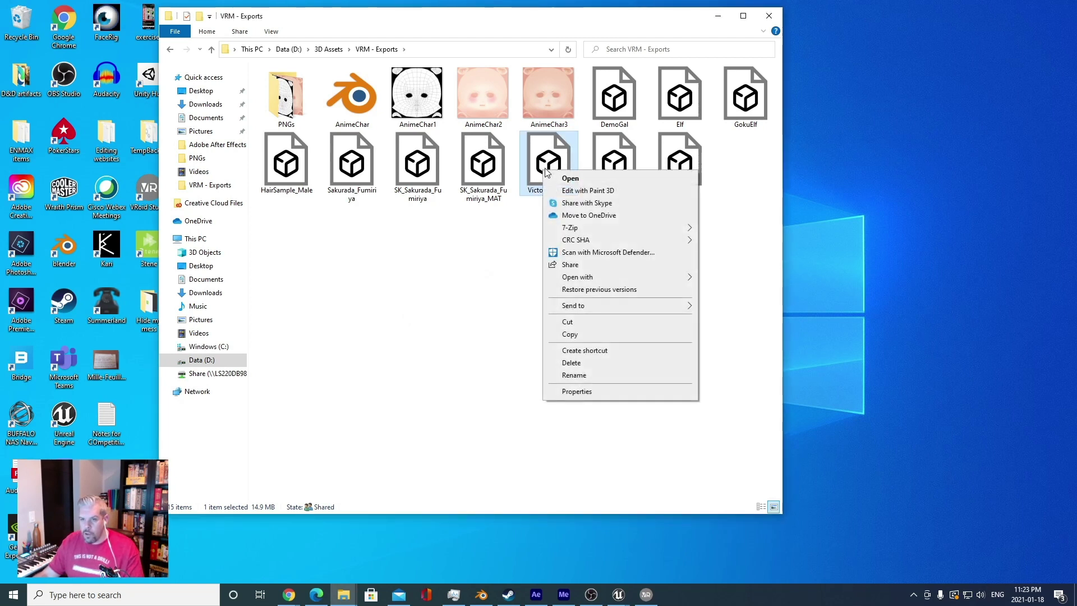
left_click(435, 269)
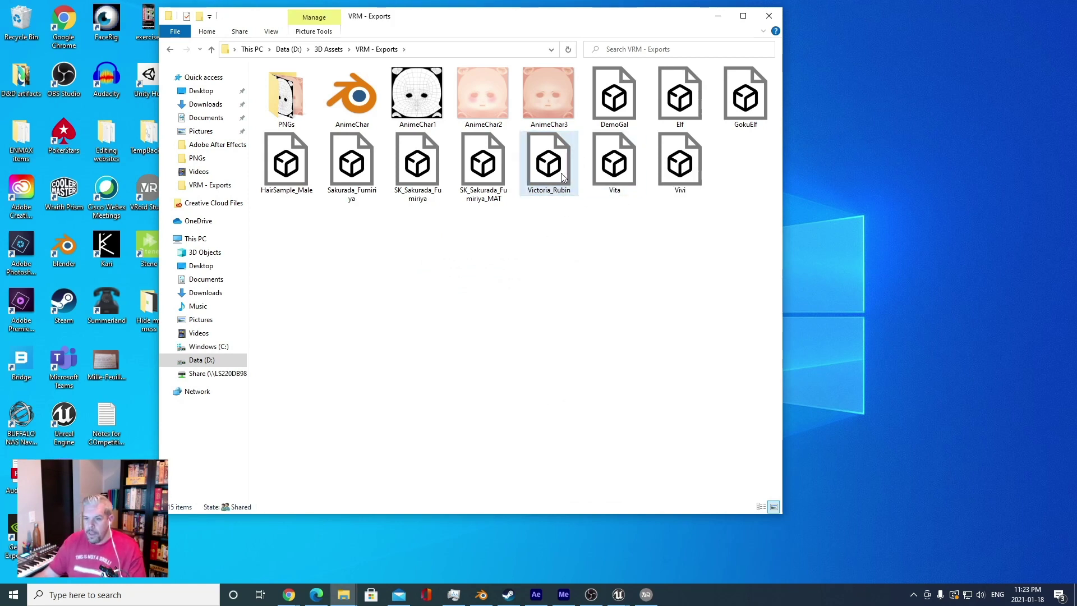
- Switch to the AnimeDemo project in Unreal Editor, shrink its window over the desktop and show the content folder tree
left_click(619, 593)
left_click(662, 568)
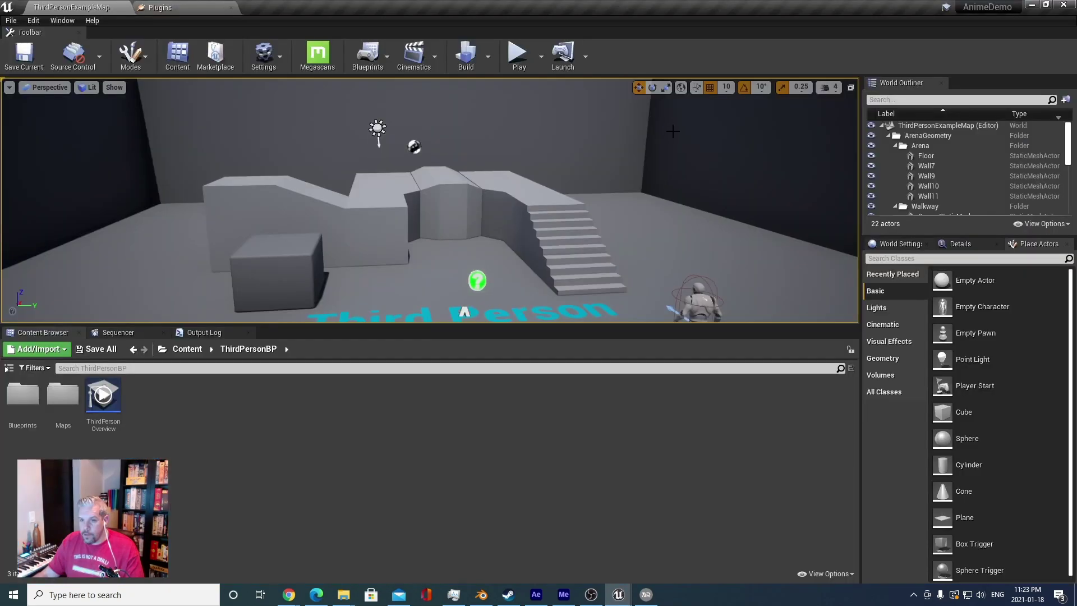
double_click(651, 26)
left_click_drag(633, 96, 603, 154)
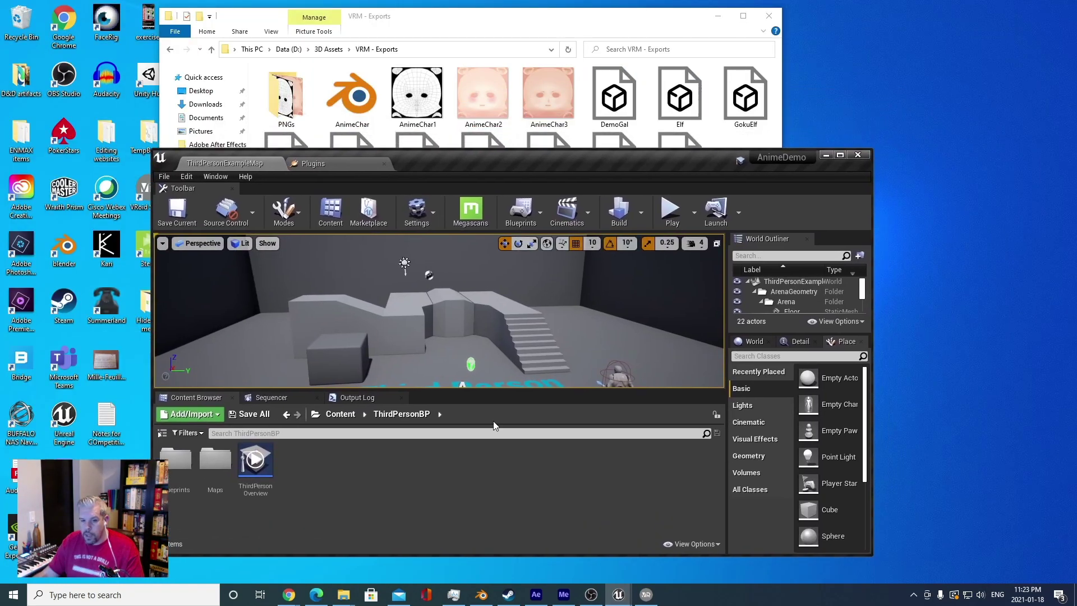
left_click(162, 433)
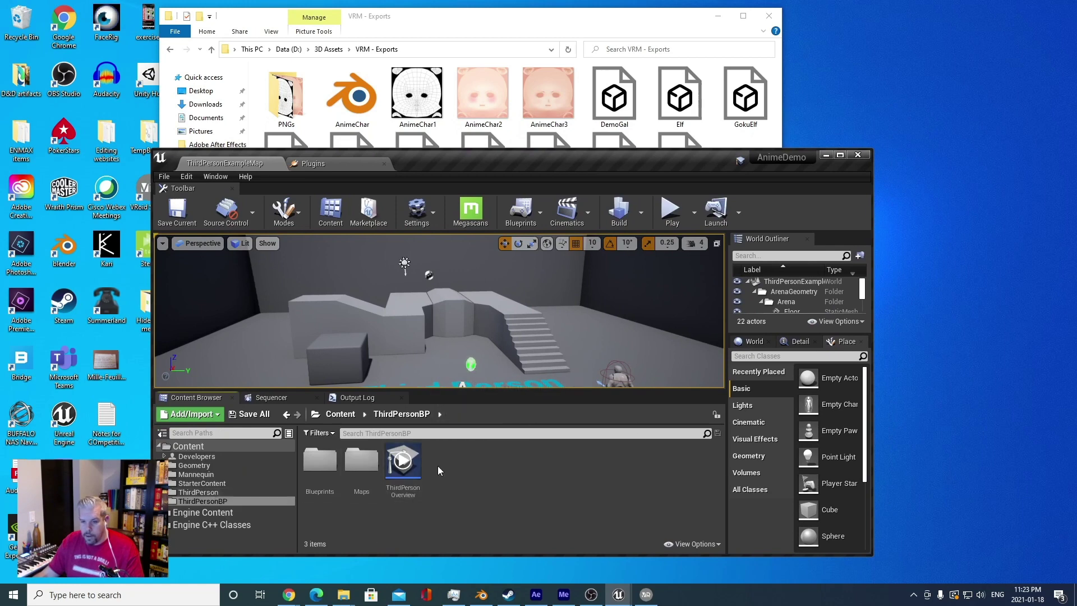
- Create a folder named VictoriaAnime inside ThirdPersonBP and open it
right_click(443, 483)
left_click(535, 140)
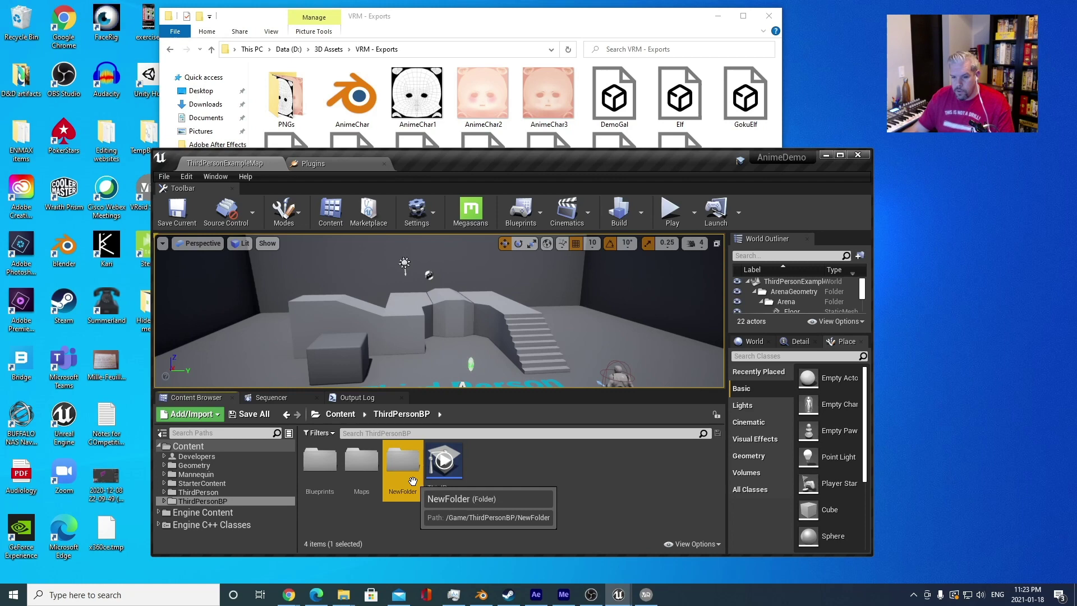
right_click(410, 483)
left_click(460, 290)
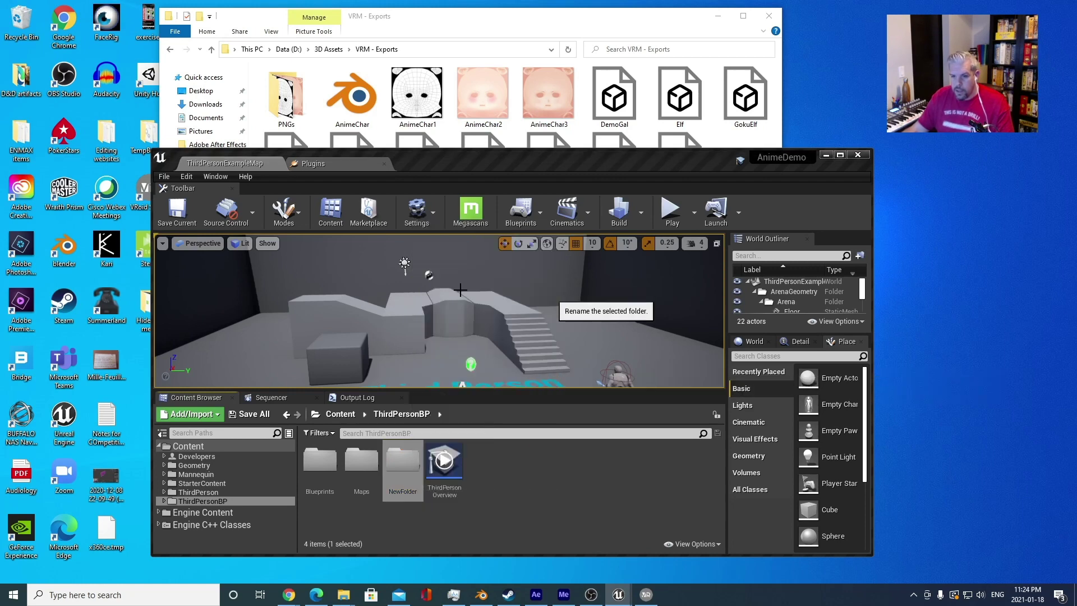
type("Vid")
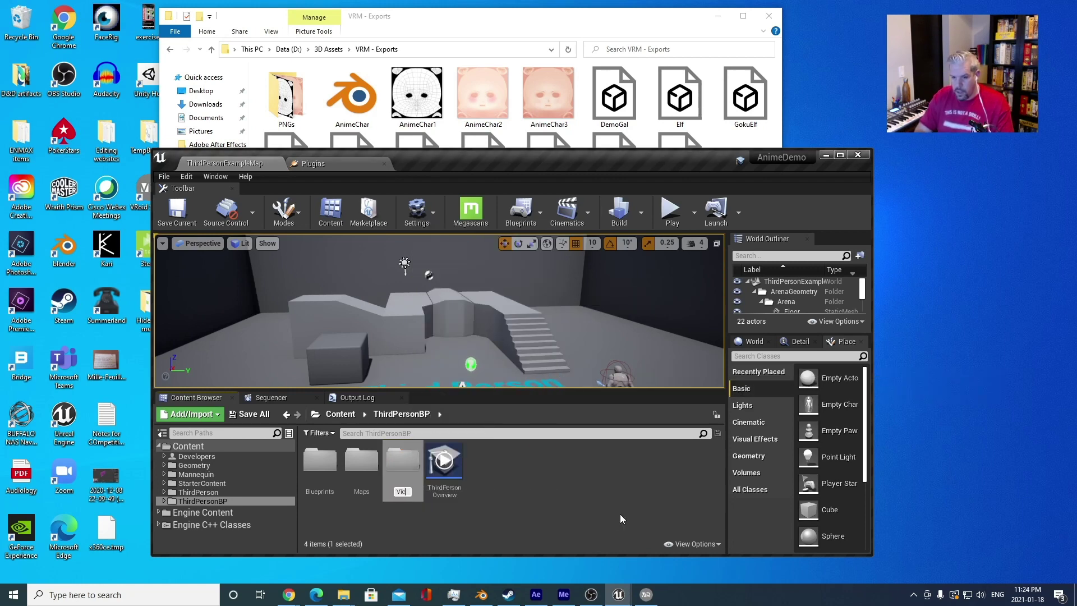
type("toria")
key("BackSpace")
type("aNime")
key("Return")
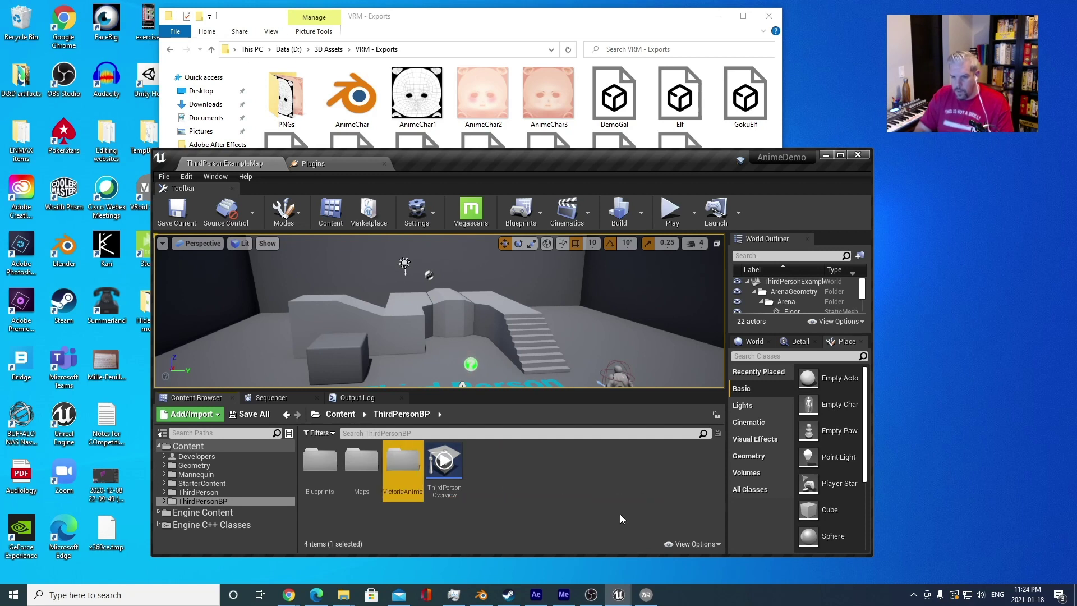
double_click(402, 465)
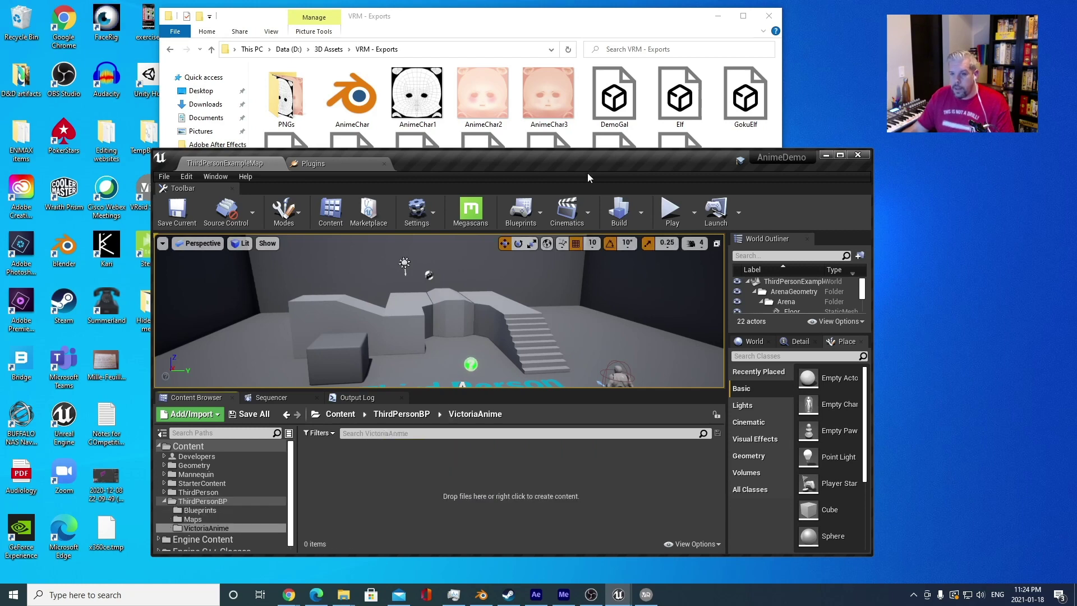
- Bring the VRM - Exports window alongside the editor and start importing Victoria_Rubin.glb into the VictoriaAnime folder
left_click(617, 34)
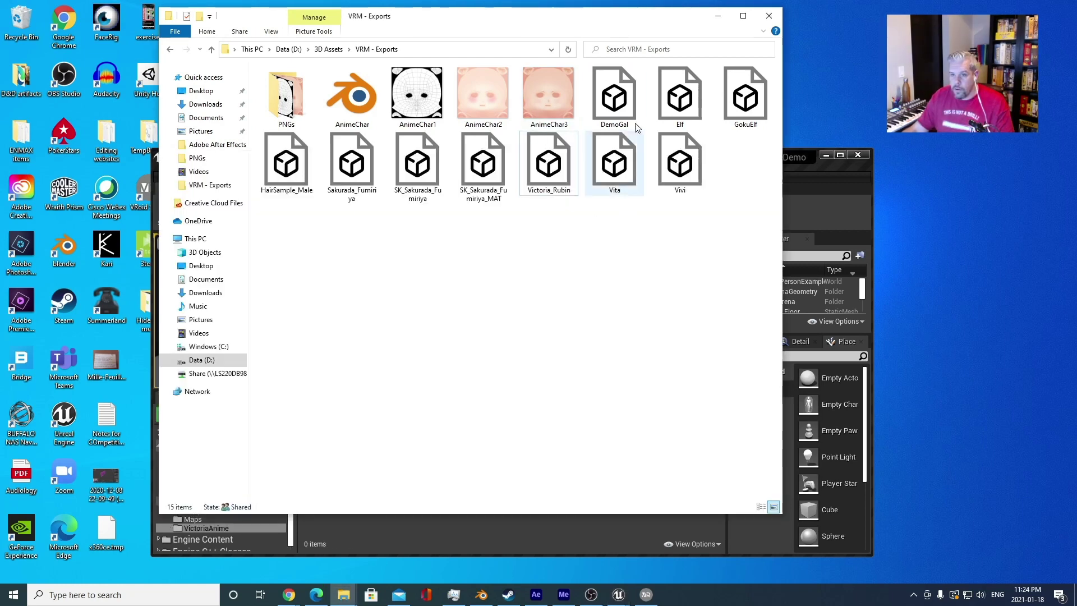
left_click_drag(485, 17, 1050, 53)
left_click_drag(1076, 197, 404, 498)
left_click(456, 260)
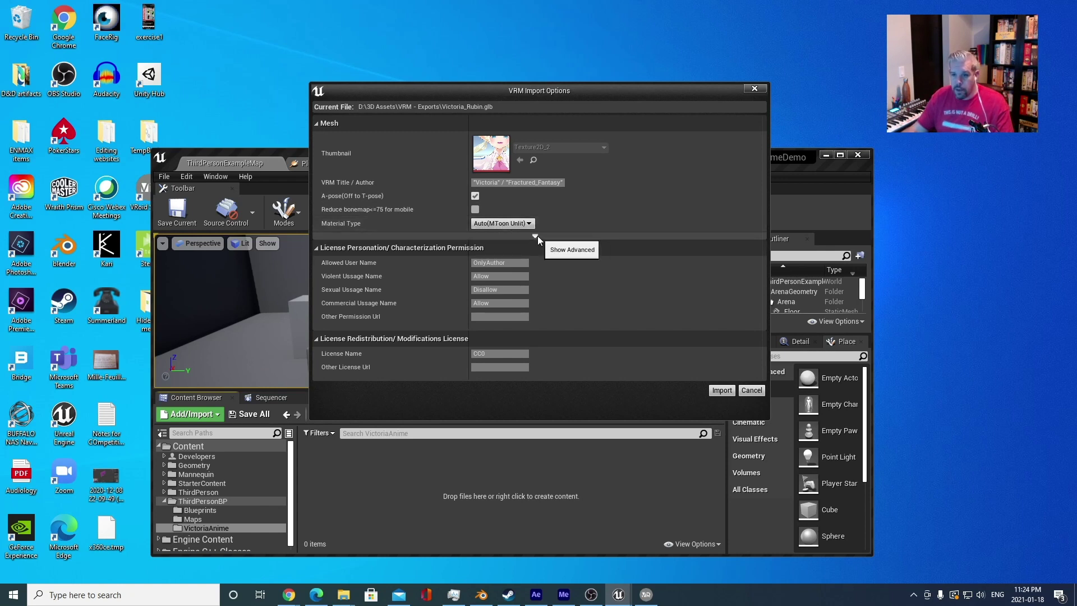
- Show the advanced mesh options of the VRM import and open the material type choices
left_click(518, 233)
left_click(508, 225)
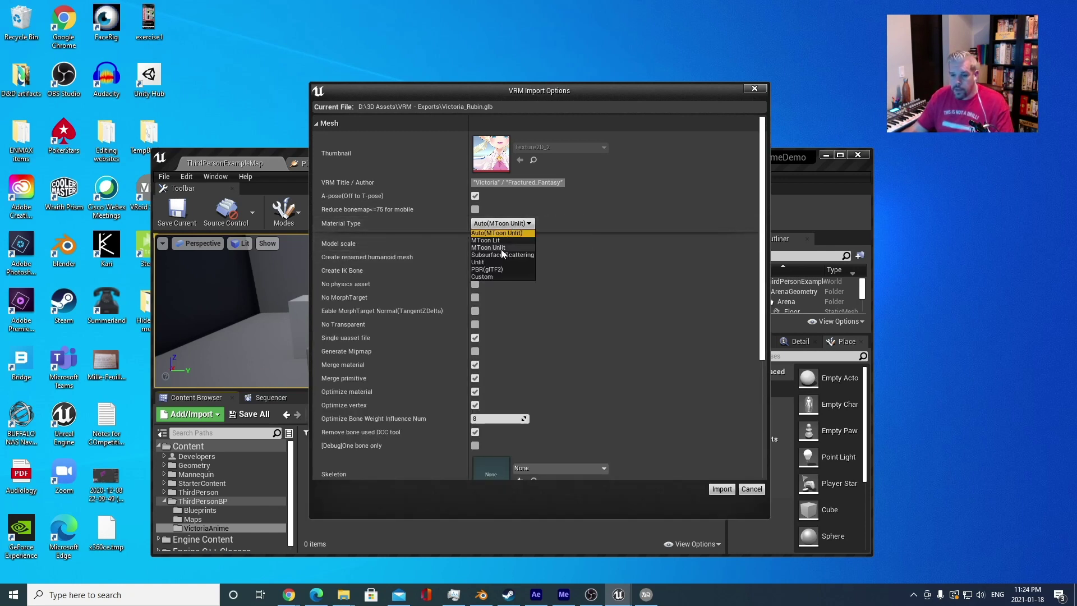
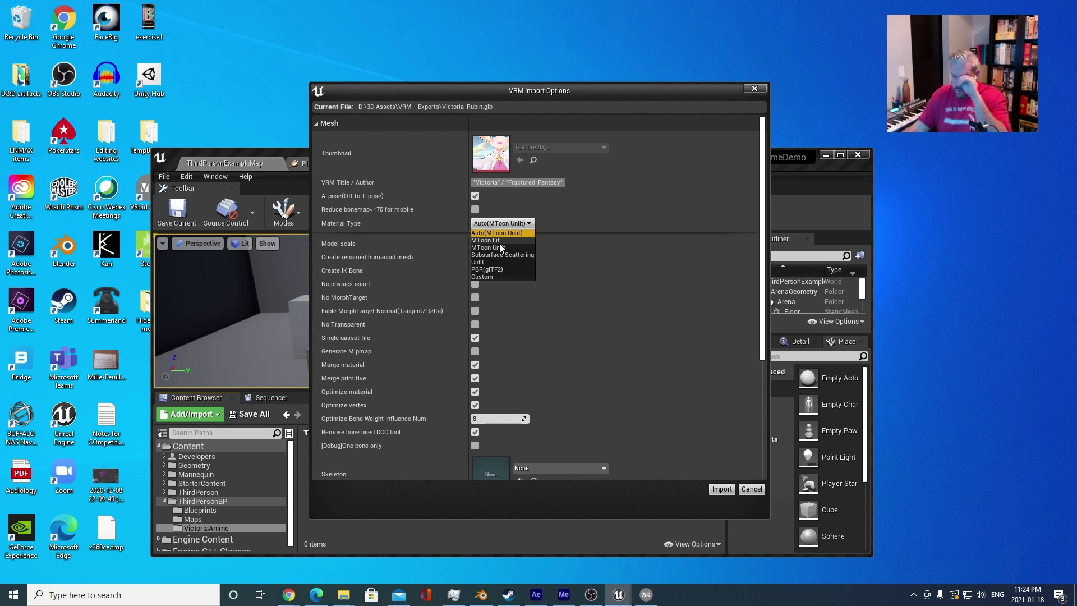
- Import Victoria_Rubin.glb into the VictoriaAnime folder with the Auto(MToon Unlit) material type and a model scale of 1.0
left_click(632, 192)
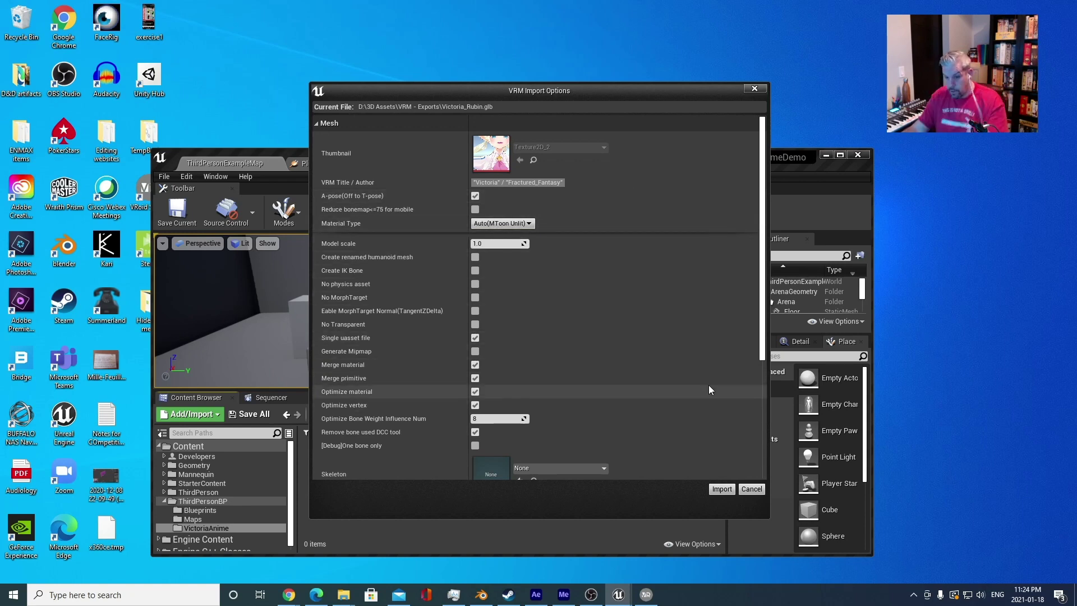
scroll(721, 396, "down", 5)
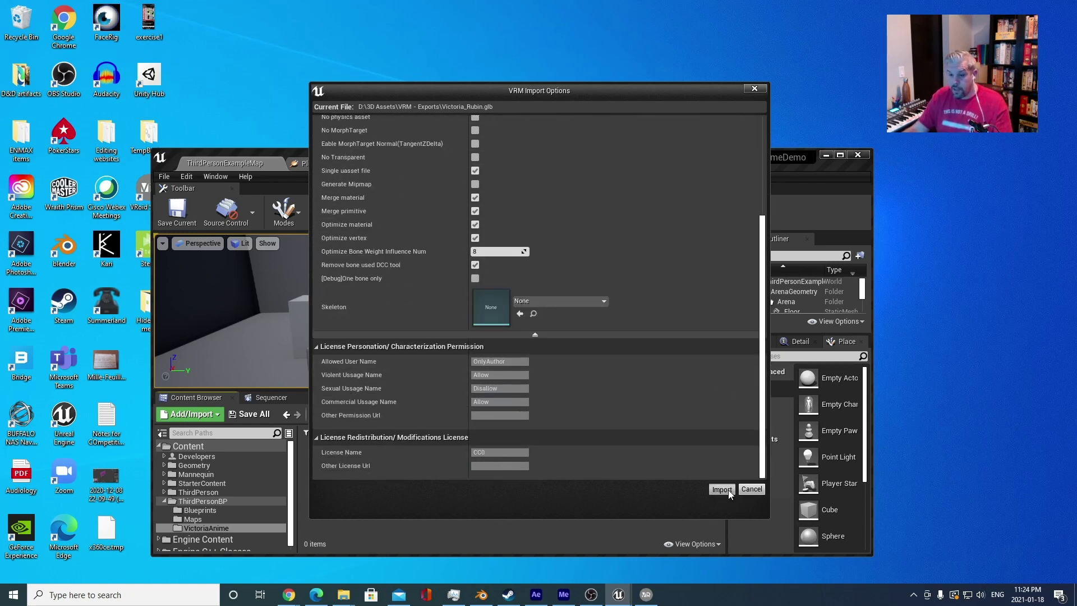
left_click(728, 490)
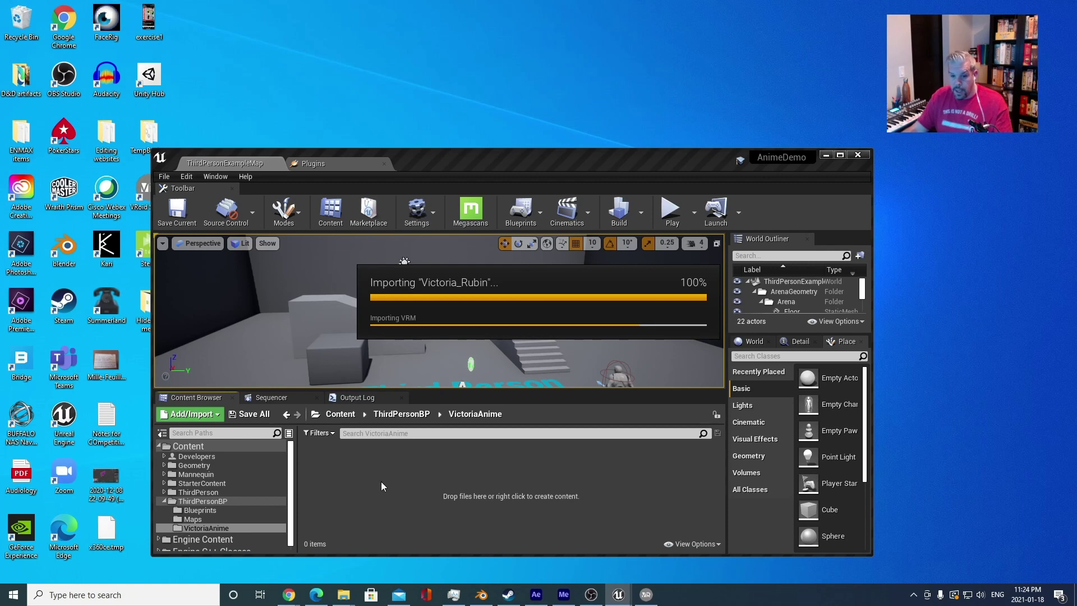
scroll(438, 490, "down", 5)
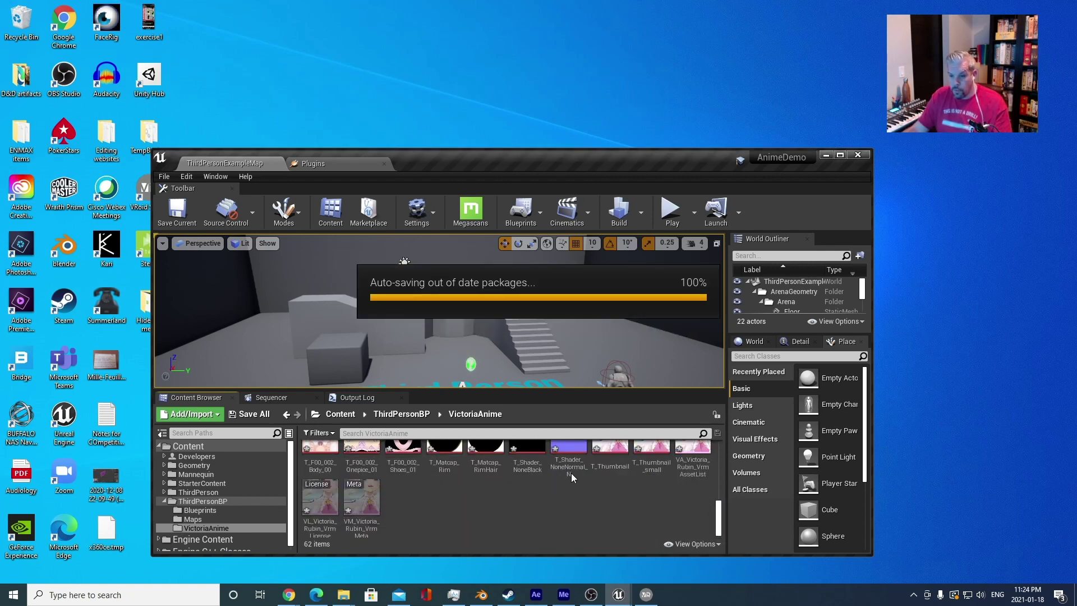
- Maximize the editor window and look through the imported materials and textures in the VictoriaAnime folder
double_click(638, 157)
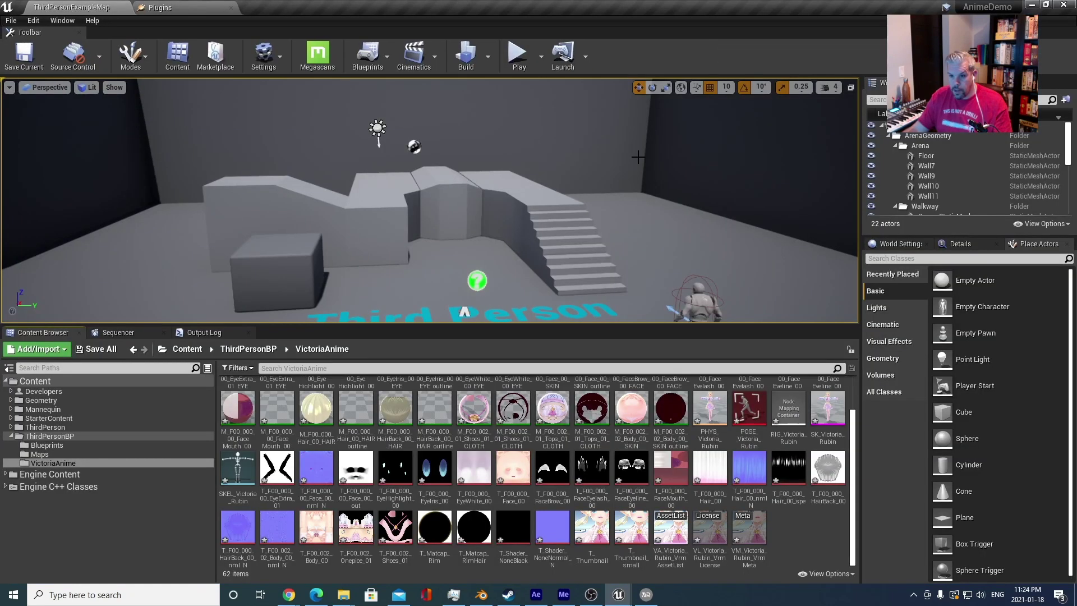
scroll(524, 483, "up", 3)
scroll(523, 477, "down", 1)
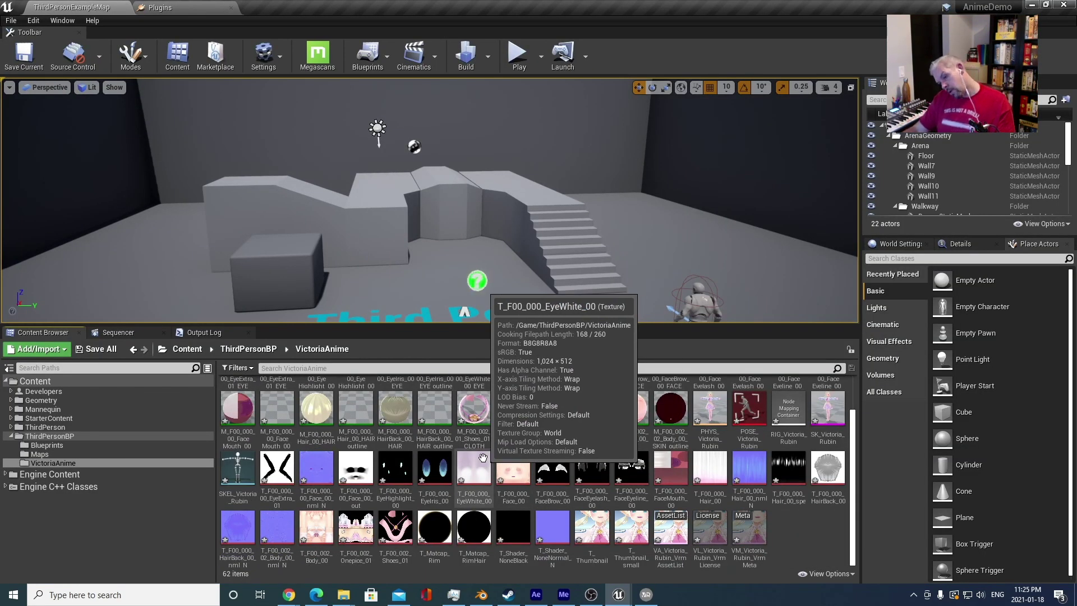
scroll(482, 456, "up", 1)
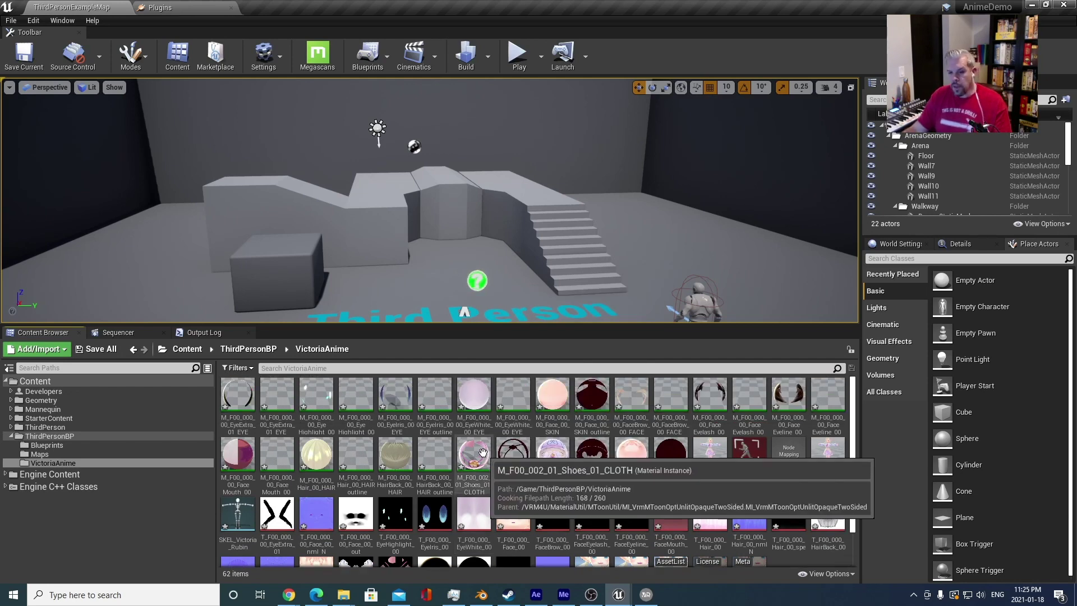
- Open the M_F00_000_00_Face_00_SKIN material instance and examine its preview sphere and parameter groups
left_click(559, 400)
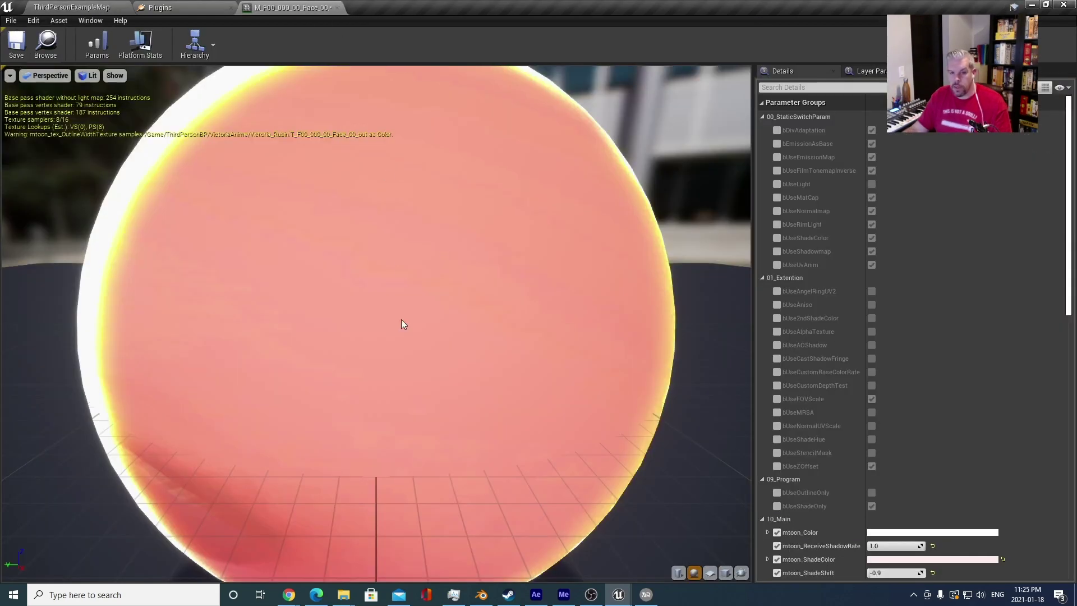
left_click(87, 7)
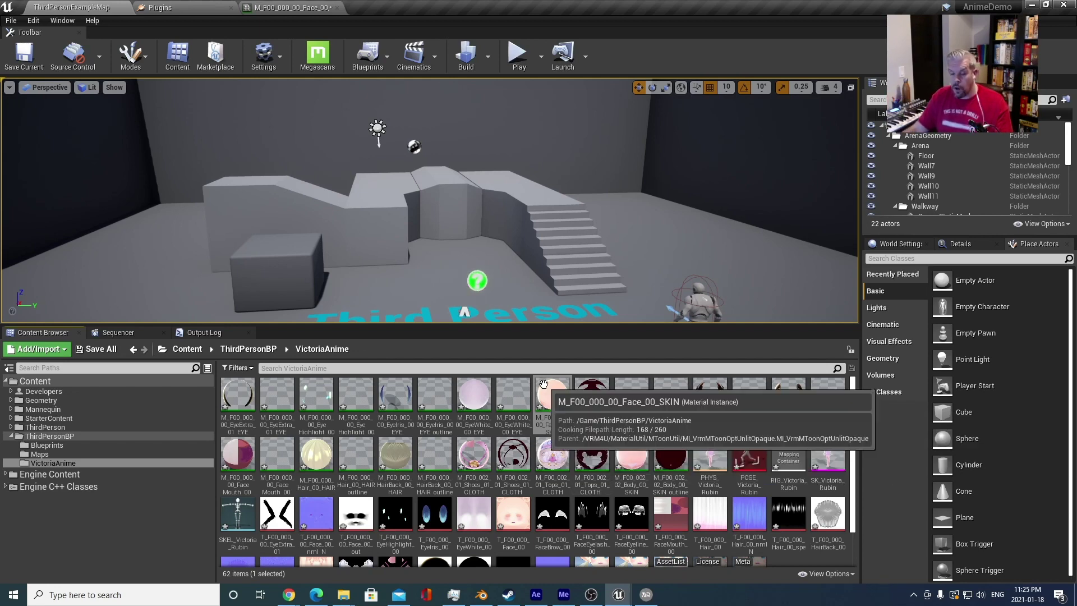
double_click(543, 387)
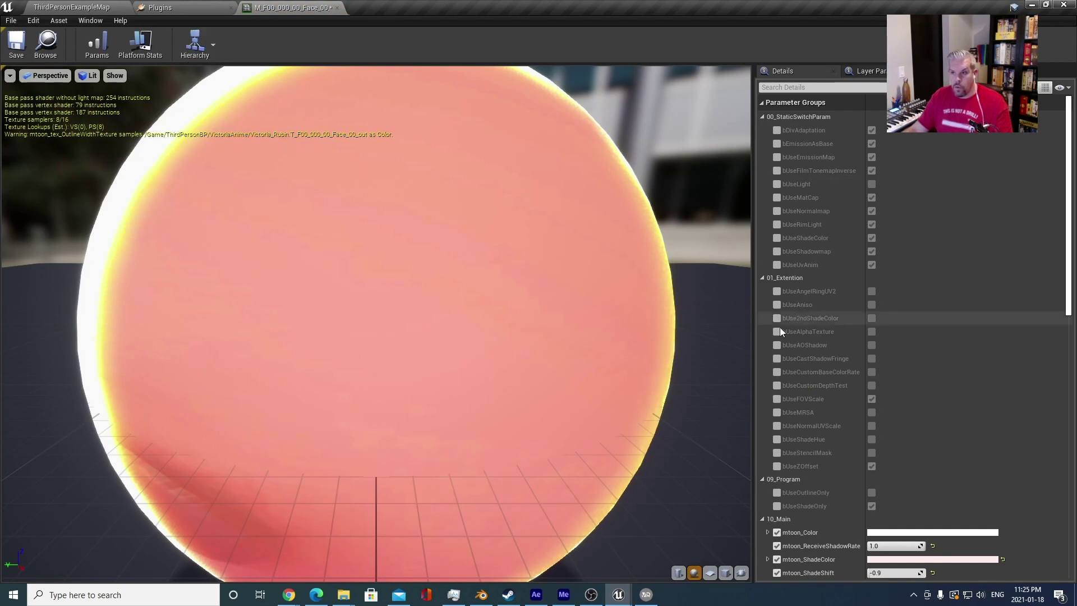
scroll(995, 395, "down", 5)
scroll(996, 392, "up", 5)
scroll(621, 259, "up", 4)
scroll(244, 159, "down", 8)
scroll(250, 160, "up", 5)
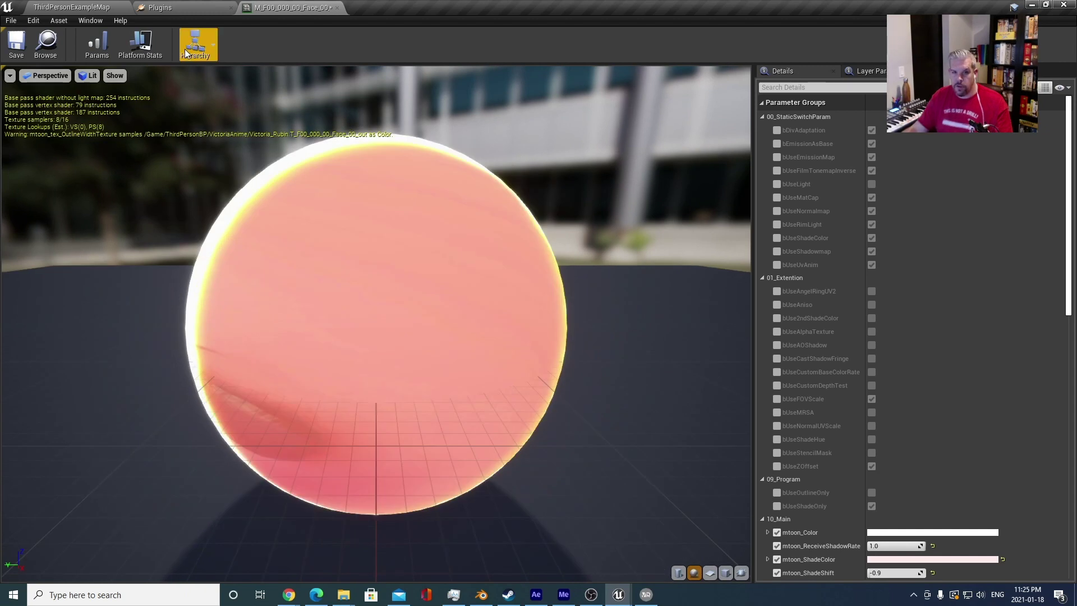
- Open the face material's parent M_VrmMToonBaseOpaque and examine its node graph
left_click(185, 53)
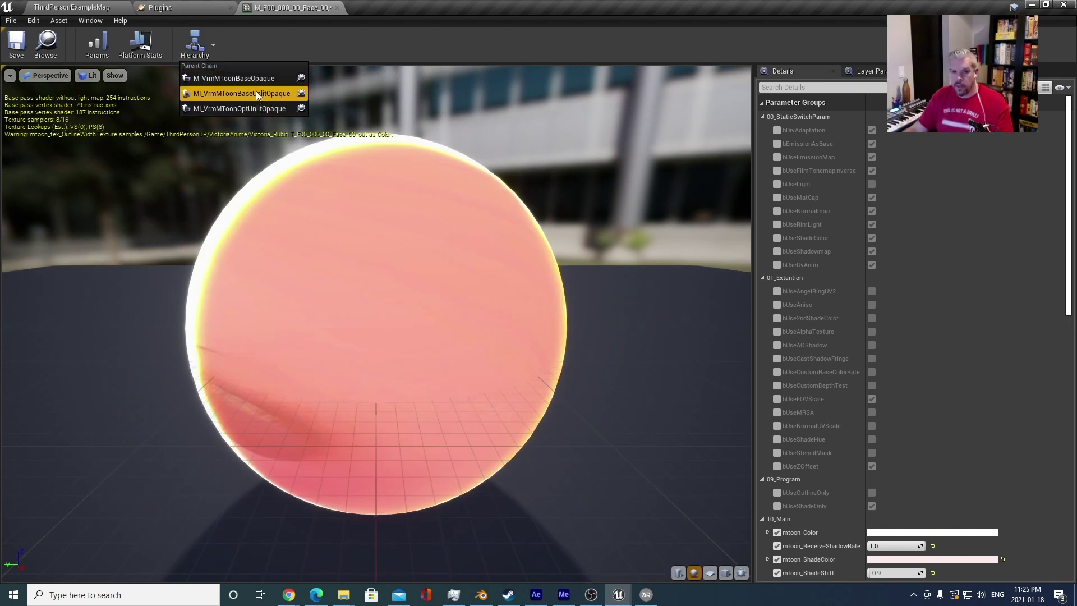
left_click(267, 78)
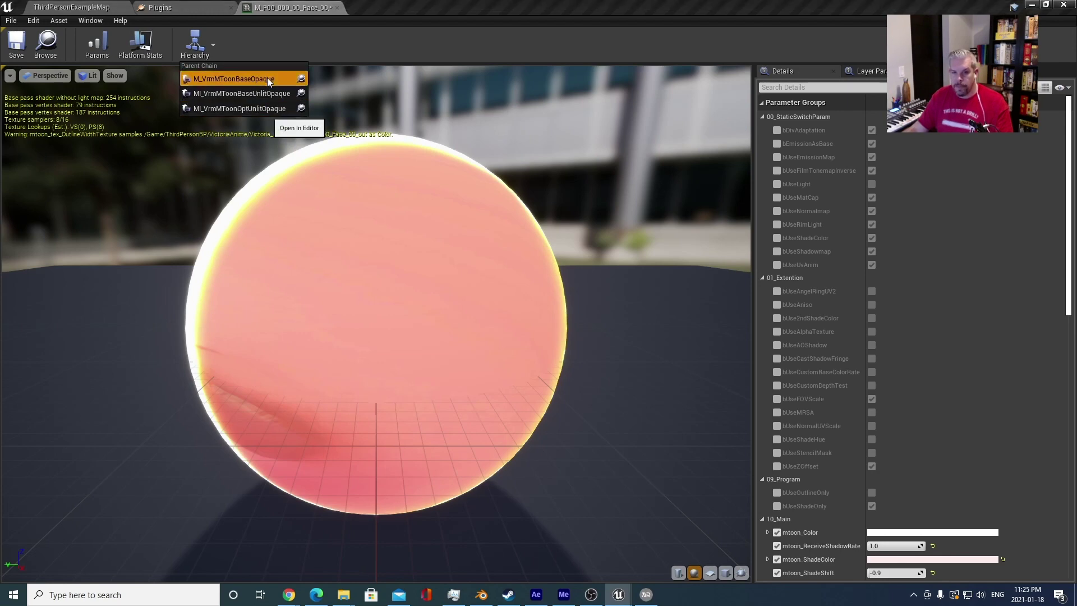
scroll(539, 305, "down", 6)
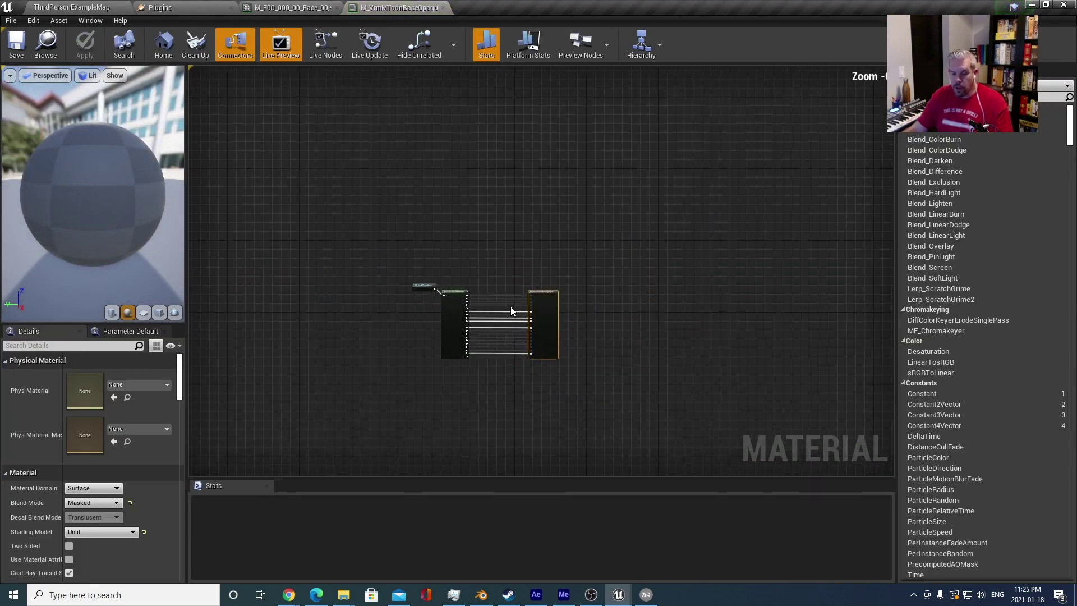
scroll(527, 314, "up", 5)
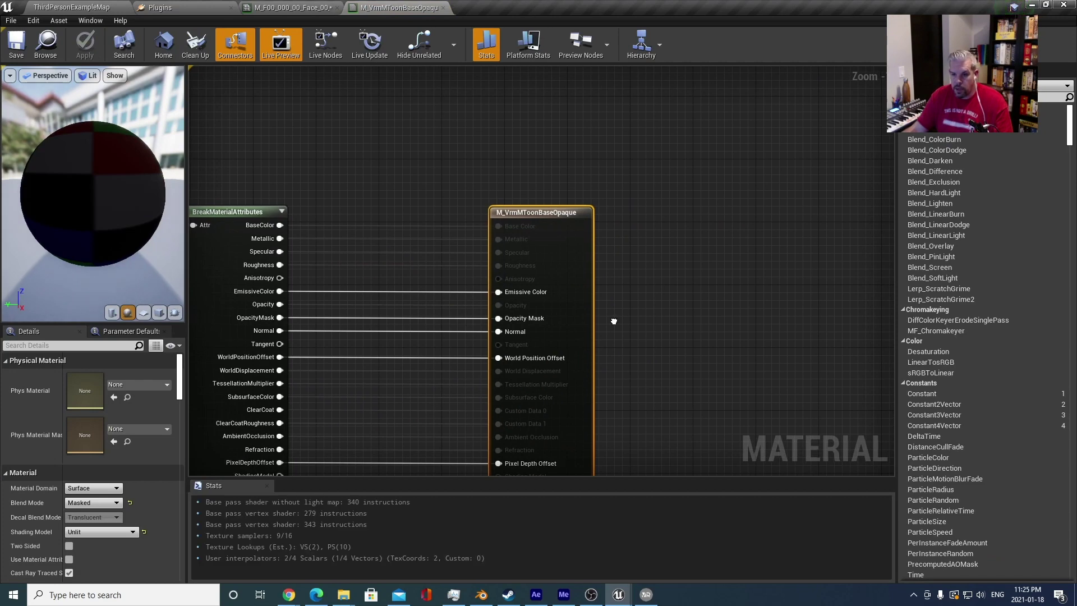
scroll(617, 314, "down", 3)
scroll(680, 264, "up", 1)
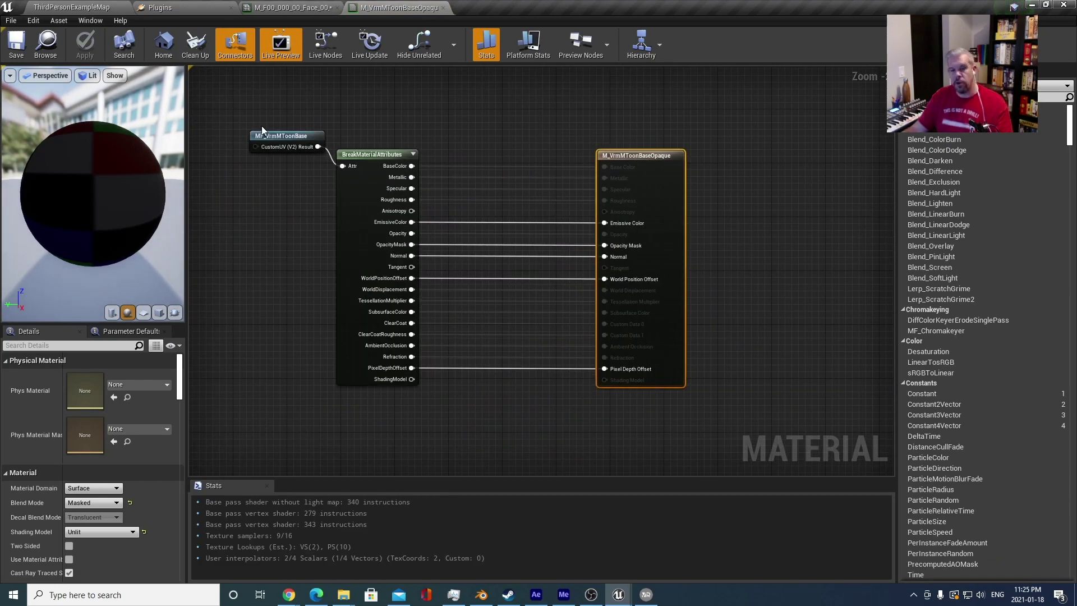
- Locate the base material in the Content Browser, then collapse and show the VRM4U Content folder
left_click(54, 42)
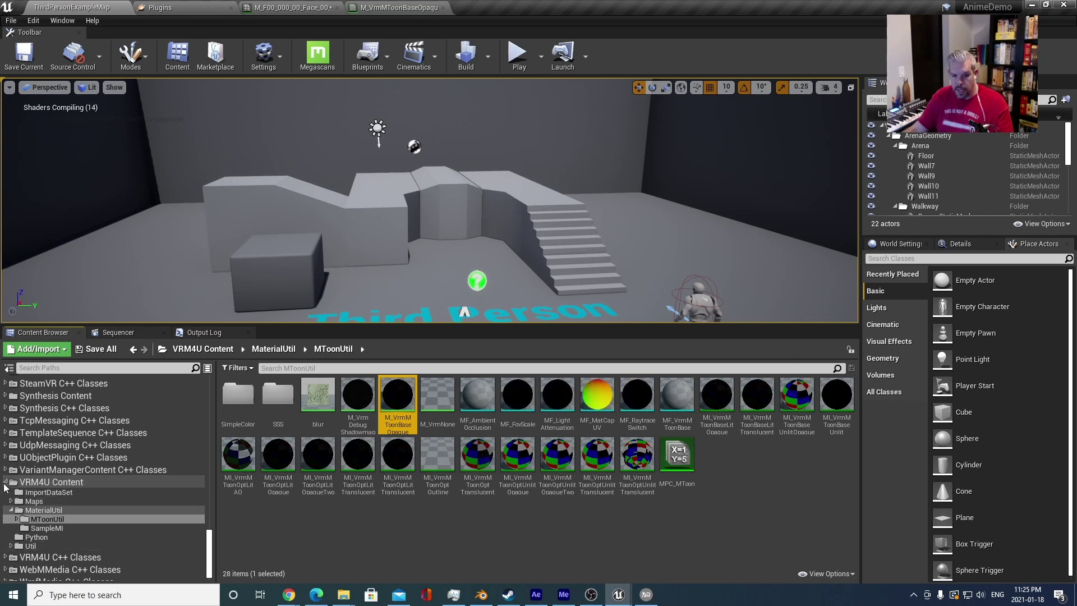
left_click(6, 482)
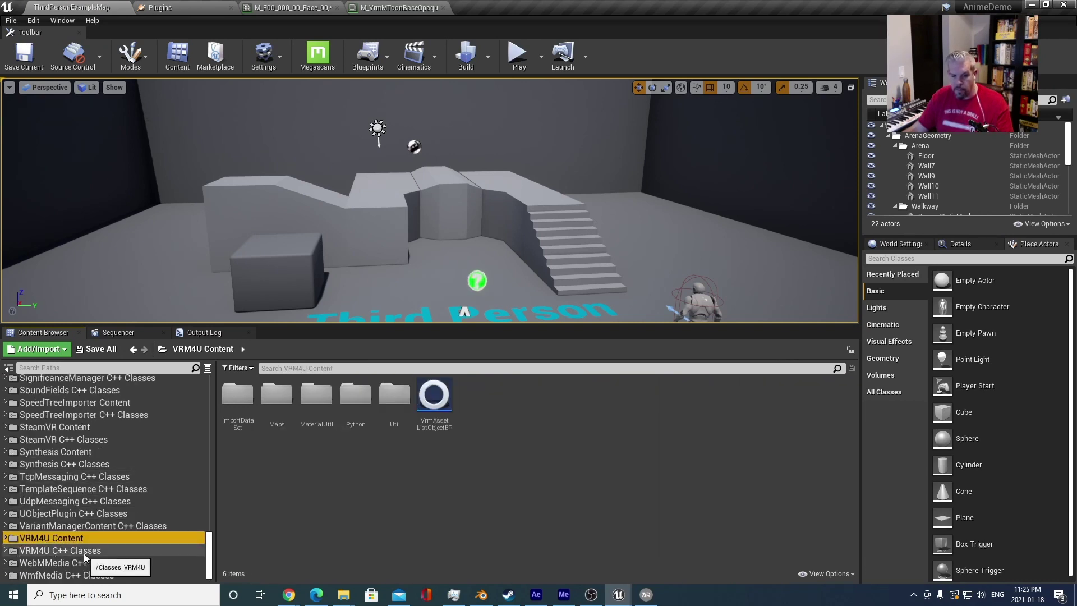
left_click(56, 526)
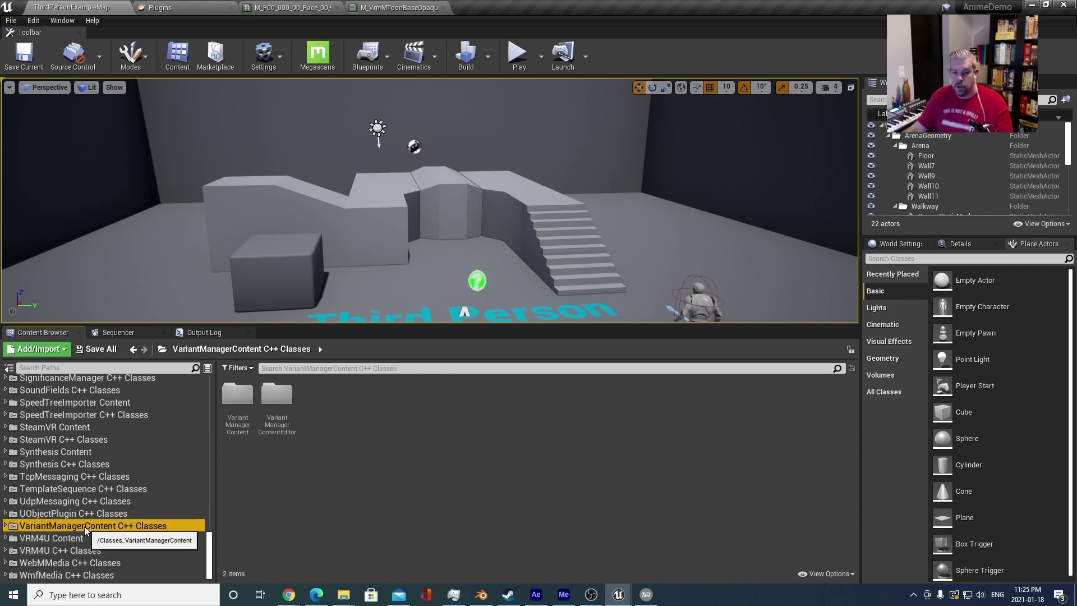
left_click(47, 549)
left_click(47, 543)
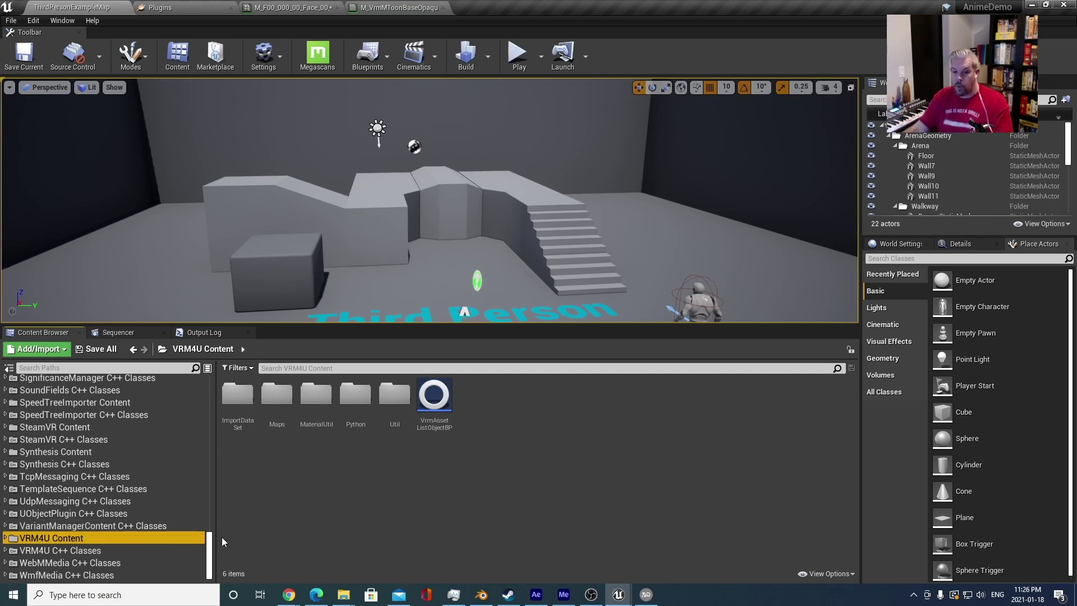
- Enlarge the level viewport and return the Content Browser to the root Content folder
left_click_drag(208, 548, 211, 359)
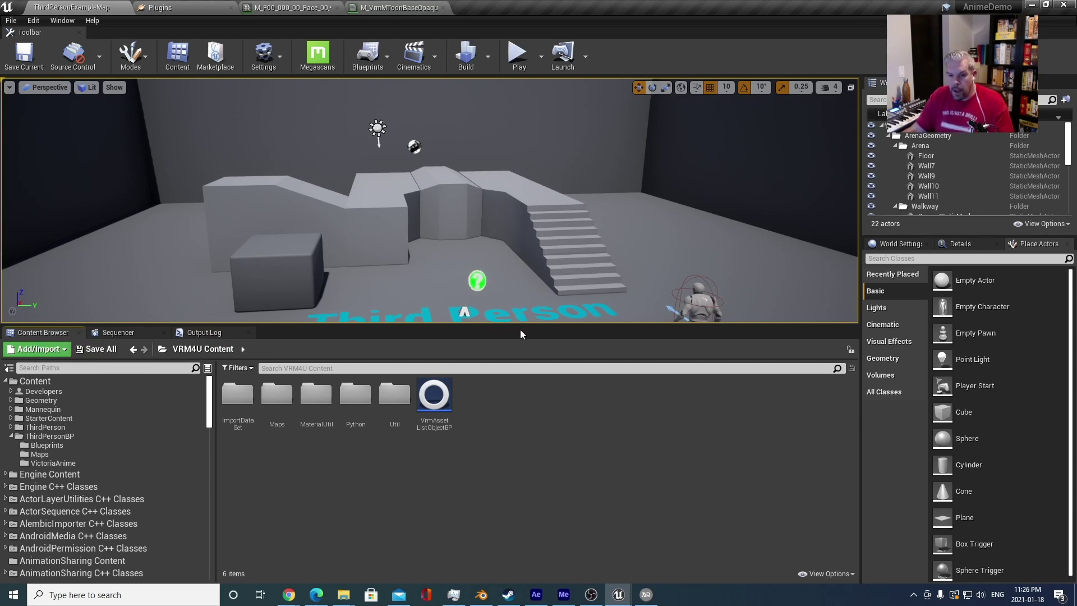
left_click_drag(520, 347, 520, 420)
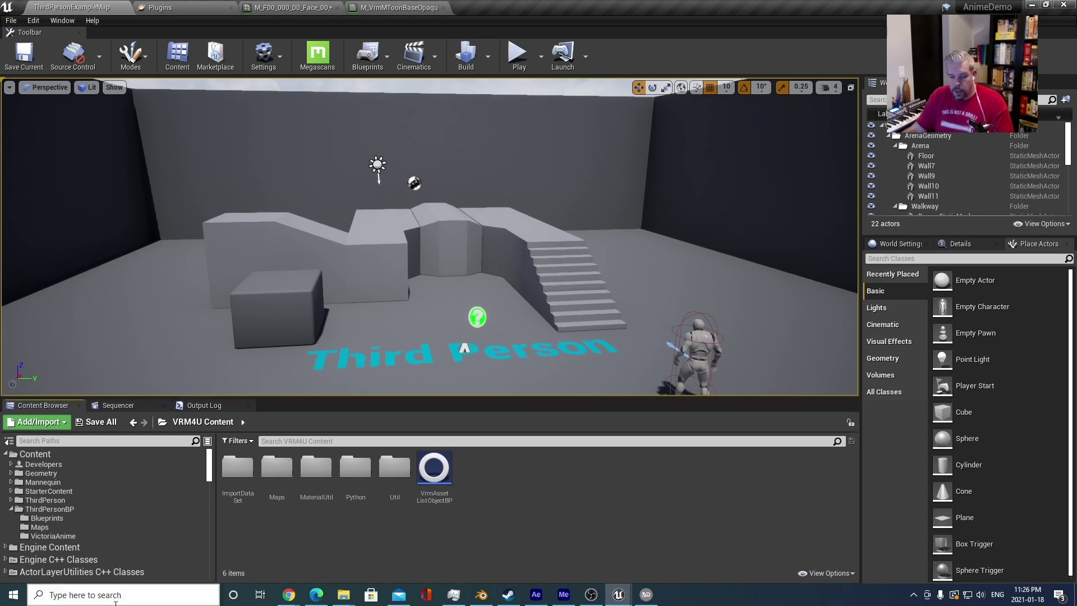
left_click(71, 482)
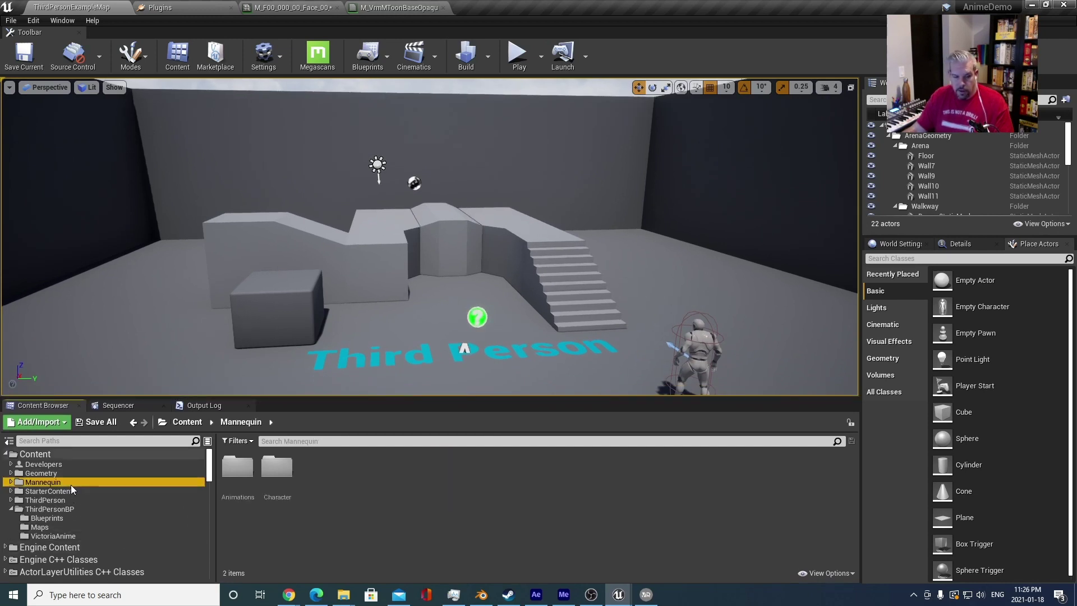
left_click(13, 509)
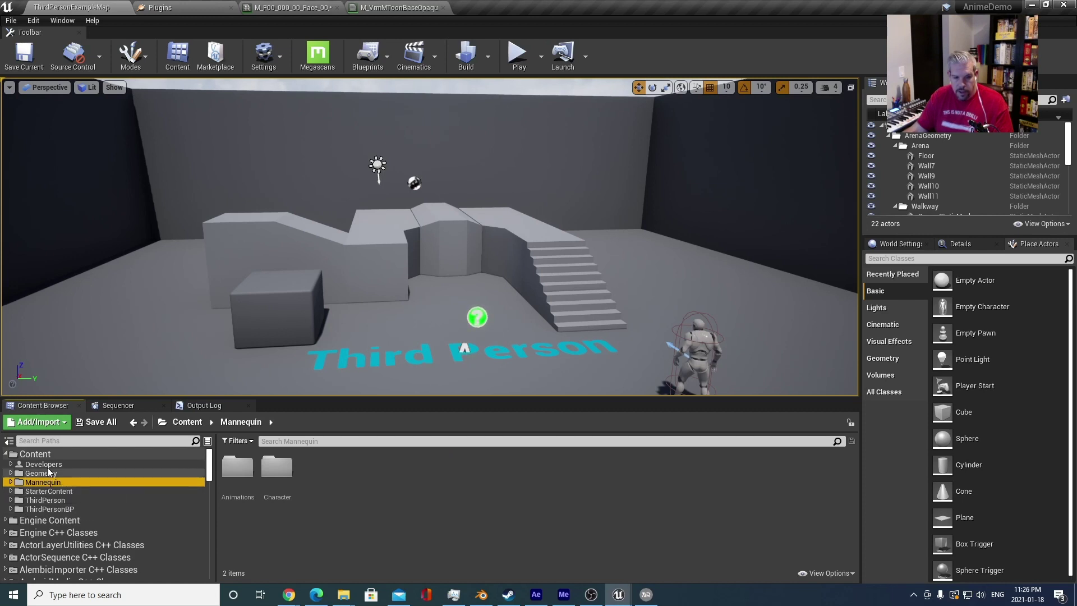
left_click(35, 454)
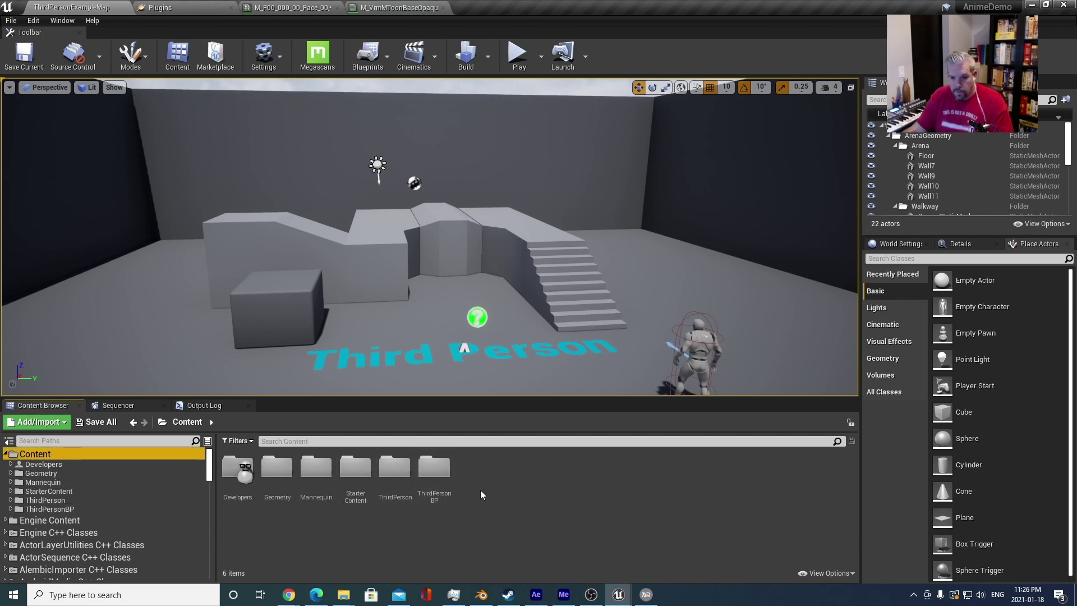
- Search the whole Content folder for "victor"
left_click(336, 441)
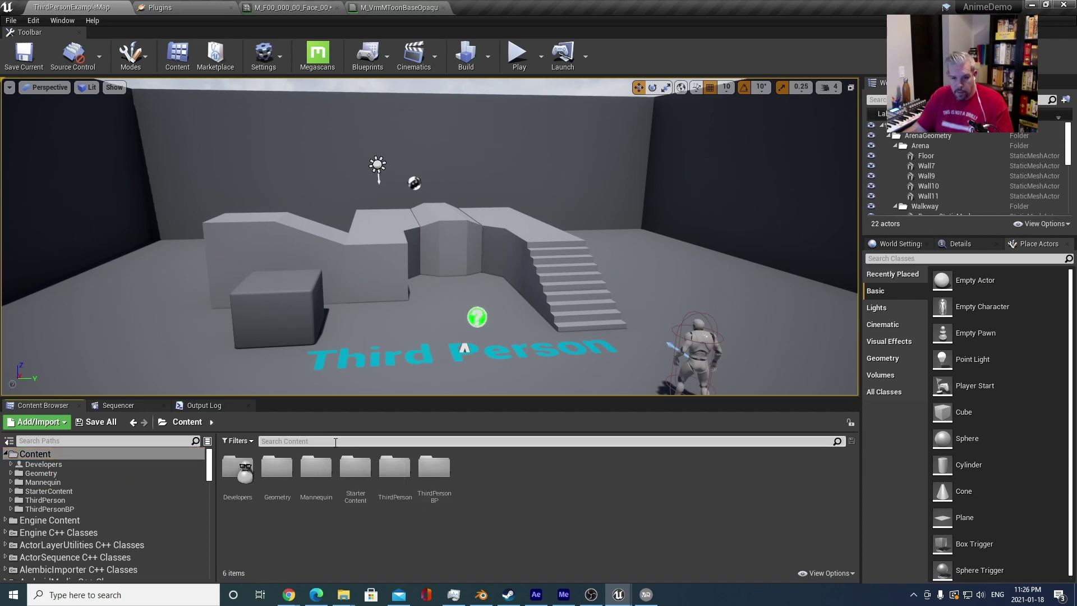
type("vic")
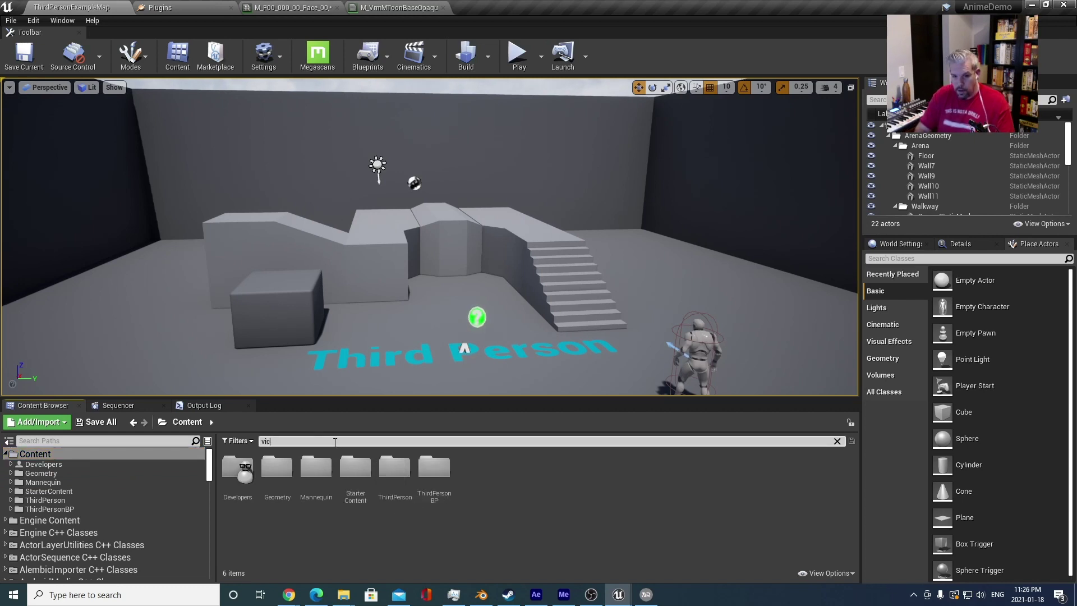
type("tor")
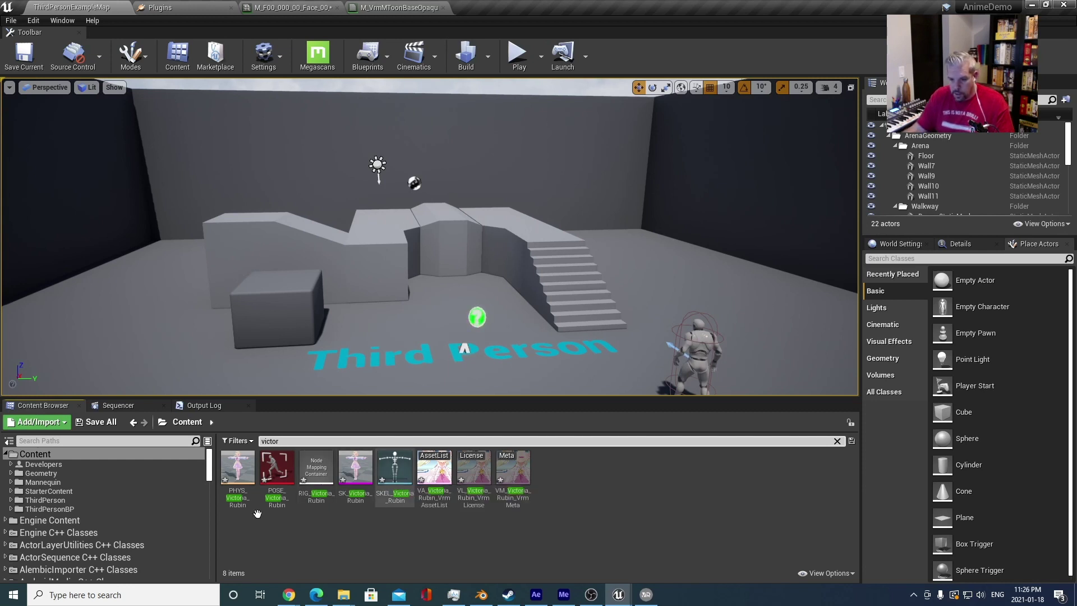
- Show the VictoriaAnime folder inside ThirdPersonBP and clear the asset search
double_click(72, 509)
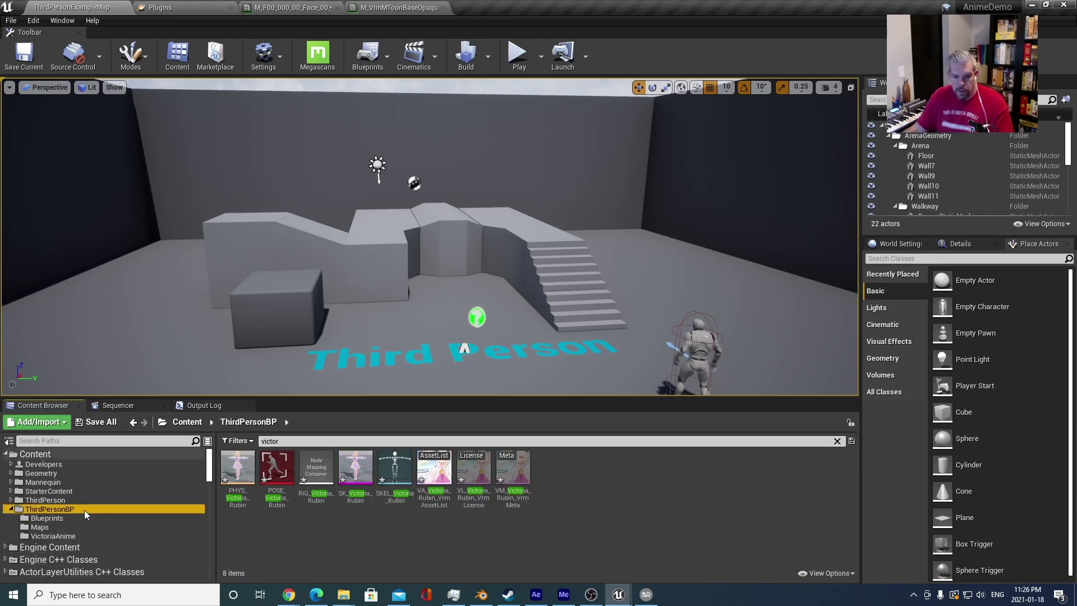
left_click(56, 536)
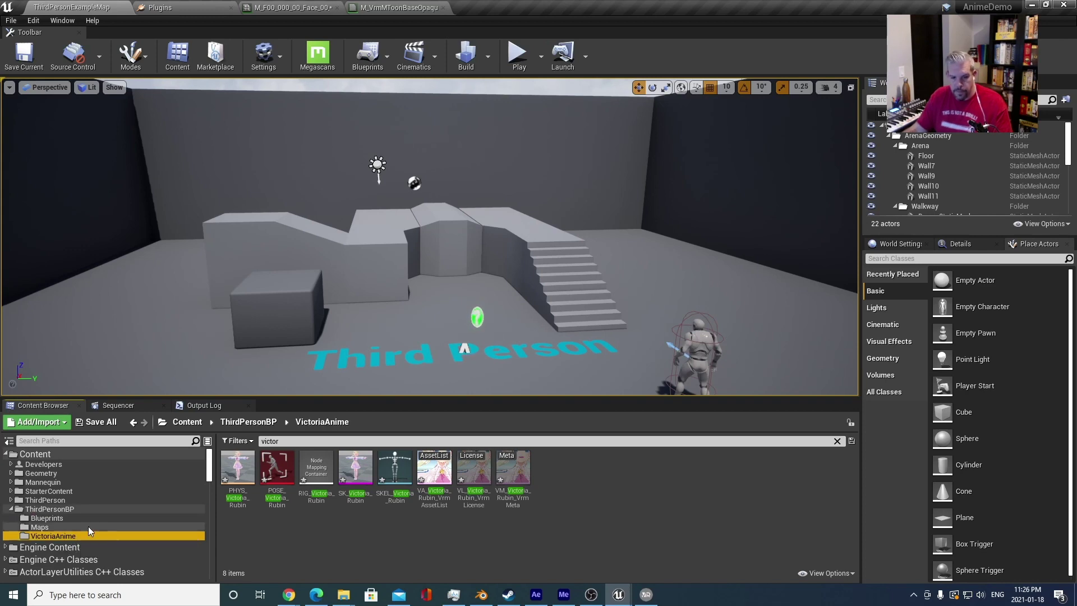
left_click_drag(296, 442, 247, 441)
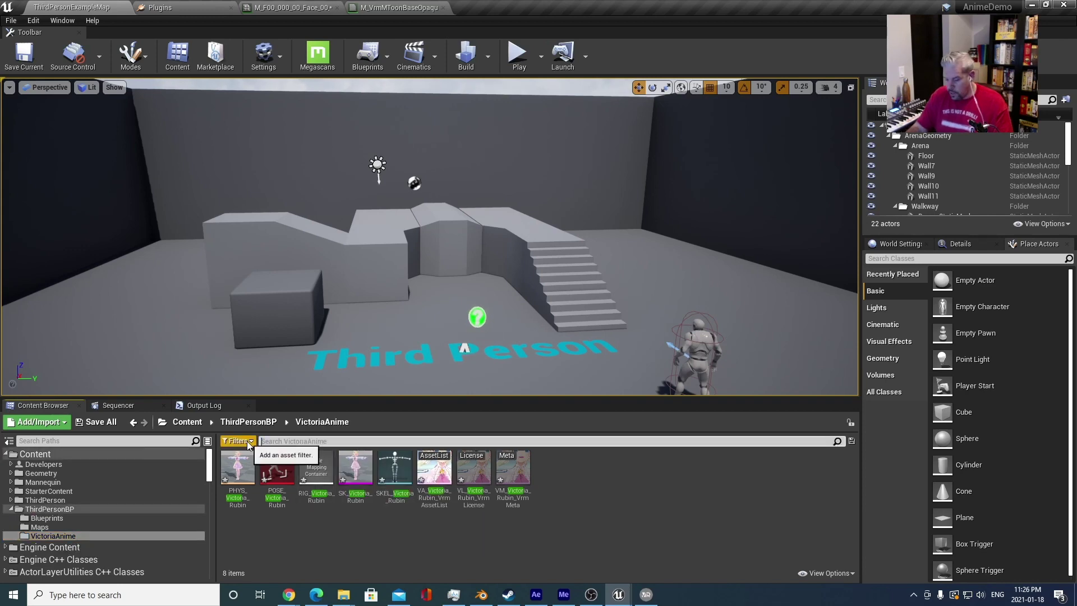
- Find the SK_Victoria_Rubin skeletal mesh in the VictoriaAnime folder and open it
scroll(738, 533, "down", 4)
scroll(738, 533, "up", 2)
scroll(738, 534, "up", 2)
double_click(835, 535)
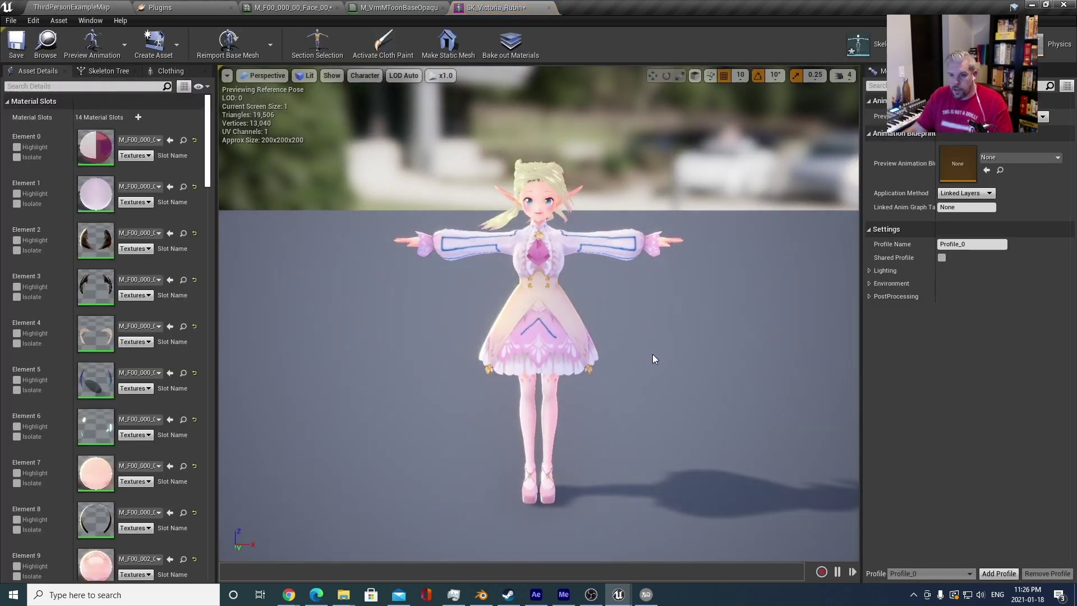
- Inspect the character mesh in the preview from close up and at full body height
mouse_move(651, 366)
right_mouse_down()
mouse_move(549, 362)
mouse_move(762, 361)
mouse_move(764, 326)
mouse_move(755, 344)
mouse_move(807, 339)
mouse_move(616, 353)
mouse_move(649, 358)
right_mouse_up()
key("w")
scroll(672, 210, "down", 5)
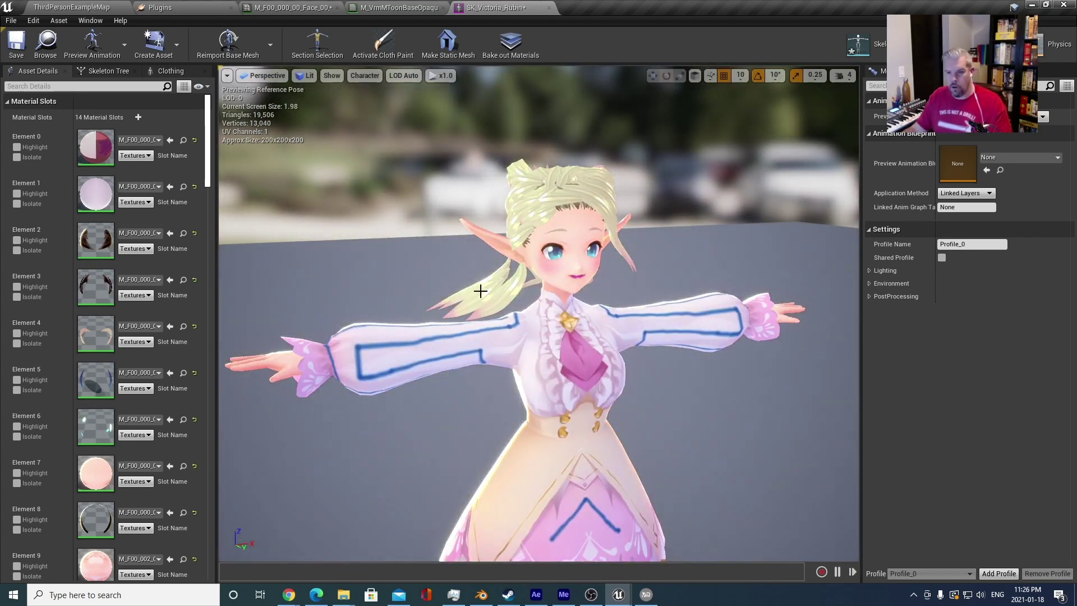
scroll(510, 316, "down", 5)
middle_click_drag(577, 340, 577, 412)
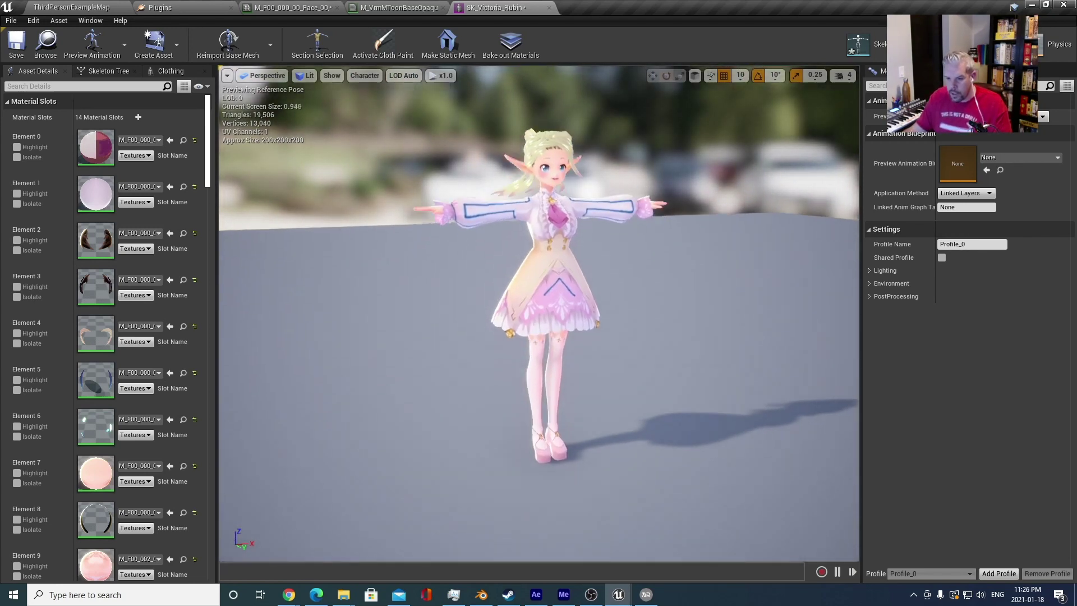
- Finish viewing the character from the side, close the SK_Victoria_Rubin mesh editor and return to the ThirdPersonExampleMap level
scroll(579, 339, "up", 5)
right_click_drag(578, 338, 554, 325)
scroll(580, 336, "down", 5)
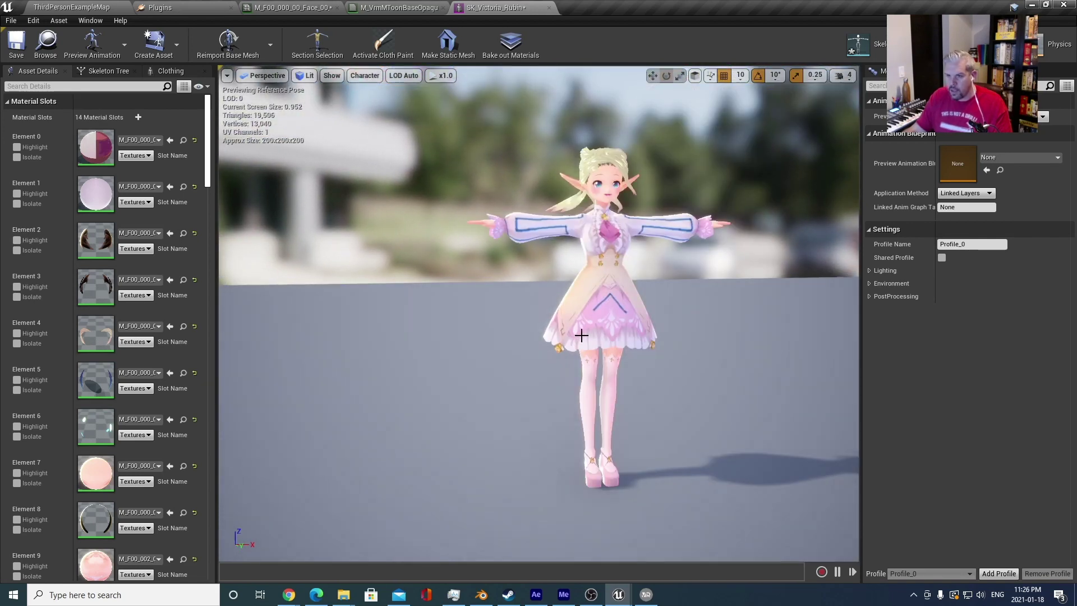
left_click(549, 7)
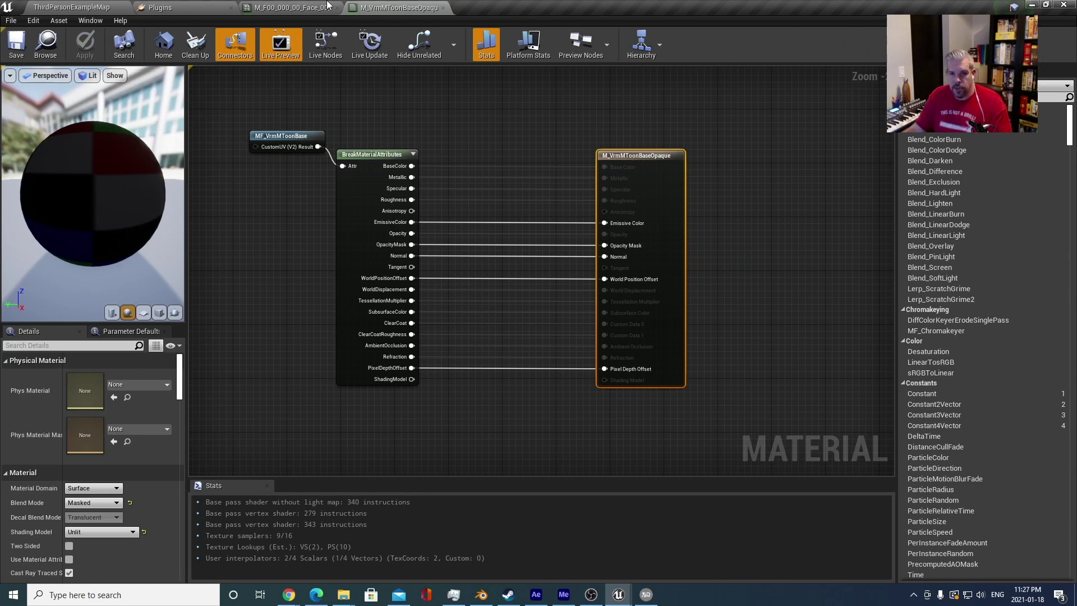
left_click(64, 5)
- Find the SKEL_Victoria_Rubin skeleton in the VictoriaAnime folder and open it
scroll(566, 459, "down", 1)
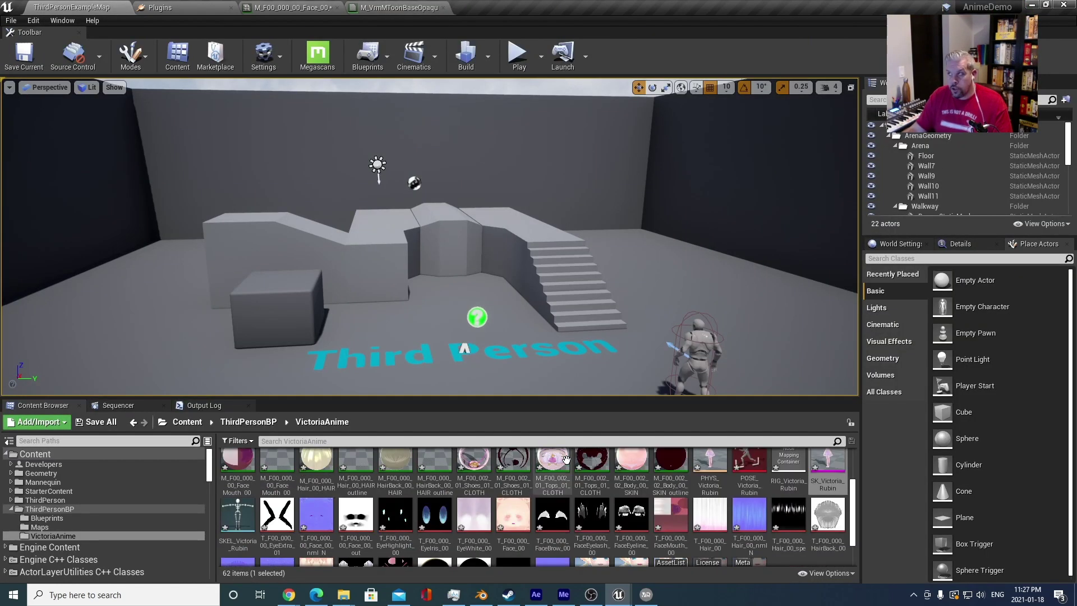
scroll(567, 453, "down", 1)
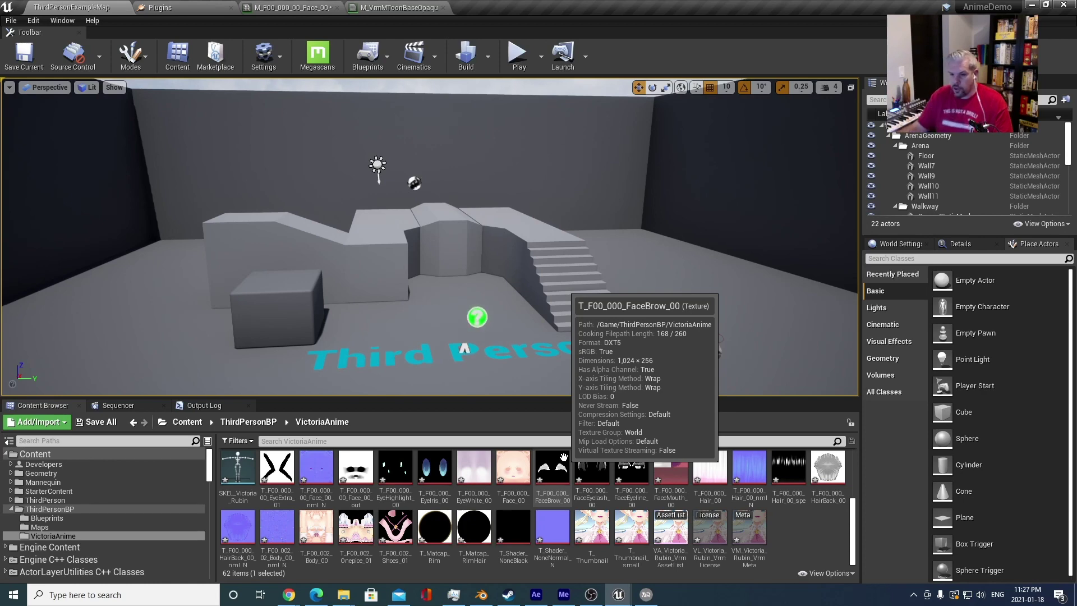
scroll(797, 527, "up", 6)
scroll(786, 528, "down", 6)
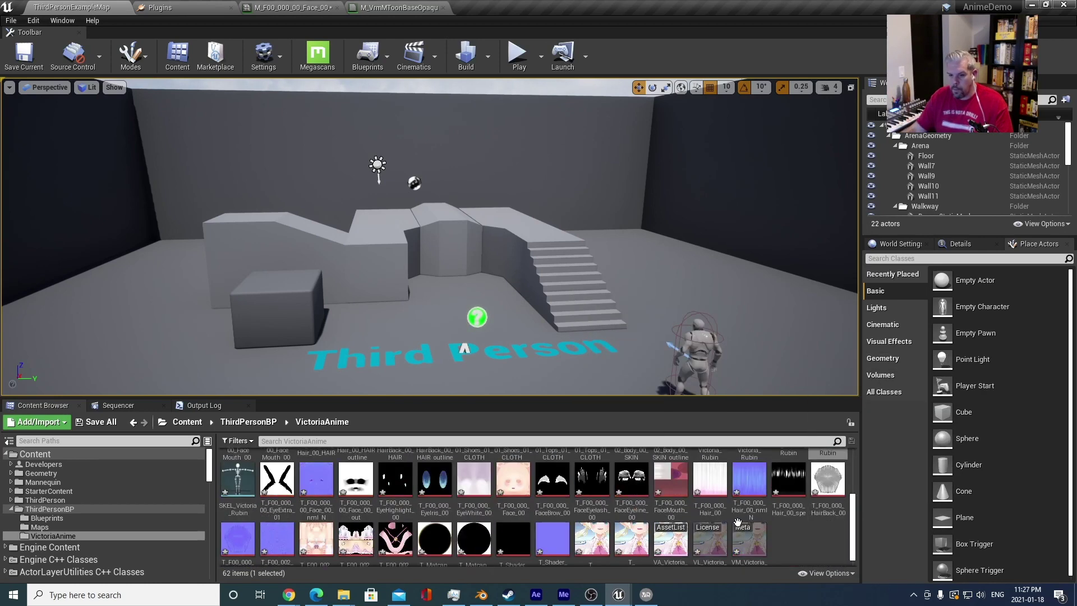
scroll(785, 527, "down", 1)
middle_click_drag(527, 290, 513, 302)
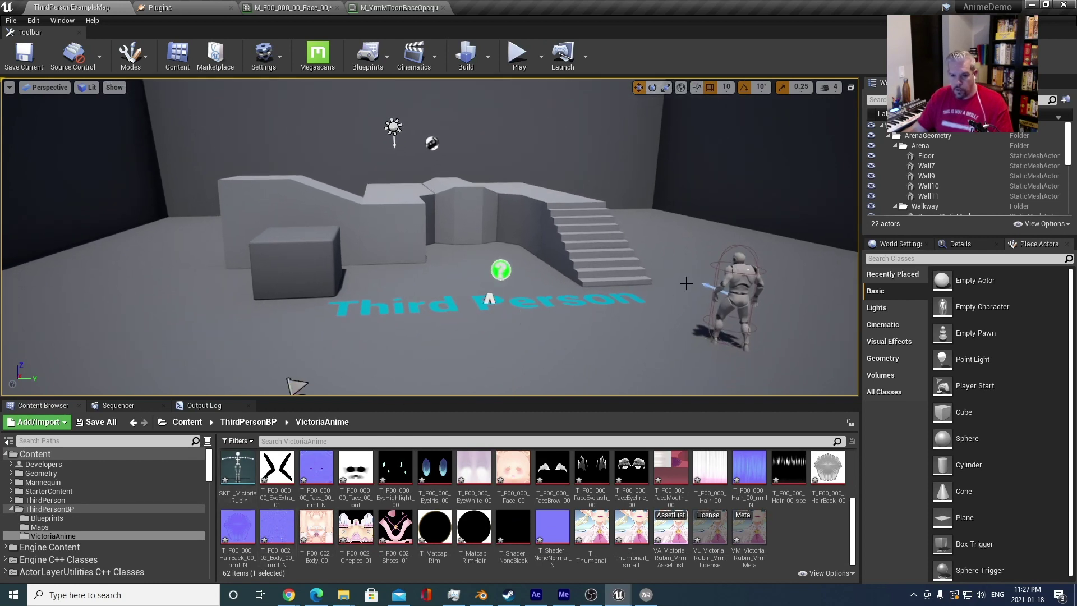
left_click(22, 509)
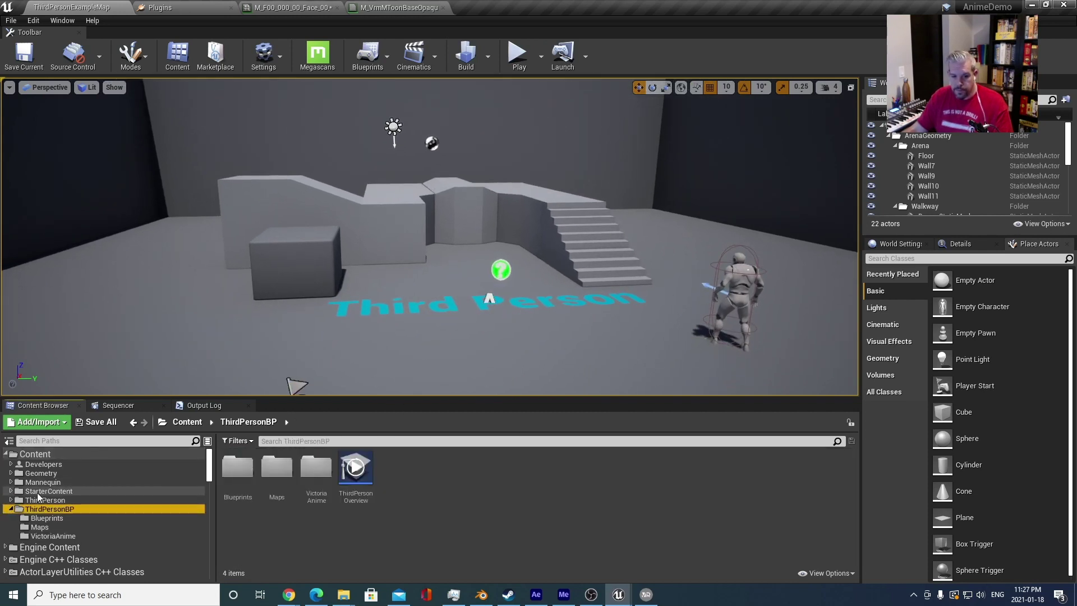
left_click(61, 534)
scroll(608, 524, "down", 2)
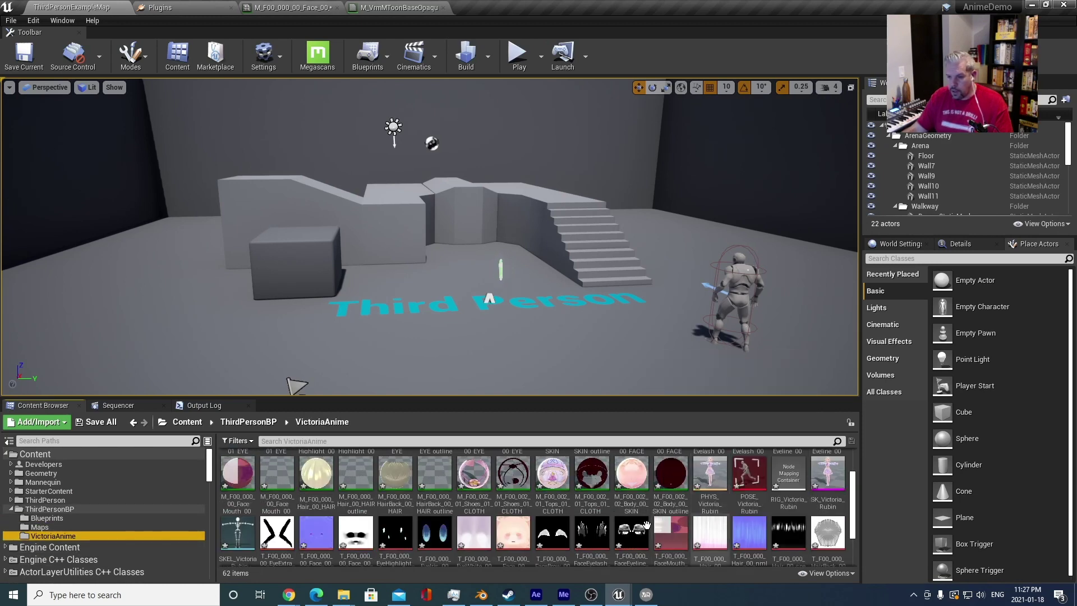
double_click(234, 516)
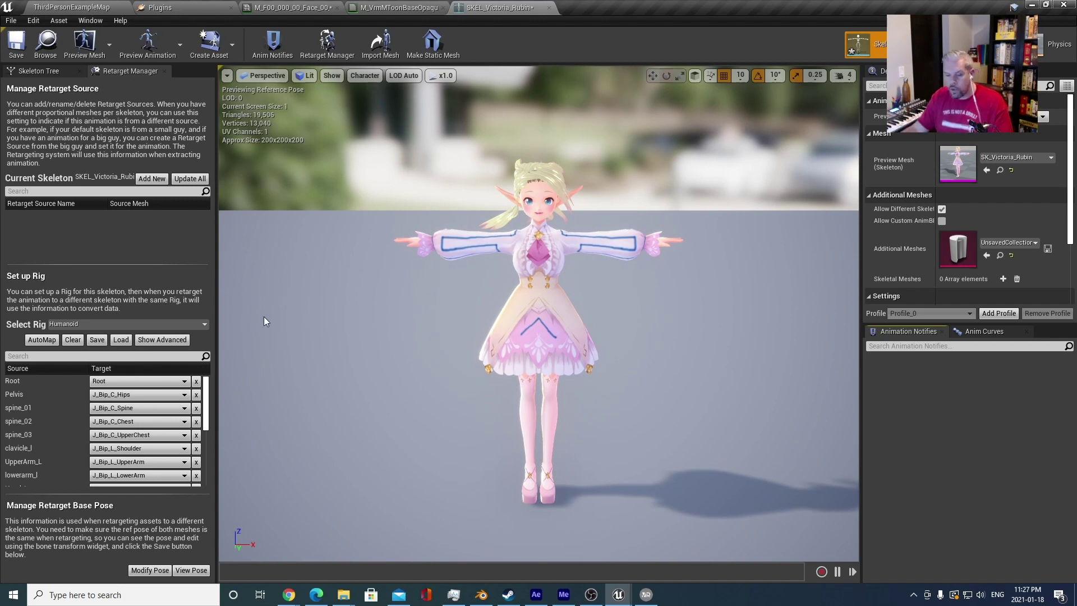
- Assign the Humanoid rig to the Victoria skeleton and add SK_Victoria_Rubin as a retarget source
left_click(78, 324)
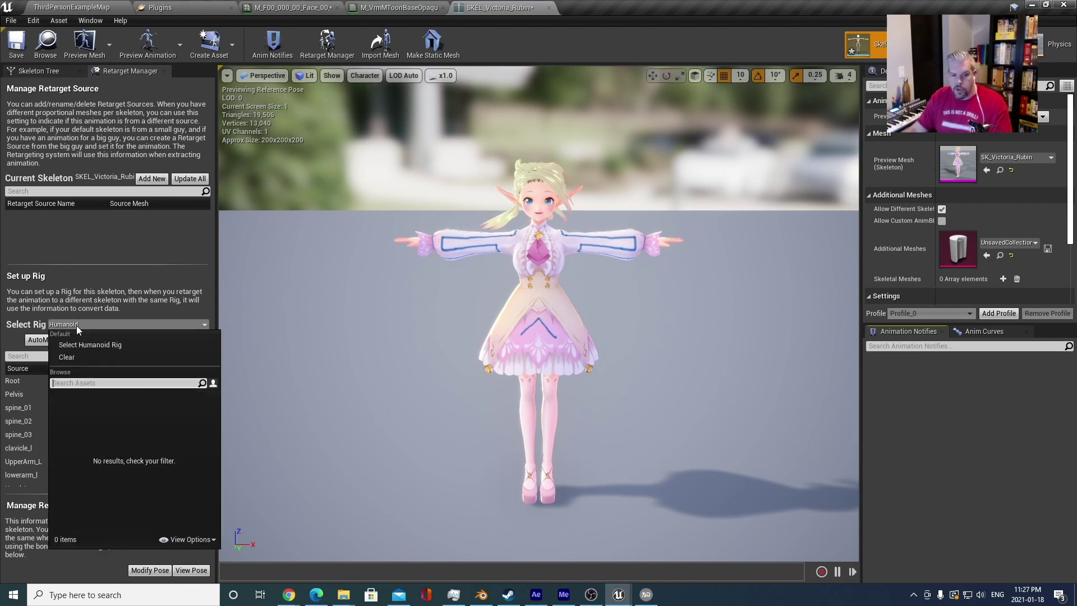
left_click(92, 344)
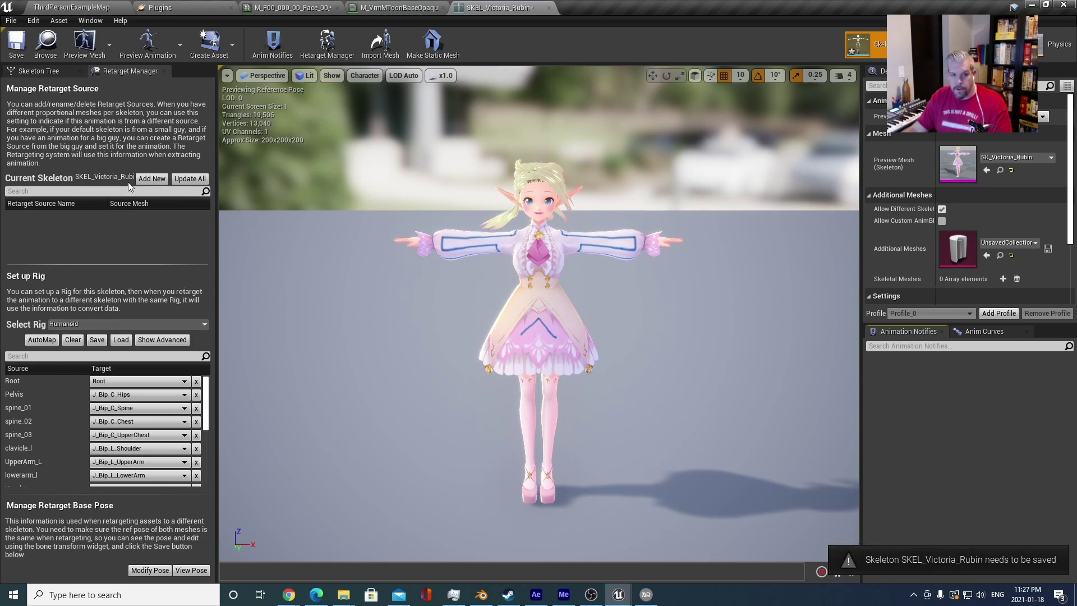
left_click(150, 178)
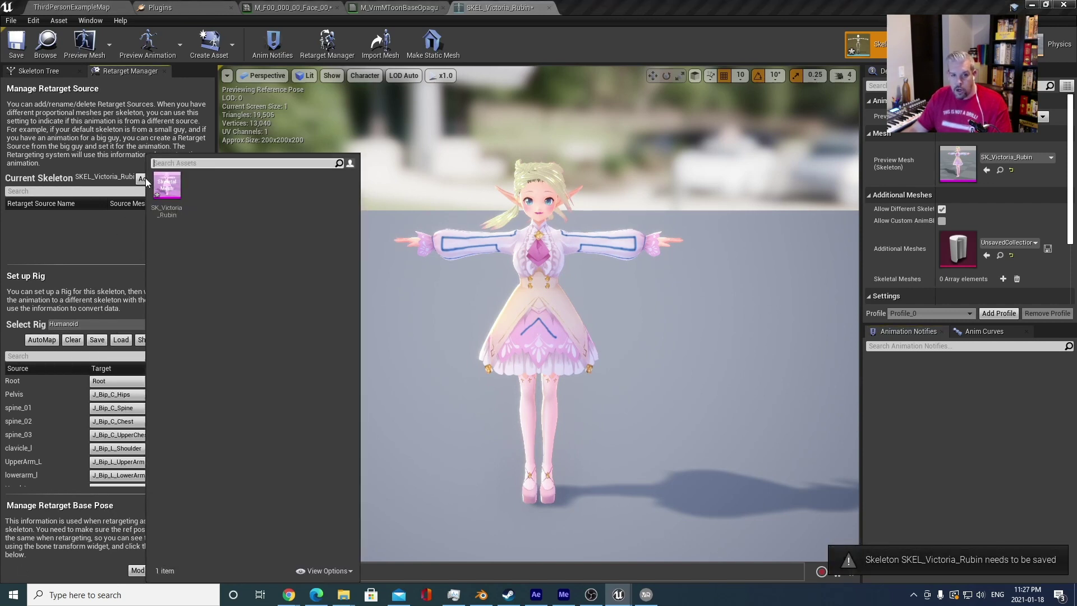
left_click(171, 203)
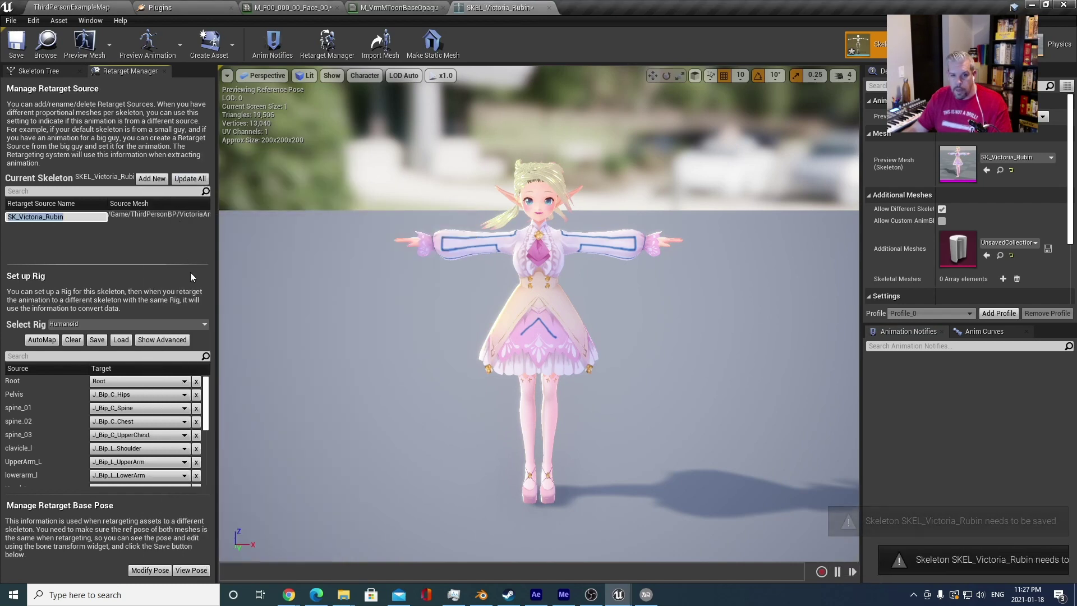
left_click(70, 238)
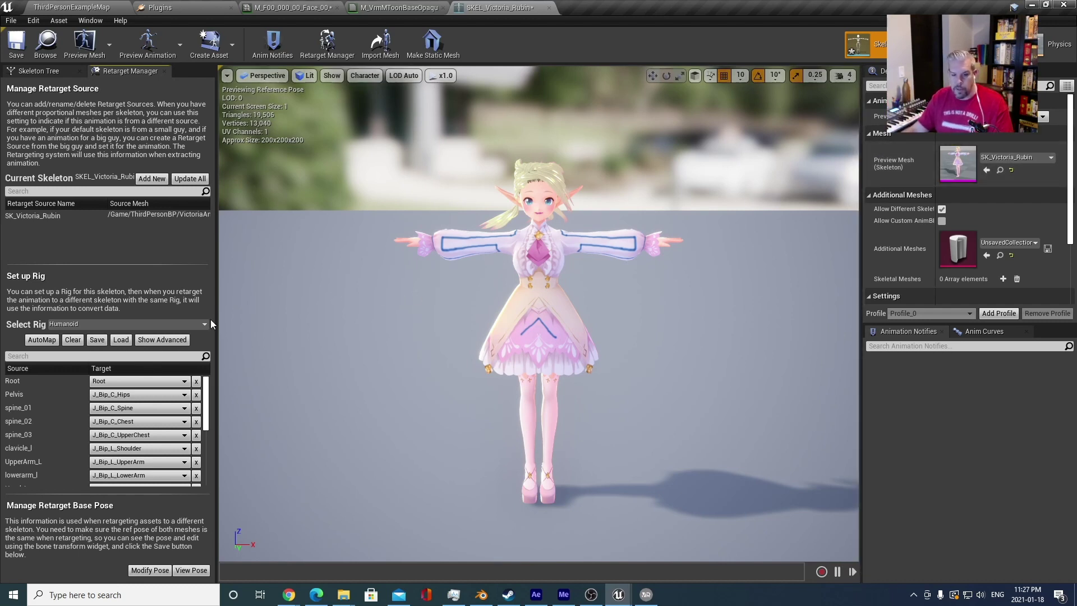
- Show the Victoria skeleton's retarget base pose and save the skeleton asset
left_click(189, 570)
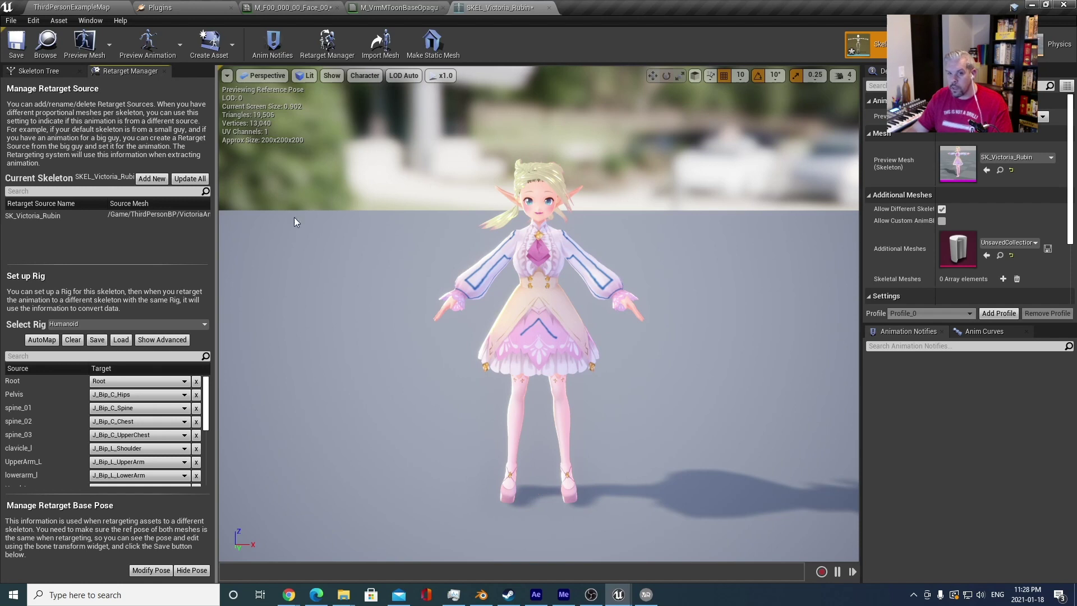
left_click(17, 49)
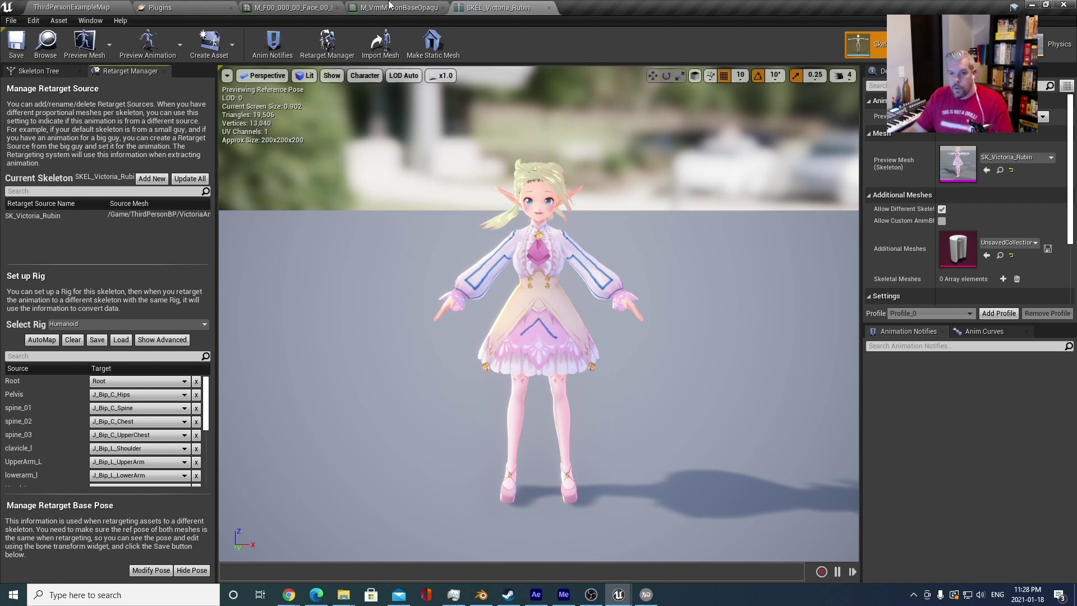
left_click(16, 49)
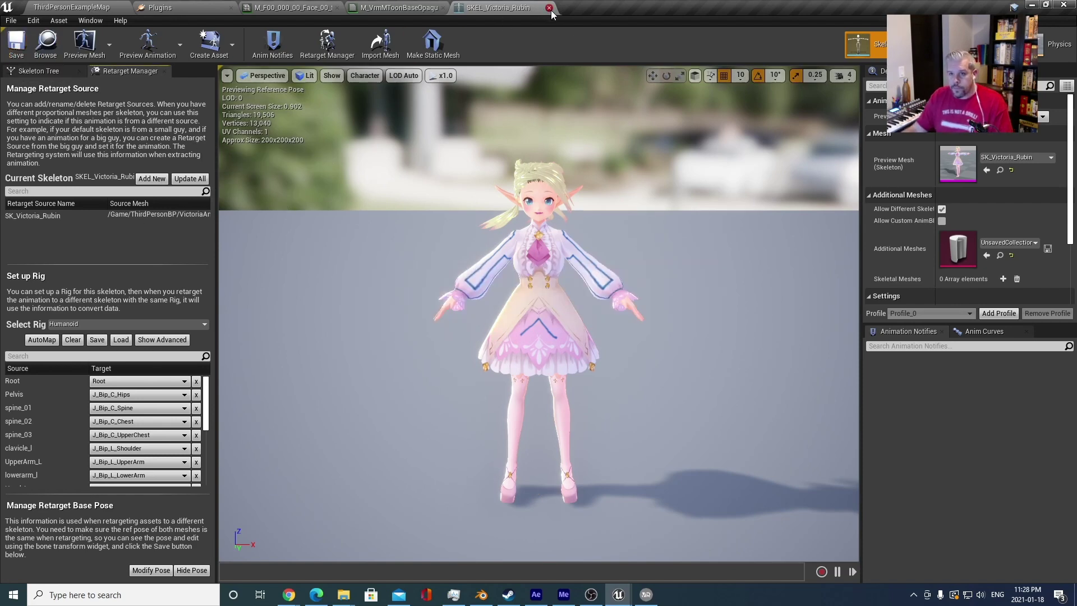
- Close the Victoria skeleton editor and open UE4_Mannequin_Skeleton from the Mannequin/Character/Mesh folder
left_click(549, 8)
left_click(72, 6)
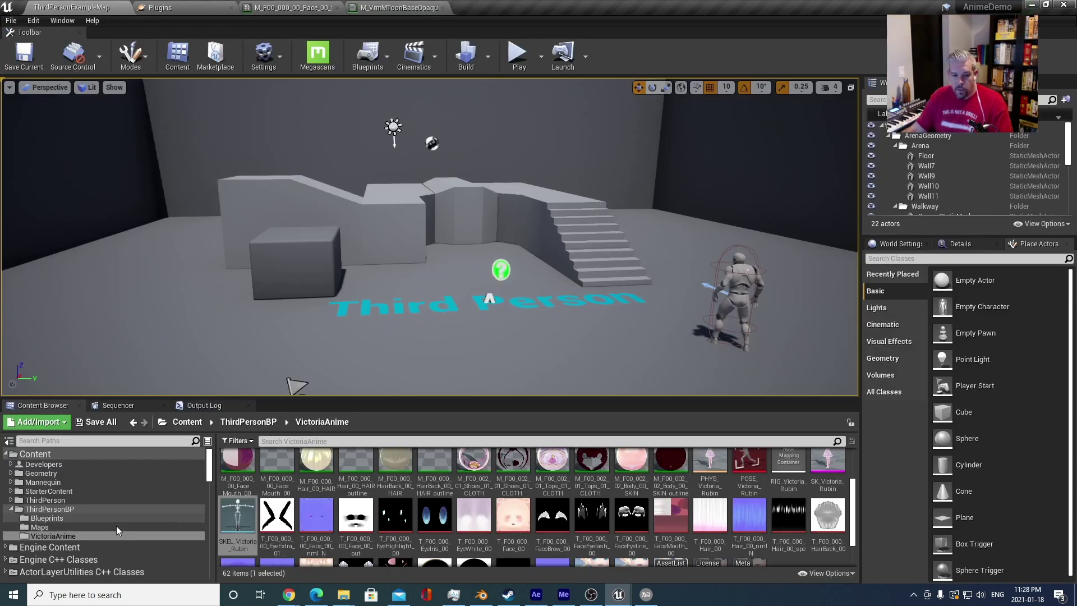
double_click(29, 482)
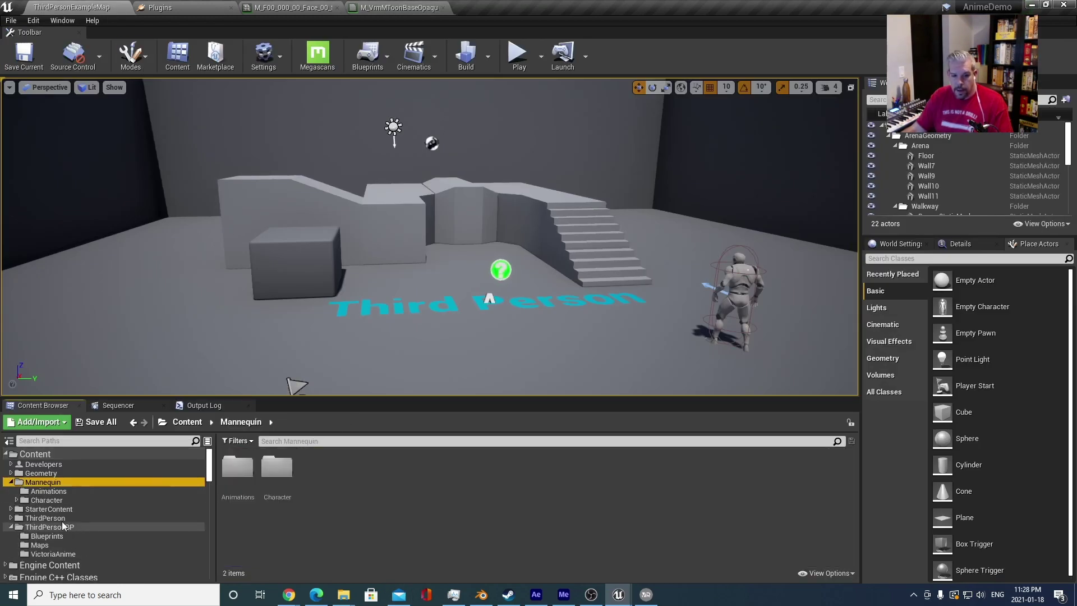
left_click(55, 491)
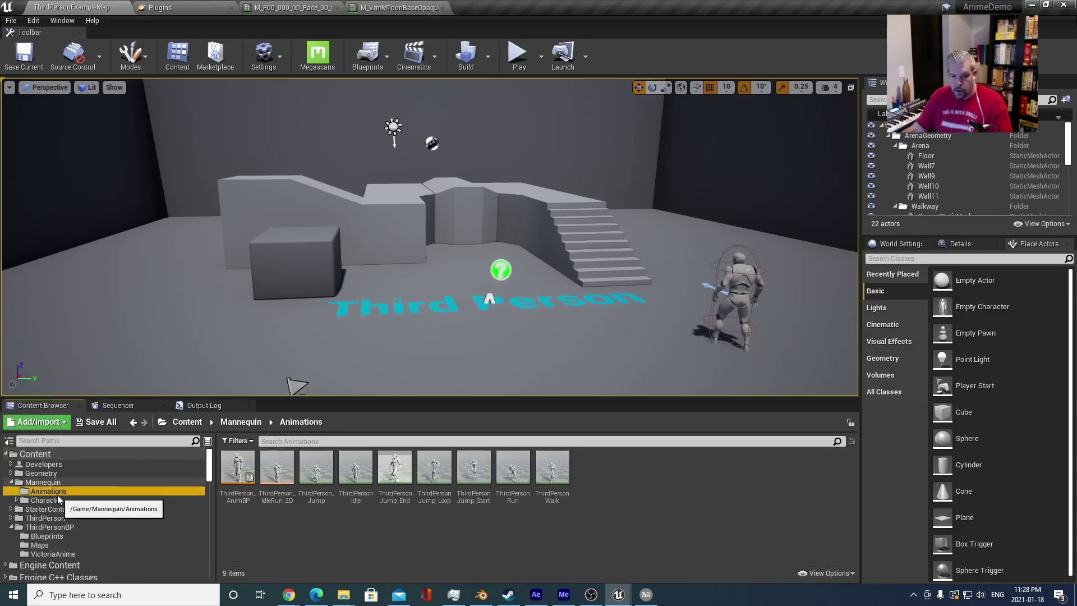
scroll(61, 506, "down", 4)
scroll(63, 521, "up", 4)
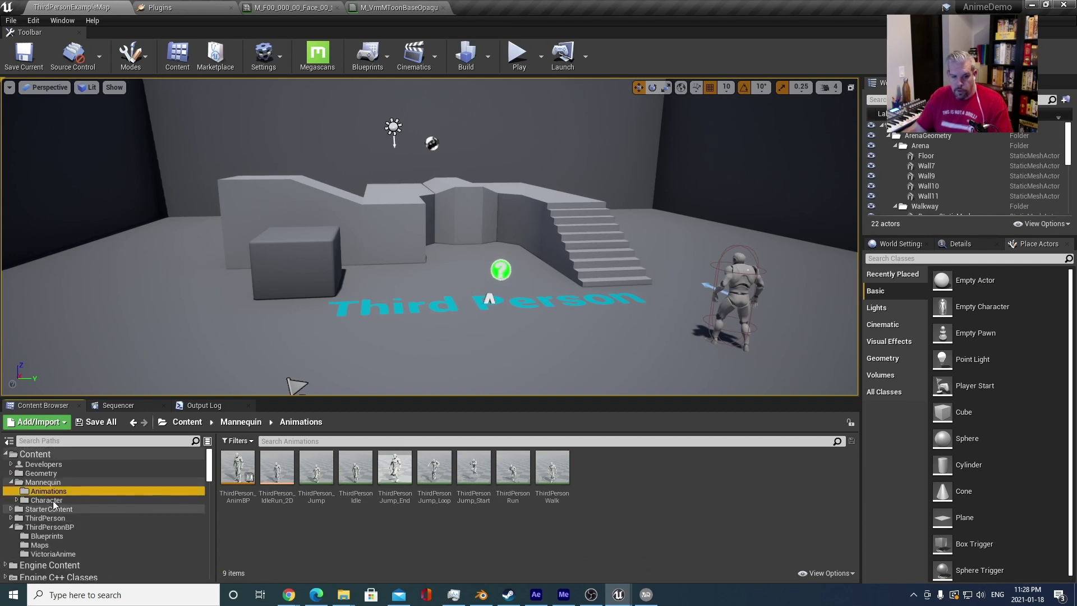
left_click(53, 499)
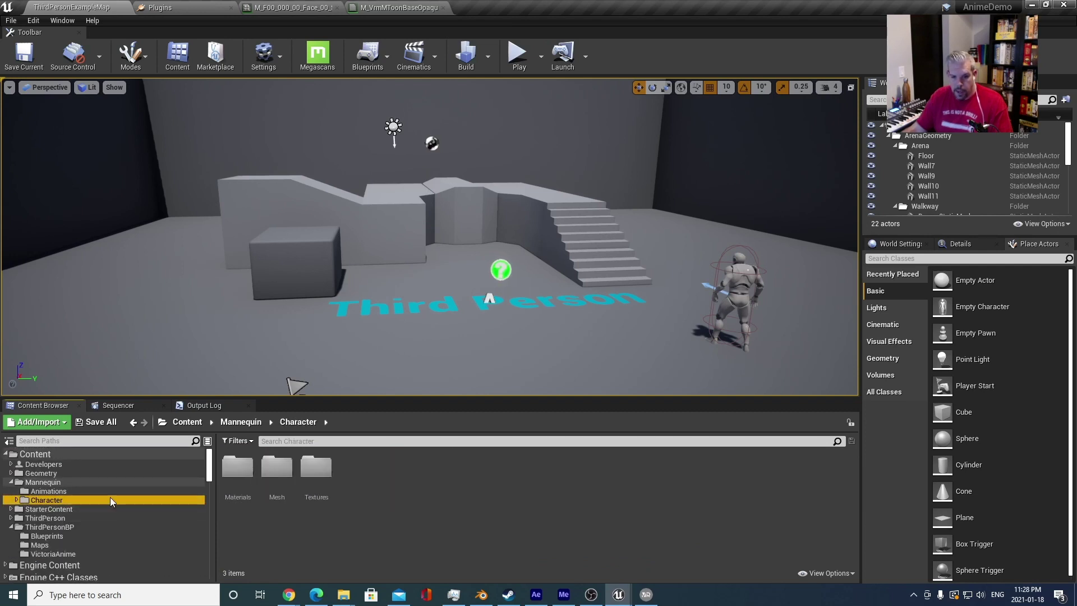
double_click(277, 466)
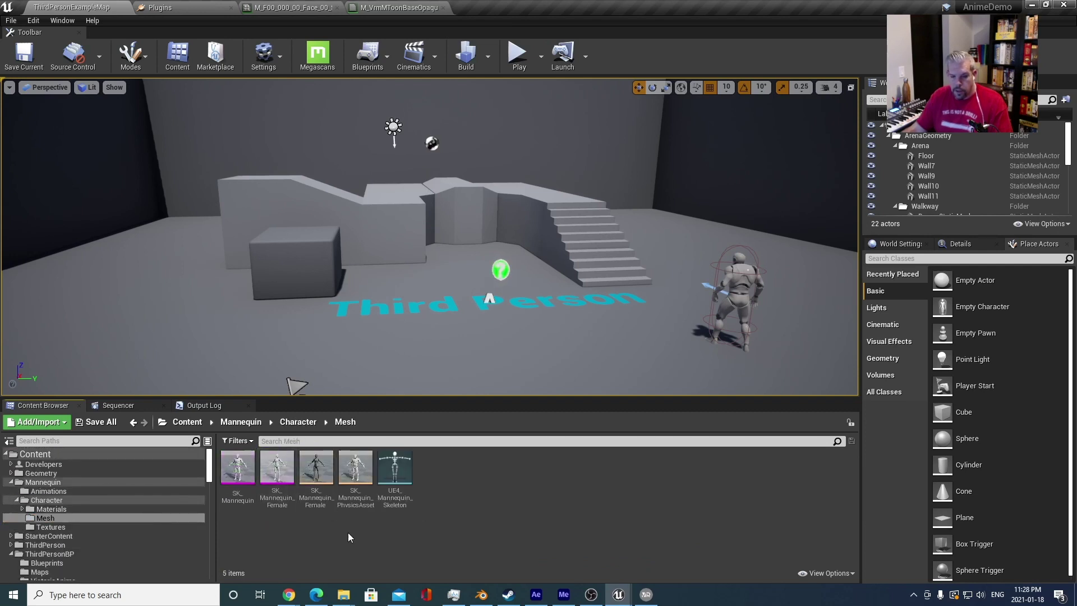
double_click(398, 469)
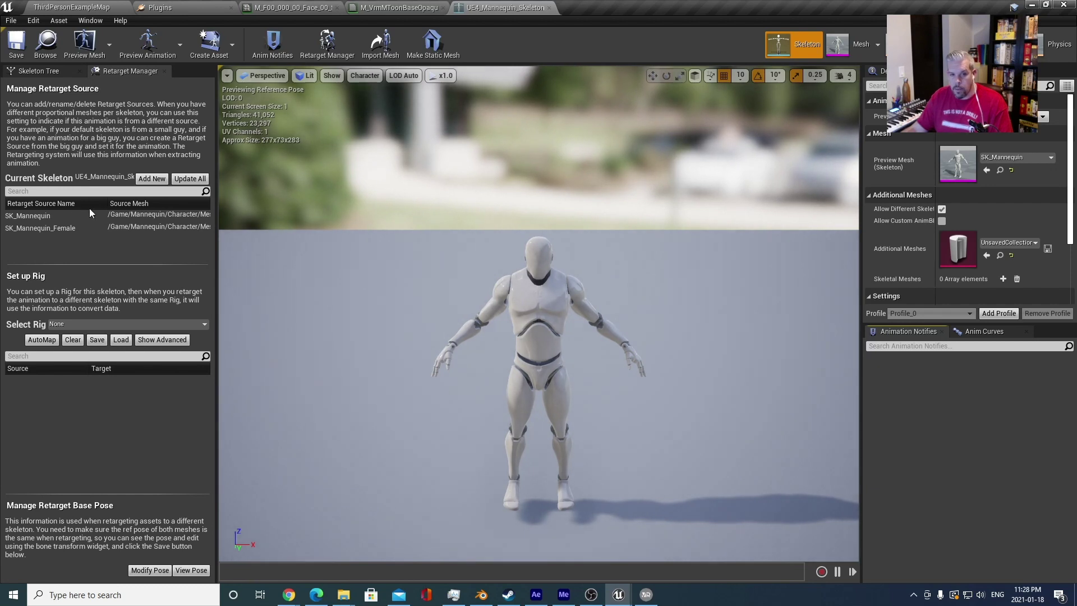
- Assign the Humanoid rig to the mannequin skeleton and show its retarget base pose
left_click(89, 325)
left_click(93, 345)
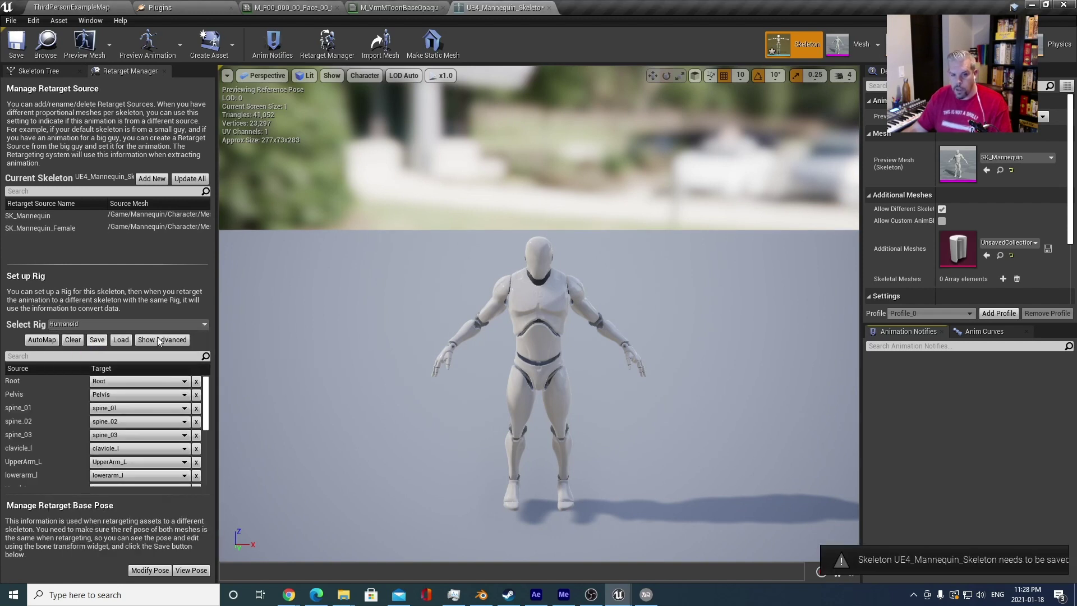
left_click(183, 569)
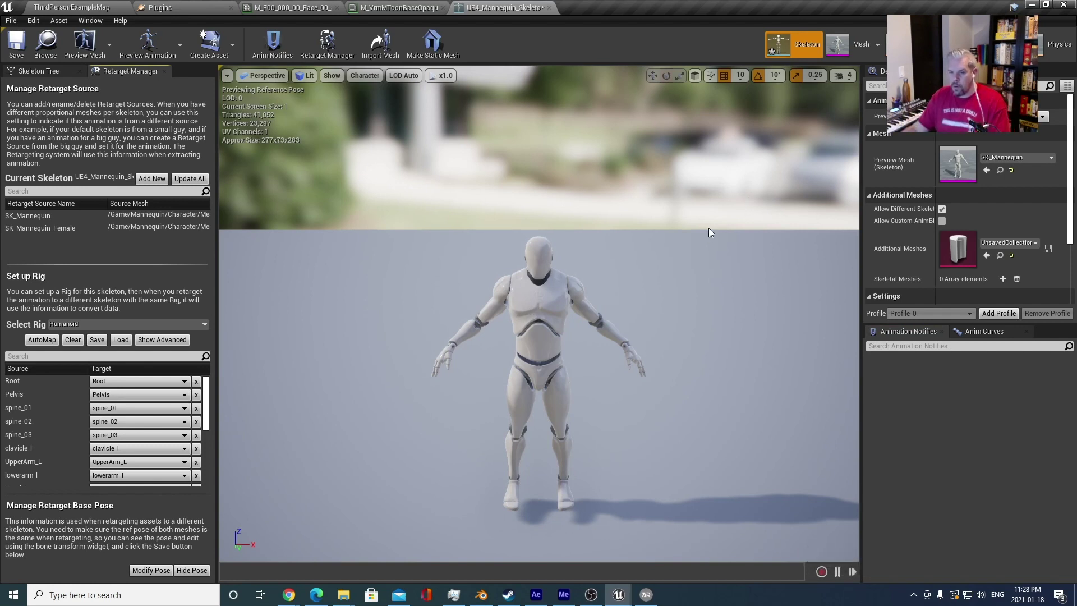
left_click(542, 311)
mouse_move(579, 281)
left_mouse_down()
mouse_move(567, 273)
mouse_move(589, 290)
mouse_move(580, 282)
left_mouse_up()
left_click(700, 290)
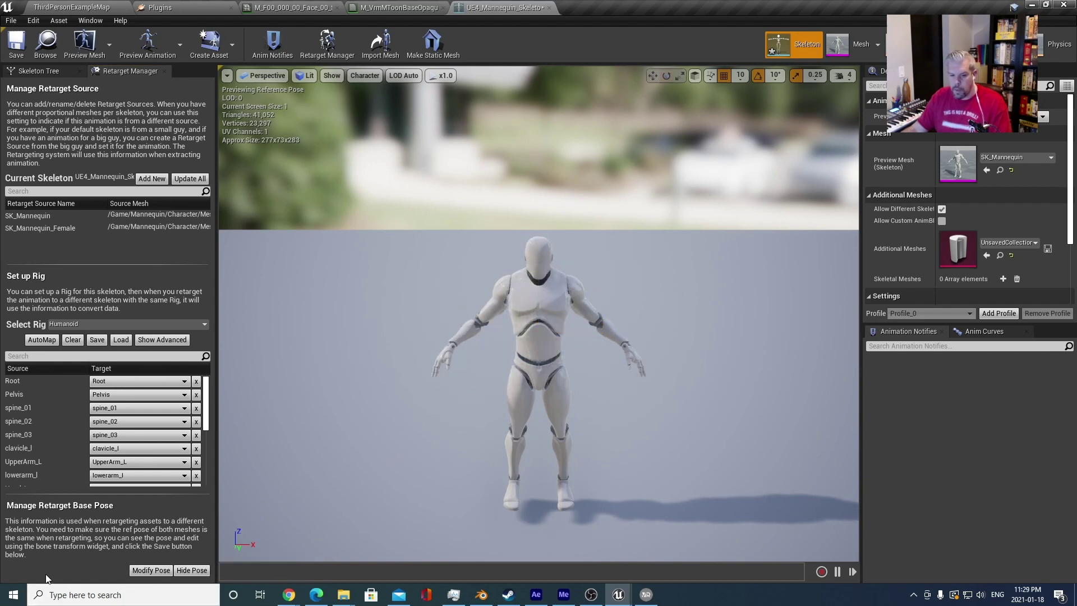
- Check the mannequin's Modify Pose options and its available preview animations without choosing any
scroll(325, 512, "up", 2)
left_click(151, 570)
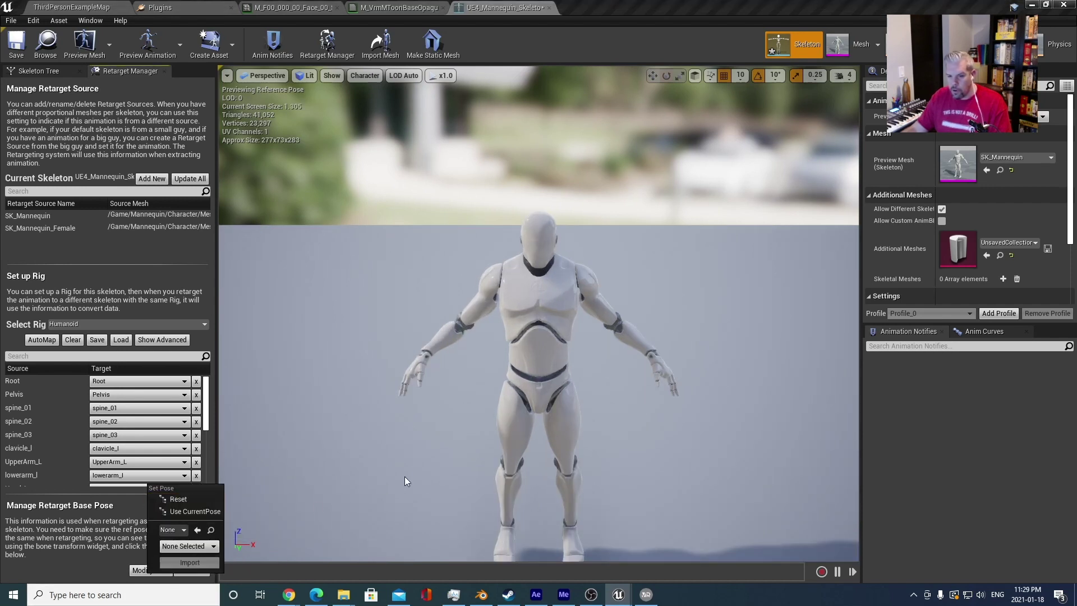
left_click(367, 487)
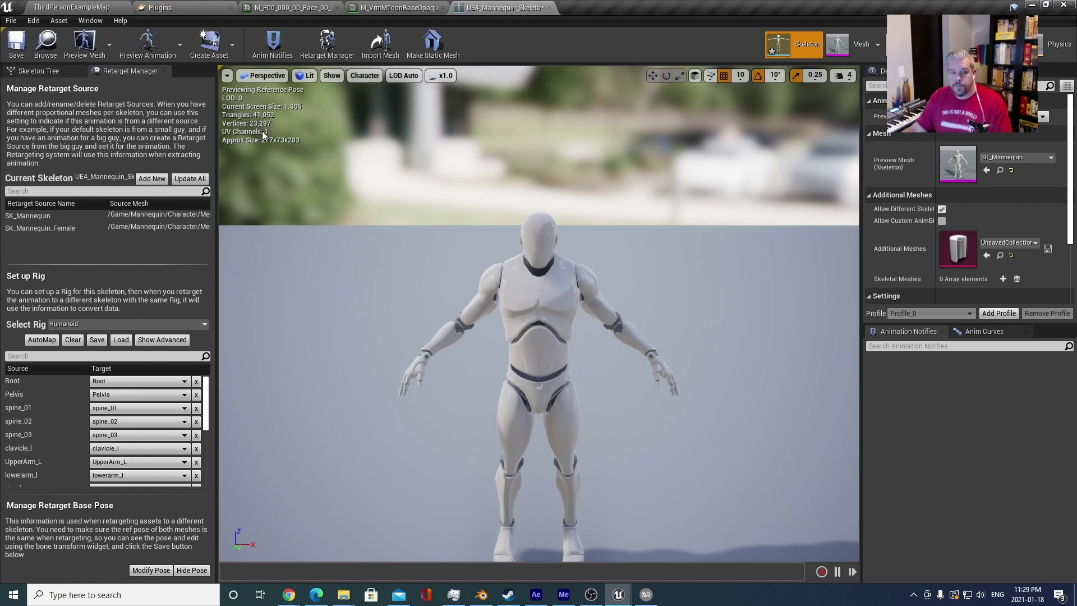
left_click(172, 48)
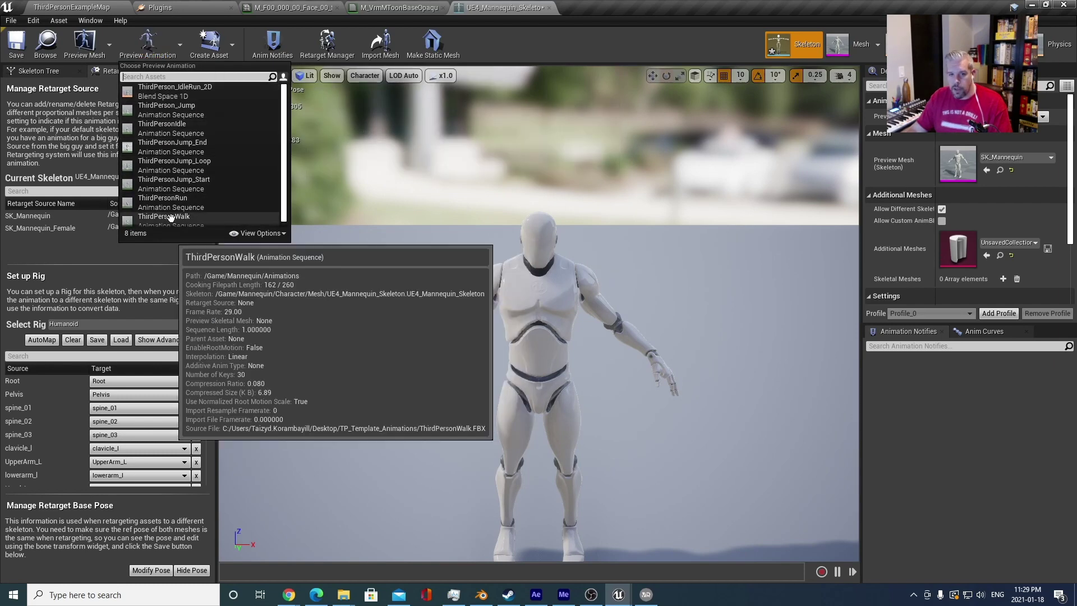
left_click(375, 277)
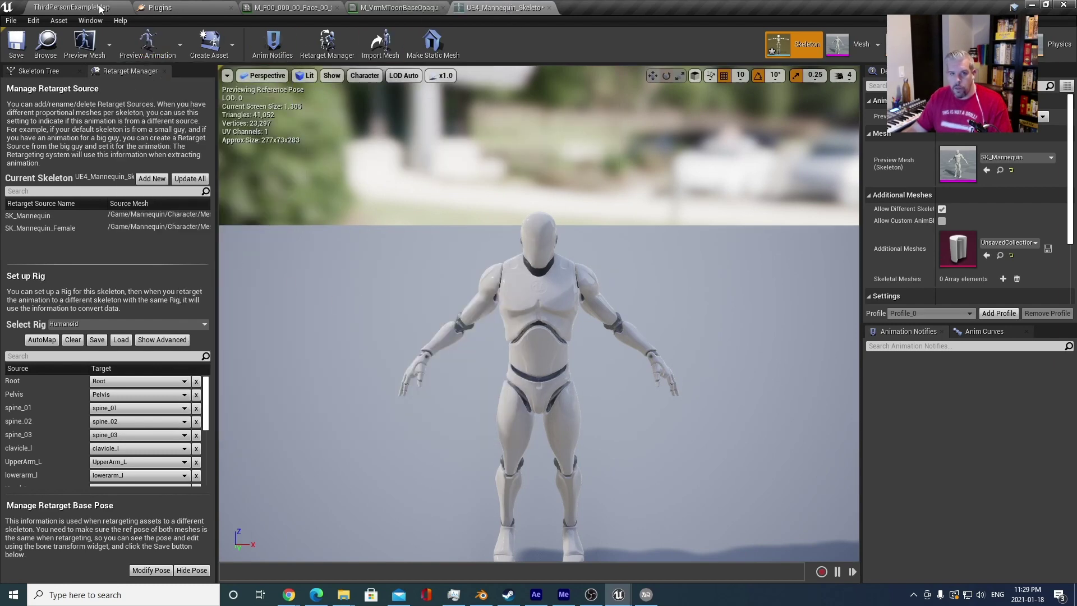
- Go back to the level's VictoriaAnime folder and reopen the SKEL_Victoria_Rubin skeleton
left_click(101, 8)
scroll(143, 518, "down", 3)
left_click(111, 526)
scroll(449, 521, "down", 7)
scroll(651, 530, "up", 7)
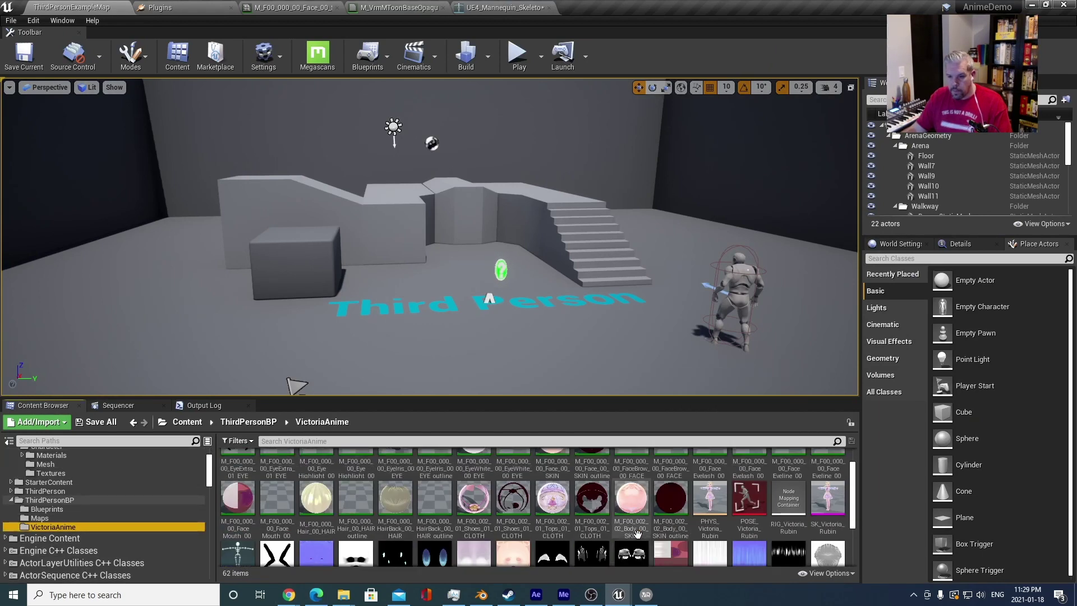
scroll(661, 531, "down", 1)
scroll(393, 524, "down", 5)
double_click(233, 487)
- Preview the POSE_Victoria_Rubin pose asset on the Victoria skeleton and recheck the available preview animations
left_click(179, 44)
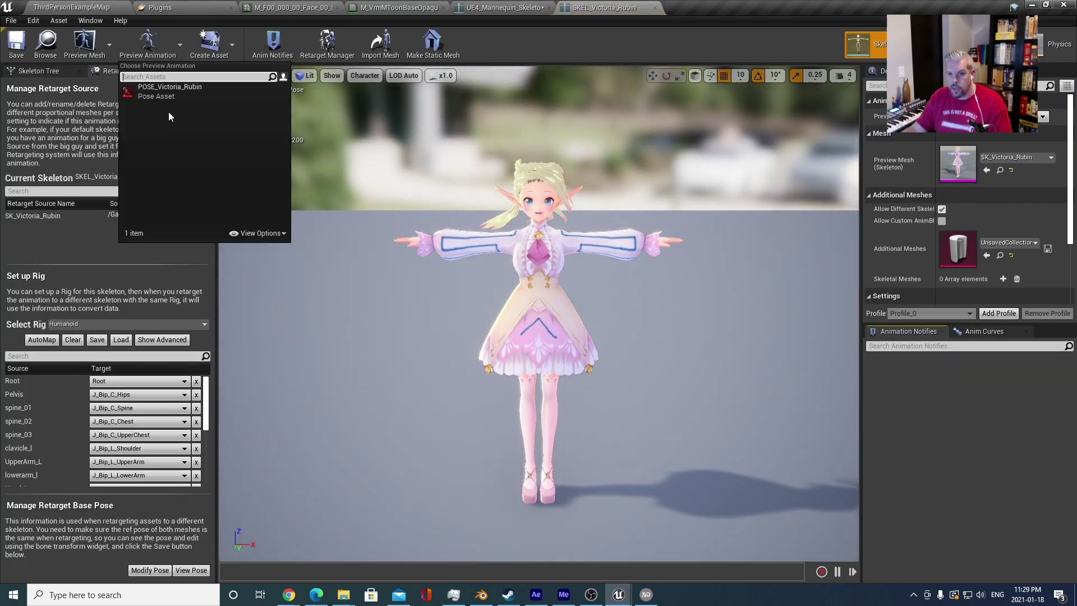
left_click(167, 91)
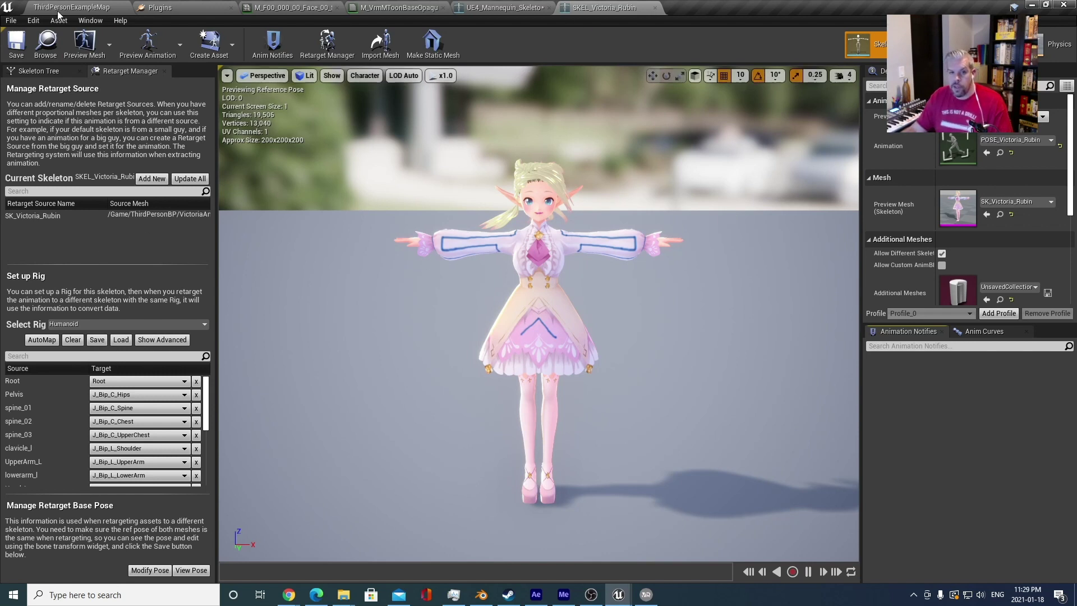
left_click(141, 39)
left_click(359, 146)
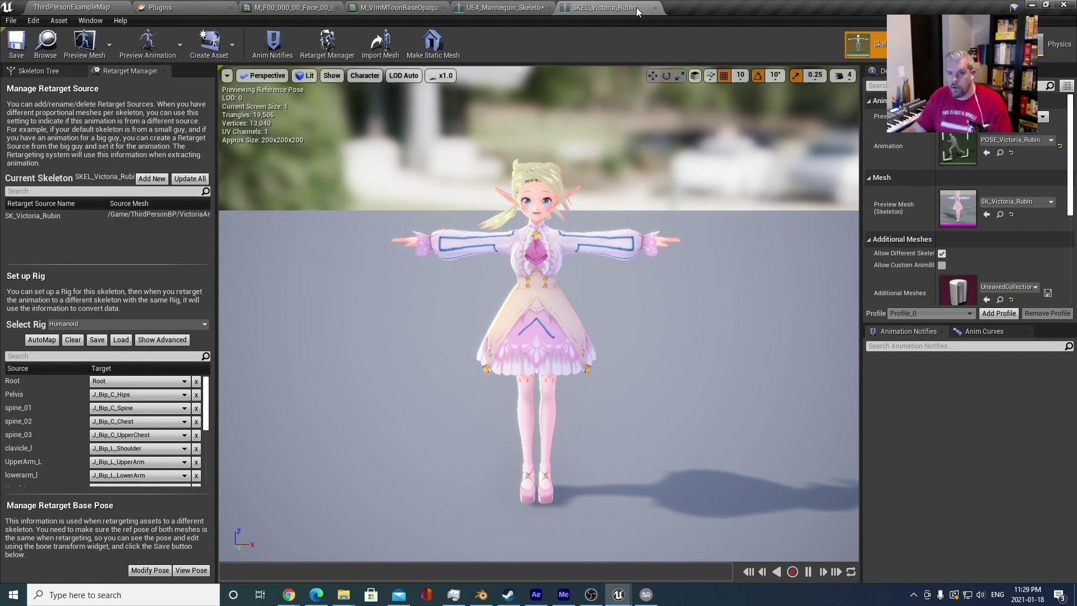
- Compare the mannequin and Victoria skeleton poses and open the Mannequin's Animations folder from the level
left_click(524, 8)
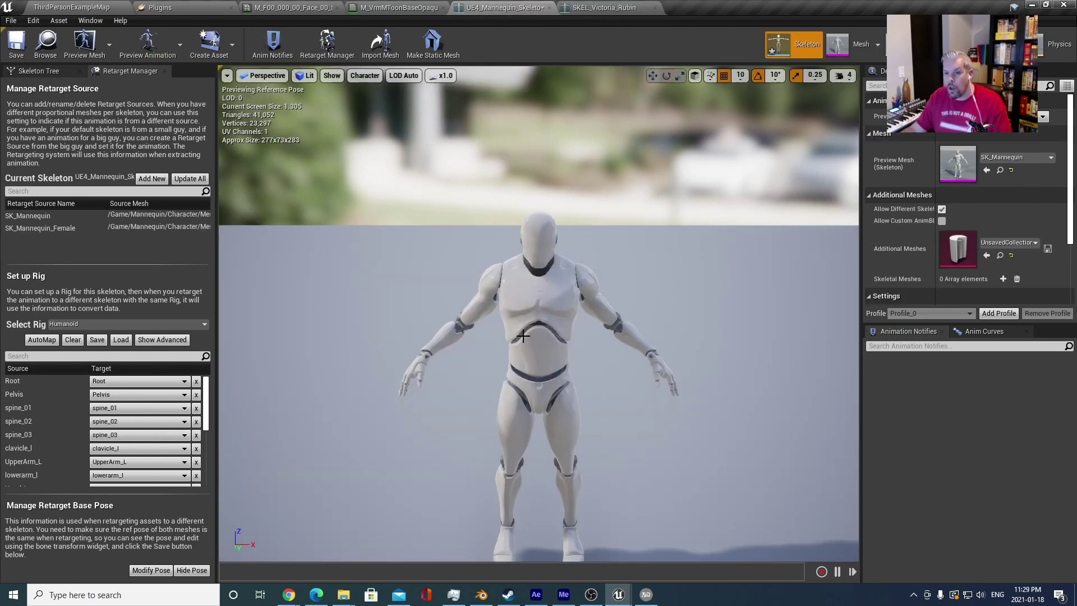
left_click(603, 7)
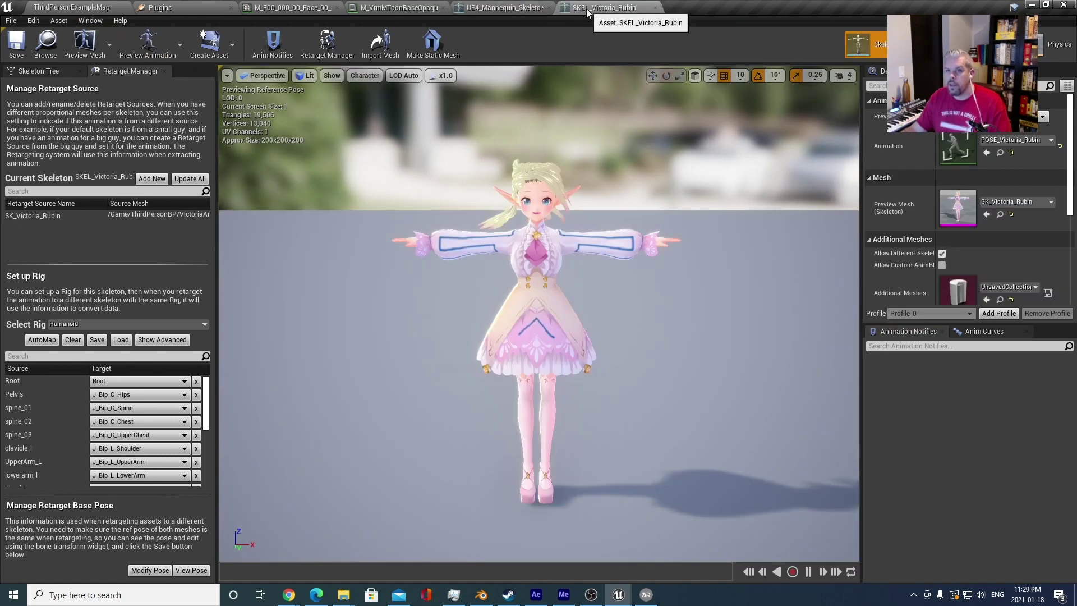
left_click(33, 7)
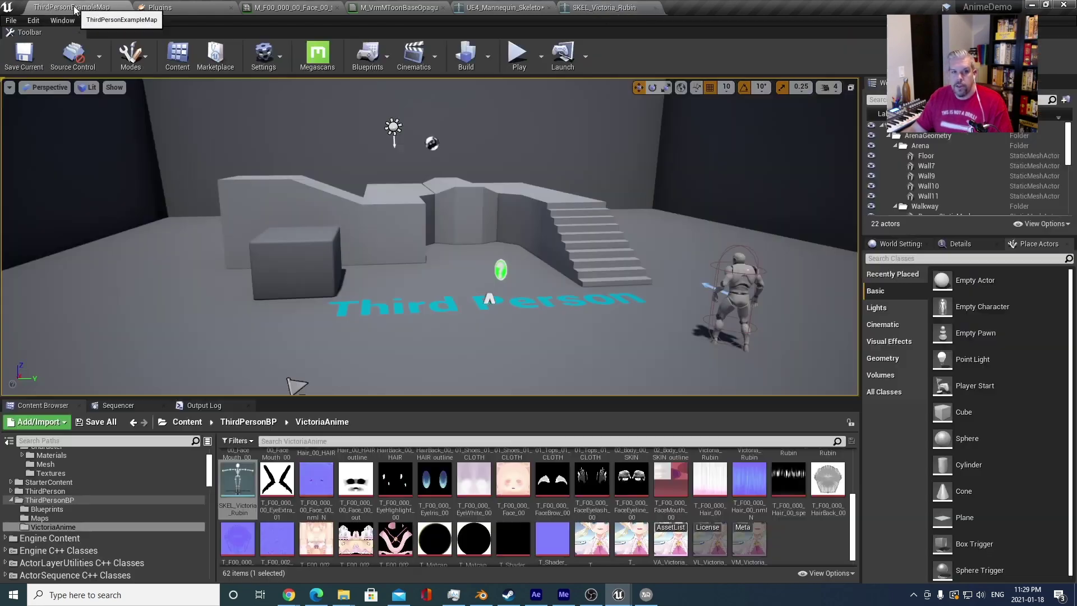
left_click(66, 500)
scroll(70, 493, "up", 2)
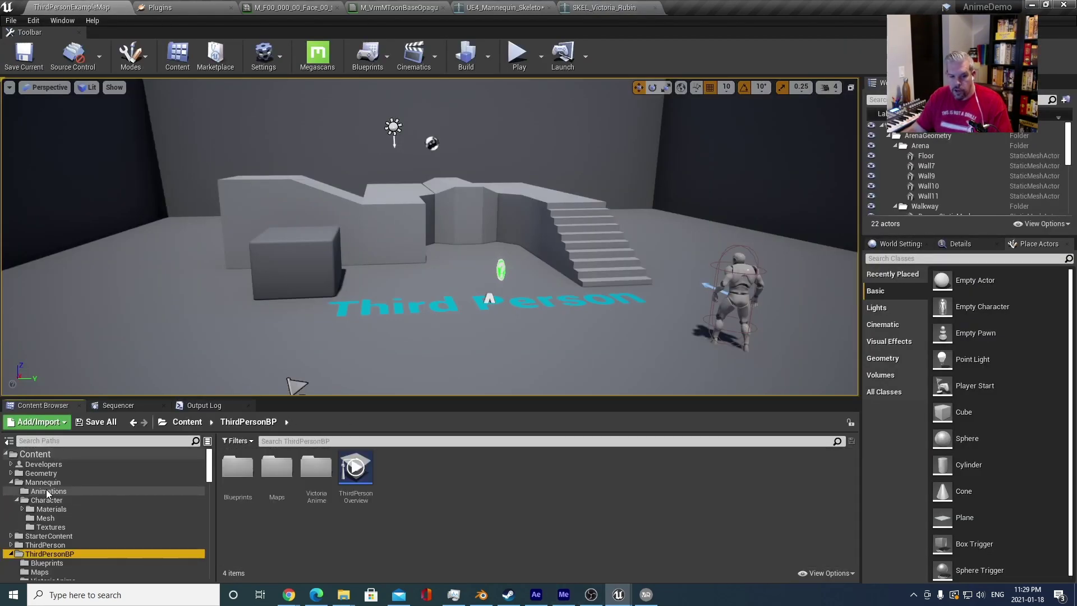
left_click(47, 491)
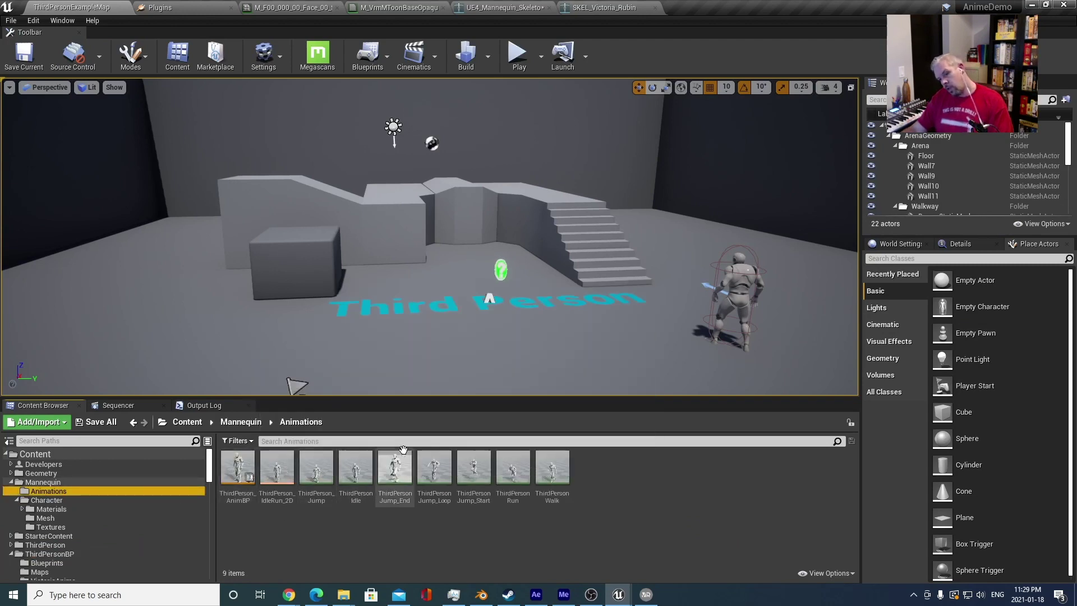
- Check the retargeting options for the ThirdPersonWalk animation without running any
right_click(554, 471)
mouse_move(667, 149)
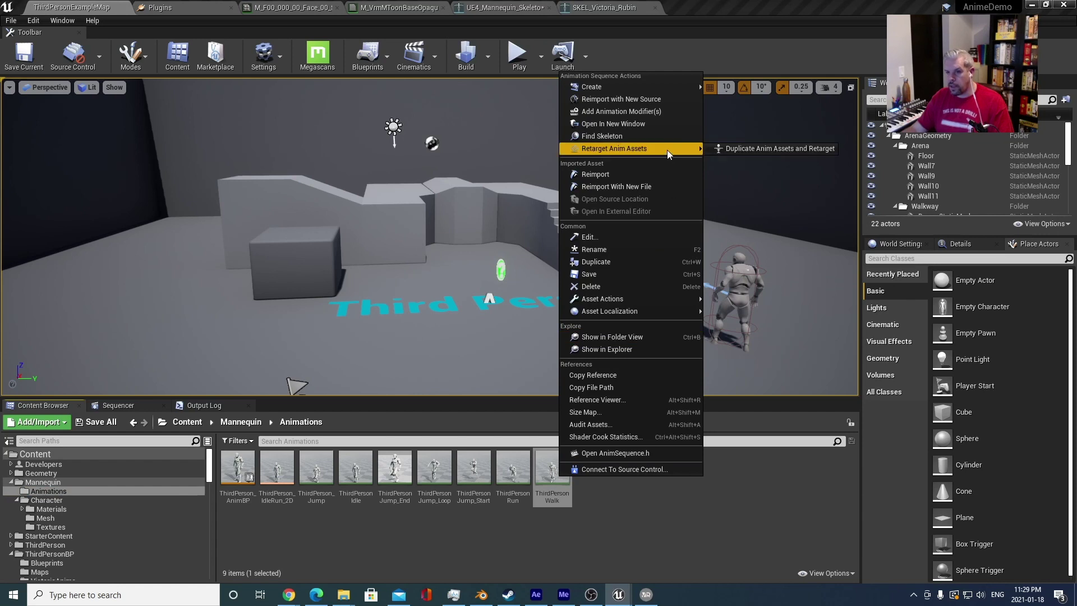
left_click(682, 514)
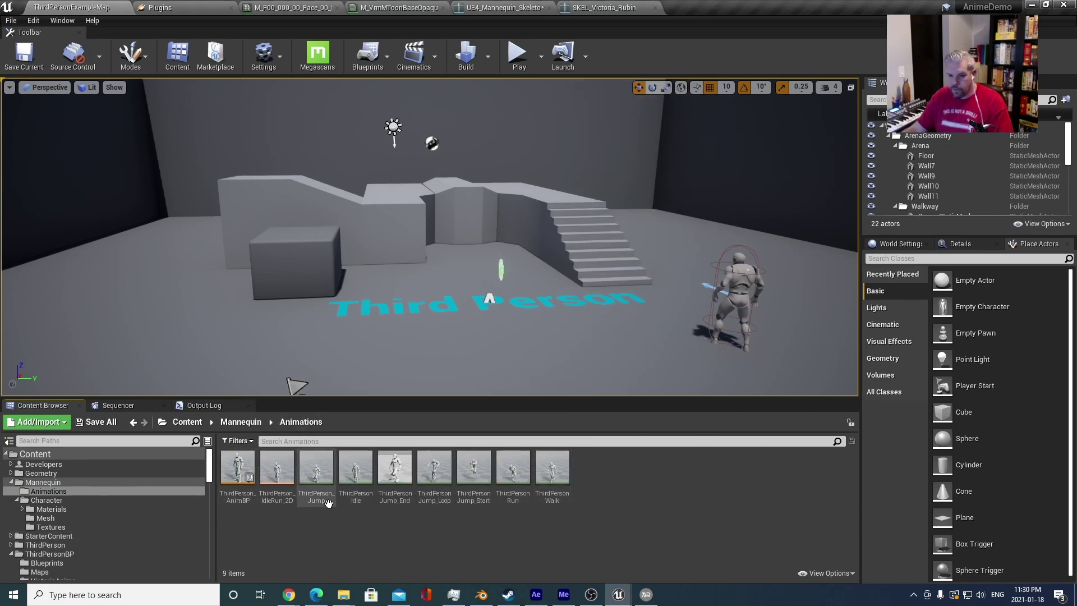
- Inspect the animations of the ThirdPerson_AnimBP blueprint, preview ThirdPersonJump_Loop, and return to the level
double_click(236, 473)
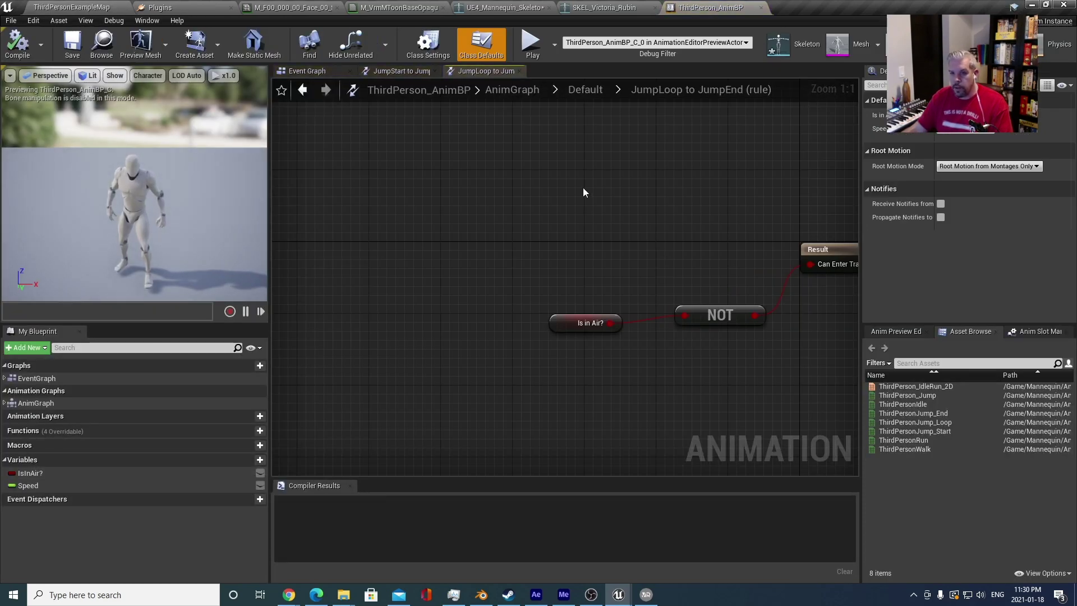
left_click(898, 397)
left_click(902, 413)
left_click(903, 430)
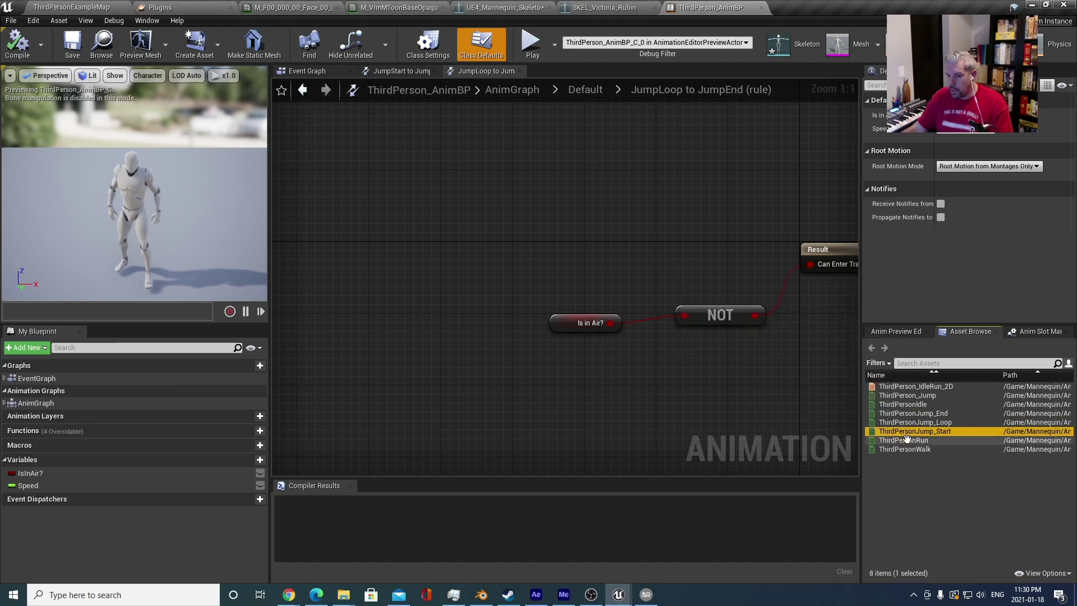
left_click(906, 450)
double_click(924, 422)
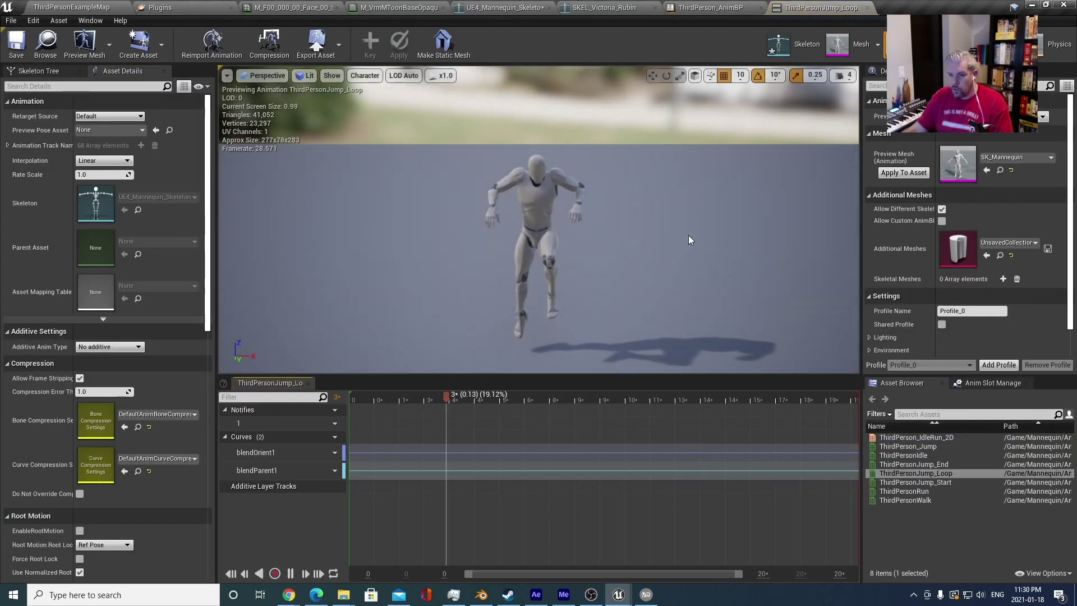
left_click(867, 8)
left_click(61, 7)
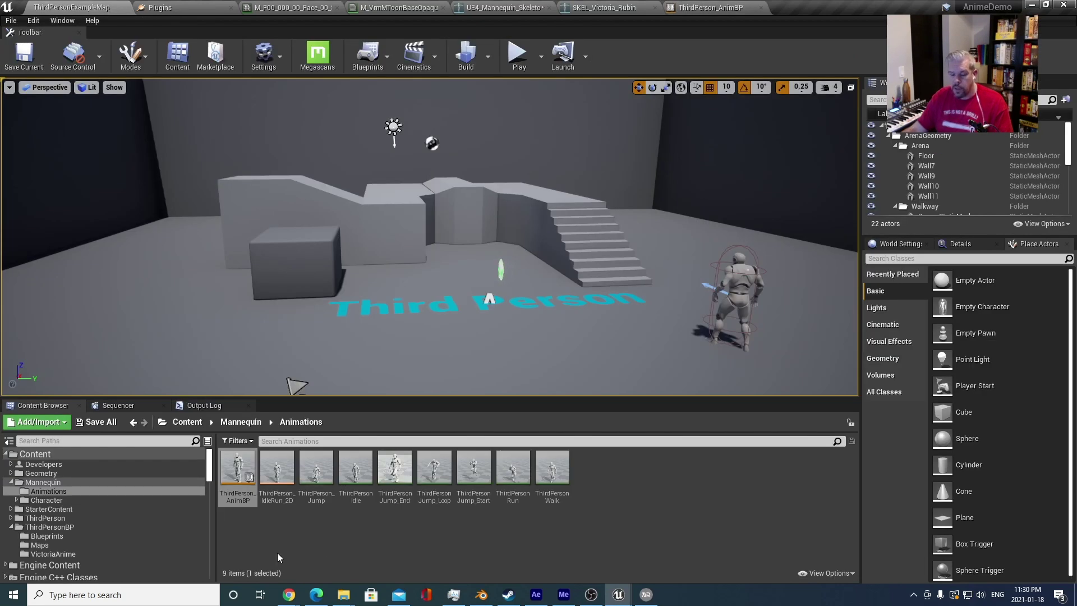
- Start duplicating and retargeting ThirdPerson_AnimBP with SKEL_Victoria_Rubin as target skeleton and Convert Spaces to new Skeleton turned off
right_click(233, 471)
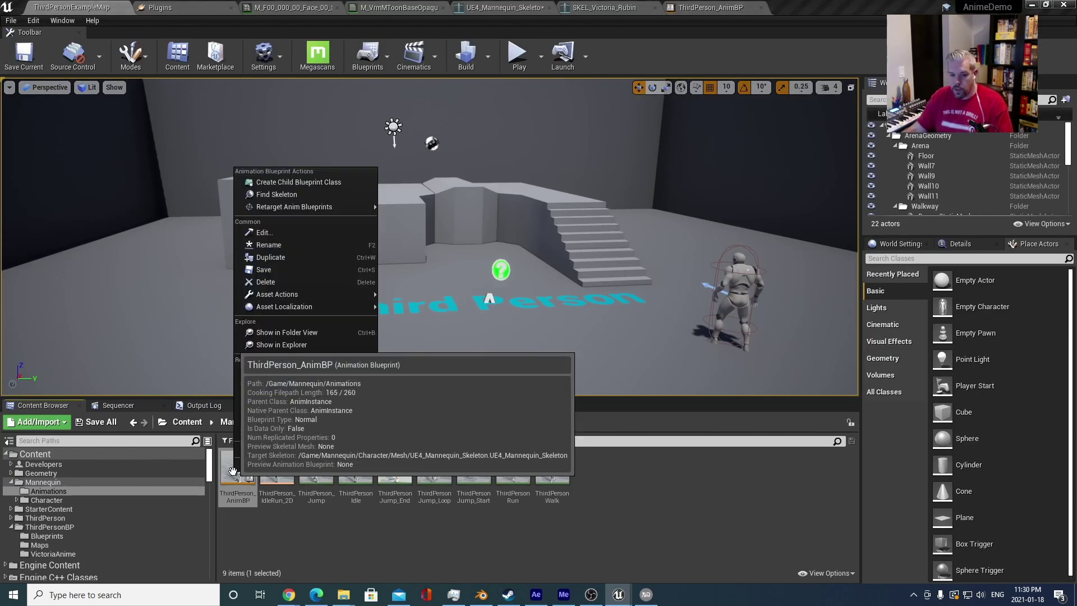
mouse_move(365, 207)
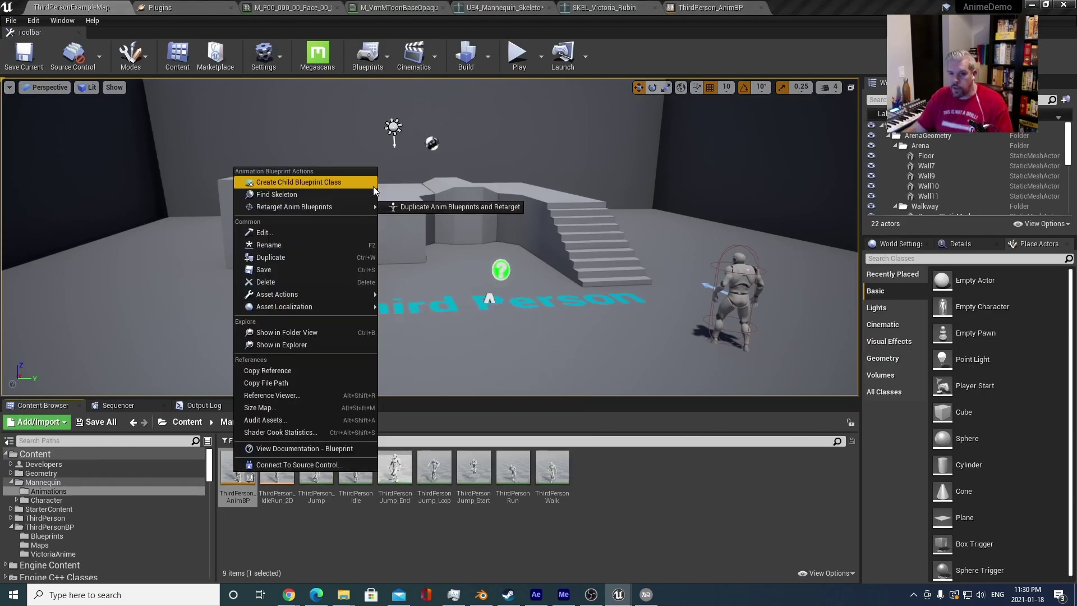
left_click(413, 207)
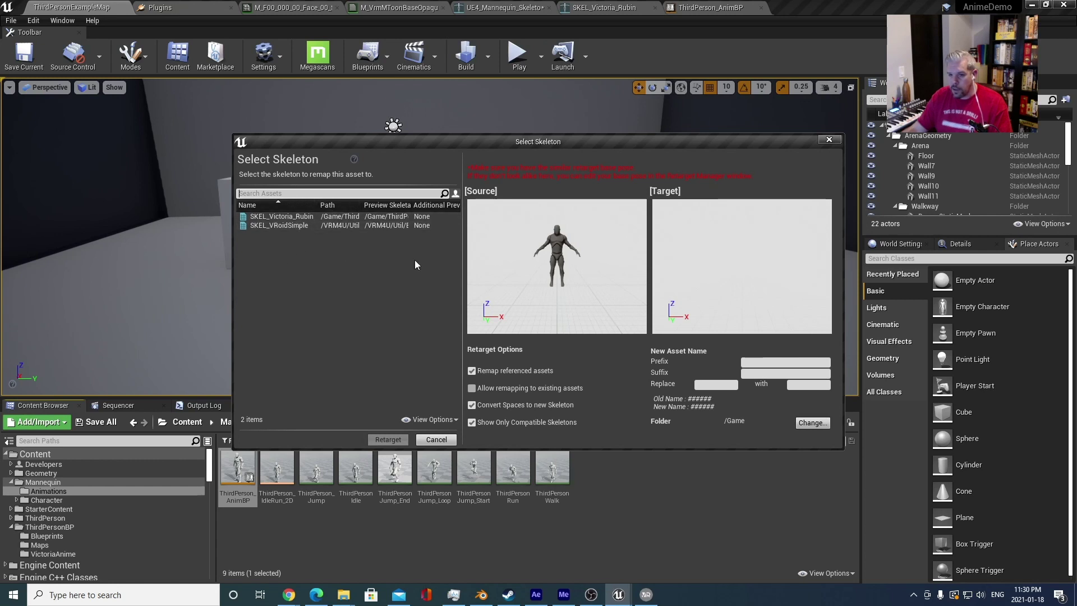
left_click(283, 225)
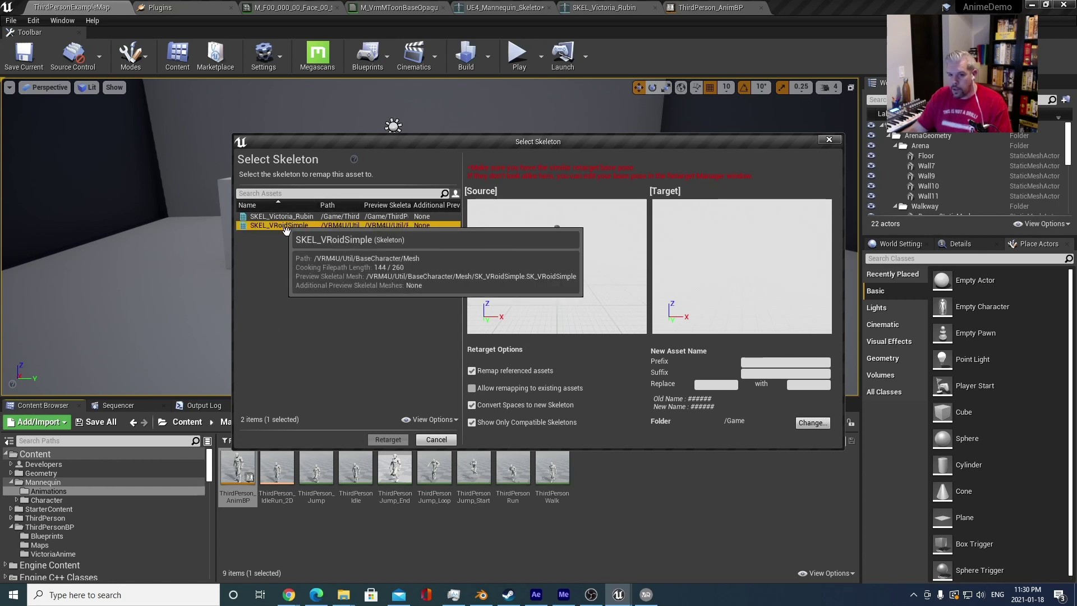
left_click(301, 217)
left_click(286, 226)
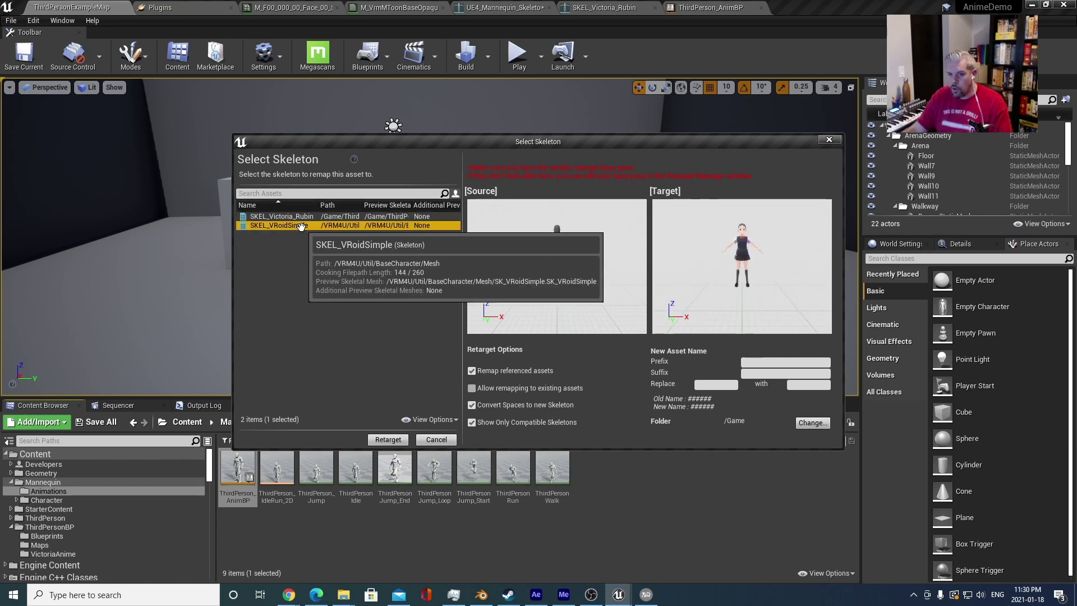
left_click(287, 215)
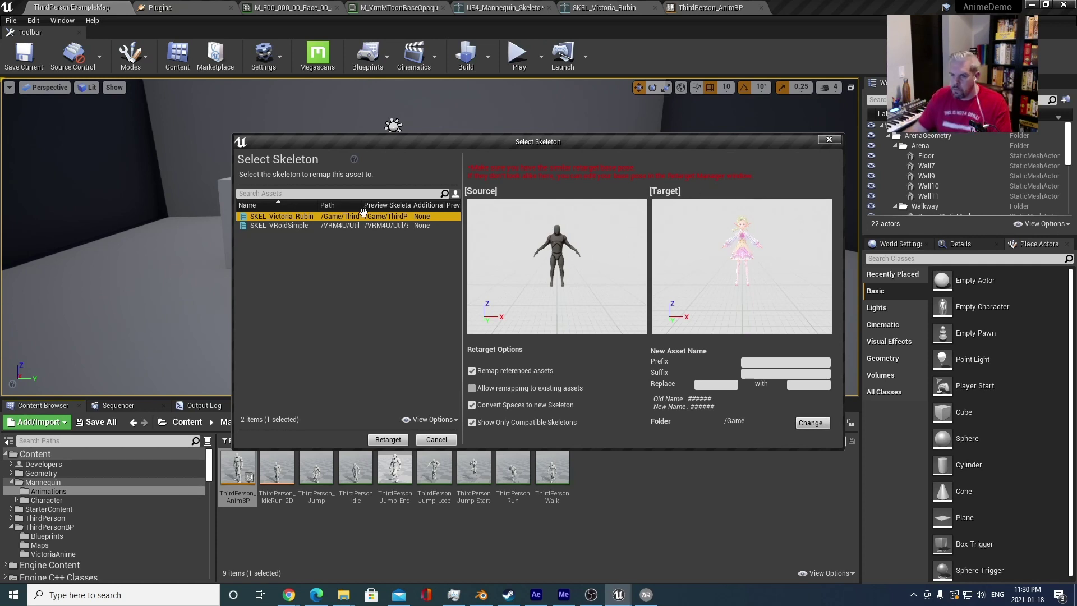
left_click(280, 216)
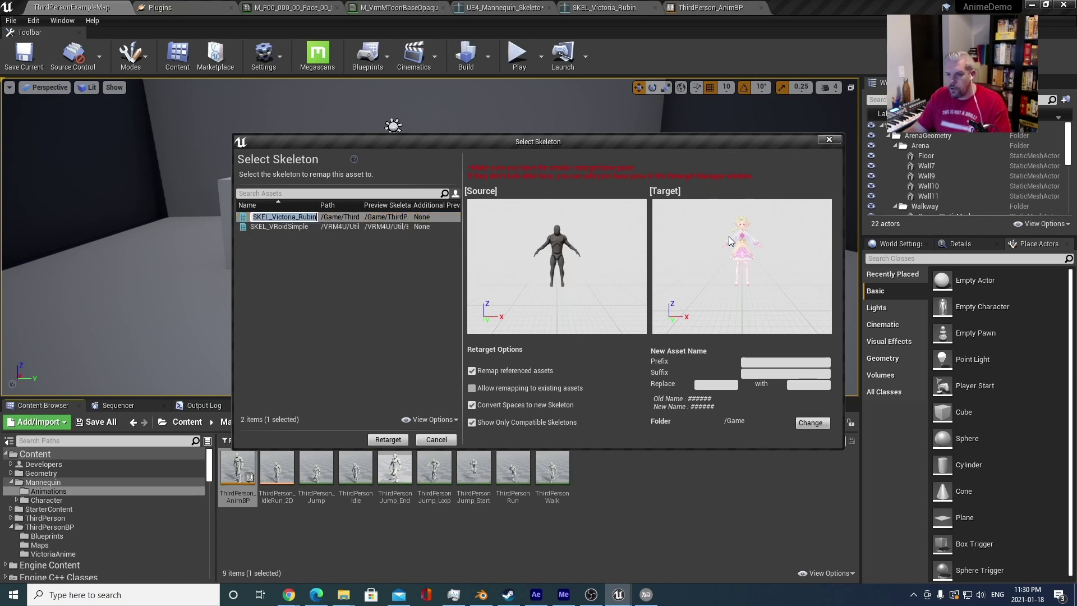
left_click(619, 412)
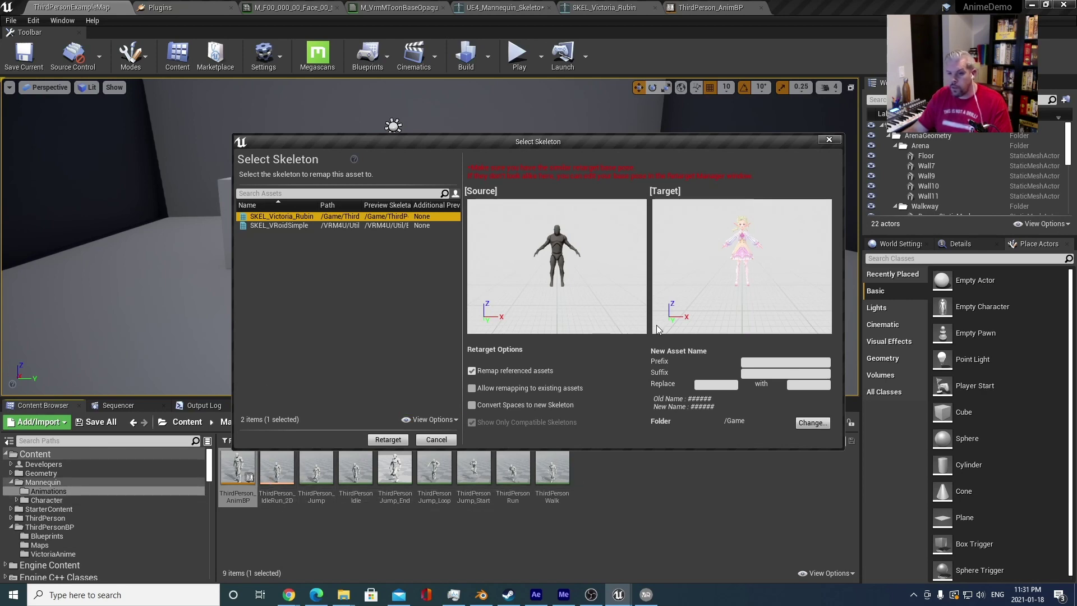
- Set the retargeted assets' destination folder to ThirdPersonBP/VictoriaAnime and their name prefix to VRD_
left_click(813, 423)
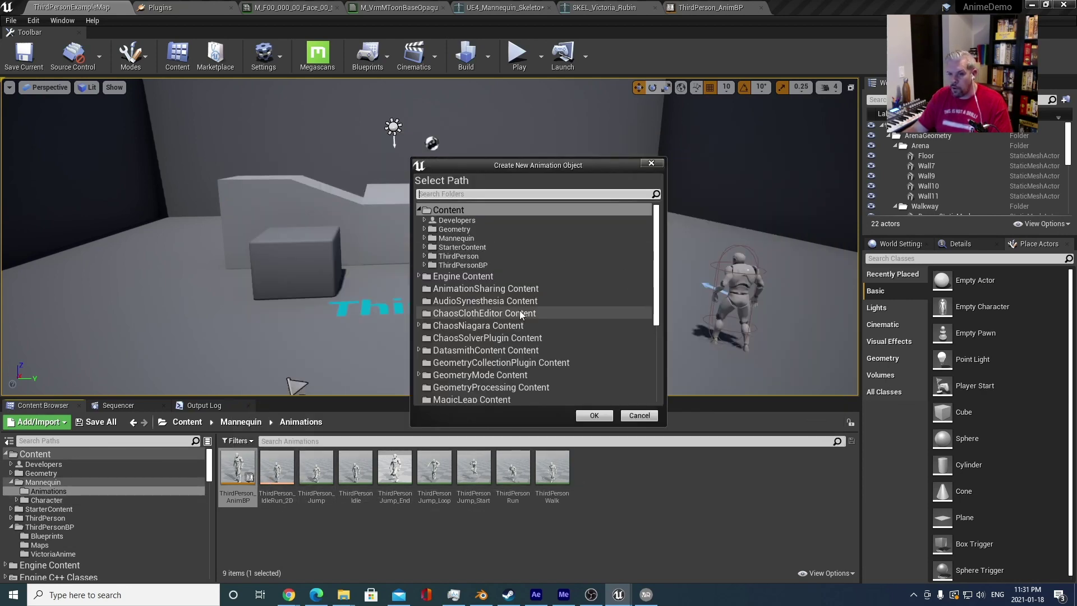
left_click(485, 267)
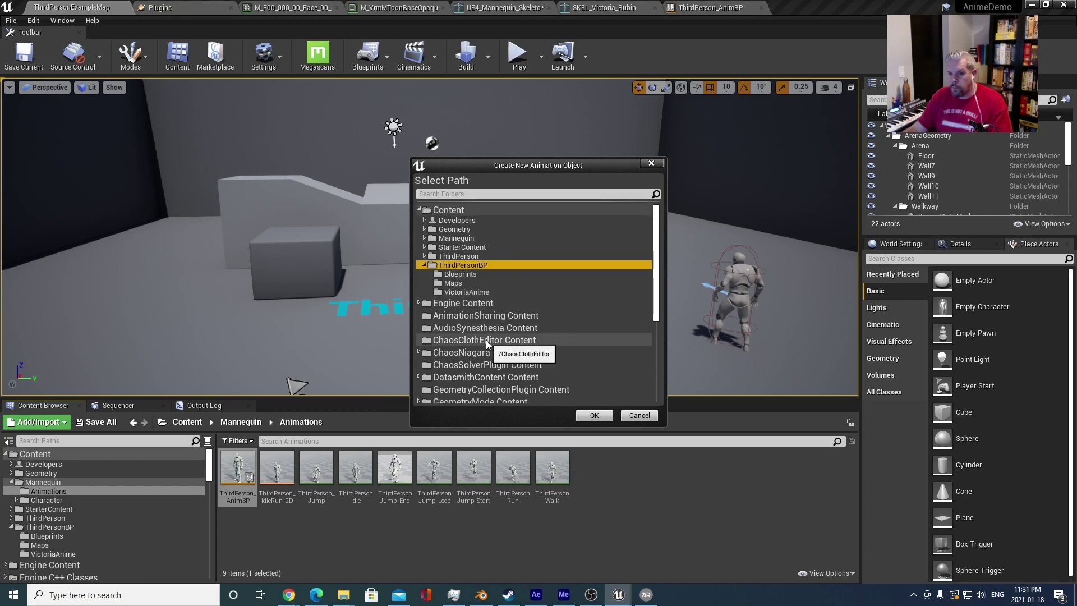
left_click(478, 292)
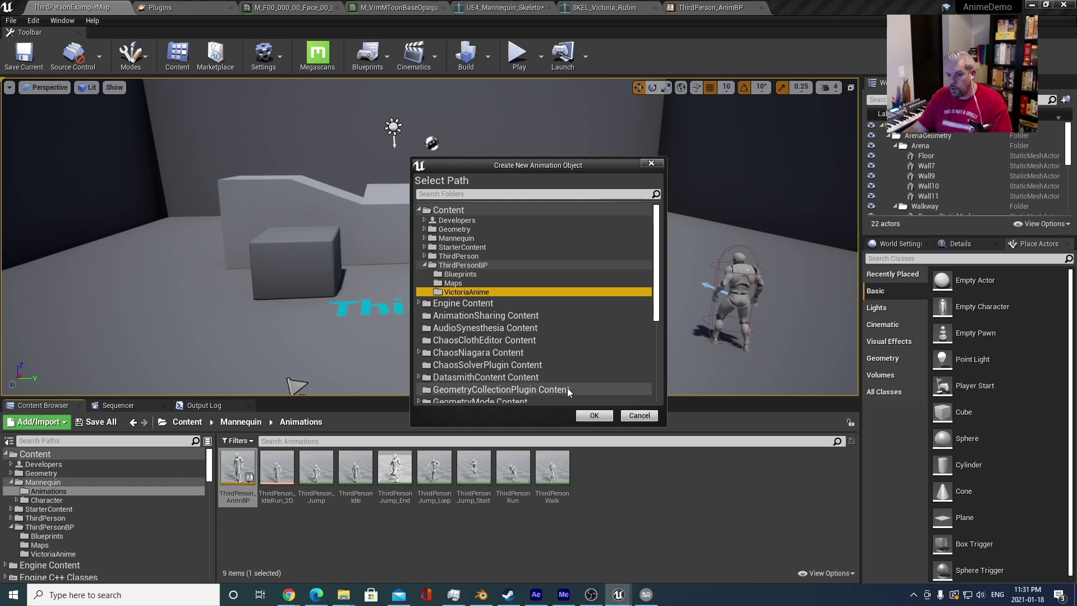
left_click(589, 415)
left_click(771, 361)
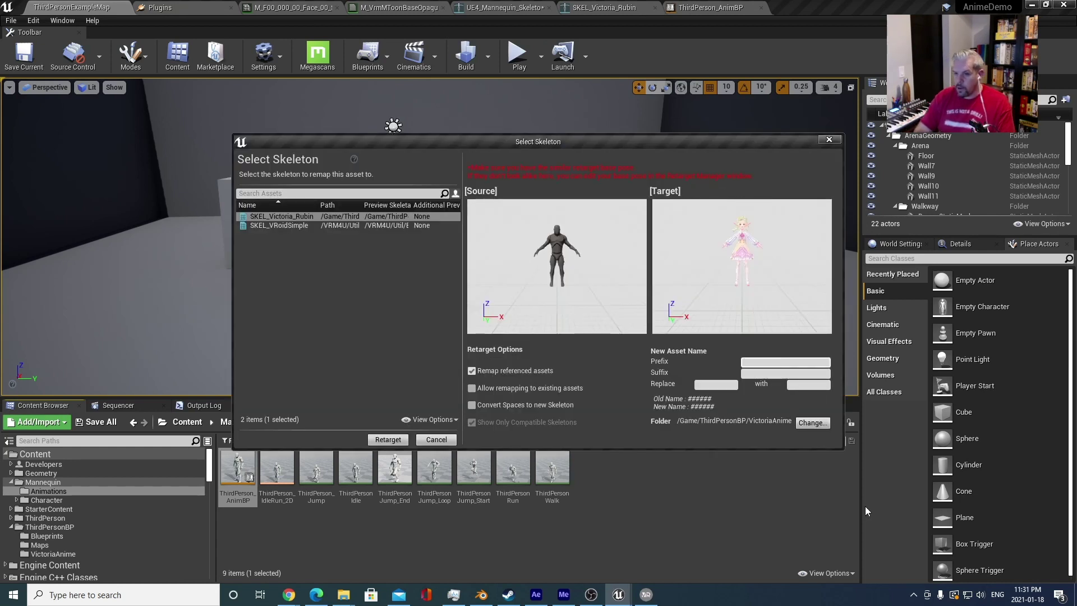
type("VRD_")
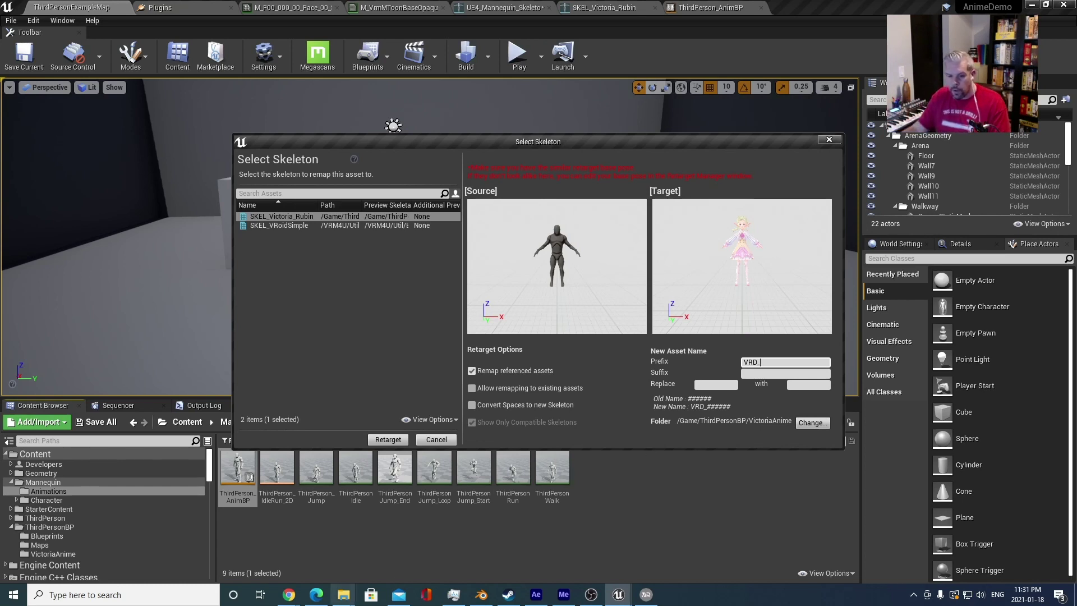
- Switch briefly to VRoid Studio and back to Unreal Editor, and run the retarget of the animation blueprint
left_click(644, 594)
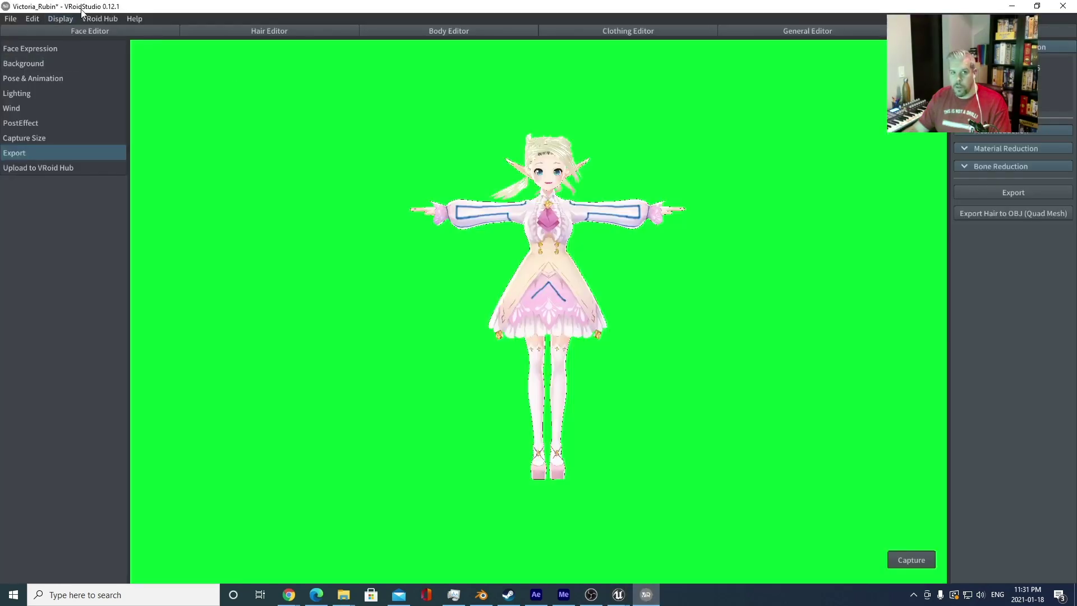
left_click(1011, 7)
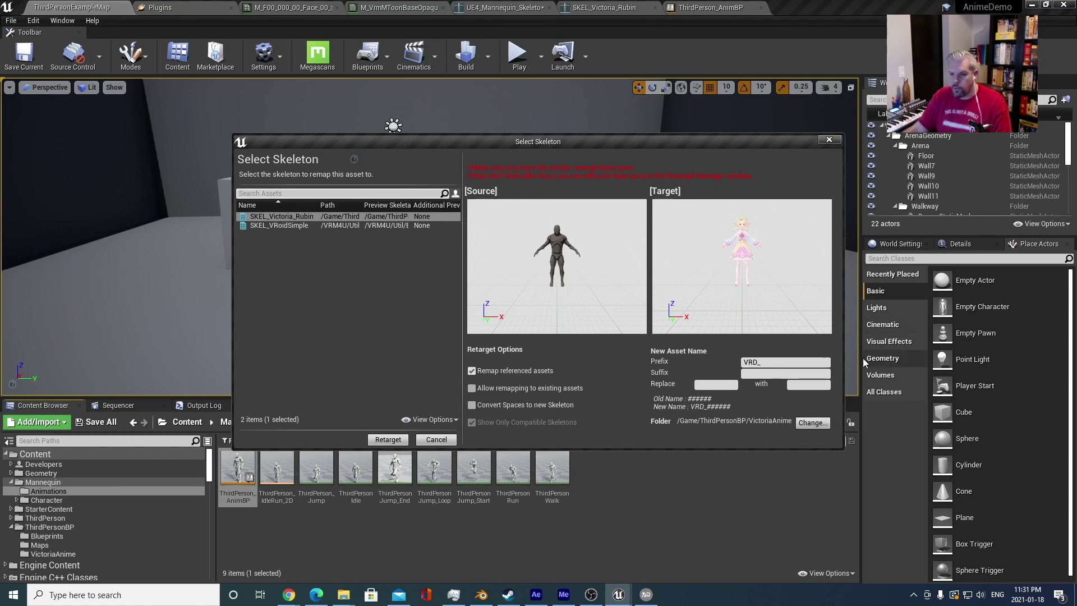
left_click(387, 439)
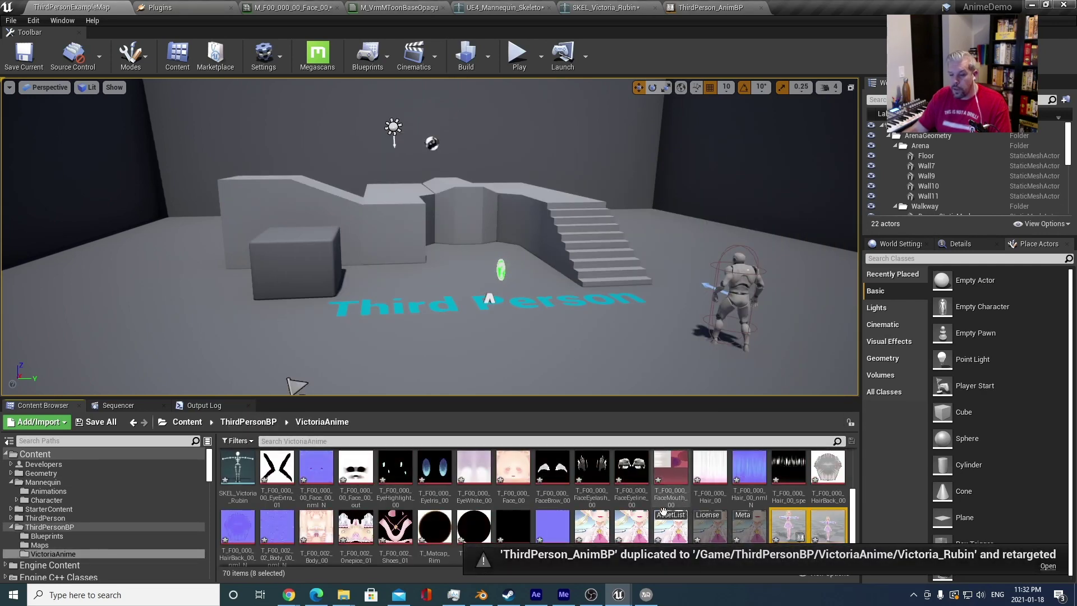
- Open the retargeted VRD_ThirdPerson_AnimBP in the VictoriaAnime folder and preview its jump and run animations on Victoria
scroll(677, 501, "down", 2)
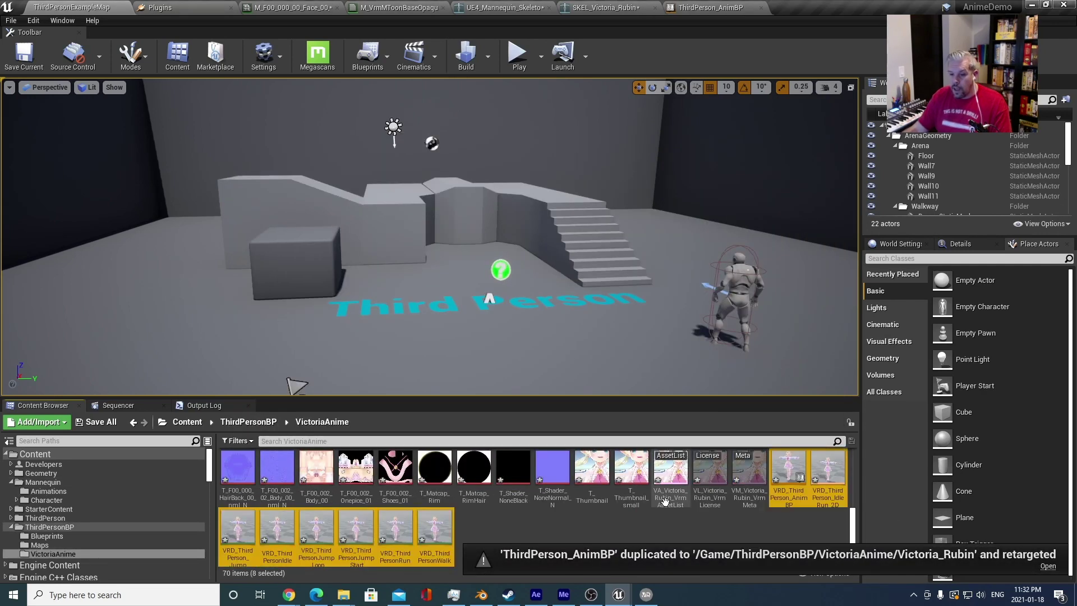
double_click(789, 468)
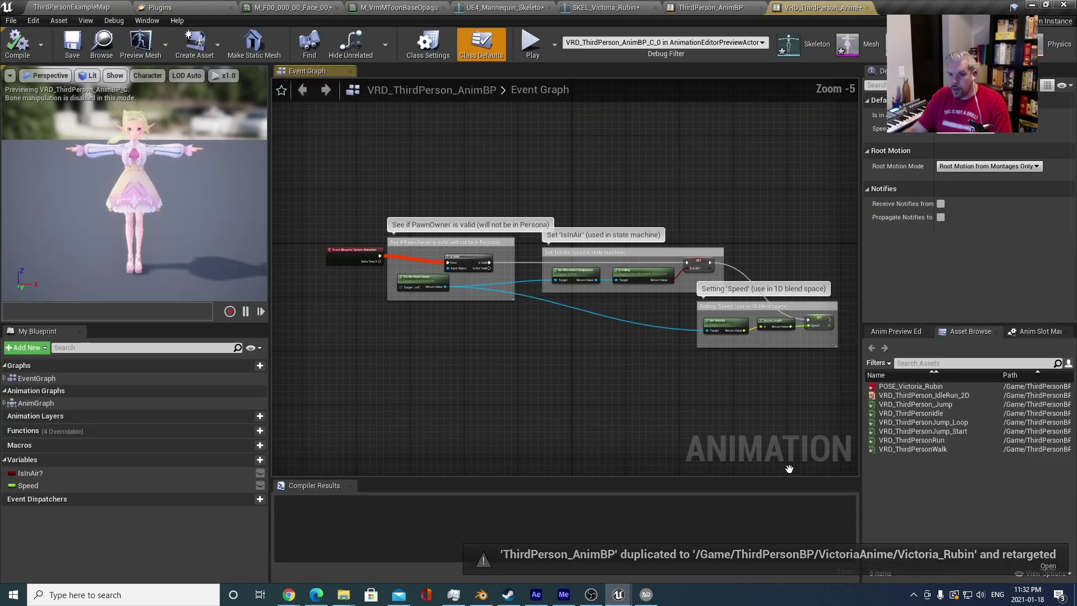
double_click(897, 405)
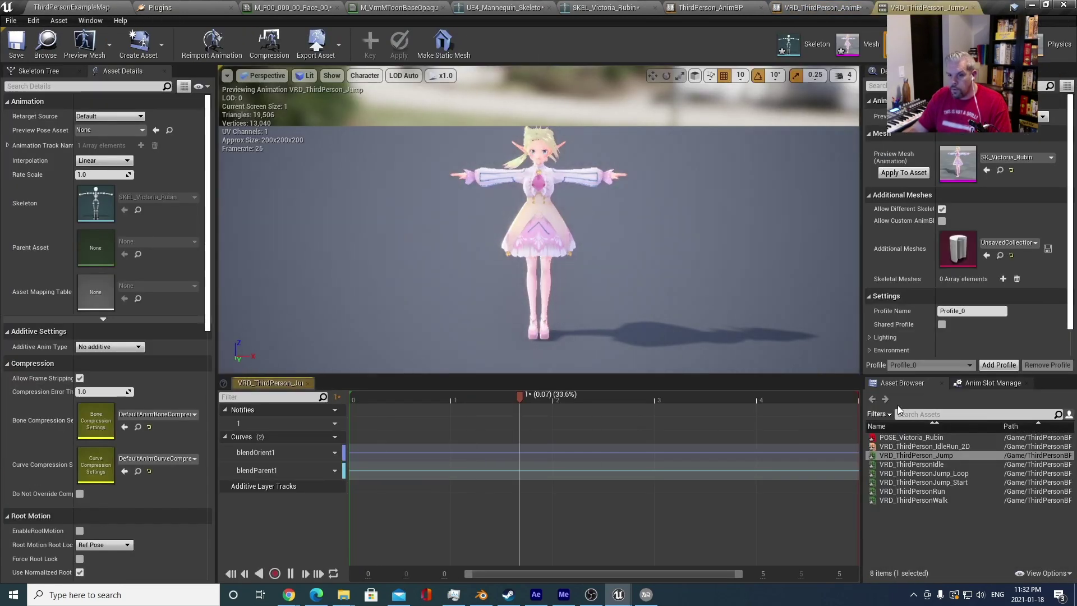
left_click(908, 465)
double_click(910, 483)
double_click(916, 475)
double_click(919, 490)
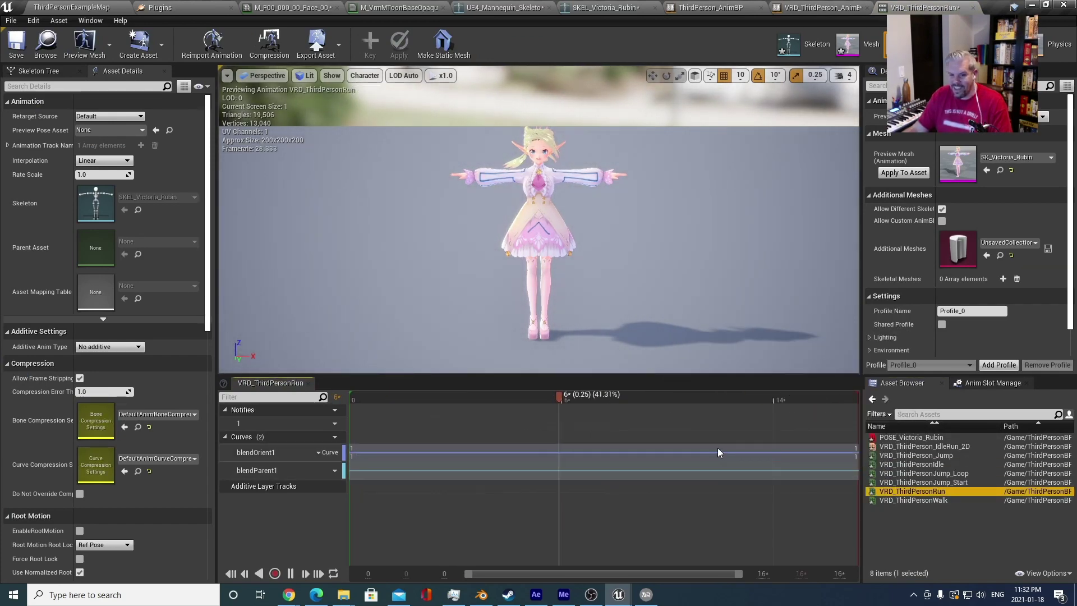
left_click(973, 8)
- Bring back the editor window and reopen the VRD_ThirdPersonRun animation from the level's VictoriaAnime folder
left_click(1033, 5)
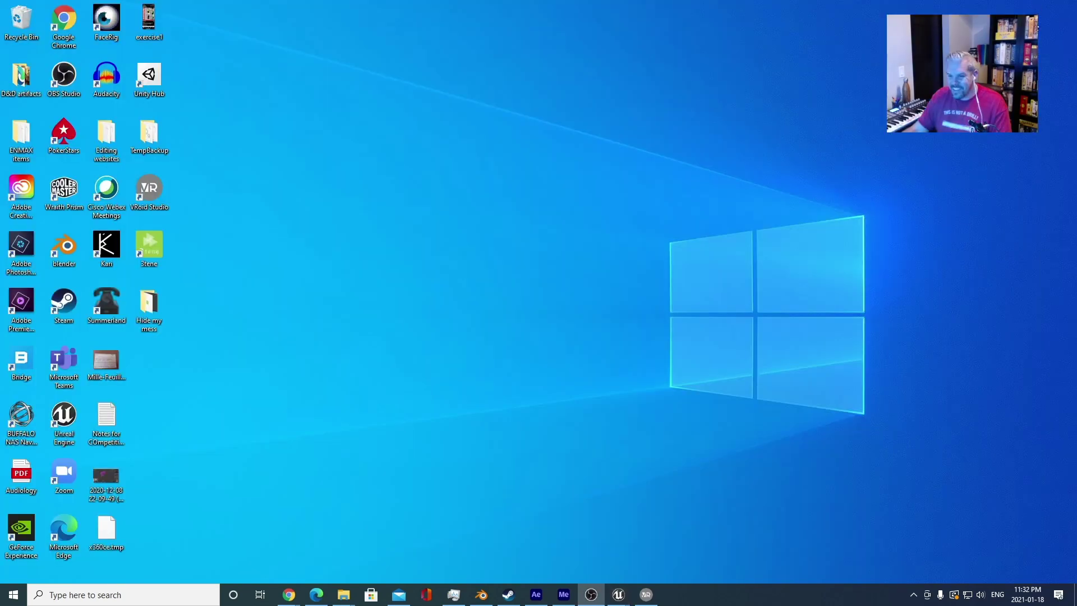
mouse_move(619, 596)
left_click(662, 533)
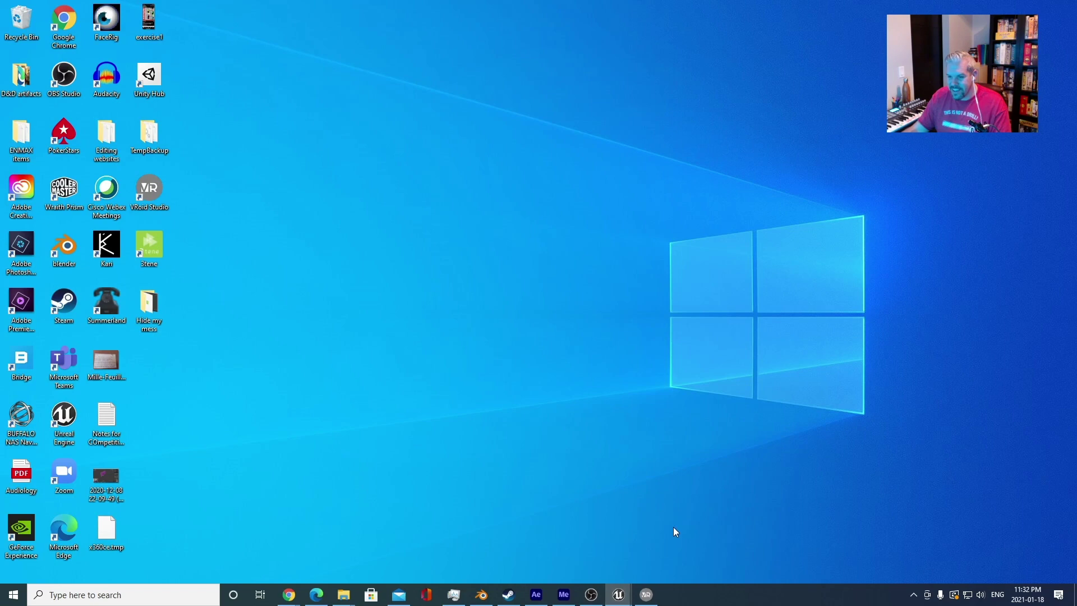
left_click(33, 4)
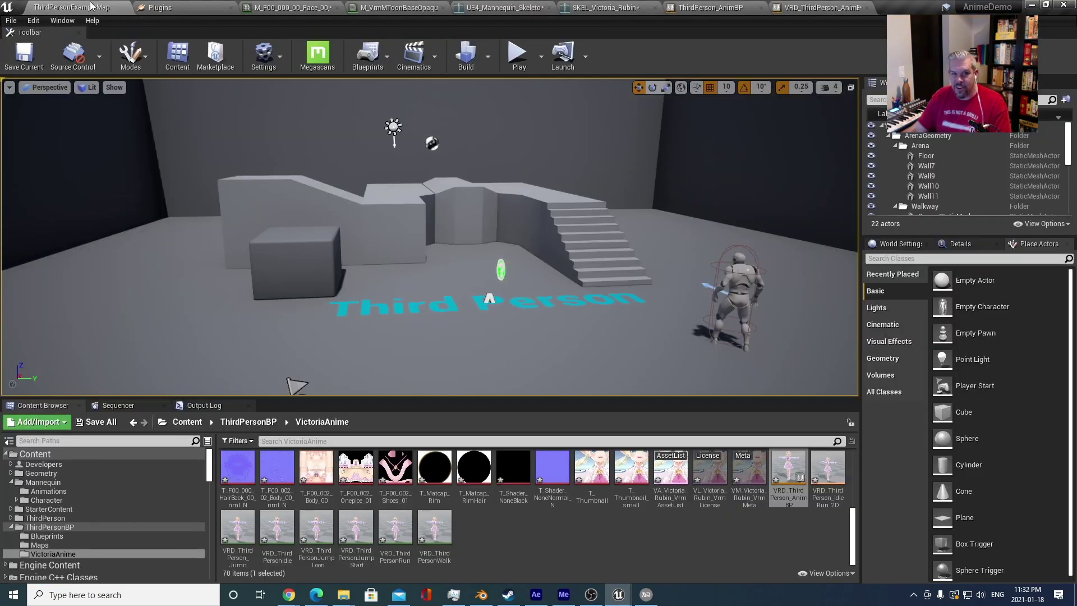
double_click(379, 529)
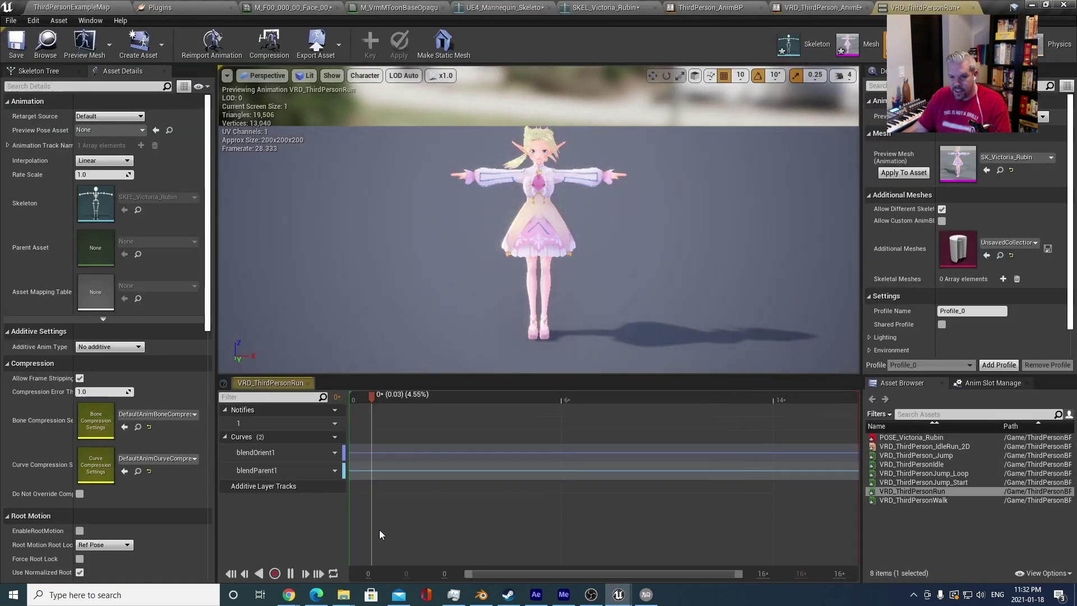
- Force-delete the eight retargeted VRD_ assets, from VRD_ThirdPerson_AnimBP through VRD_ThirdPersonWalk, from the VictoriaAnime folder
left_click(974, 8)
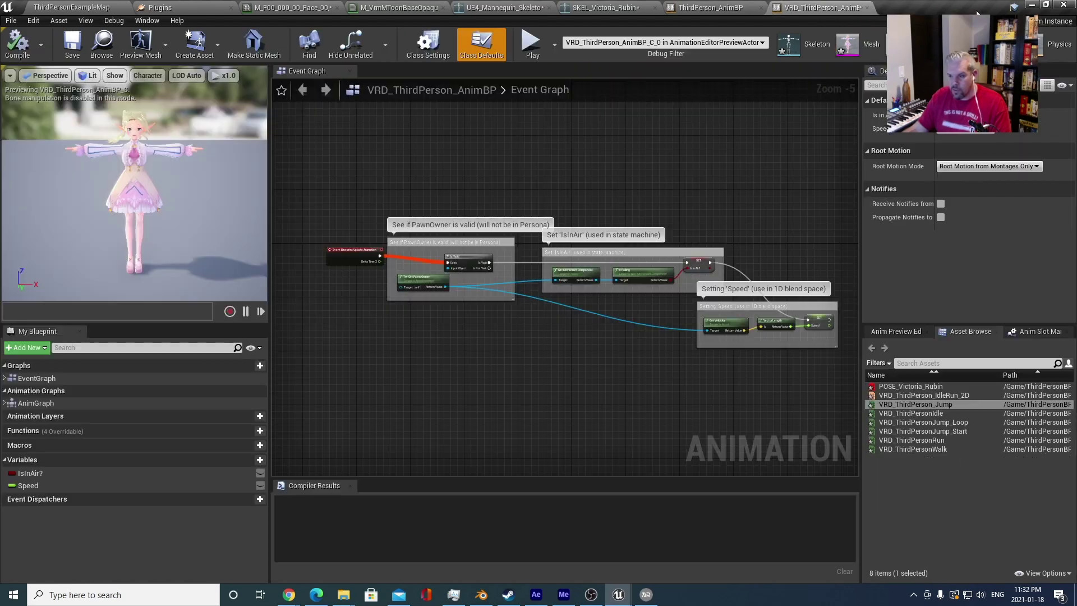
left_click(87, 7)
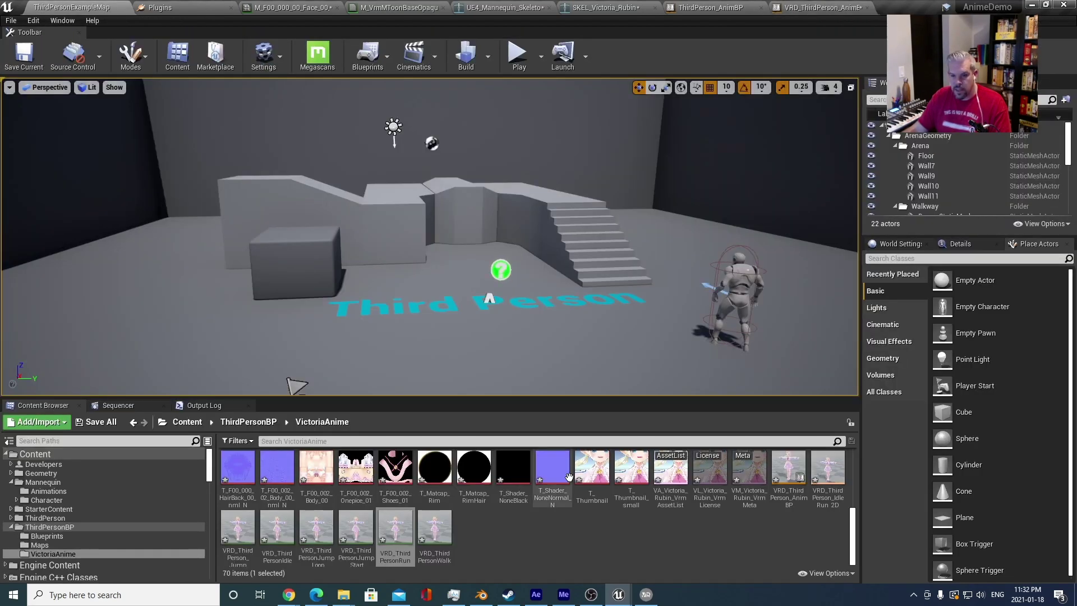
scroll(662, 522, "down", 1)
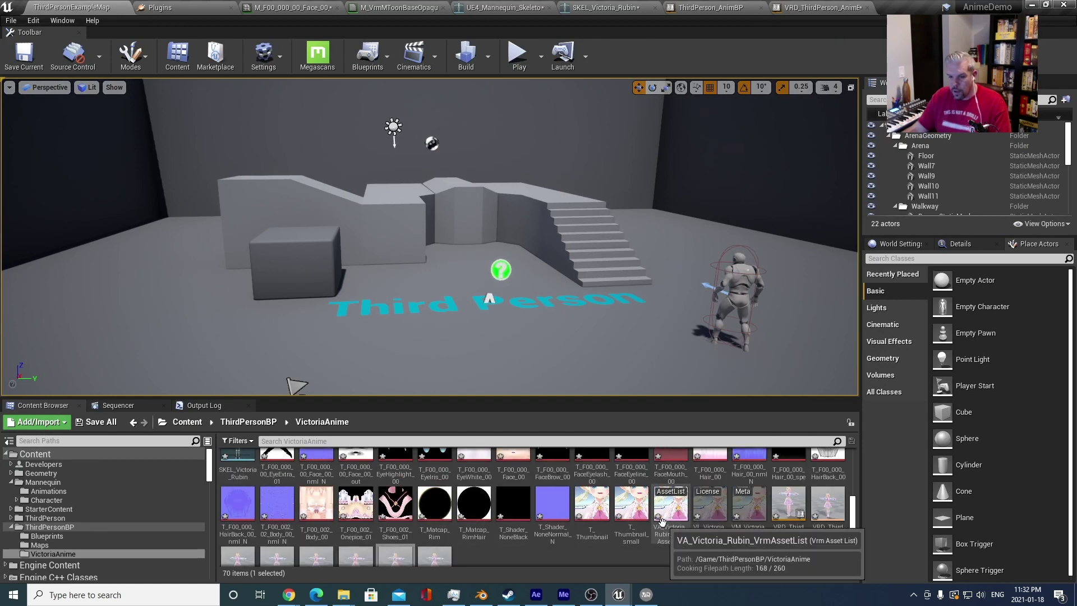
scroll(663, 523, "down", 1)
scroll(663, 523, "up", 3)
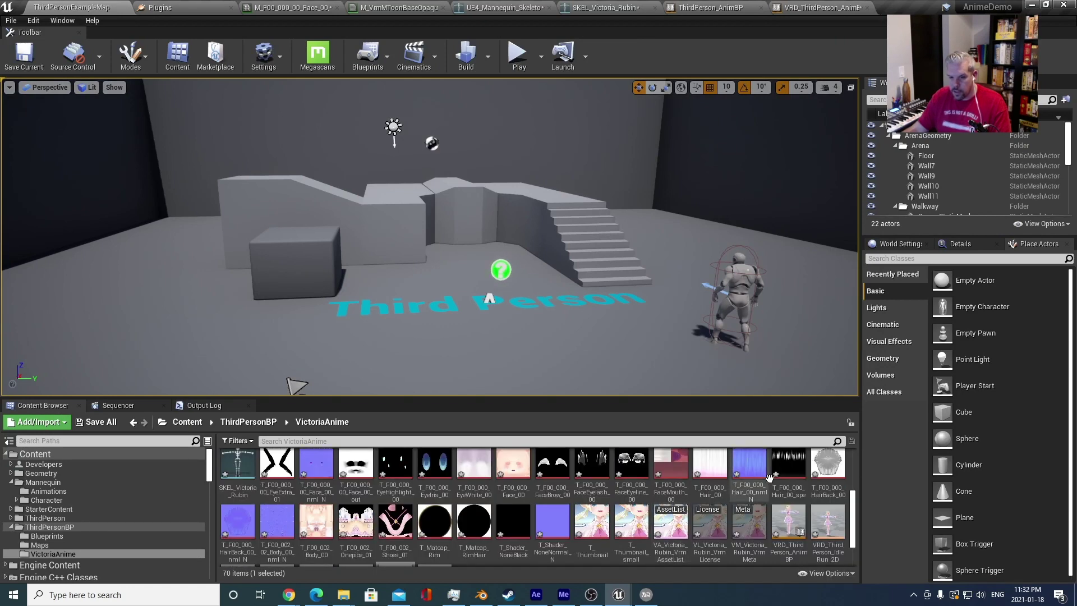
left_click(792, 520)
scroll(792, 520, "down", 3)
left_click(441, 527, "shift")
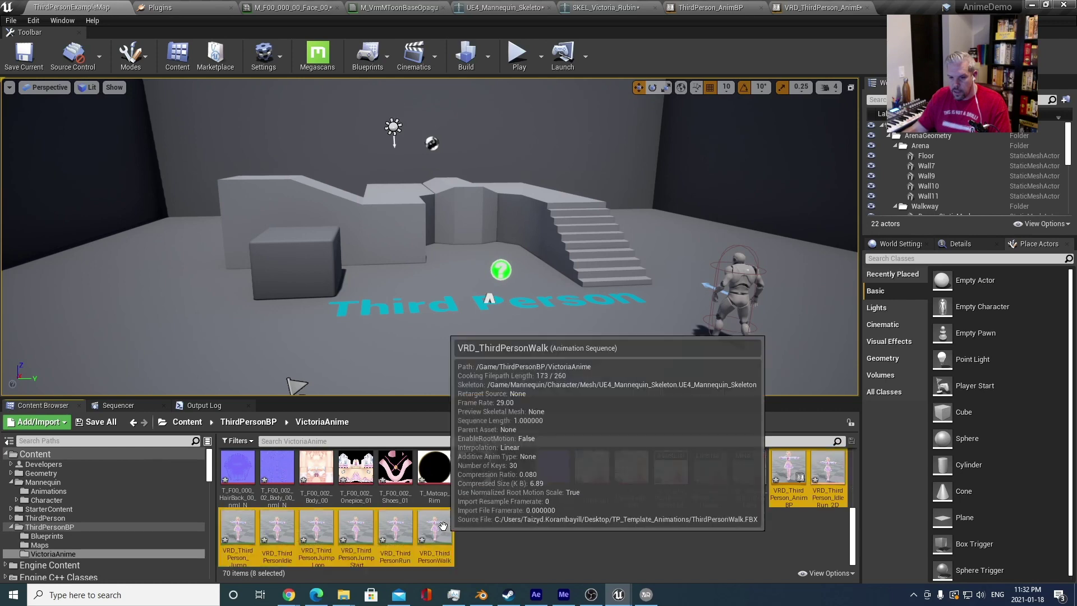
key("Delete")
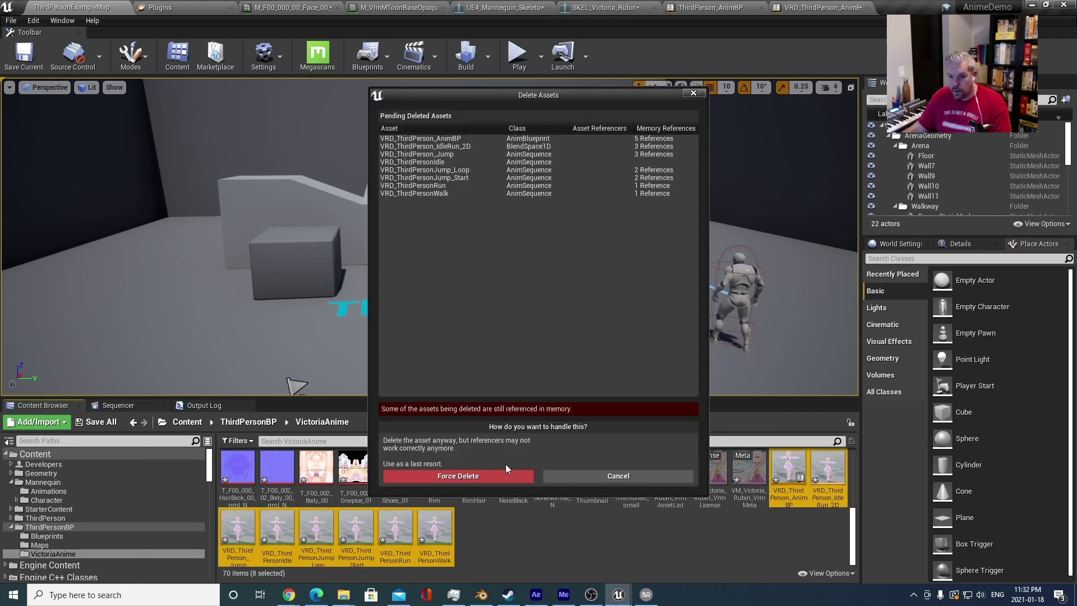
left_click(476, 476)
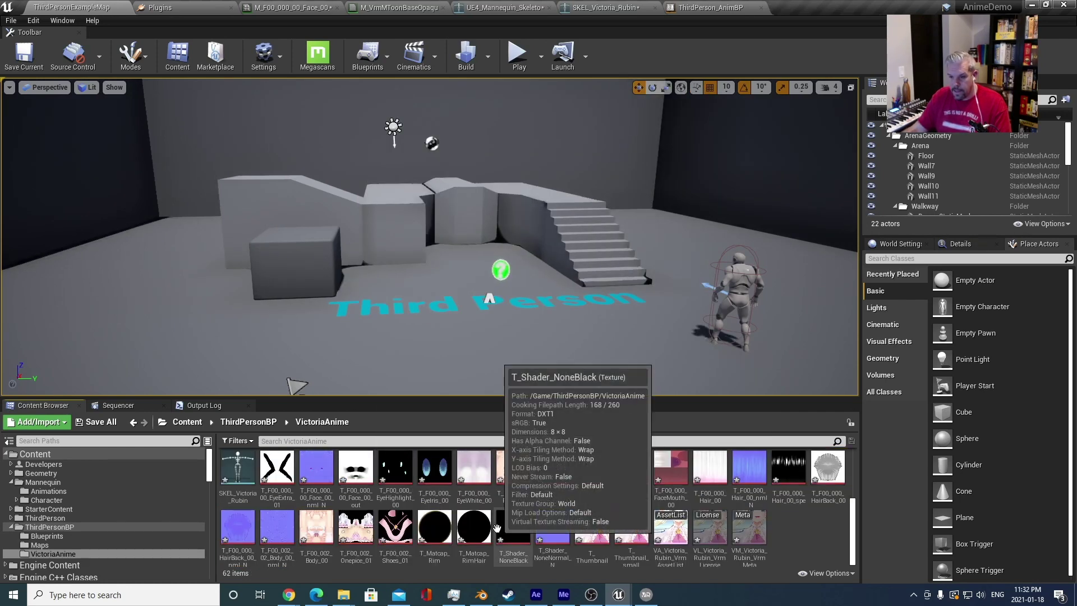
- Start duplicating and retargeting ThirdPersonJump_End from Mannequin/Animations, with SKEL_Victoria_Rubin as the target skeleton
scroll(487, 528, "up", 4)
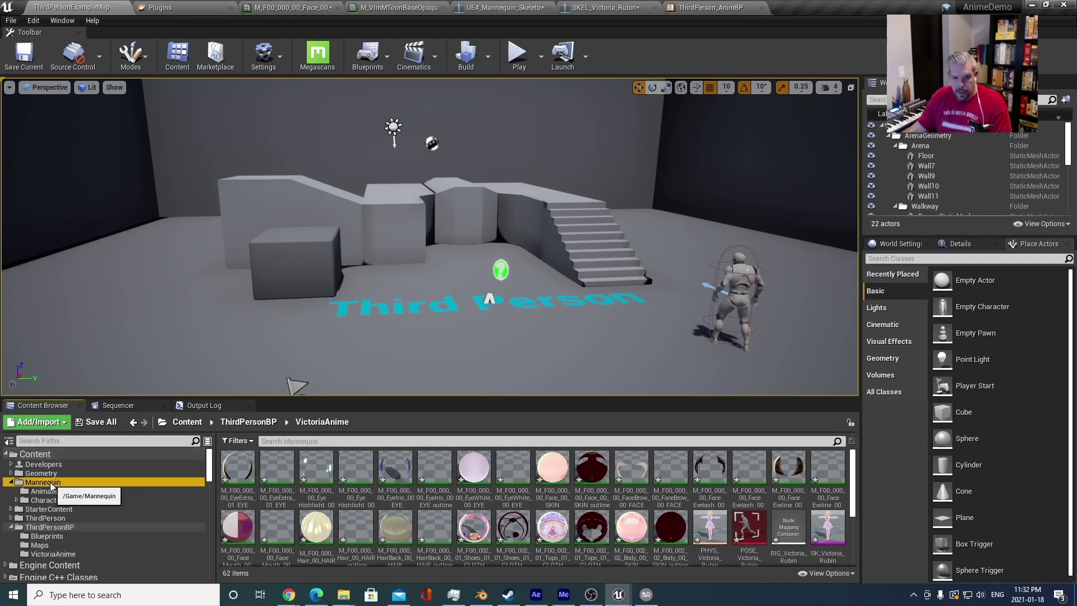
left_click(50, 491)
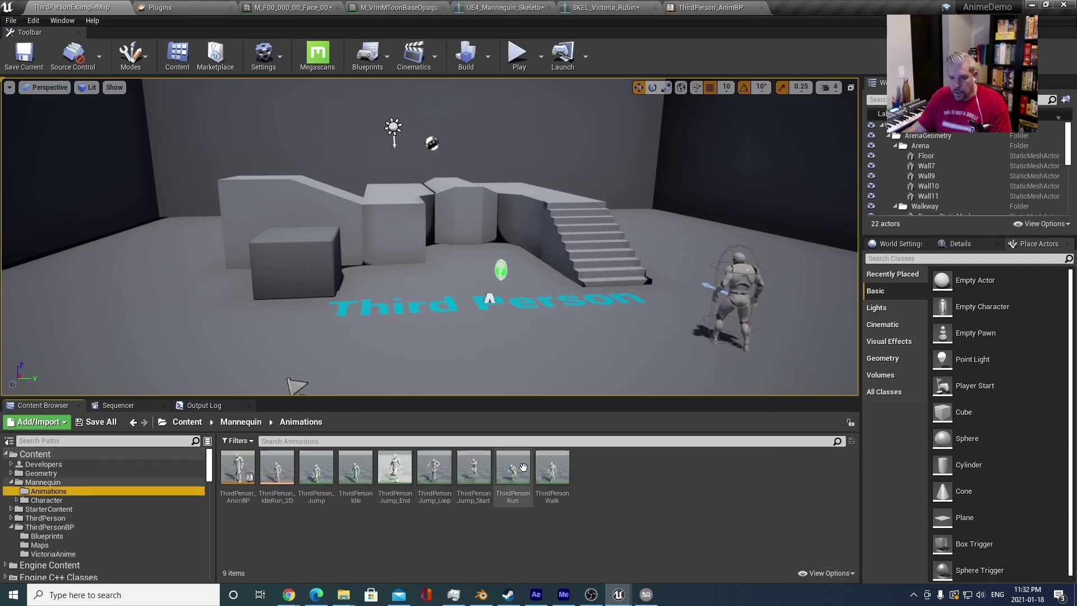
left_click(550, 473)
left_click(403, 475)
right_click(380, 470)
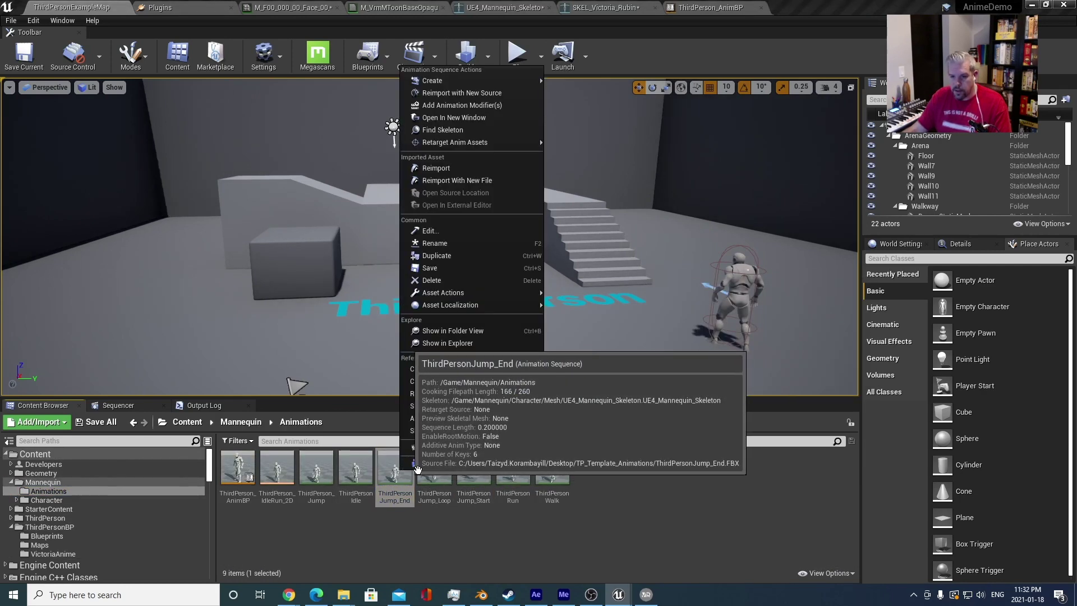
mouse_move(497, 142)
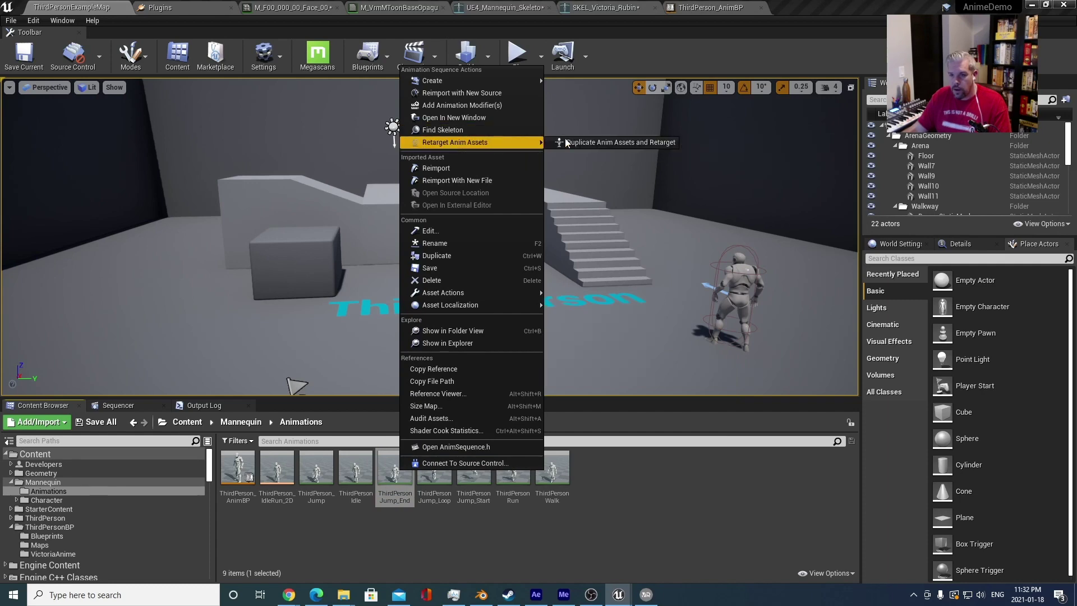
left_click(602, 142)
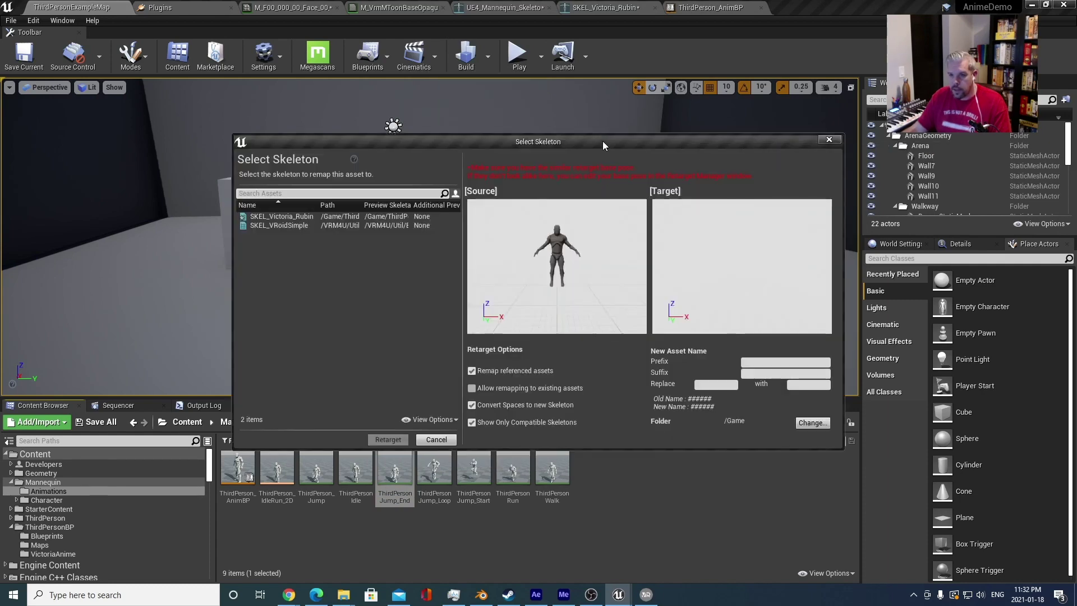
left_click(298, 216)
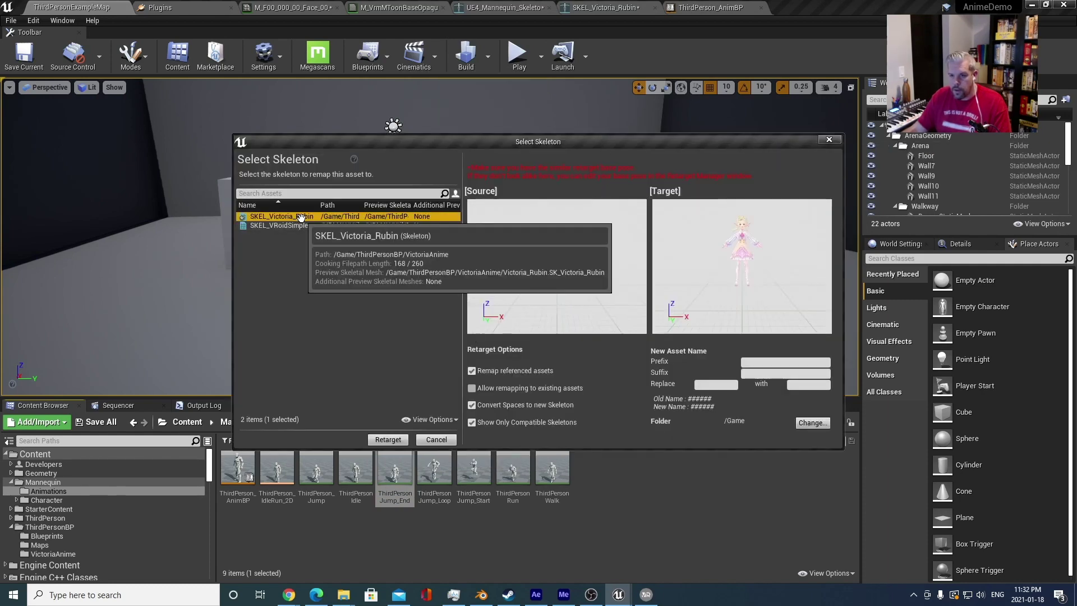
- Set the new asset prefix to VRD_ and the folder to ThirdPersonBP/VictoriaAnime, and run the jump-end retarget
left_click(771, 361)
type("VRD")
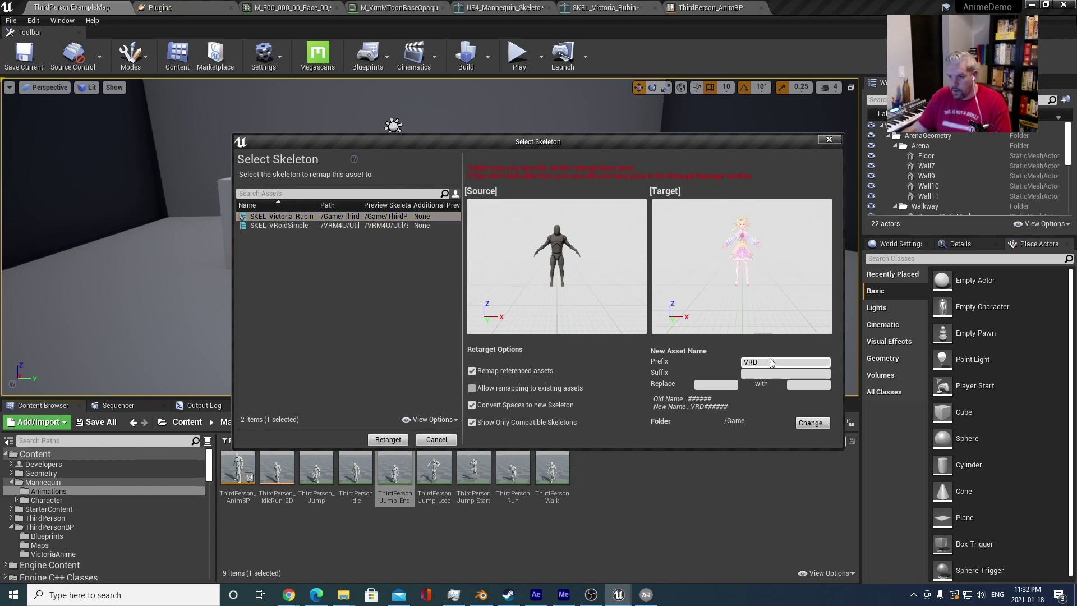
left_click(813, 423)
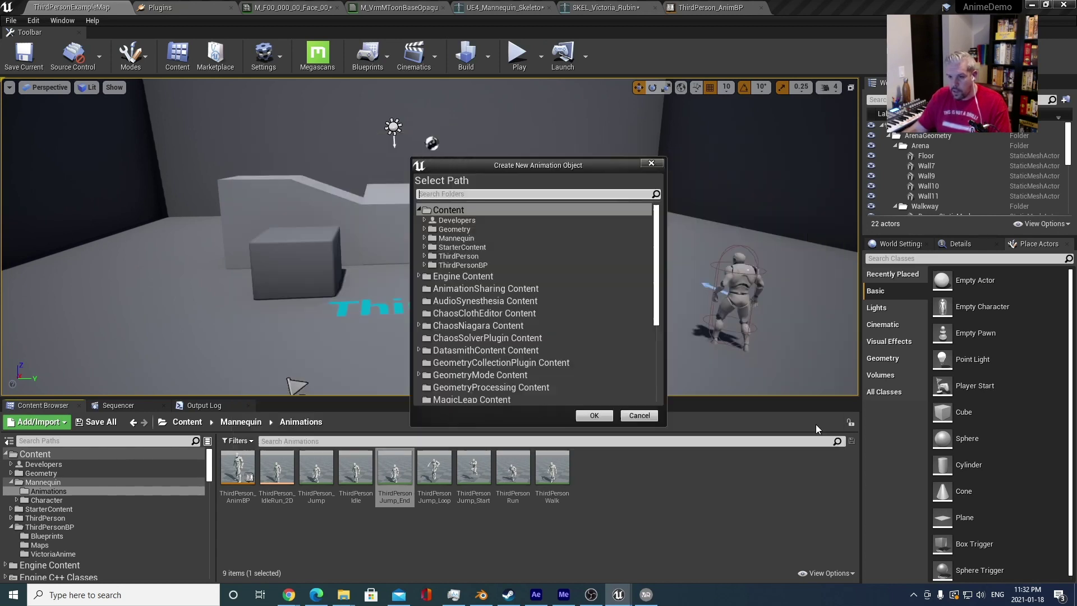
double_click(476, 266)
left_click(476, 294)
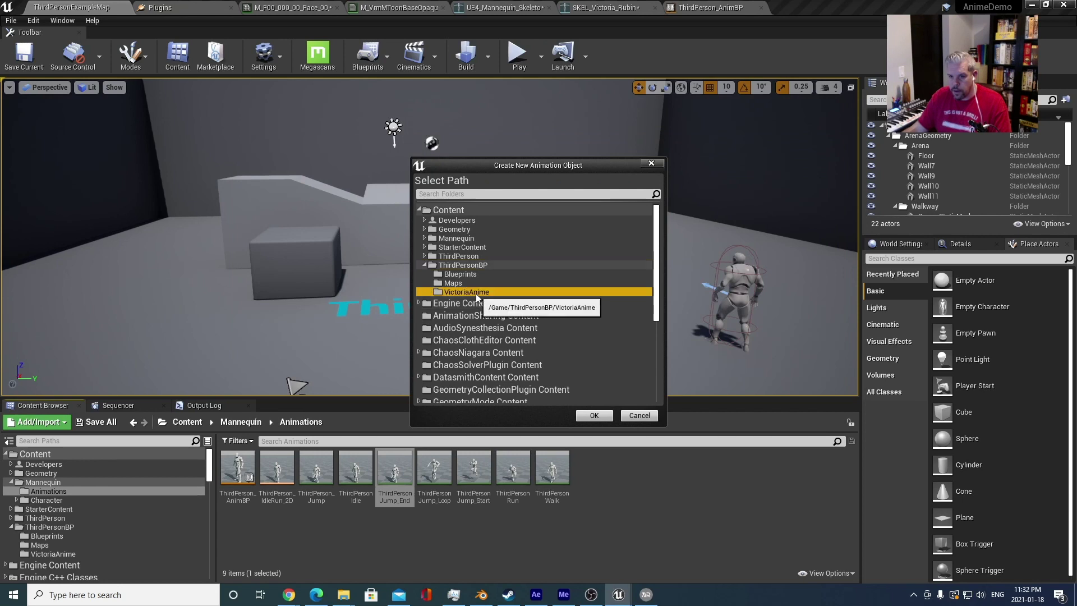
left_click(604, 416)
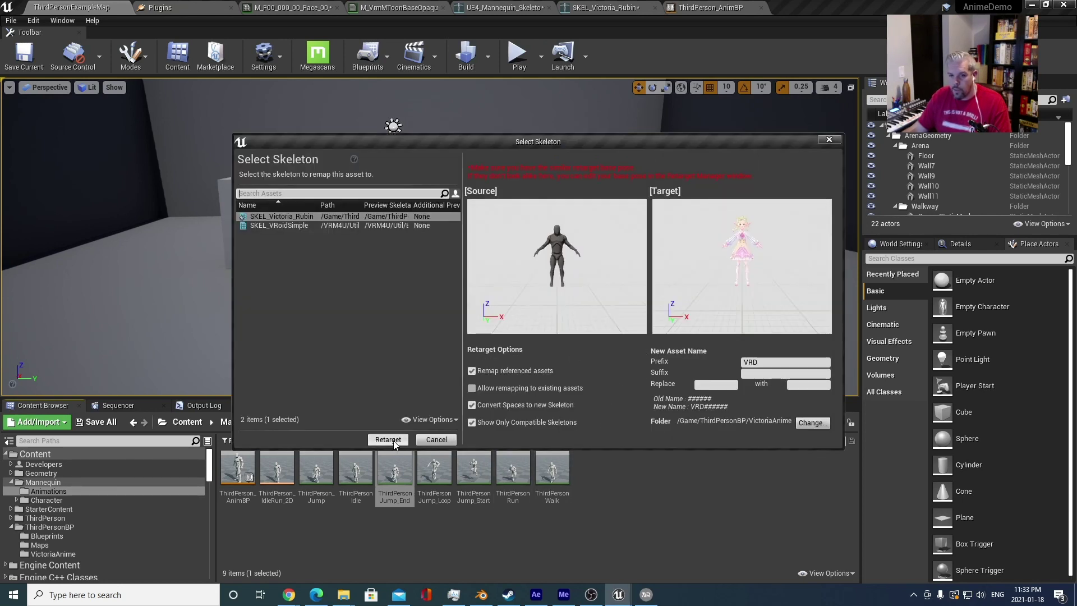
type("_")
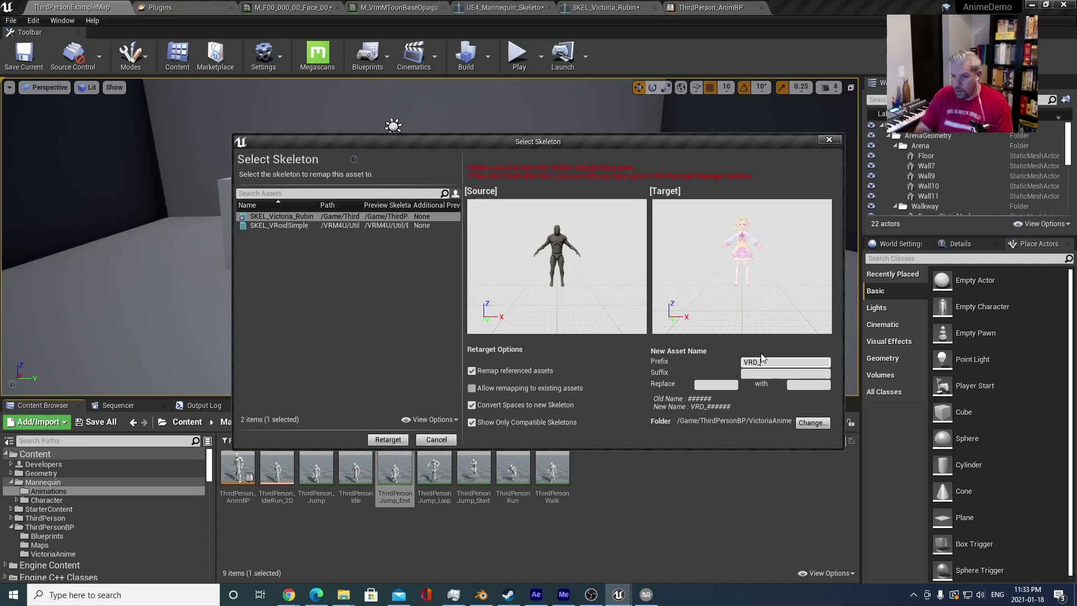
left_click(383, 440)
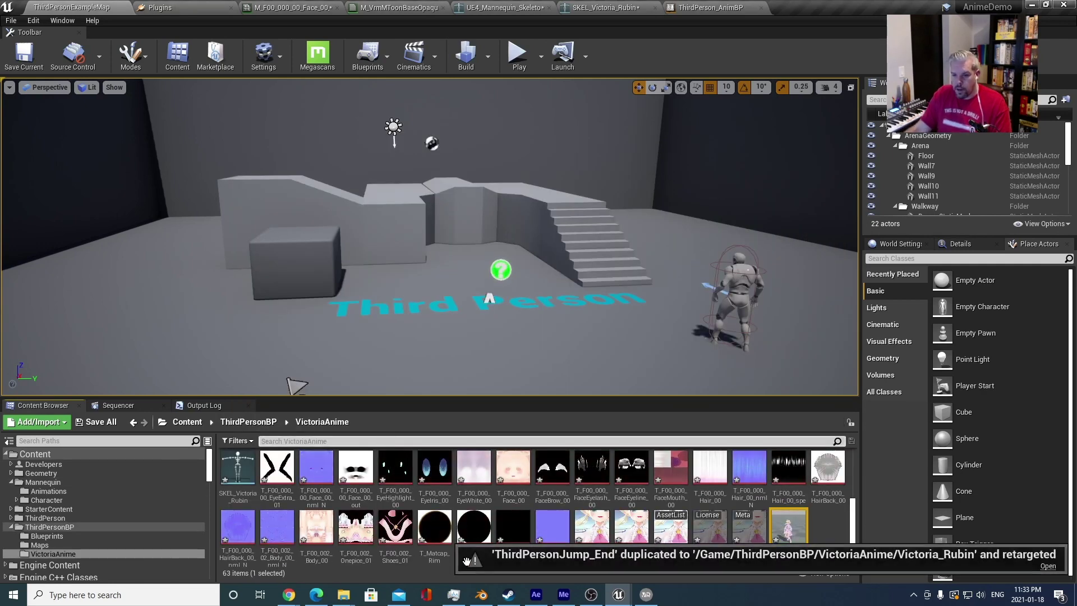
- Preview the retargeted VRD_ThirdPersonJump_End animation on Victoria, close it and return to the ThirdPersonExampleMap level
double_click(777, 528)
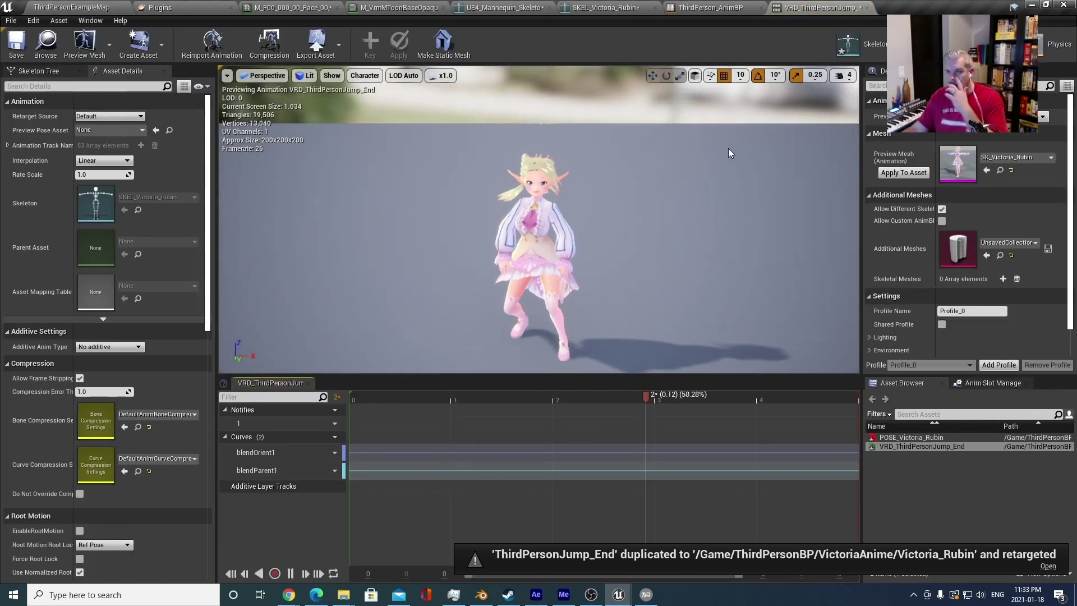
left_click(867, 8)
left_click(71, 8)
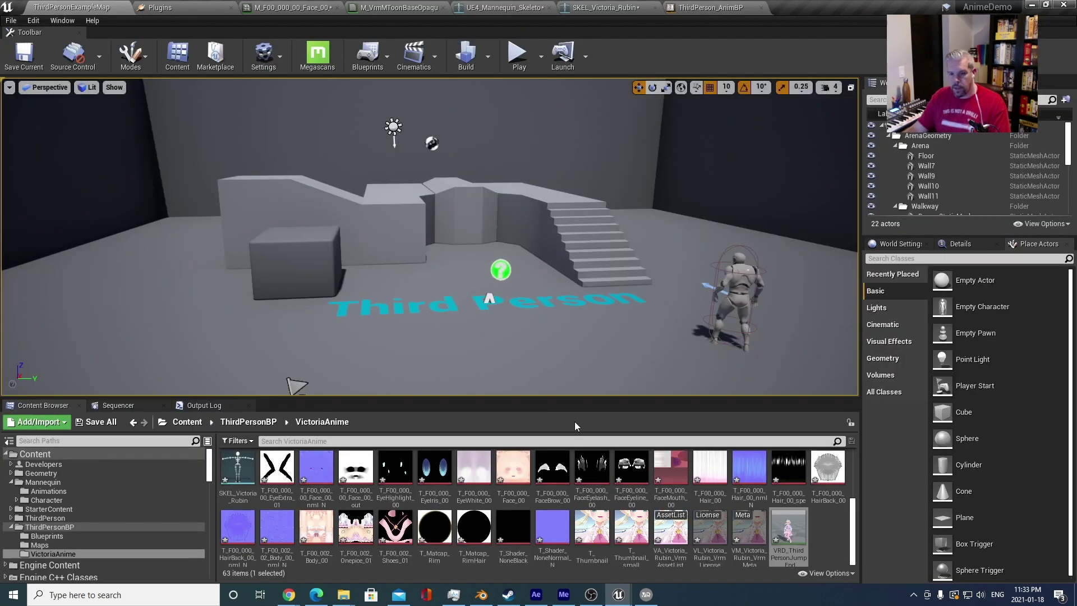
- Try to start retargeting ThirdPerson_AnimBP from Mannequin/Animations, and dismiss the source control login by running without source control
left_click(163, 483)
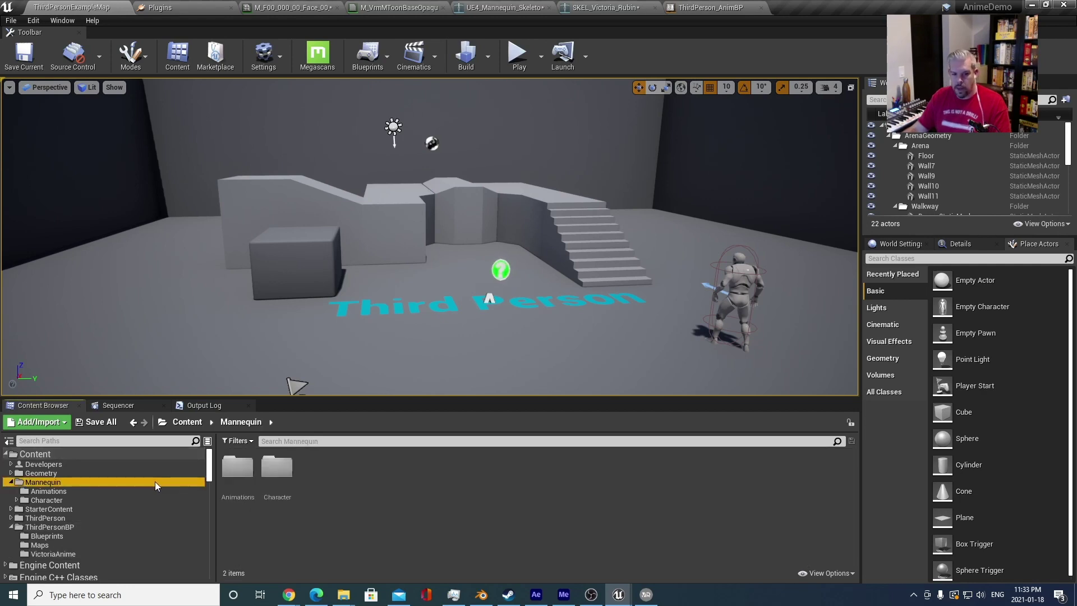
left_click(119, 491)
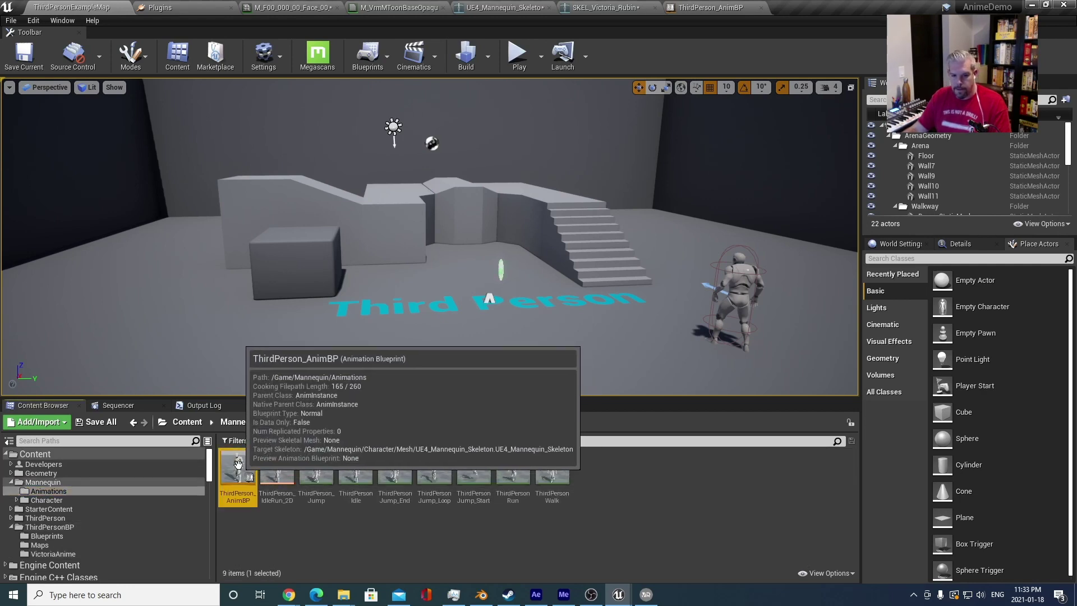
right_click(238, 471)
mouse_move(309, 201)
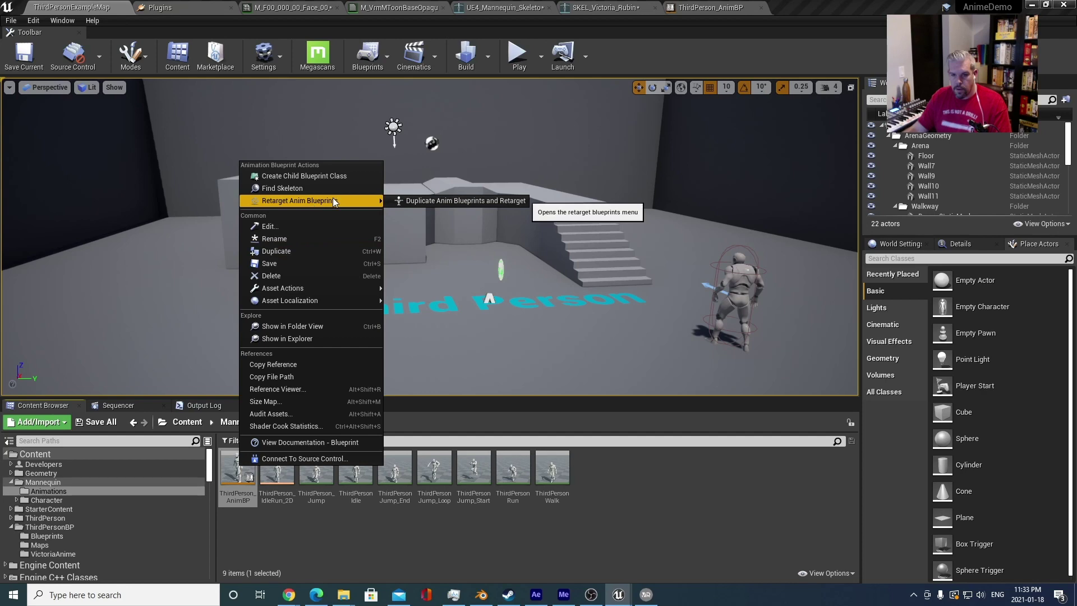
left_click(425, 200)
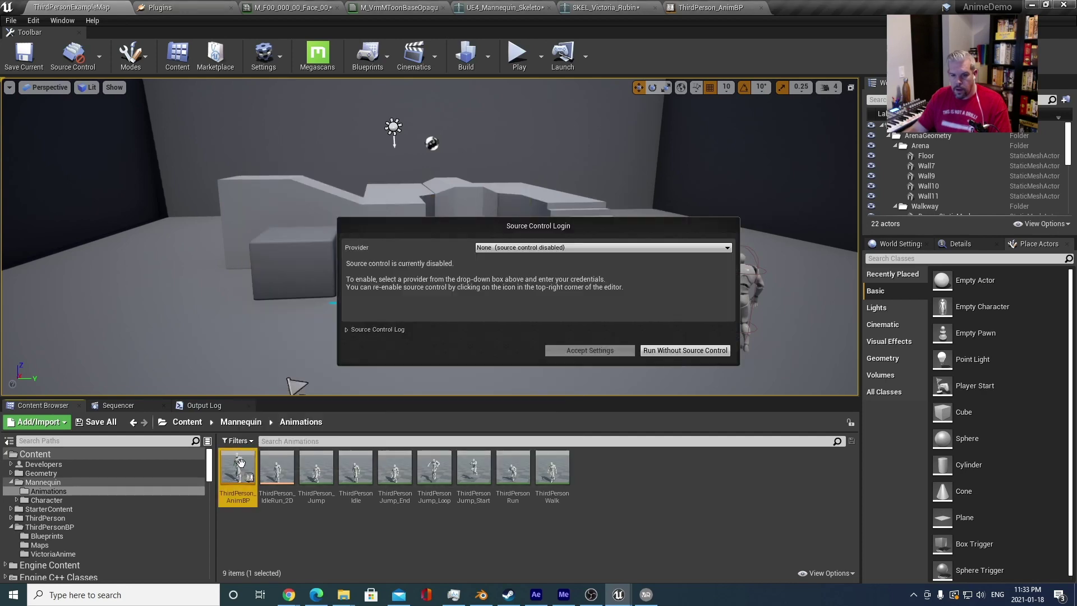
key("Escape")
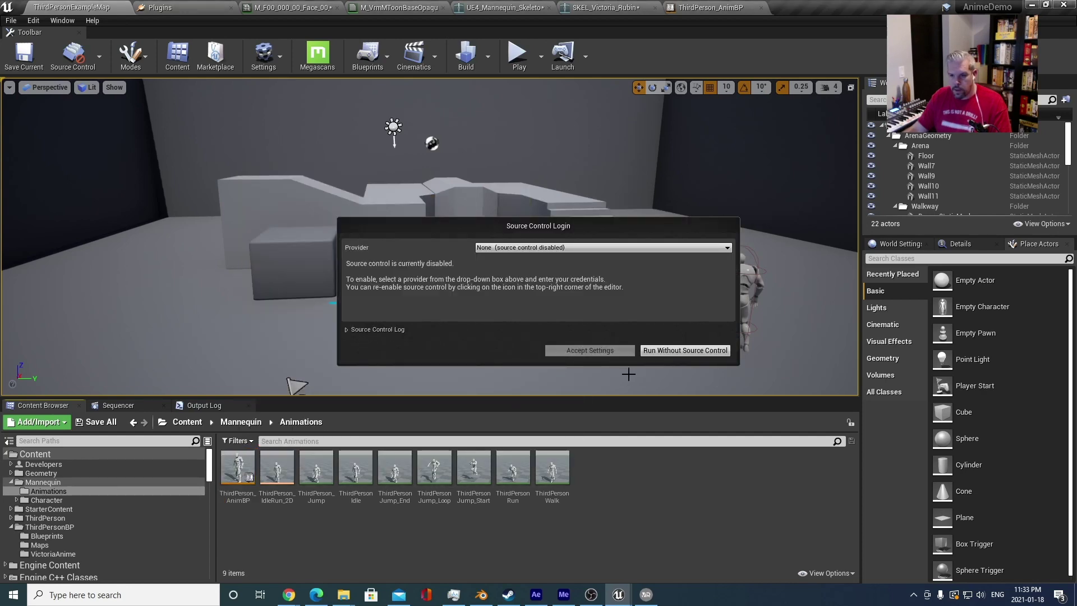
left_click(711, 353)
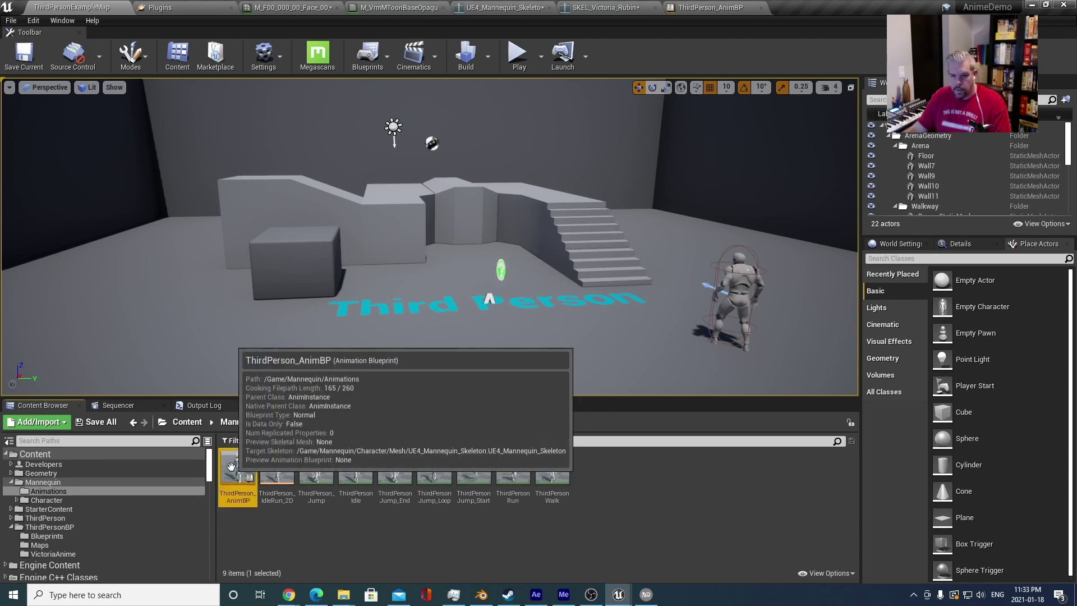
- Open ThirdPerson_AnimBP from the Animations folder and view its SK_Mannequin mesh
double_click(237, 466)
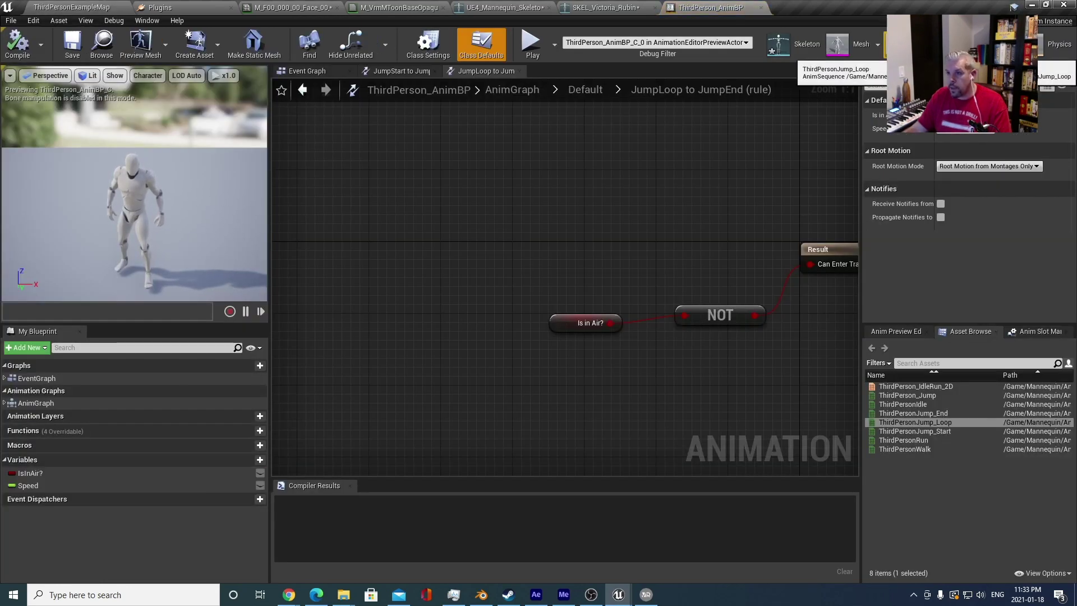
left_click(836, 50)
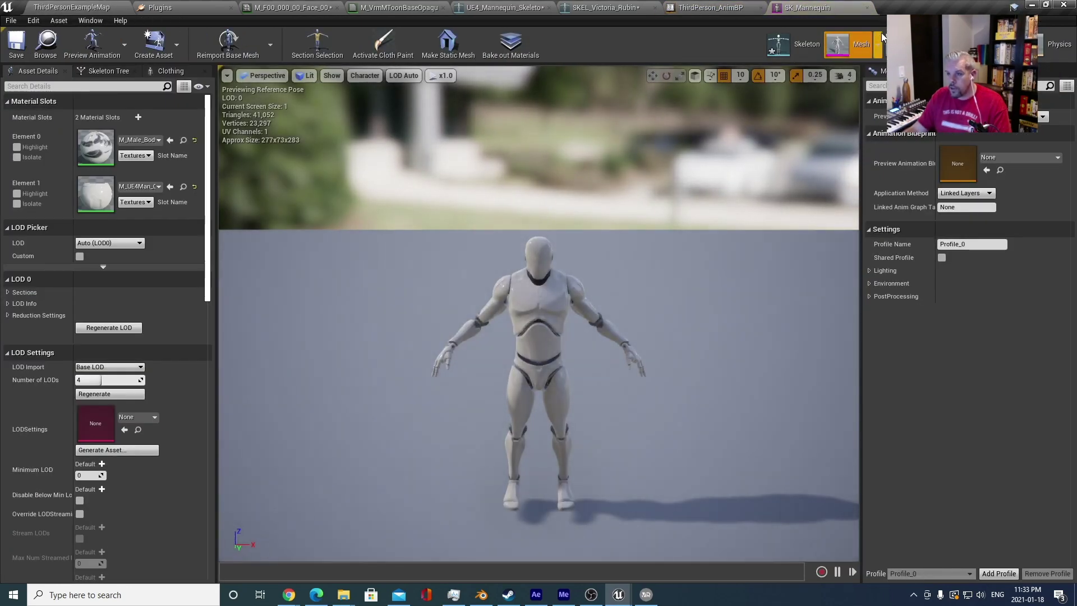
left_click(998, 157)
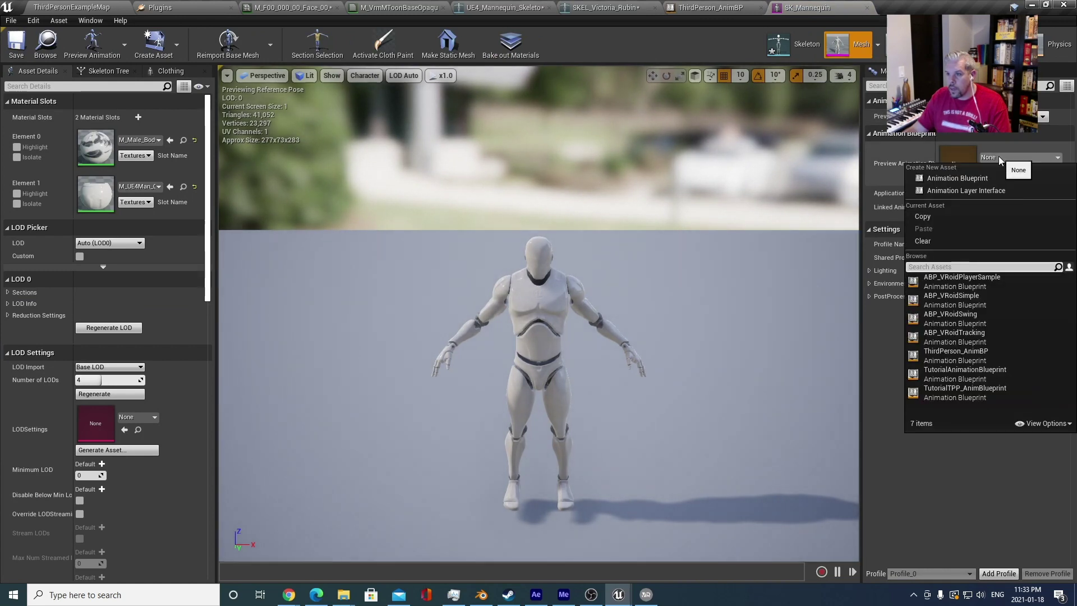
left_click(987, 184)
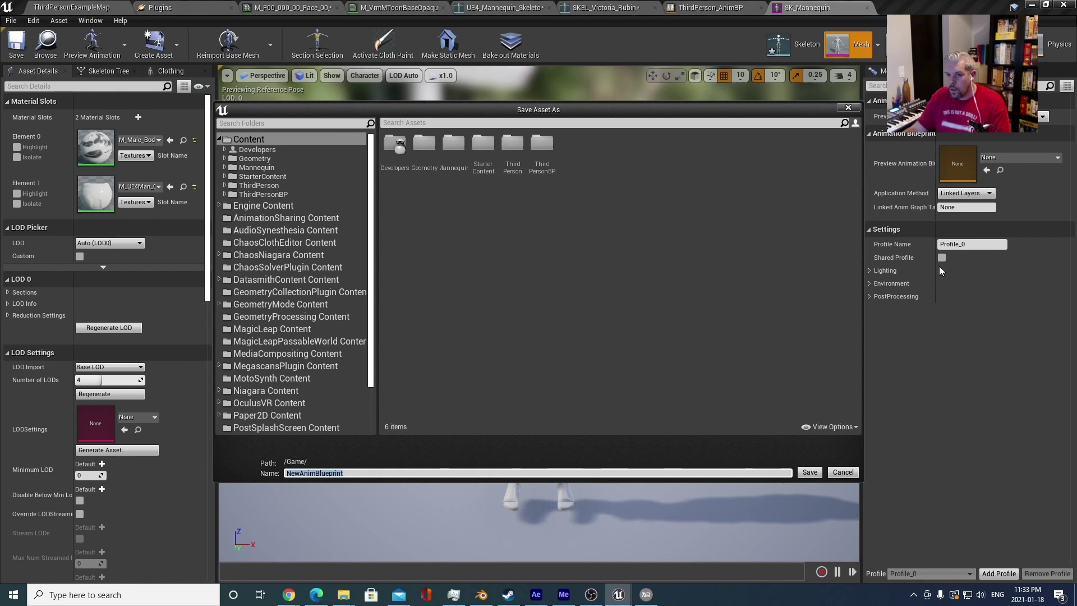
left_click(849, 108)
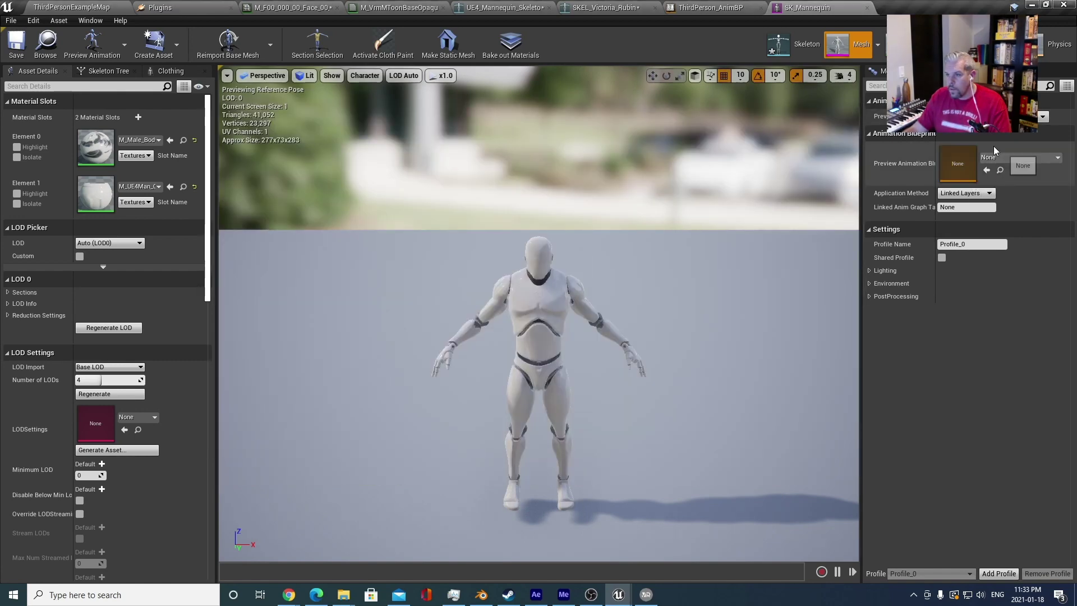
- Open the mannequin's skeleton, UE4_Mannequin_Skeleton, and save it
left_click(796, 45)
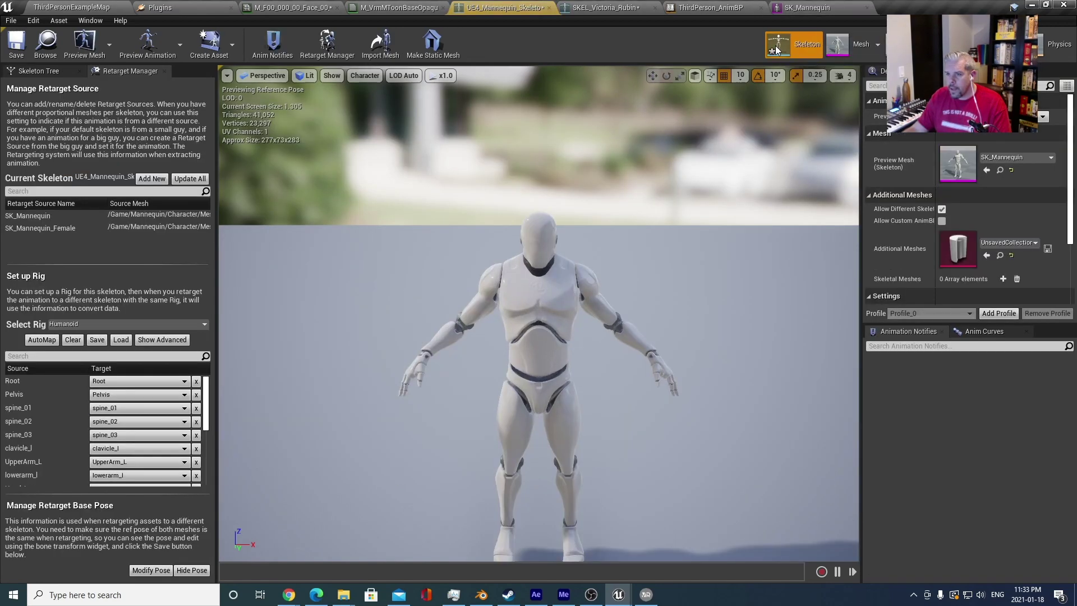
scroll(776, 315, "down", 5)
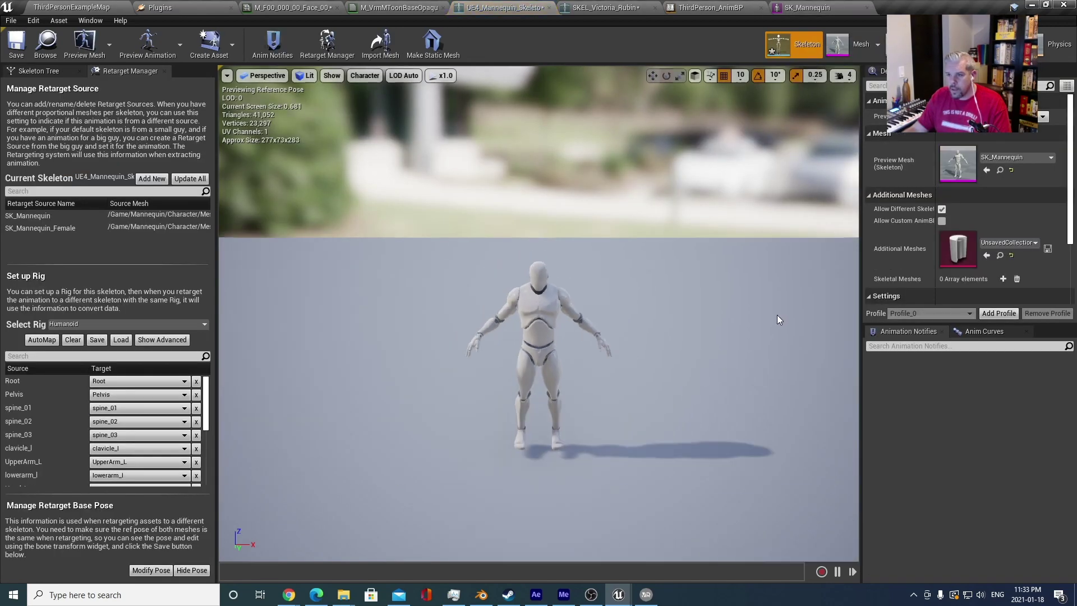
left_click(25, 48)
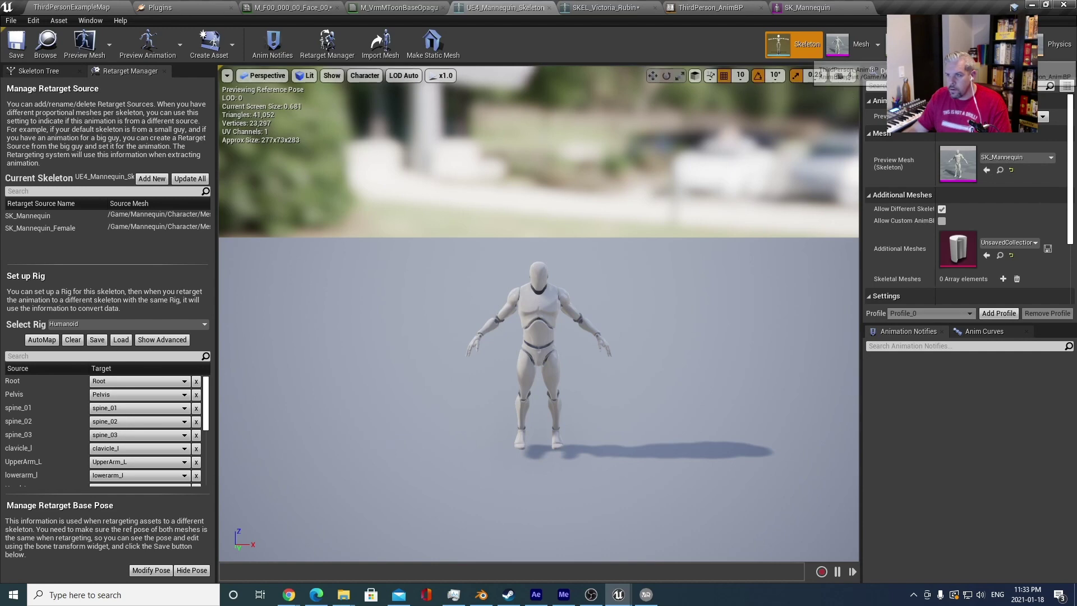
- Set up a duplicate-and-retarget of ThirdPerson_AnimBP to the SKEL_Victoria_Rubin skeleton, with the prefix VRD_ for the new assets
left_click(710, 7)
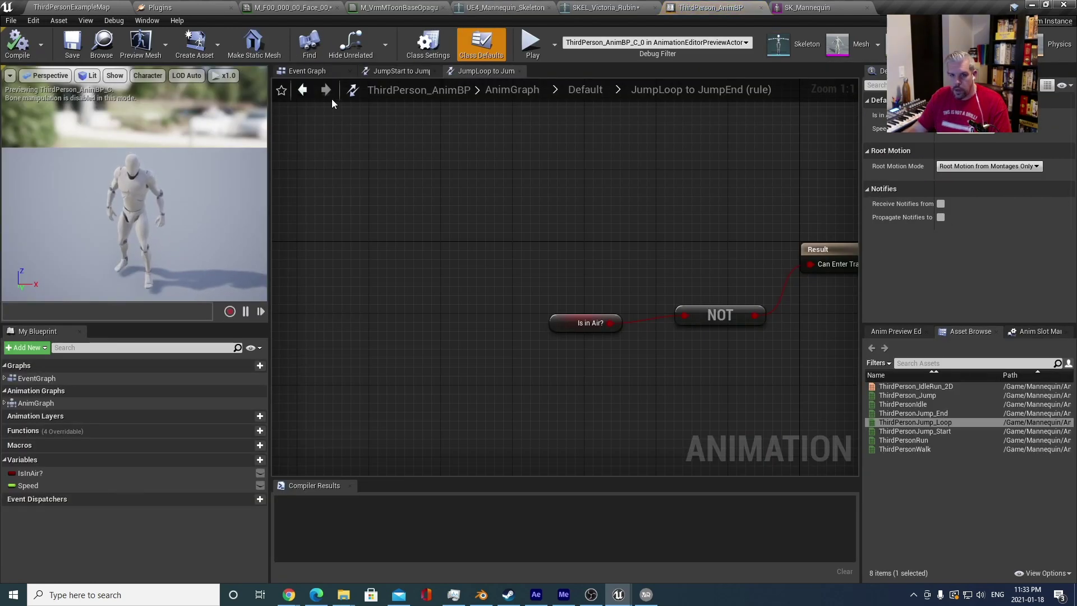
left_click(339, 68)
left_click(71, 7)
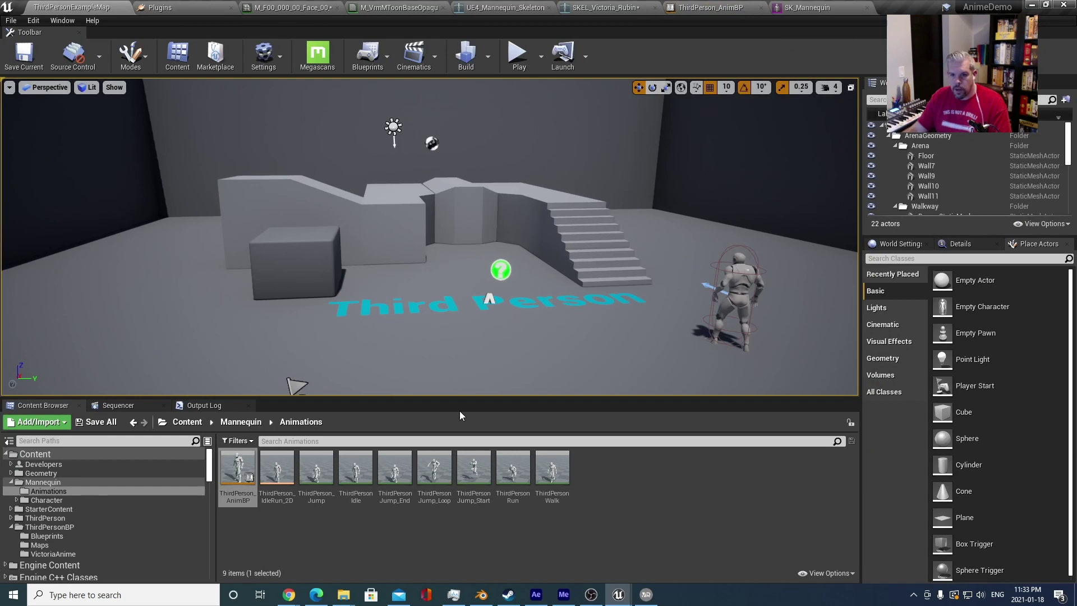
right_click(238, 461)
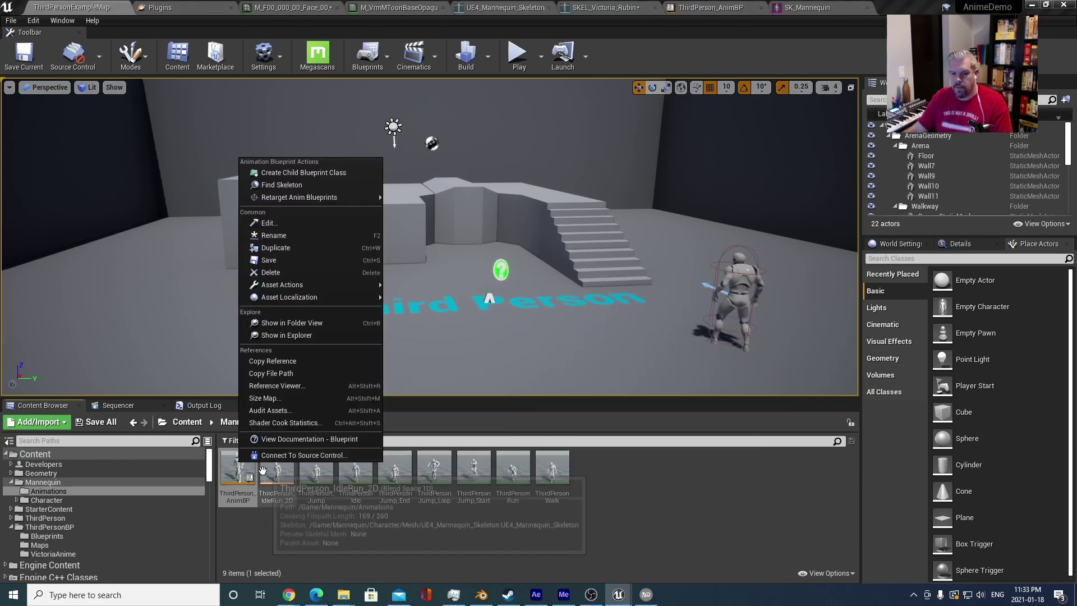
mouse_move(323, 196)
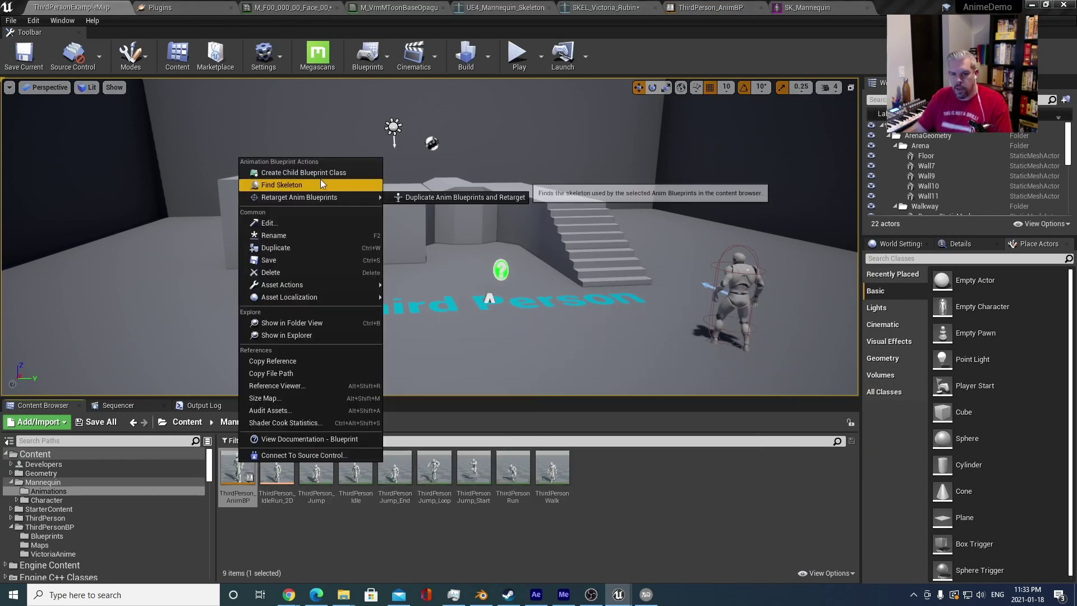
left_click(439, 195)
left_click(281, 217)
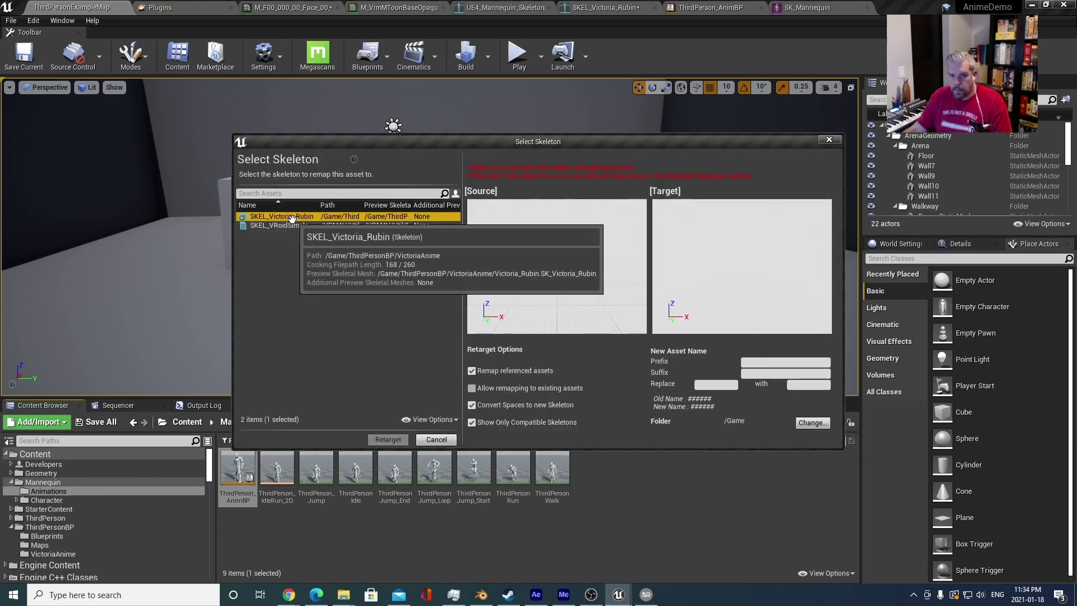
left_click(769, 362)
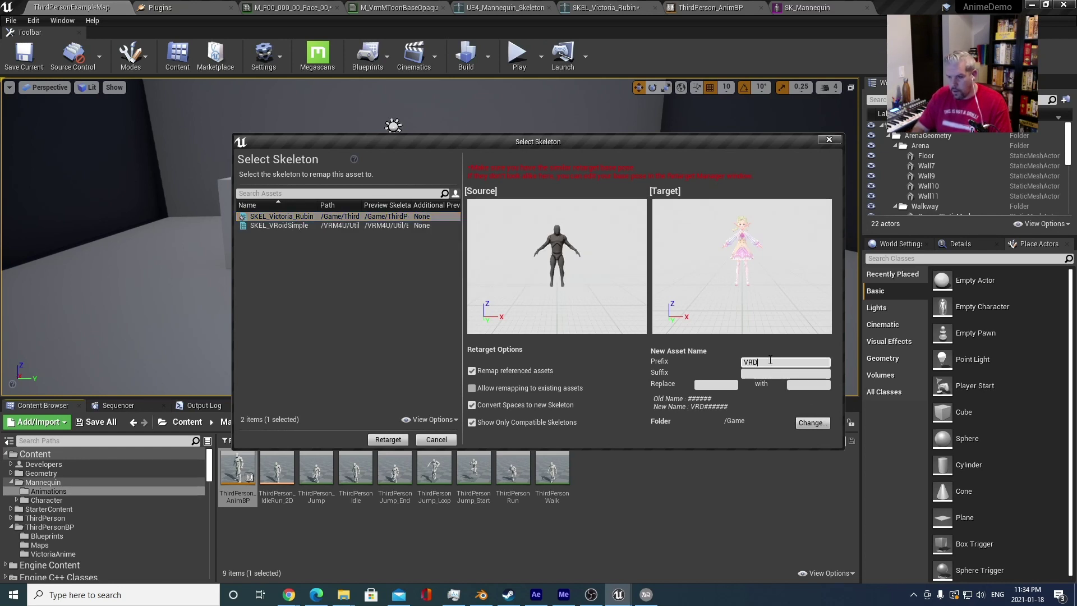
- Choose ThirdPersonBP/VictoriaAnime as the destination folder and run the retarget
left_click(809, 423)
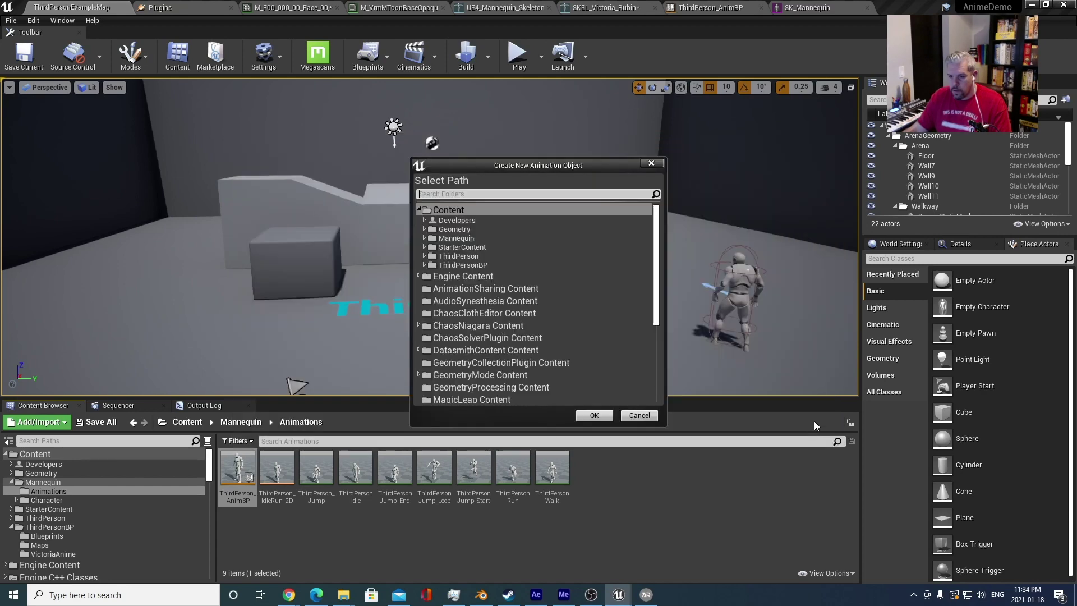
double_click(466, 264)
left_click(477, 292)
left_click(586, 415)
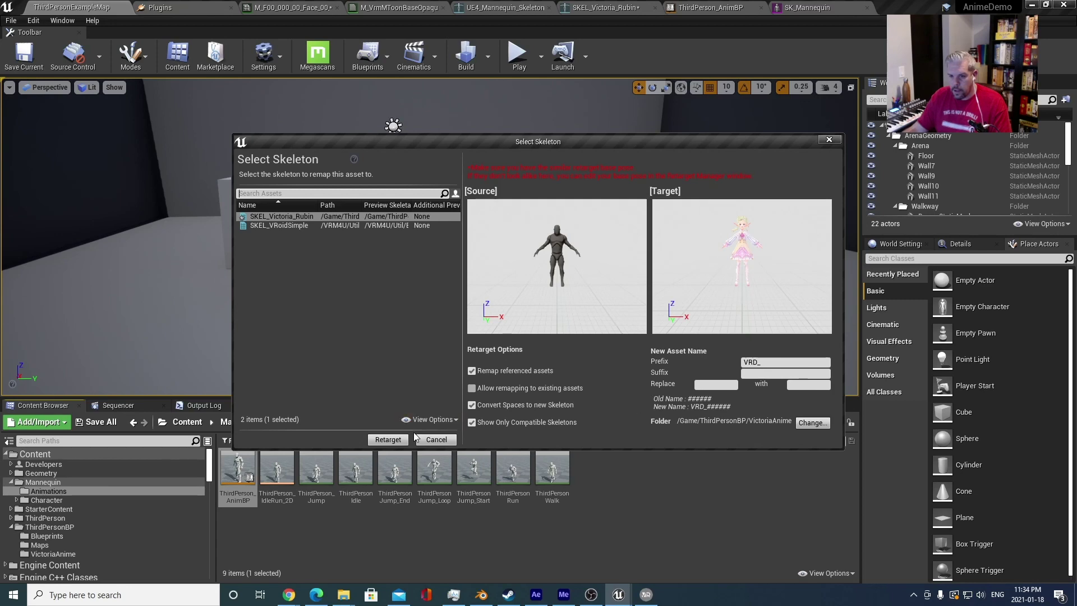
left_click(388, 439)
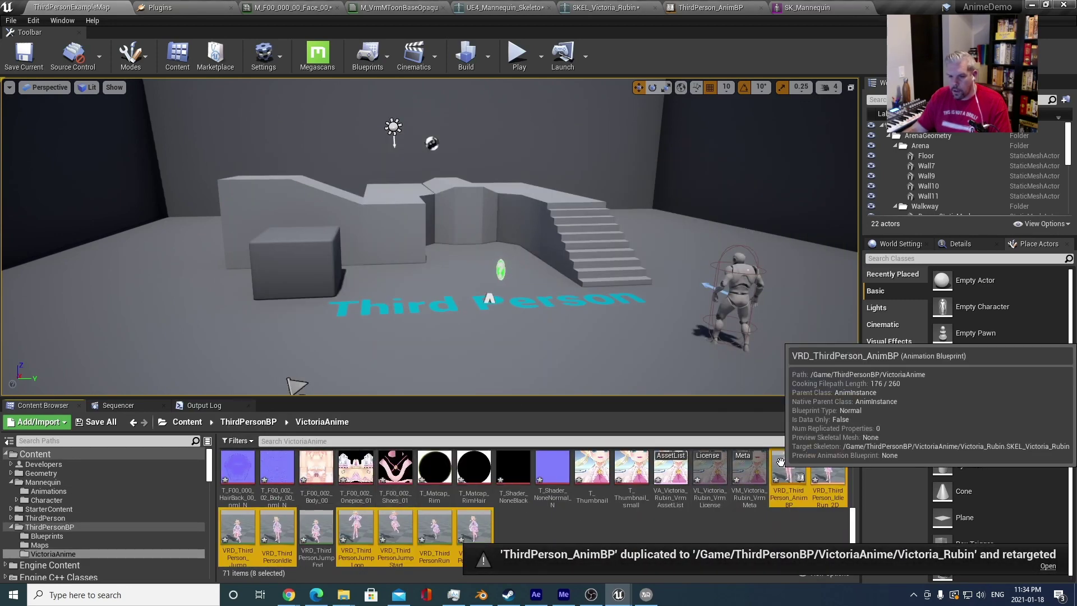
- Preview the retargeted VRD_ThirdPersonJump_End, VRD_ThirdPersonJump_Loop and VRD_ThirdPersonWalk animations one after another, closing each and returning to the level
double_click(316, 530)
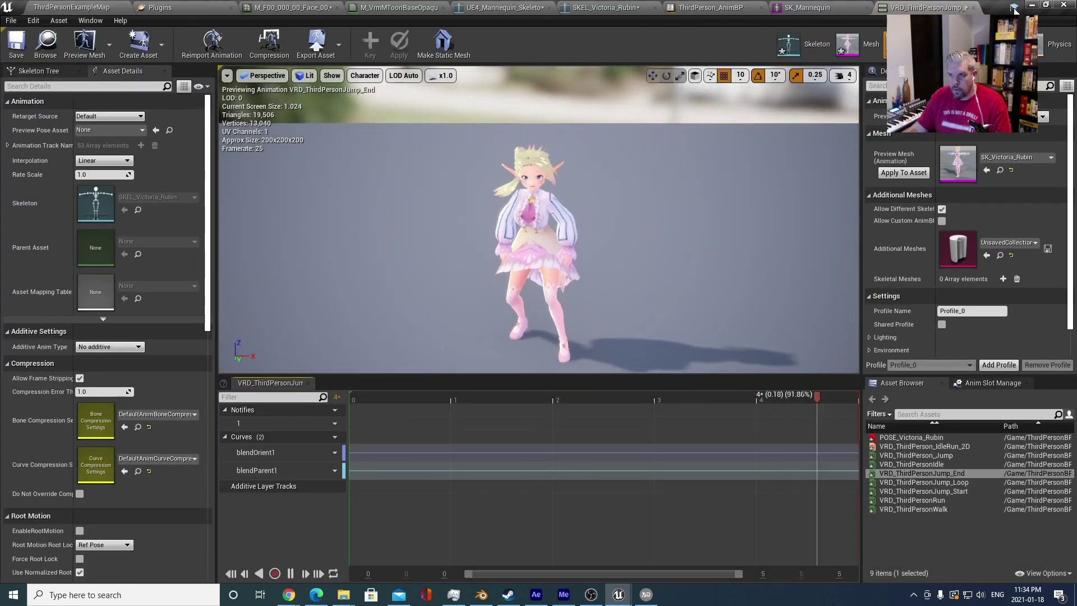
left_click(974, 9)
left_click(113, 6)
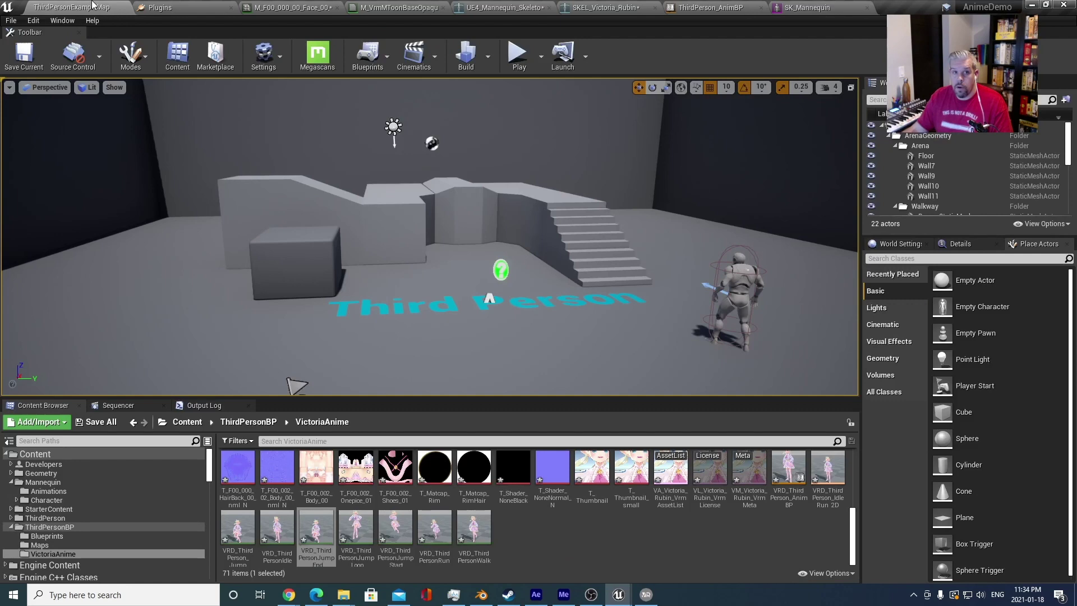
double_click(356, 529)
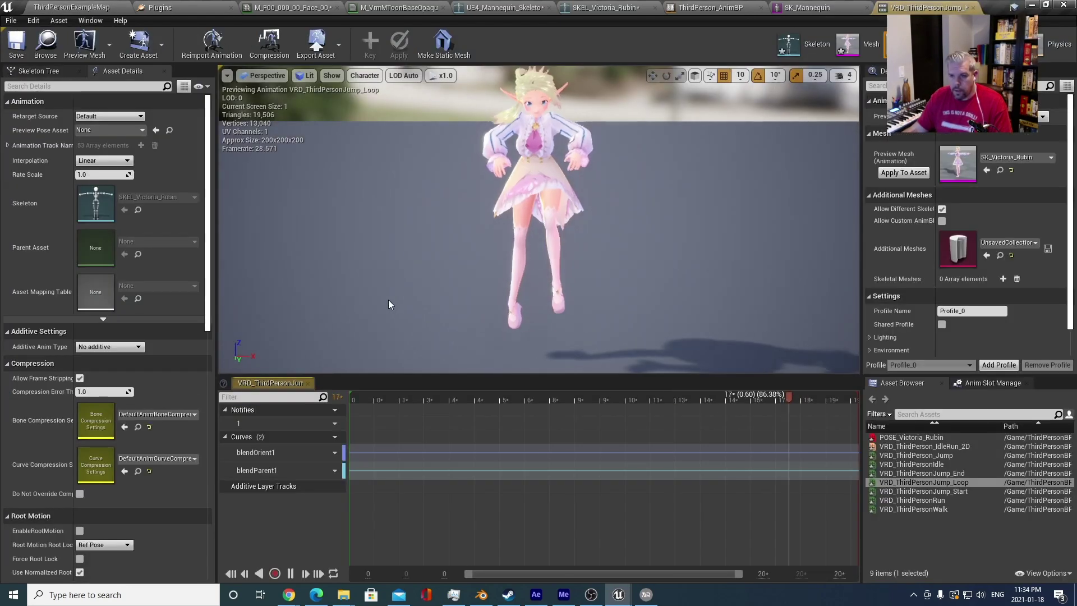
left_click(973, 8)
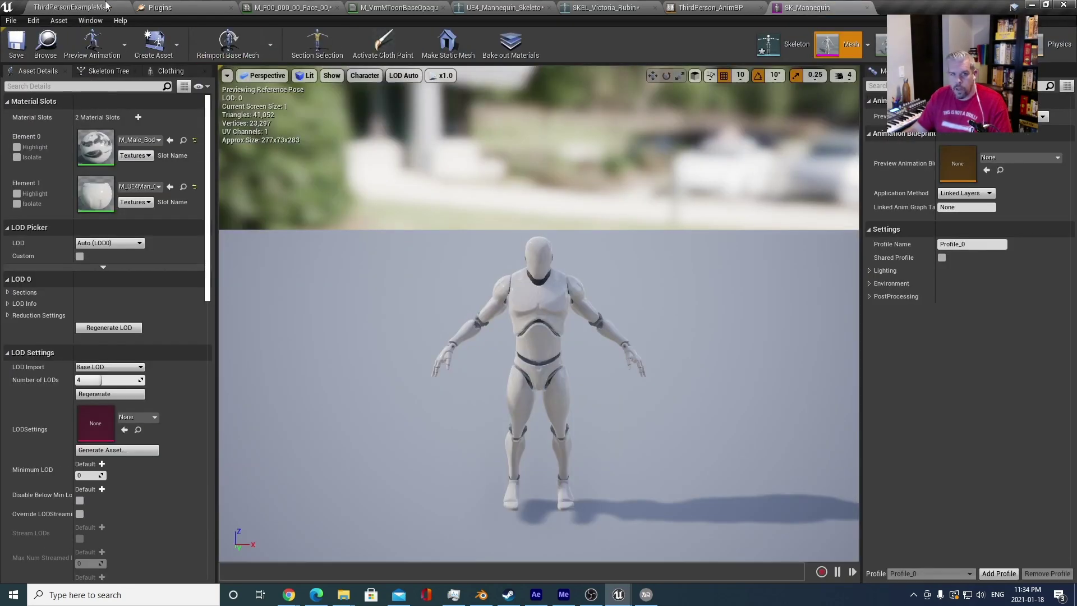
left_click(109, 7)
double_click(474, 527)
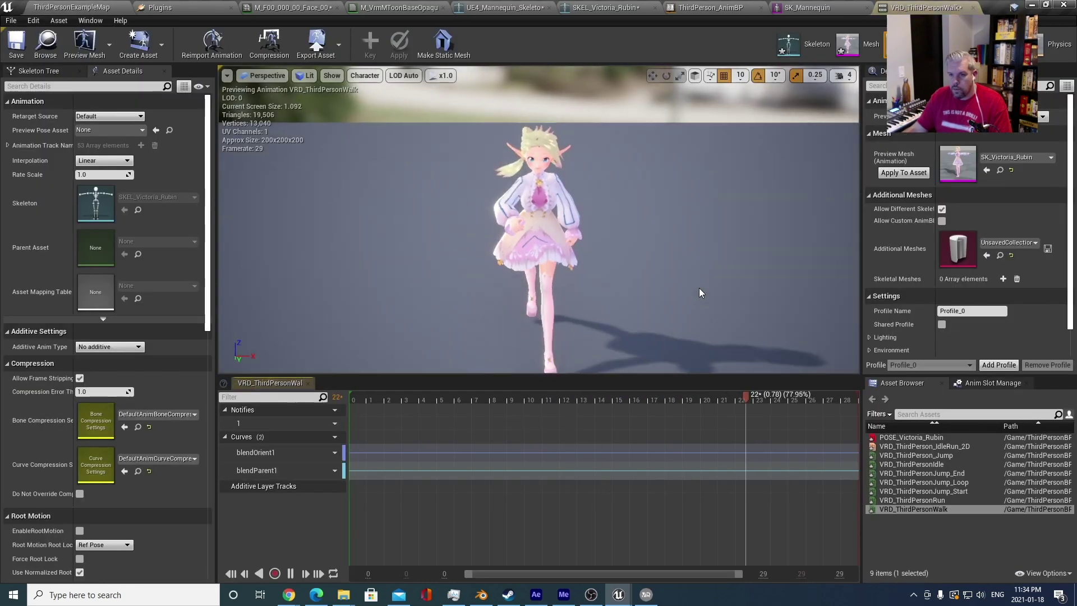
left_click(974, 8)
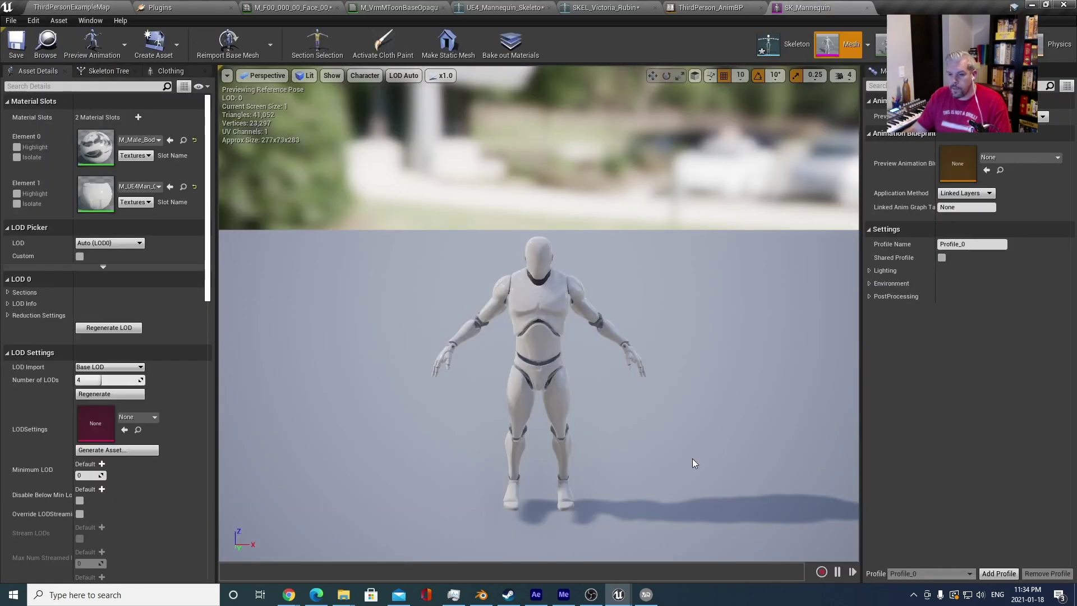
left_click(80, 7)
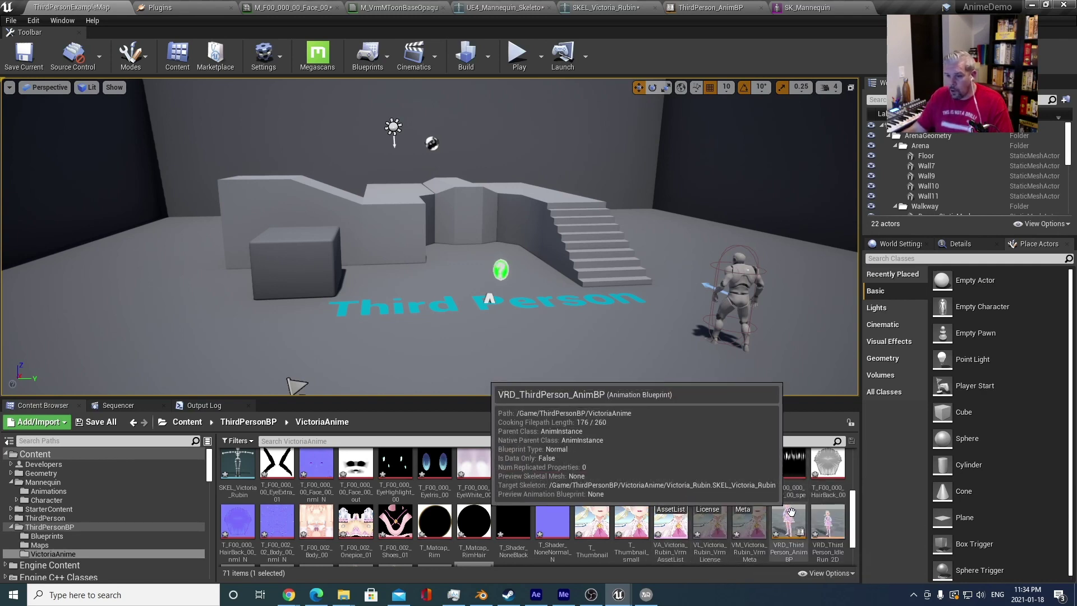
- Make a copy of the ThirdPersonCharacter blueprint in the ThirdPersonBP/Blueprints folder
scroll(790, 512, "down", 2)
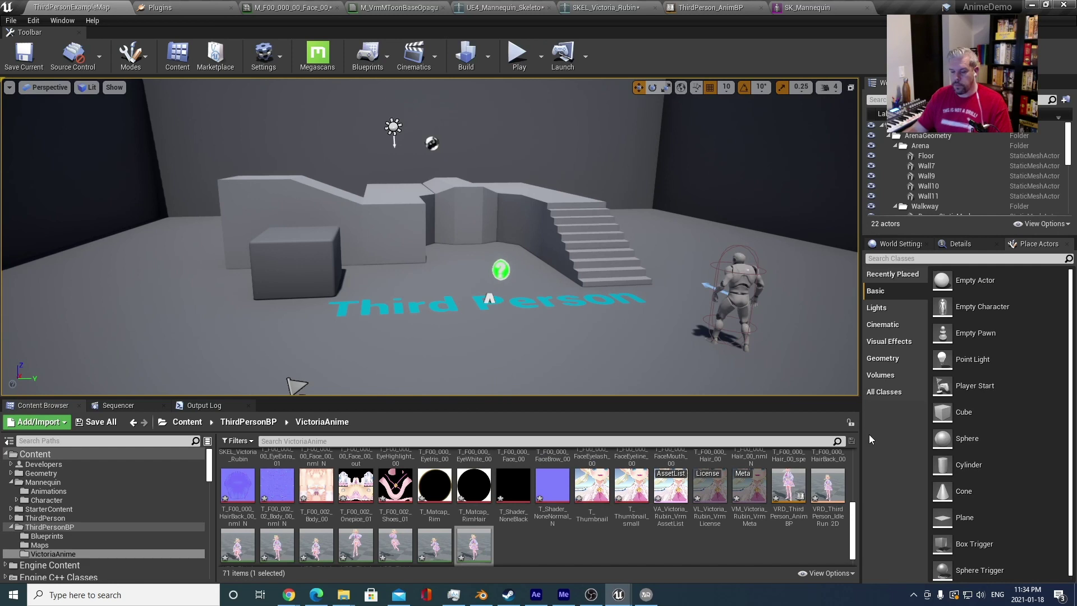
scroll(112, 529, "down", 2)
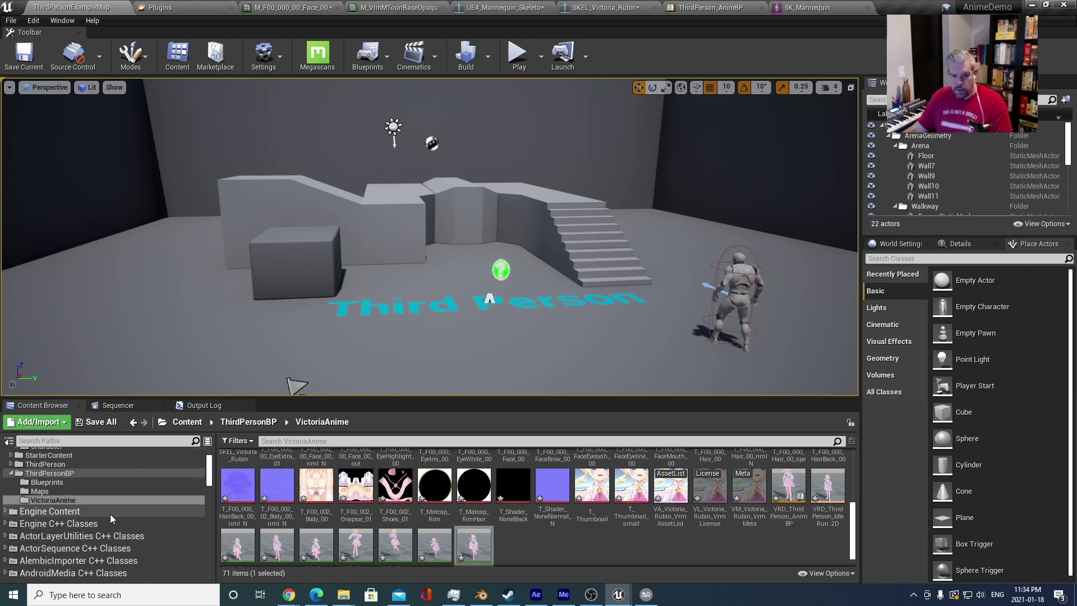
left_click(71, 473)
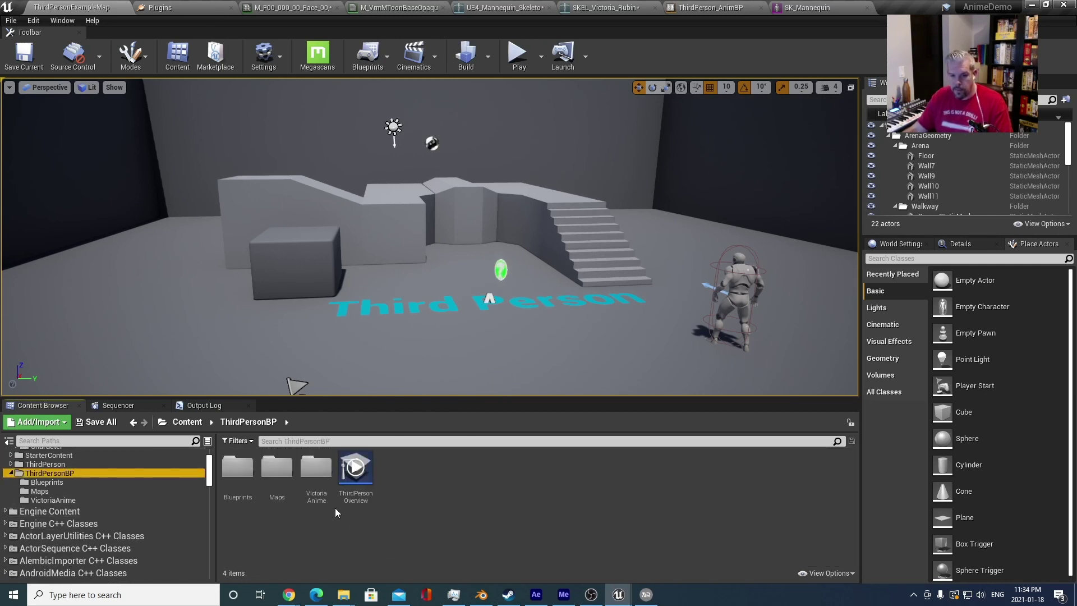
double_click(248, 470)
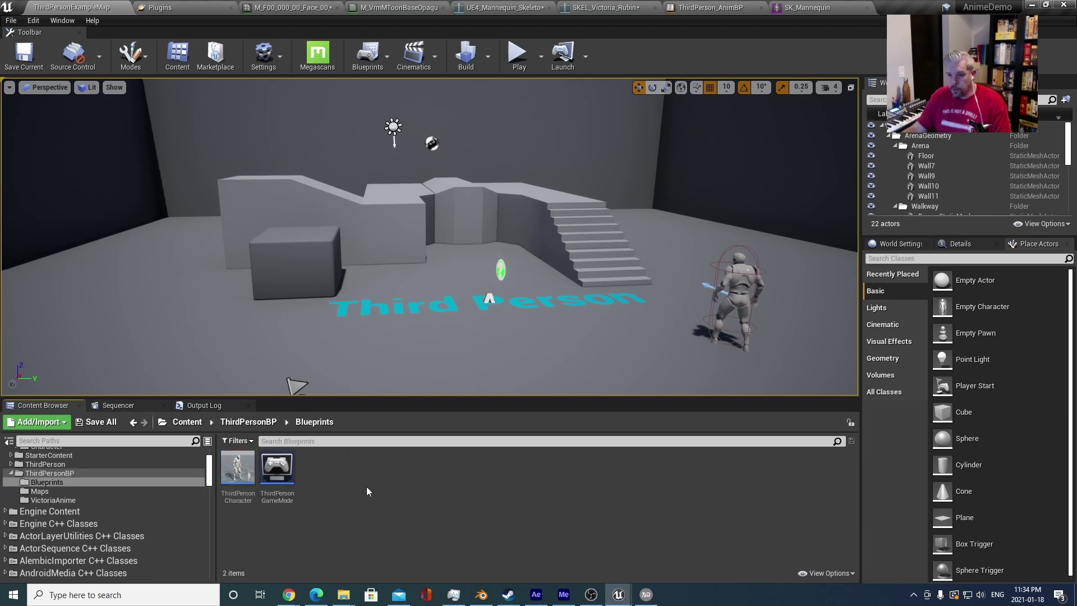
left_click(229, 473)
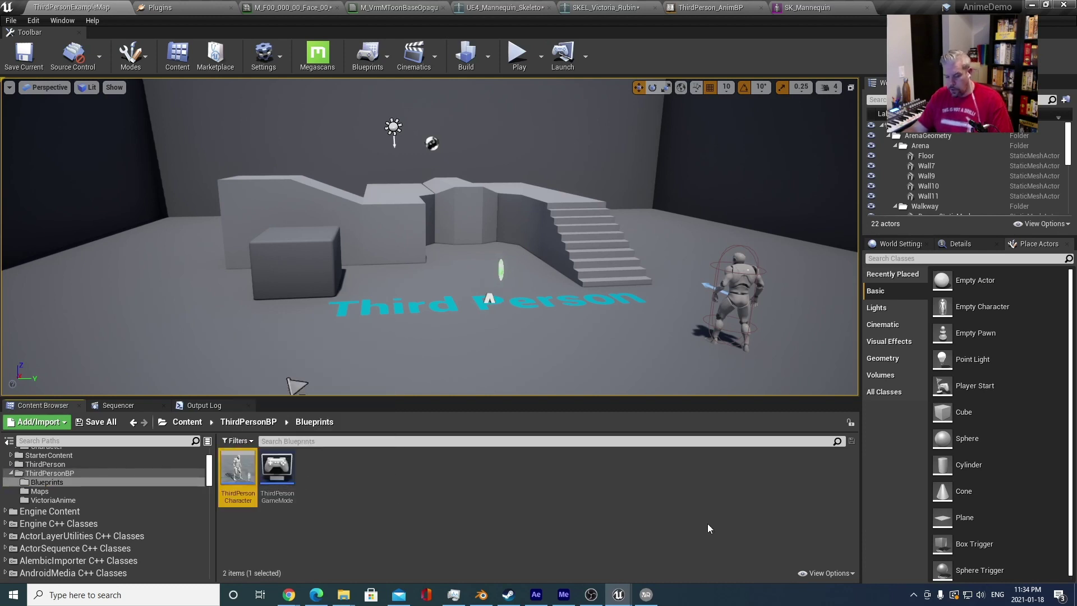
left_click(374, 490)
left_click(240, 467)
key("ctrl+v")
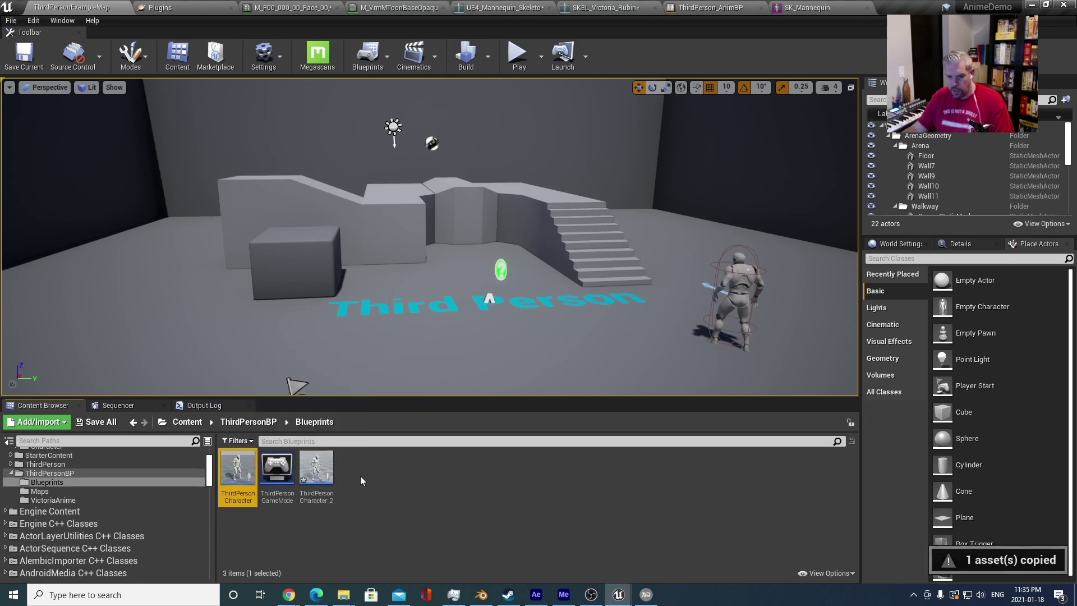
left_click(362, 476)
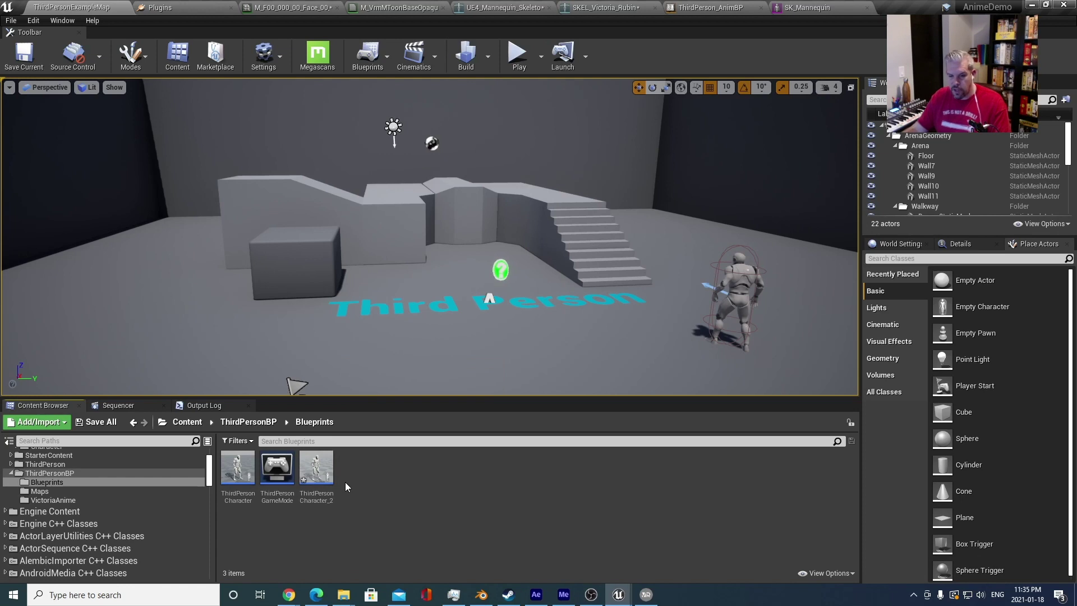
- Rename the copied character blueprint as VictoriaAnime_Character
right_click(315, 483)
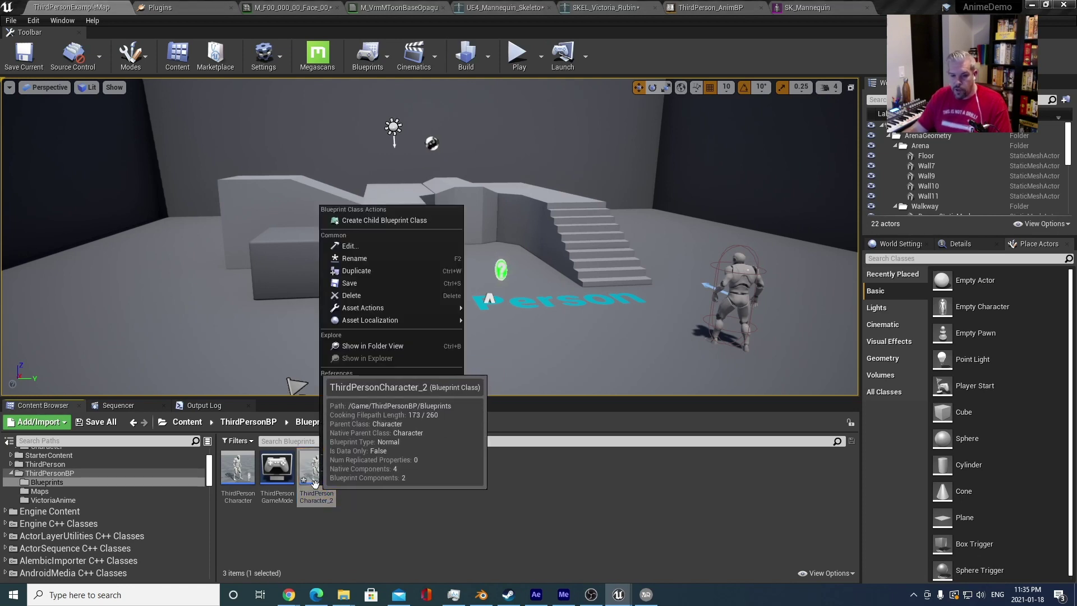
left_click(396, 259)
type("V")
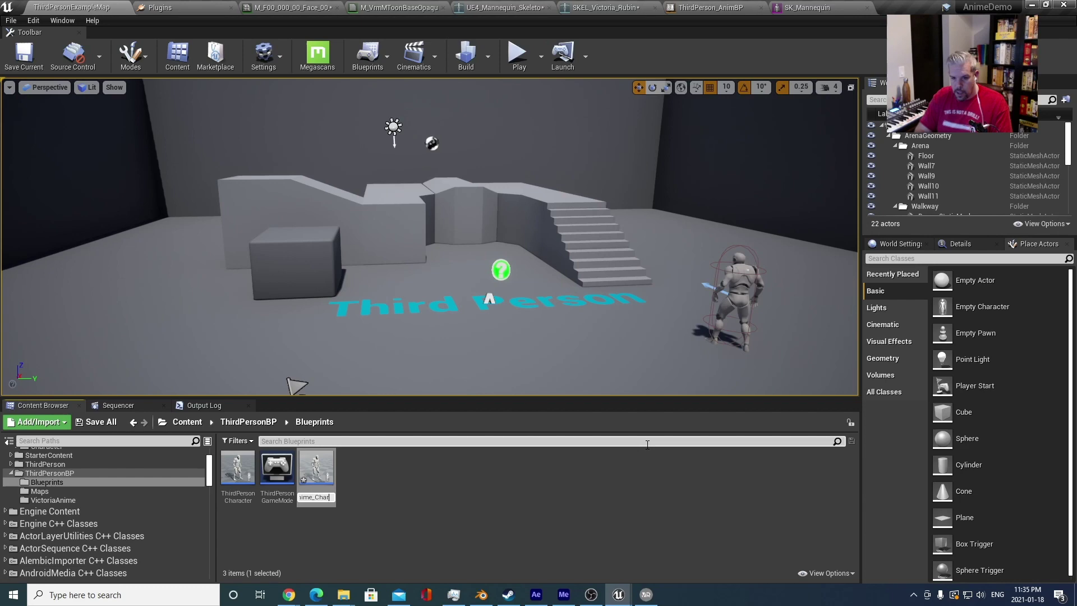
key("Return")
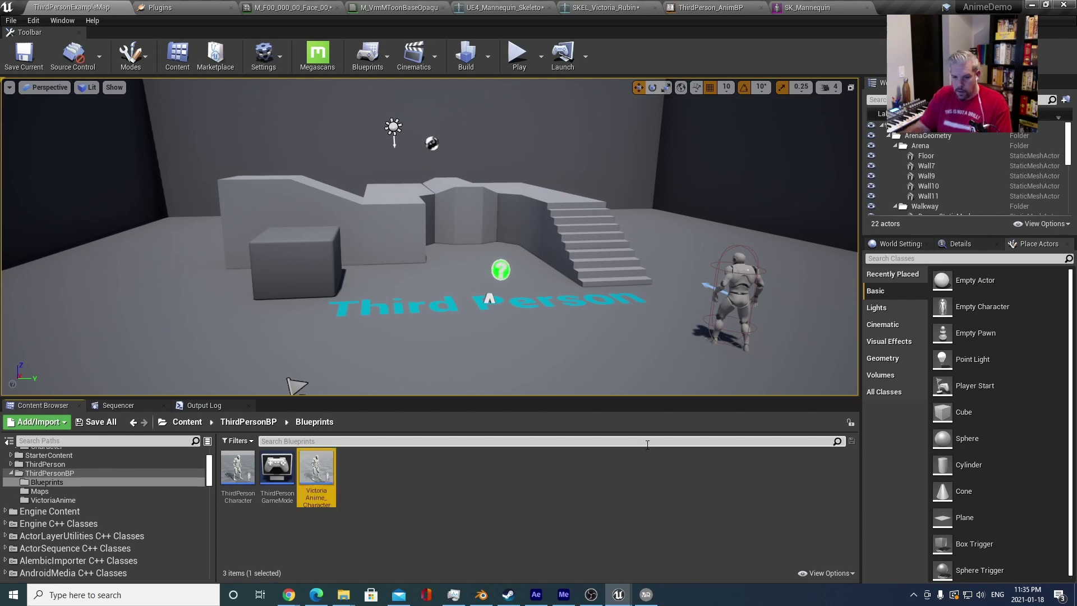
- Set the skeletal mesh of VictoriaAnime_Character's Mesh component to SK_Victoria_Rubin, and compile and save the blueprint
double_click(316, 473)
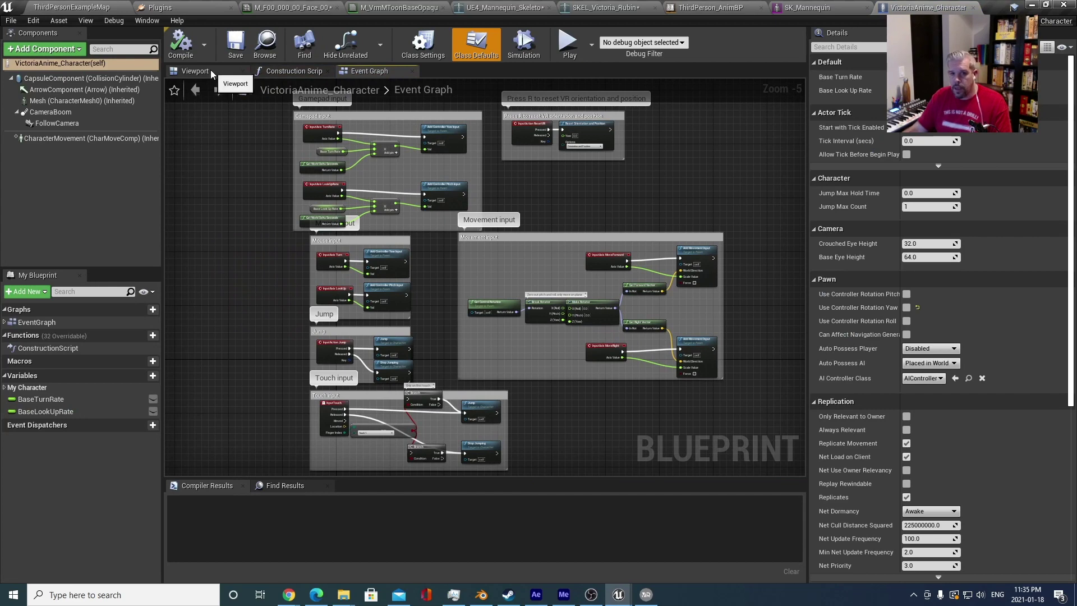
left_click(210, 71)
left_click(481, 255)
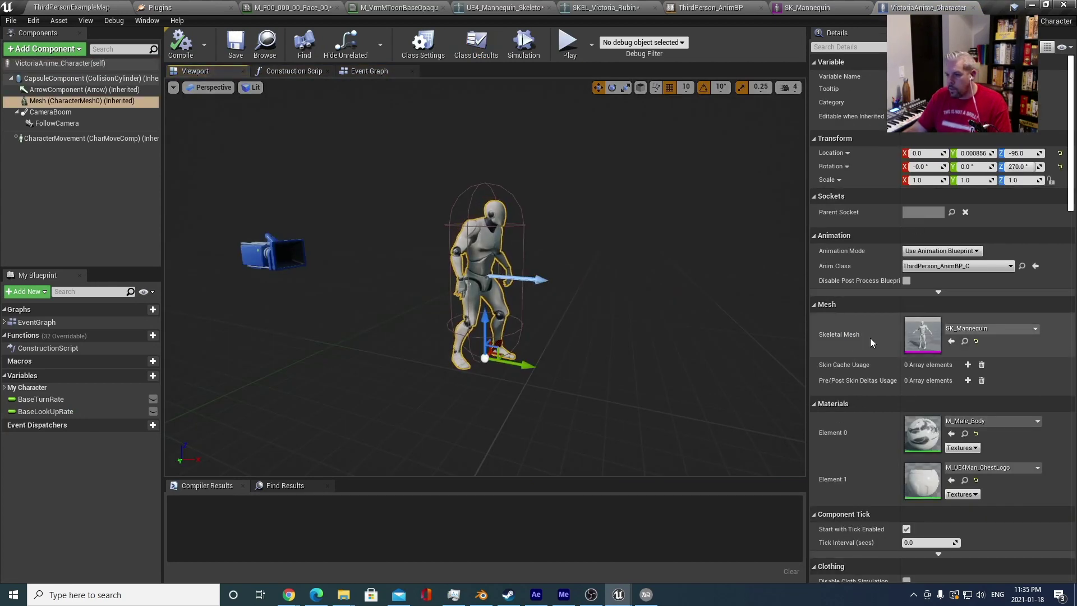
left_click(1009, 330)
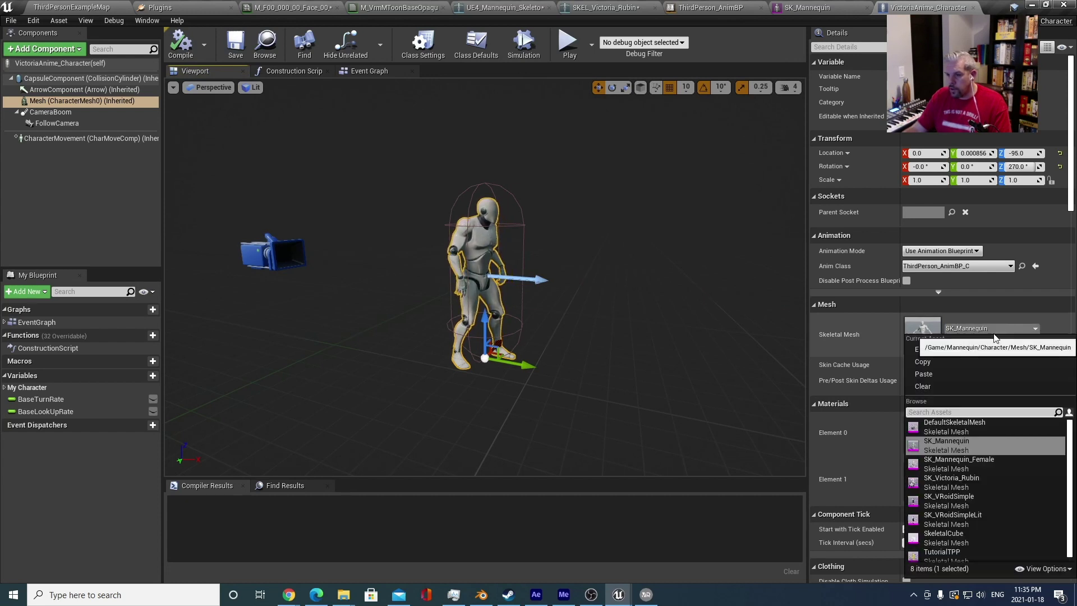
left_click(950, 411)
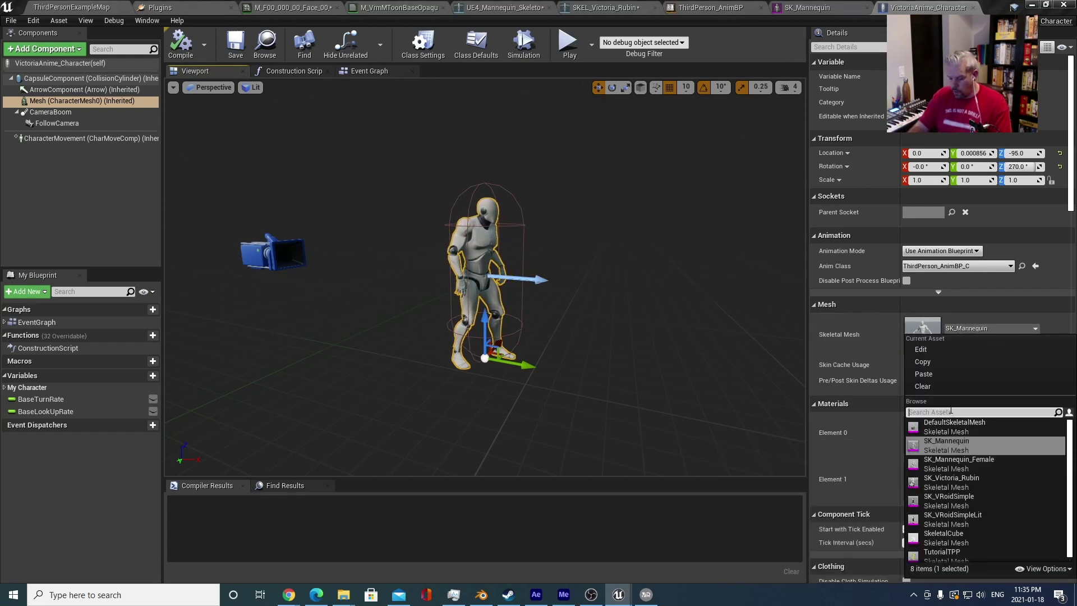
type("victor")
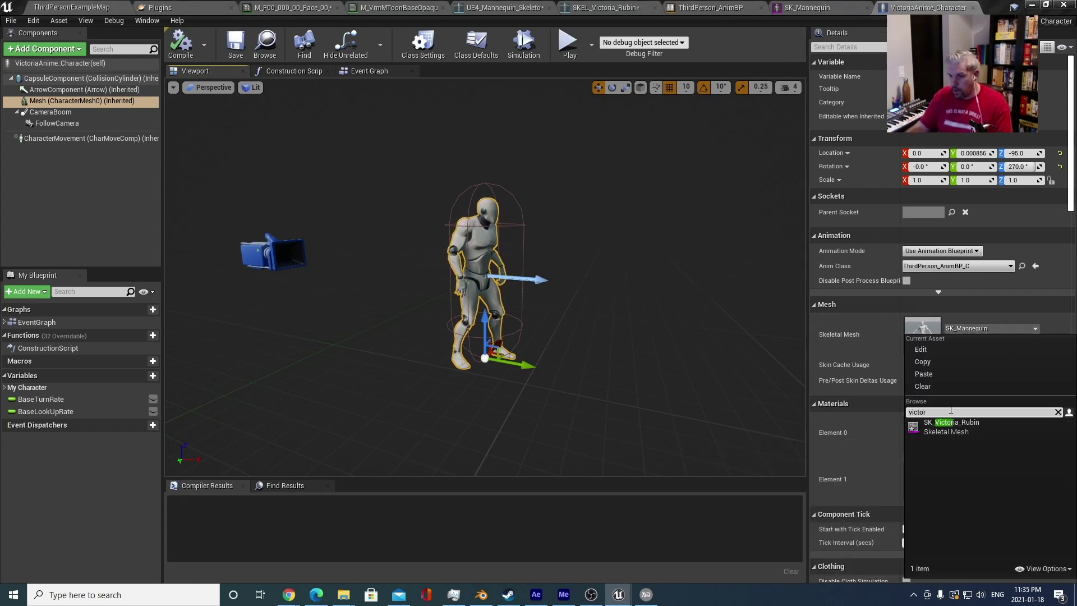
left_click(951, 426)
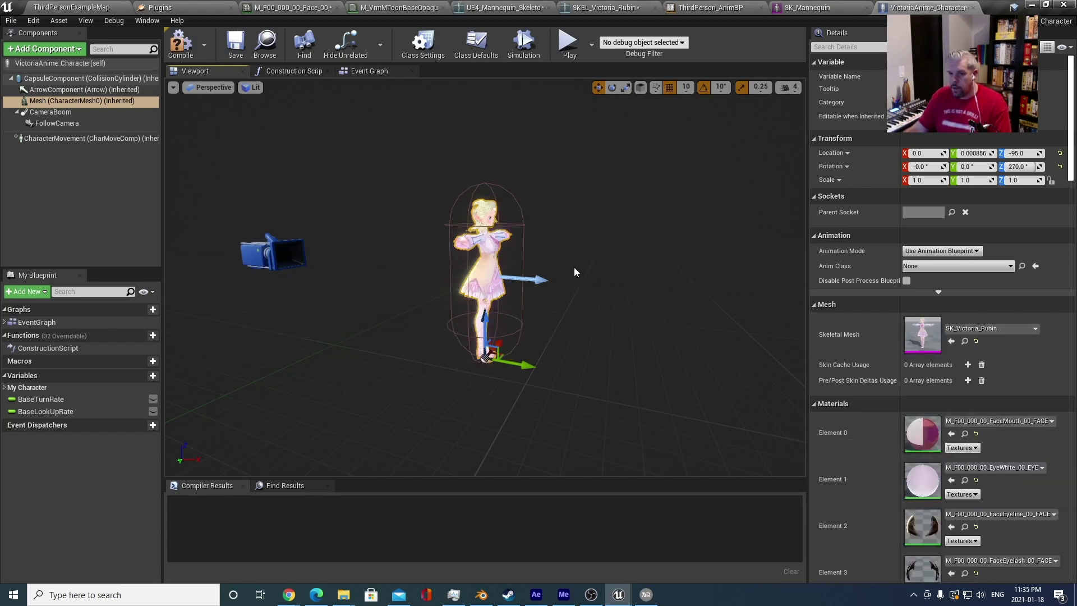
left_click(181, 43)
left_click(235, 44)
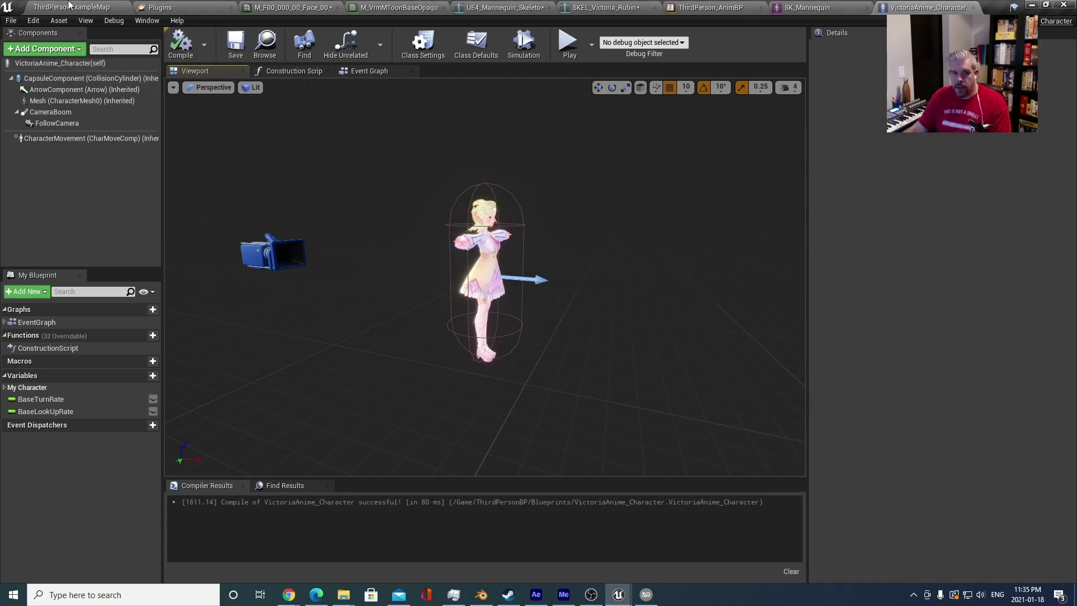
- Set the Default Pawn Class of ThirdPersonGameMode to VictoriaAnime_Character, and compile and save the game mode
left_click(70, 7)
double_click(277, 467)
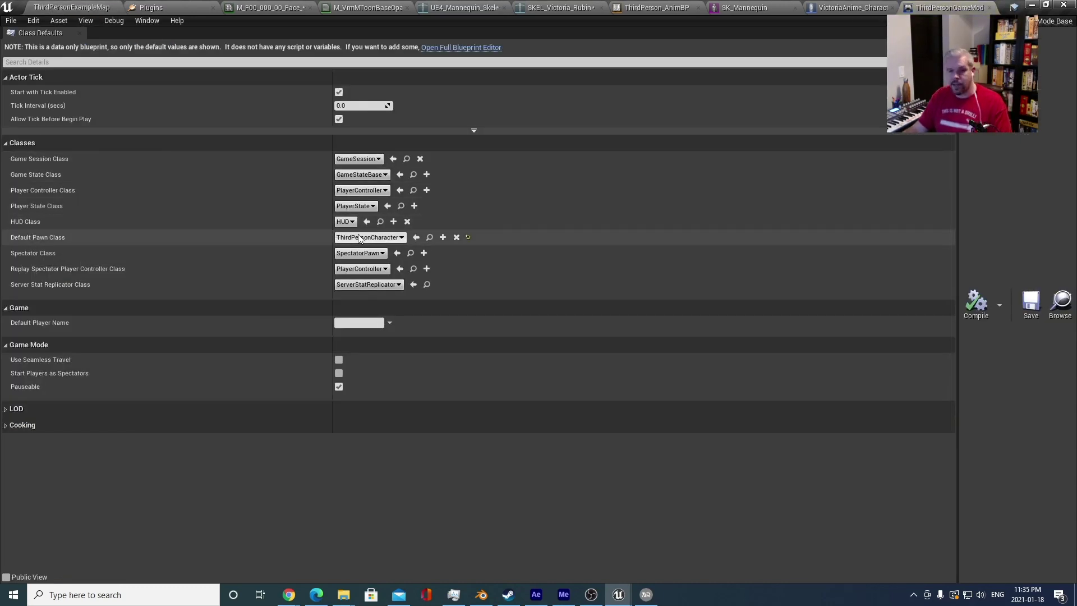
left_click(385, 239)
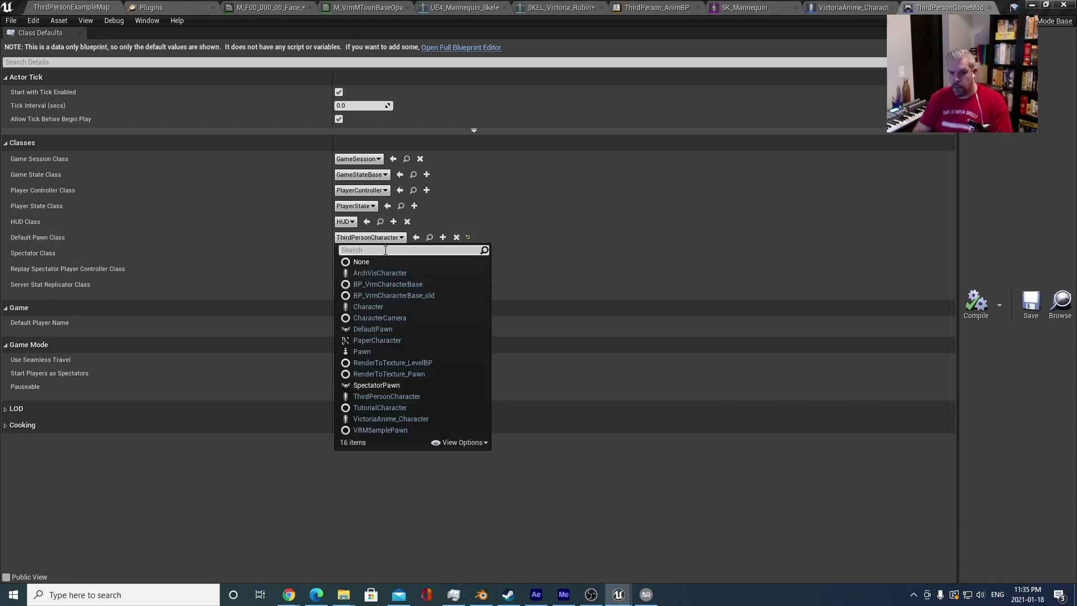
type("vro")
key("BackSpace")
key("BackSpace")
key("BackSpace")
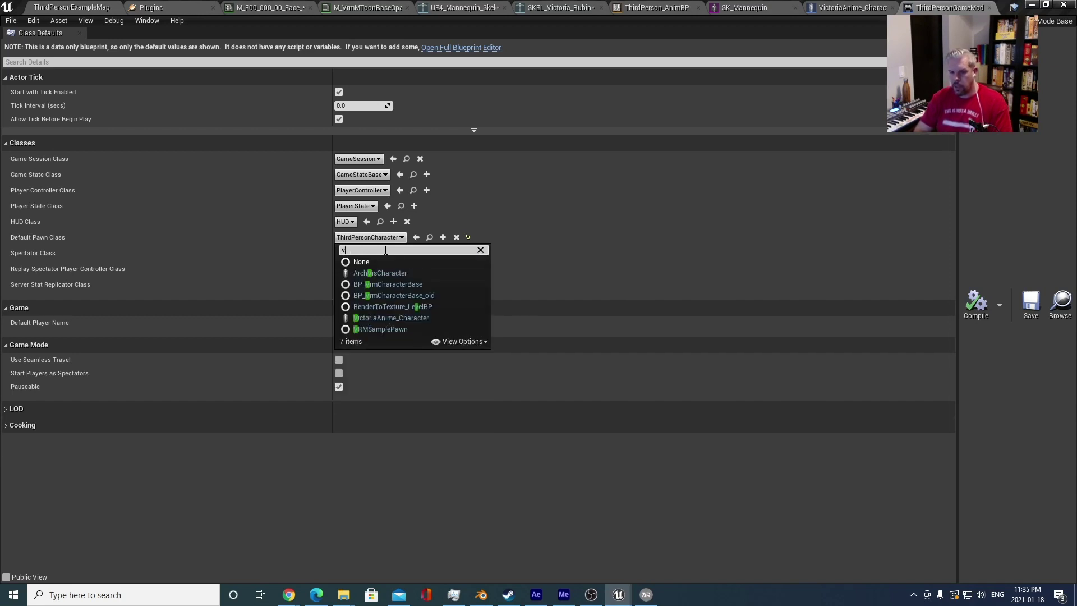
type("vic")
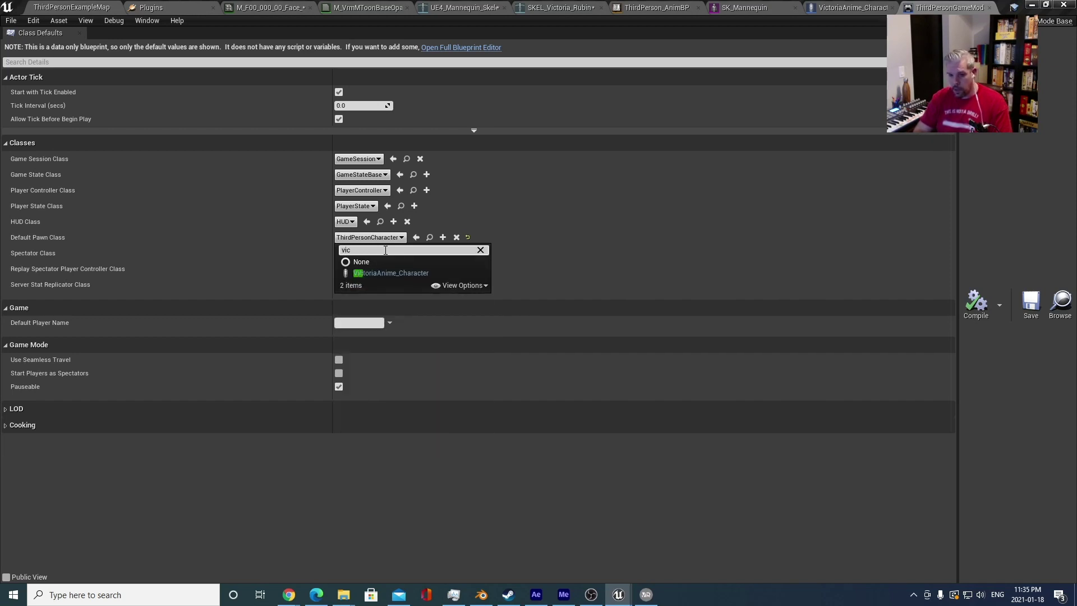
left_click(417, 273)
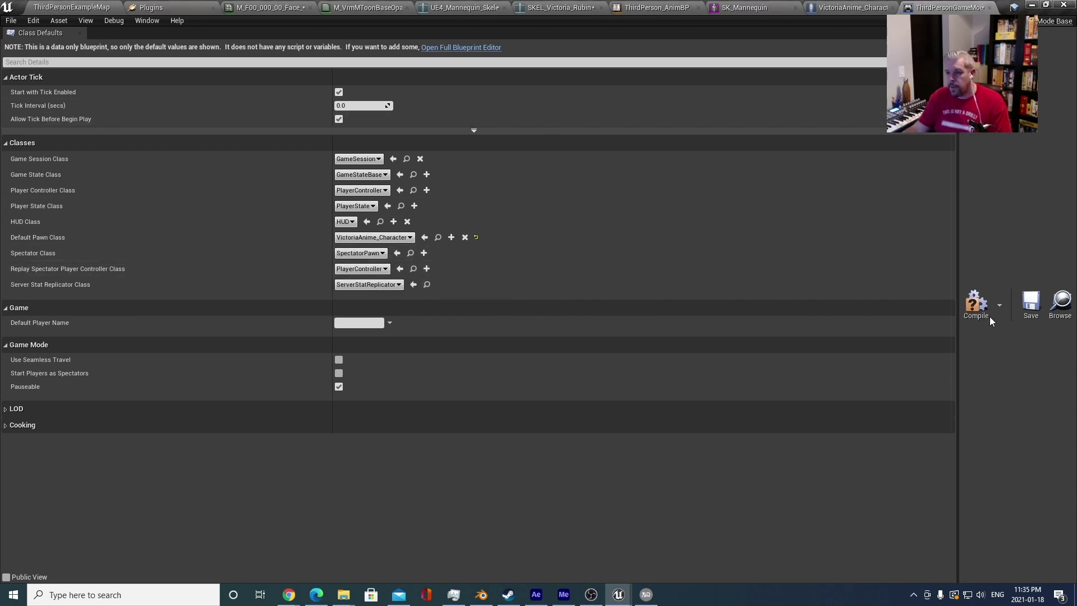
left_click(977, 306)
left_click(1029, 303)
- Play-test the level, stop it, and recheck the class settings of ThirdPersonGameMode before returning to the level
left_click(84, 5)
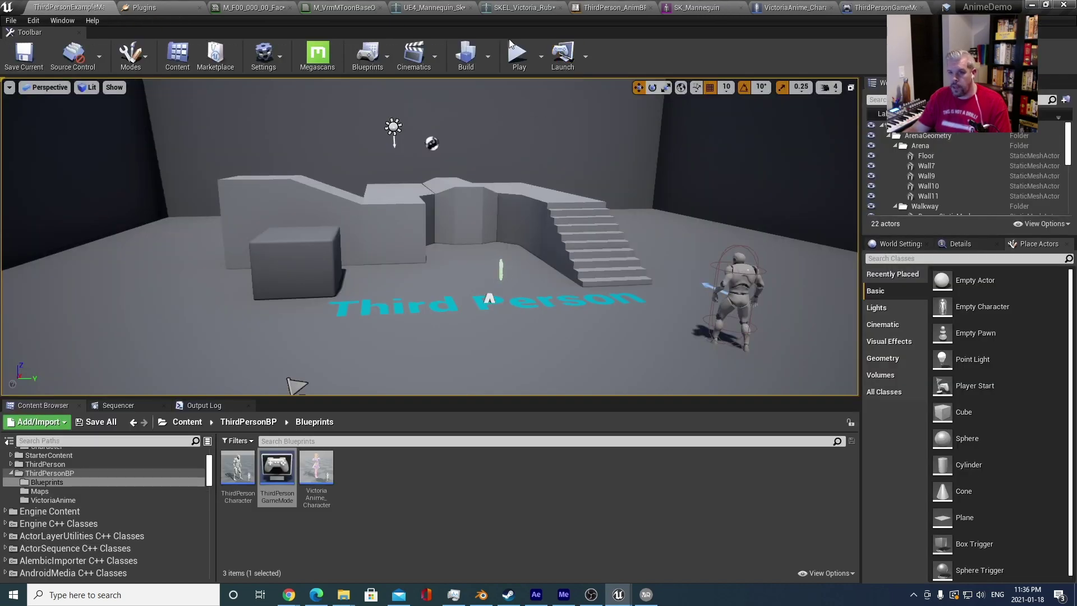
left_click(515, 52)
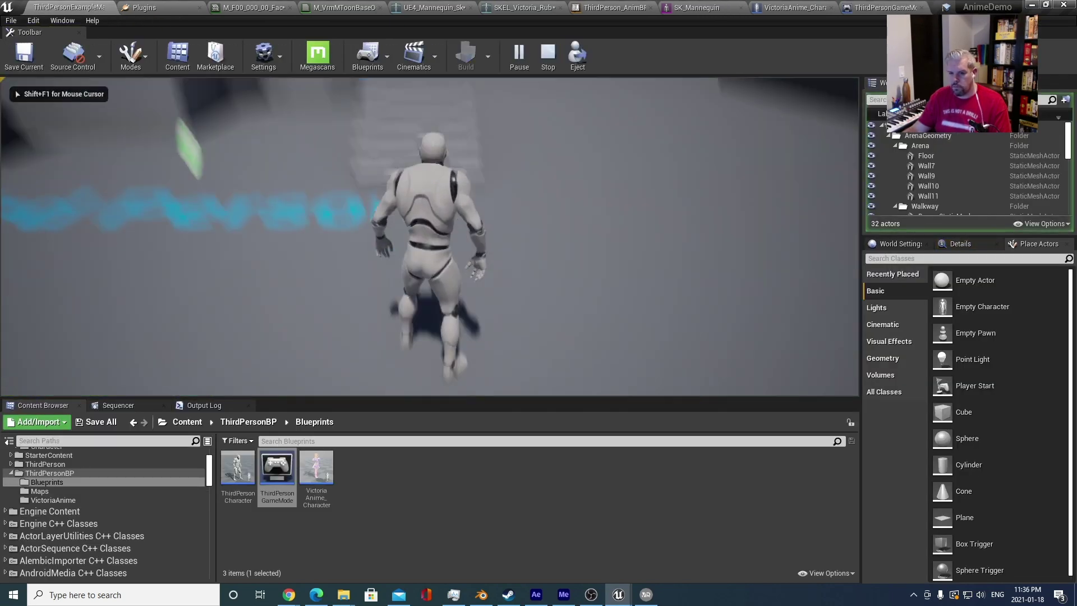
key("Escape")
double_click(282, 473)
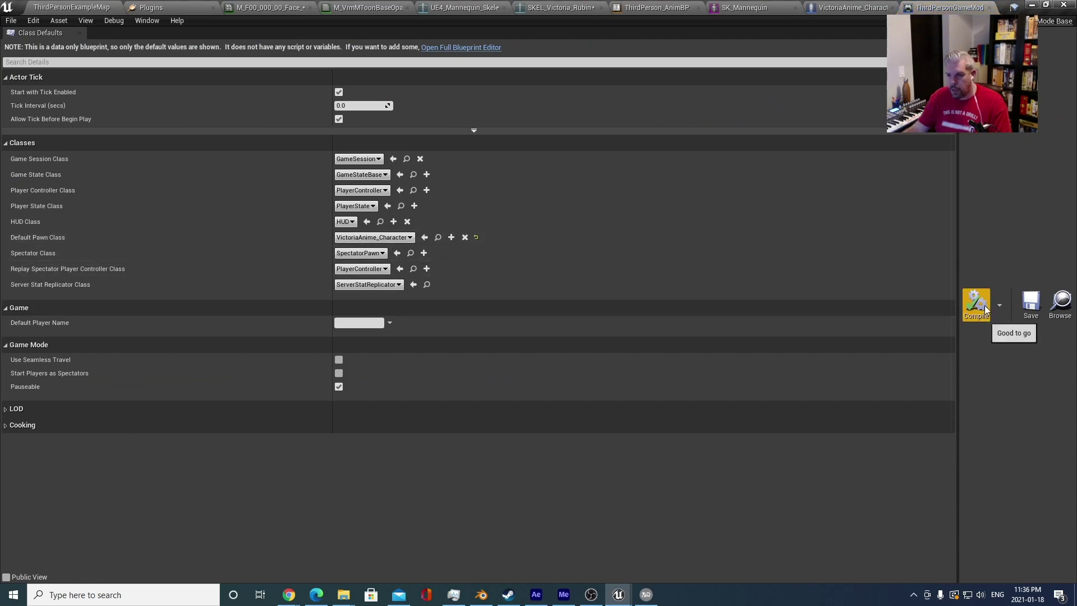
left_click(42, 6)
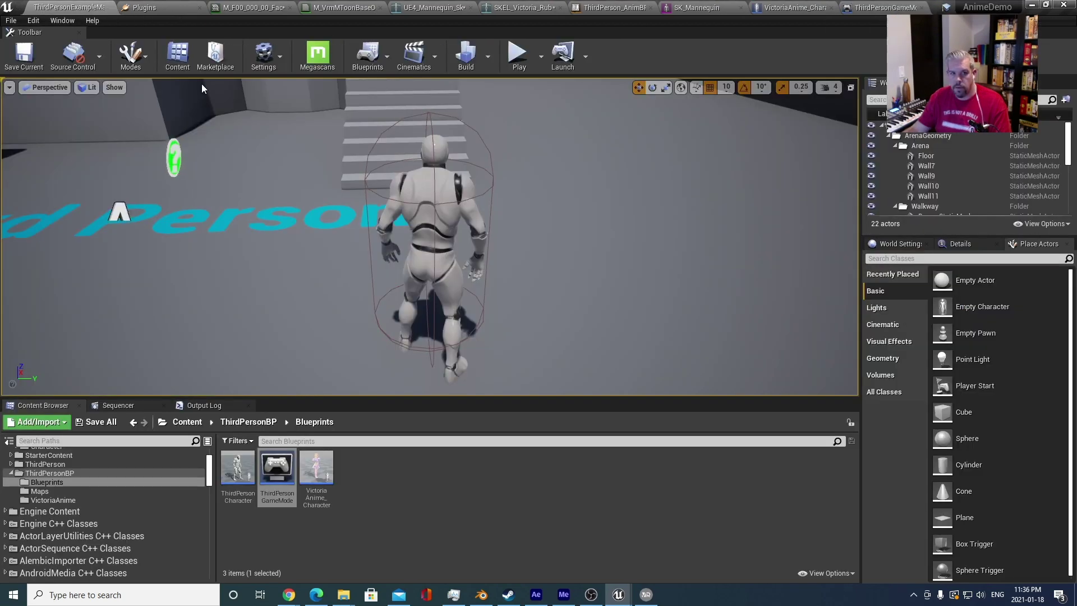
- Delete the ThirdPersonCharacter mannequin placed in the level and play-test briefly by moving the character forward
left_click(482, 180)
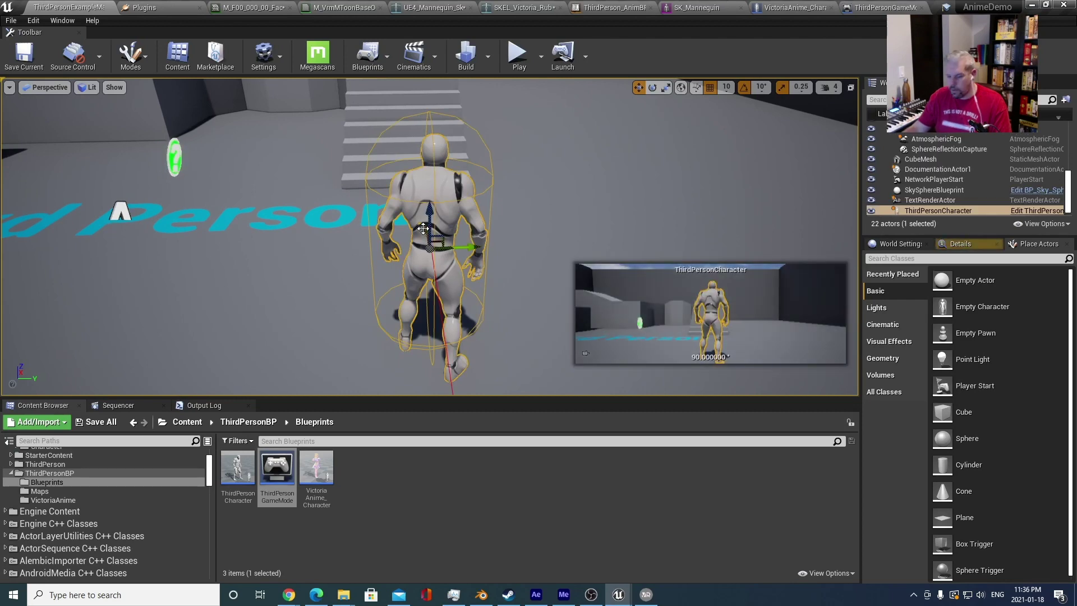
key("Delete")
left_click(517, 56)
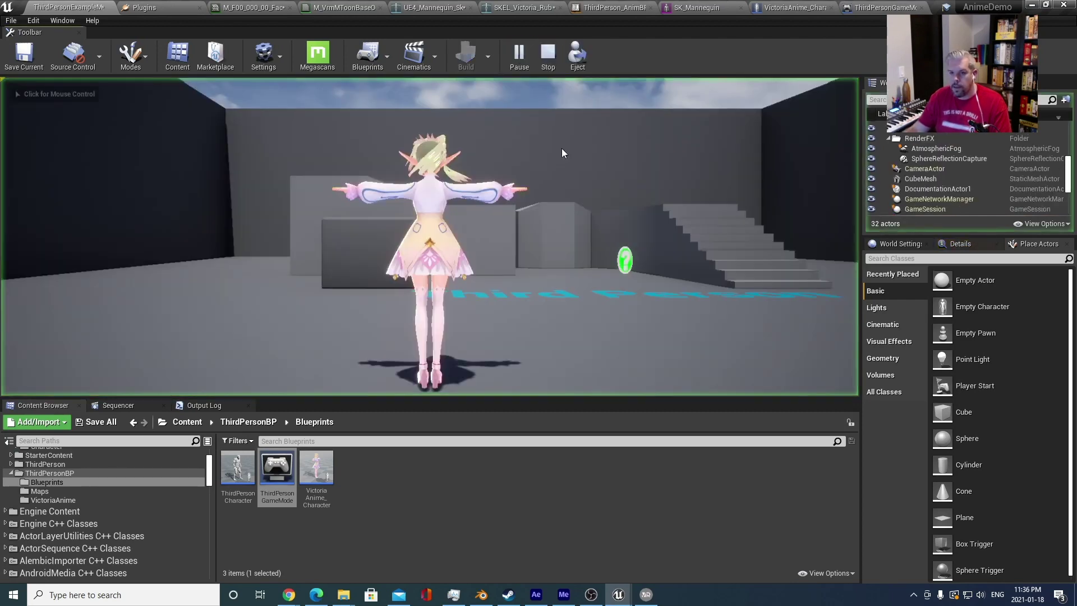
key("w")
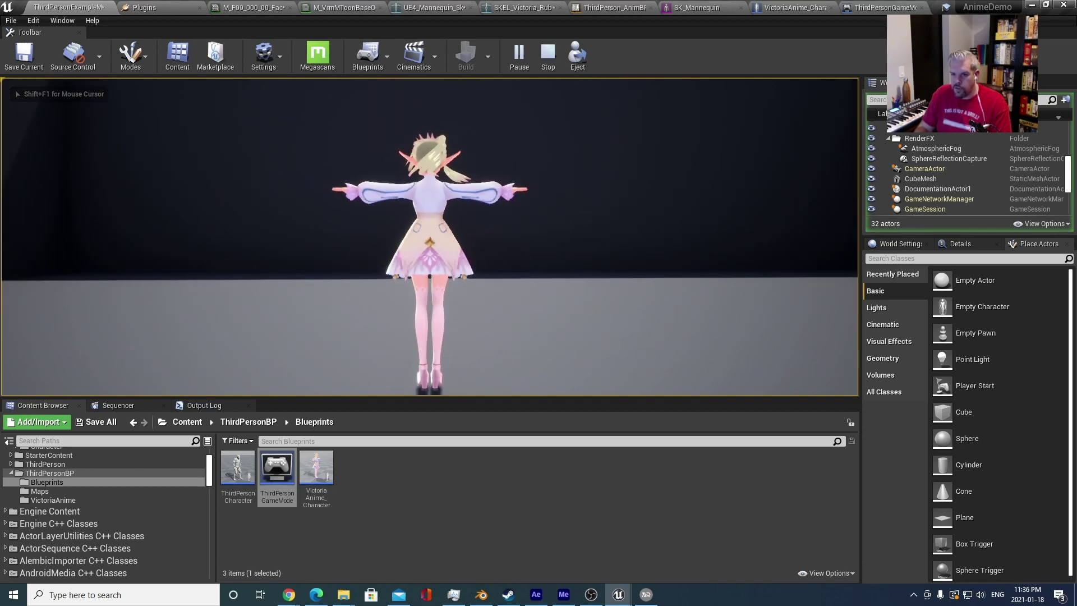
key("Escape")
key("s")
right_click_drag(614, 210, 392, 211)
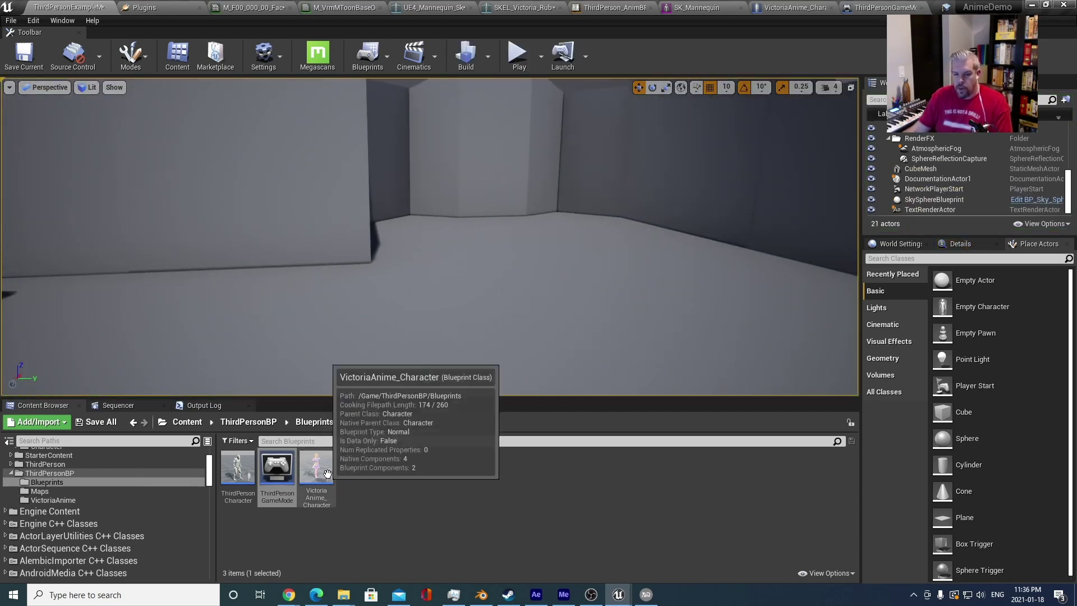
- Set the Anim Class of VictoriaAnime_Character's Mesh component to VRD_ThirdPerson_AnimBP, and compile and save the blueprint
double_click(318, 469)
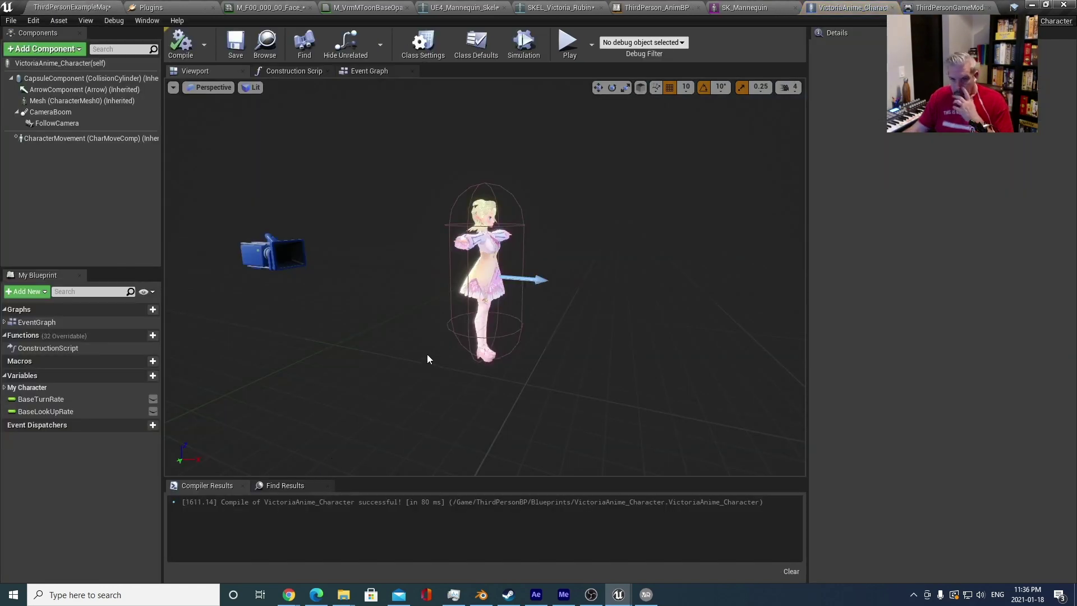
left_click(484, 264)
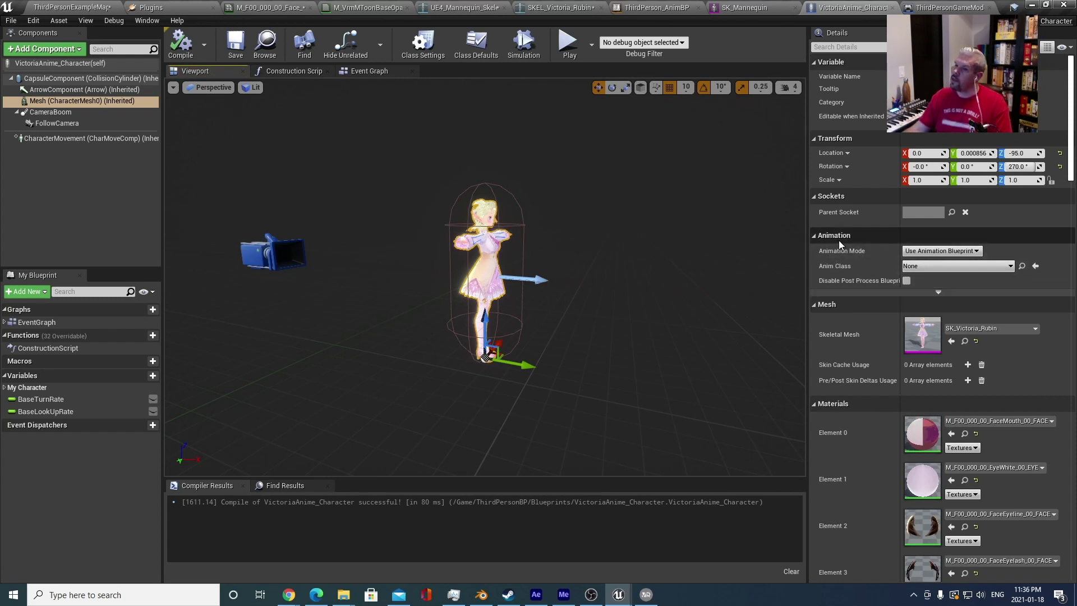
left_click(970, 270)
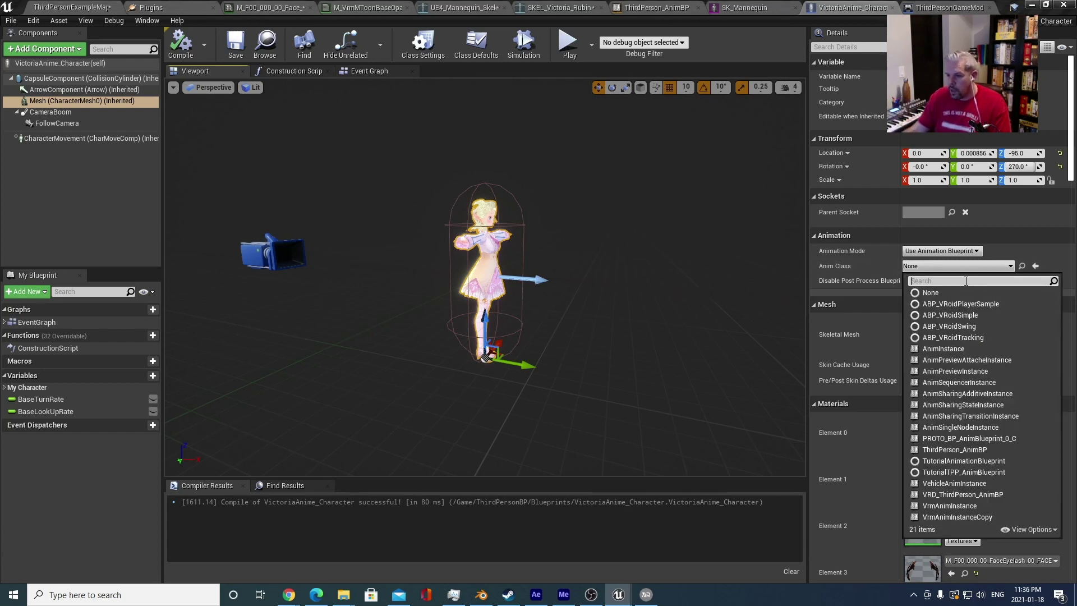
type("VRD")
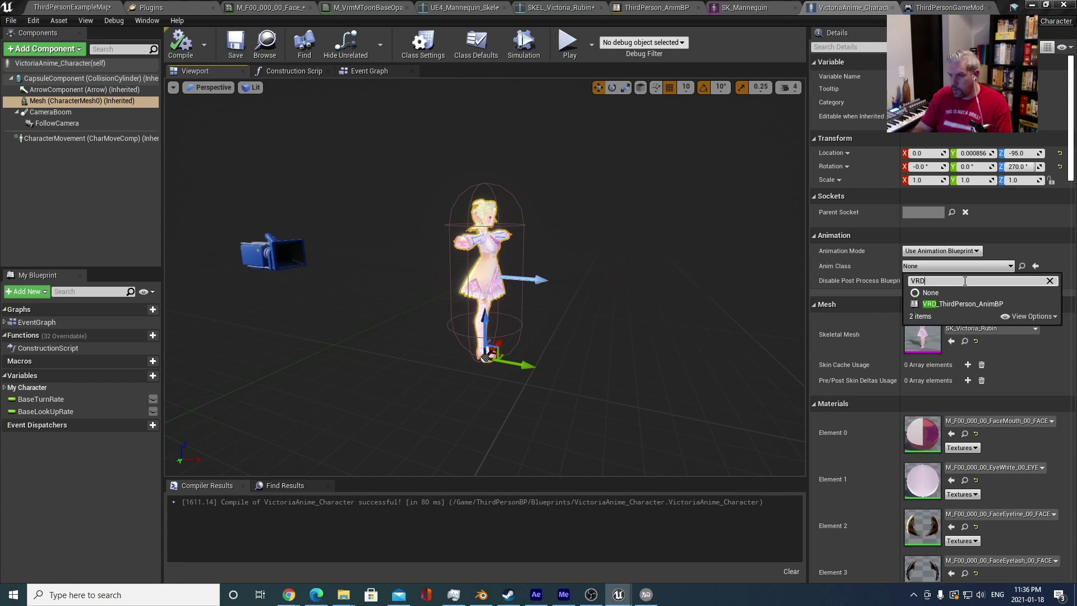
left_click(957, 303)
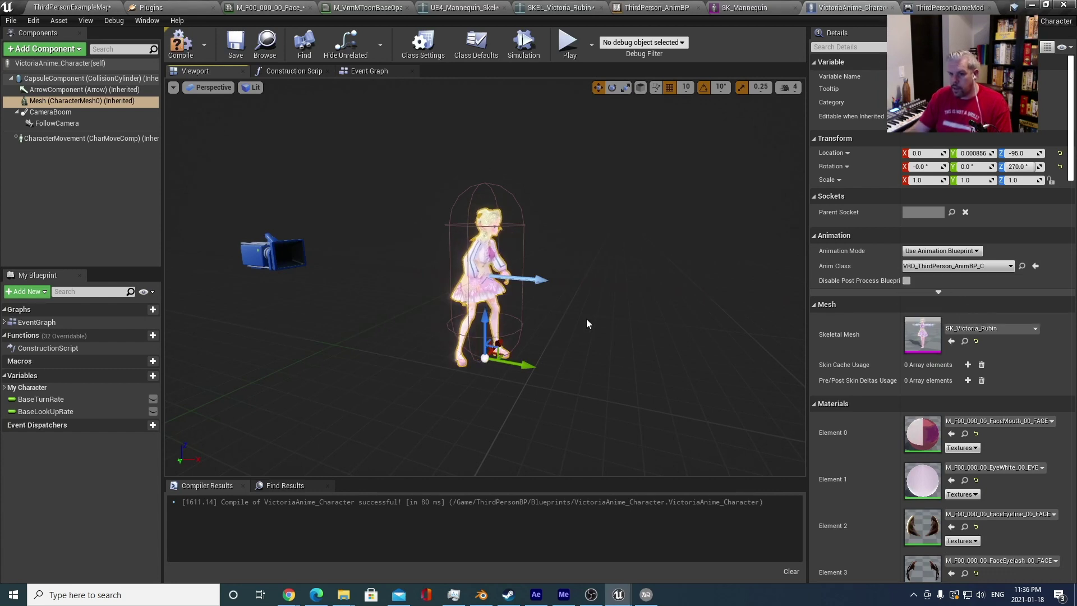
middle_click_drag(584, 322, 651, 322)
right_click_drag(583, 322, 521, 322)
middle_click_drag(582, 321, 712, 322)
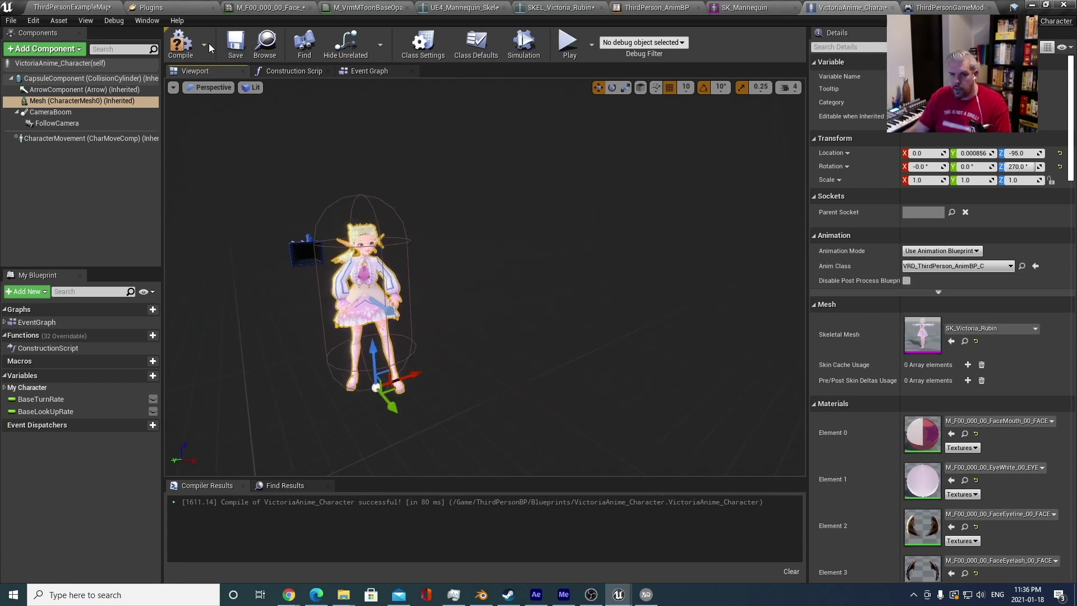
left_click(188, 48)
left_click(237, 48)
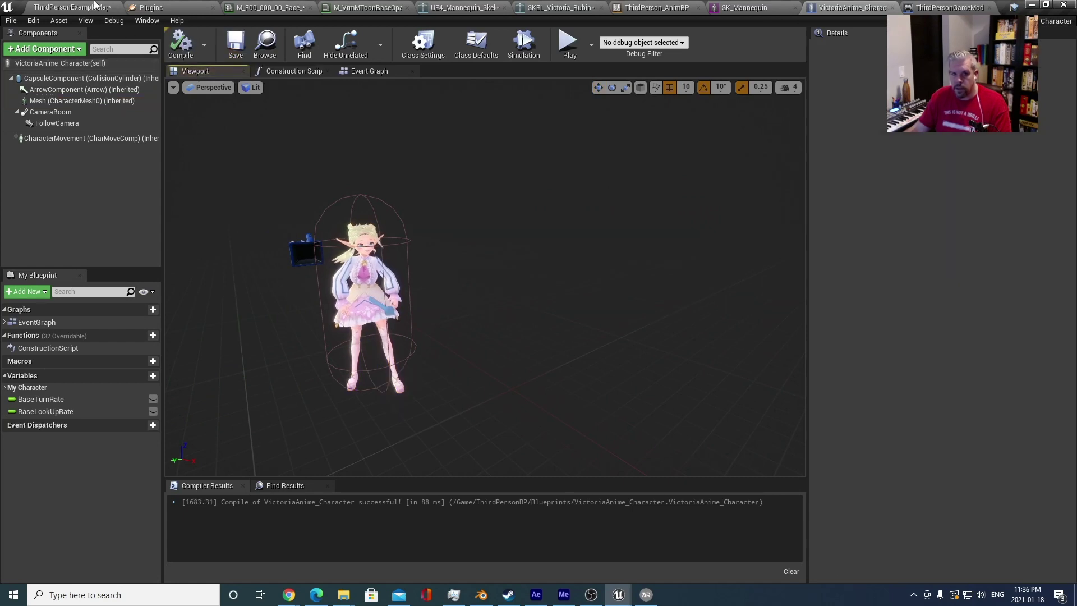
- Play-test the level, running and jumping with the anime character in all directions and over the stairs, and stop the session
left_click(84, 7)
left_click(518, 53)
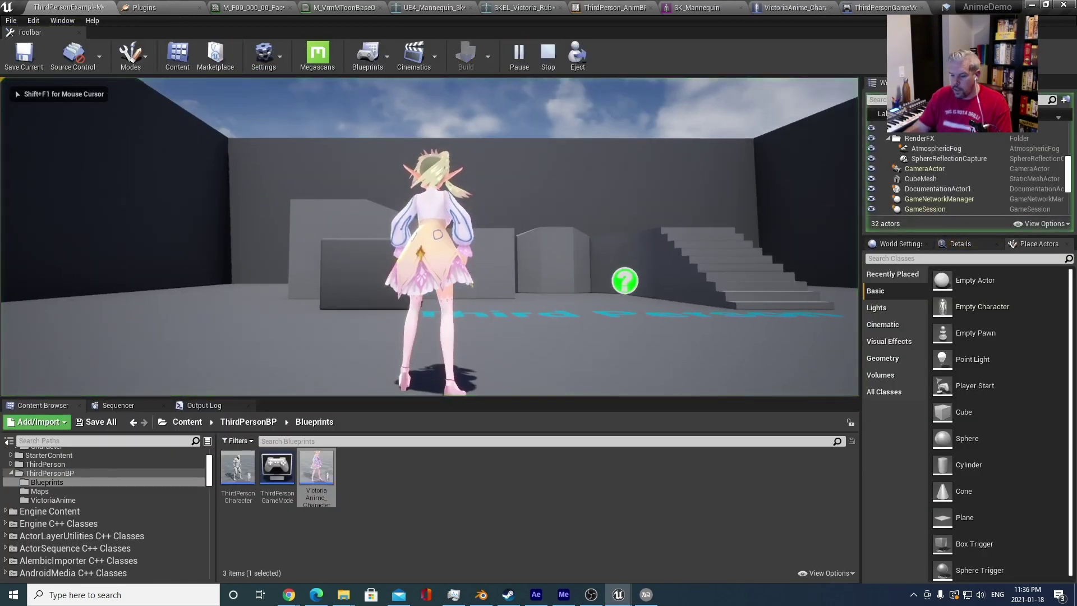
key("w")
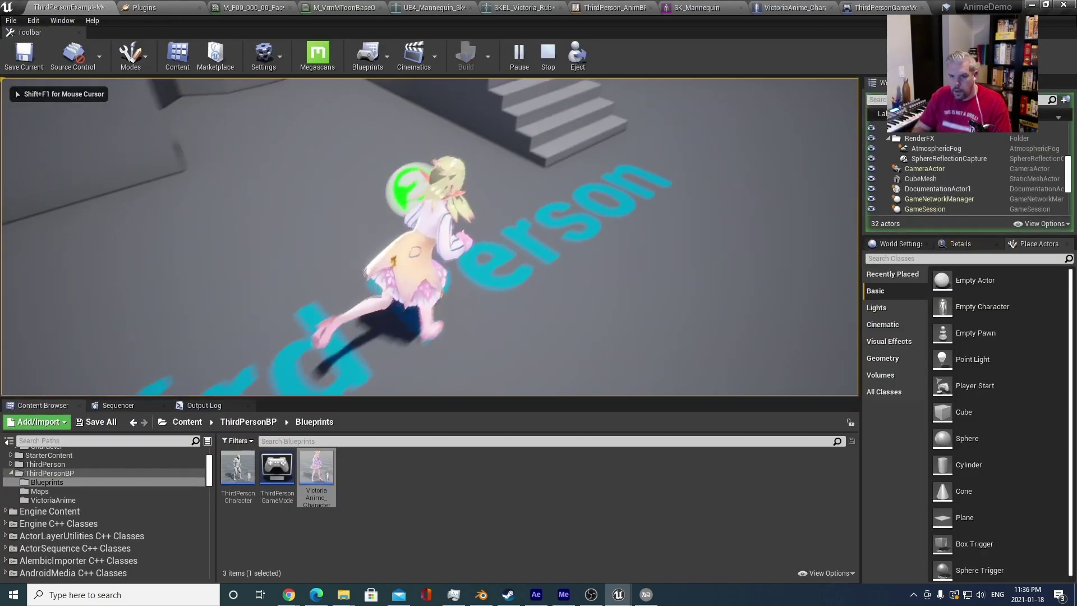
key("space")
key("s")
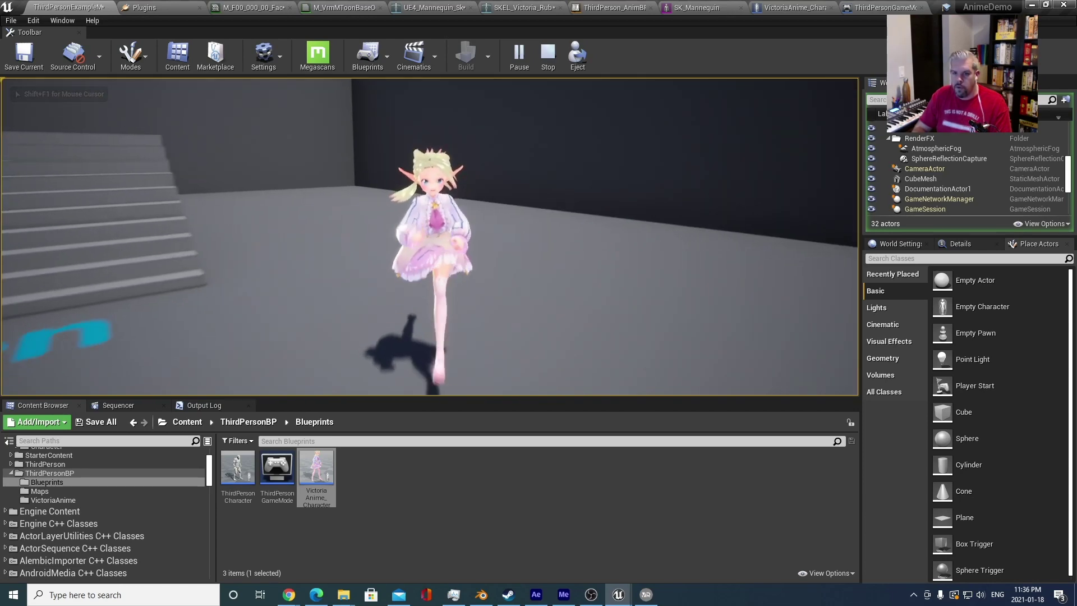
key("space")
key("w")
key("space")
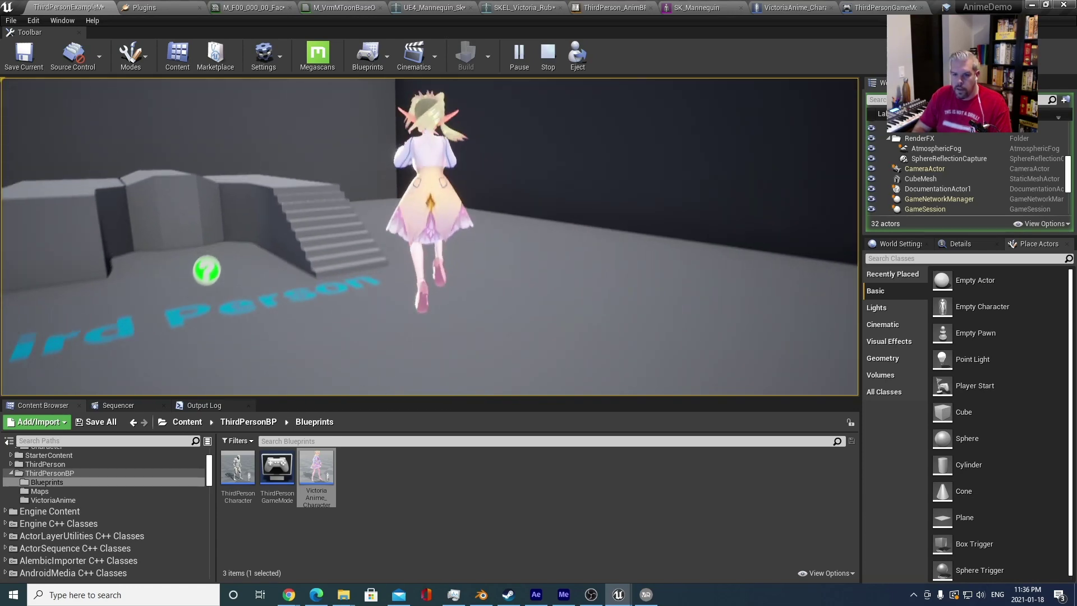
key("s")
key("space")
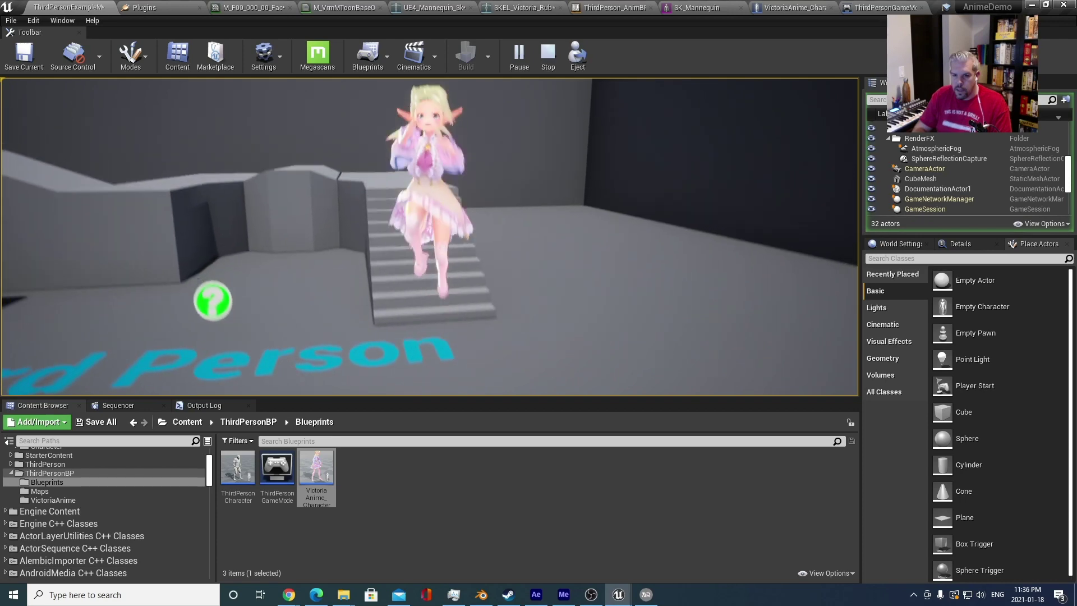
key("w")
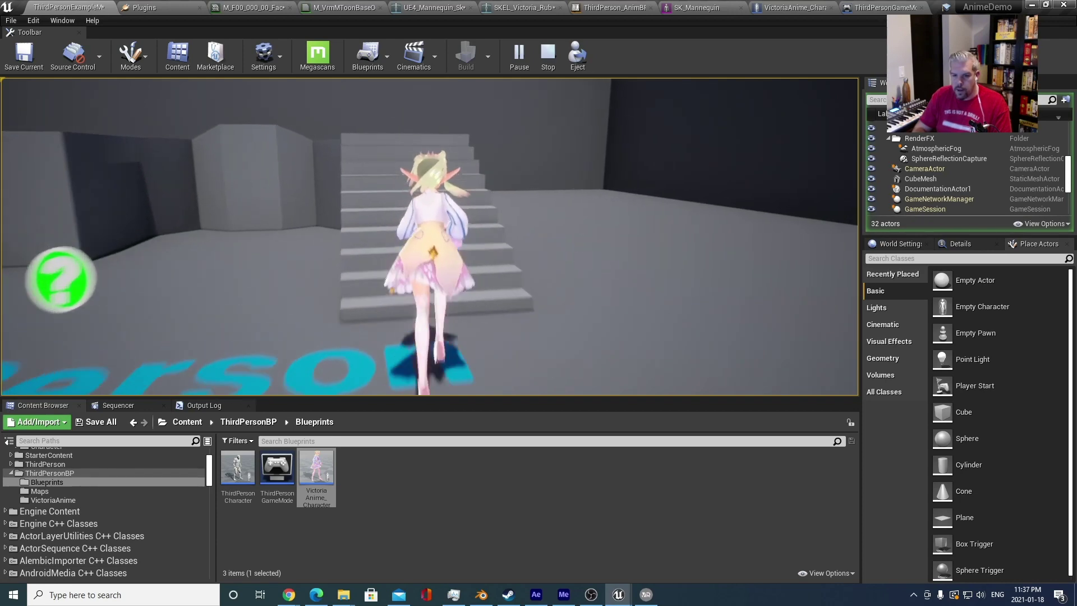
key("a")
key("s")
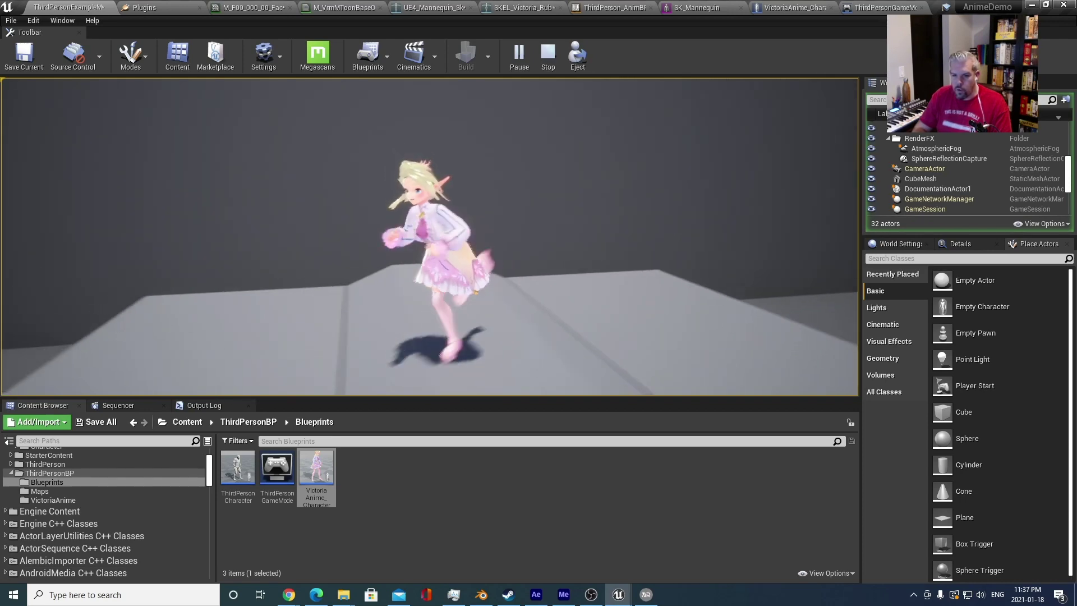
key("space")
key("d")
key("s")
key("space")
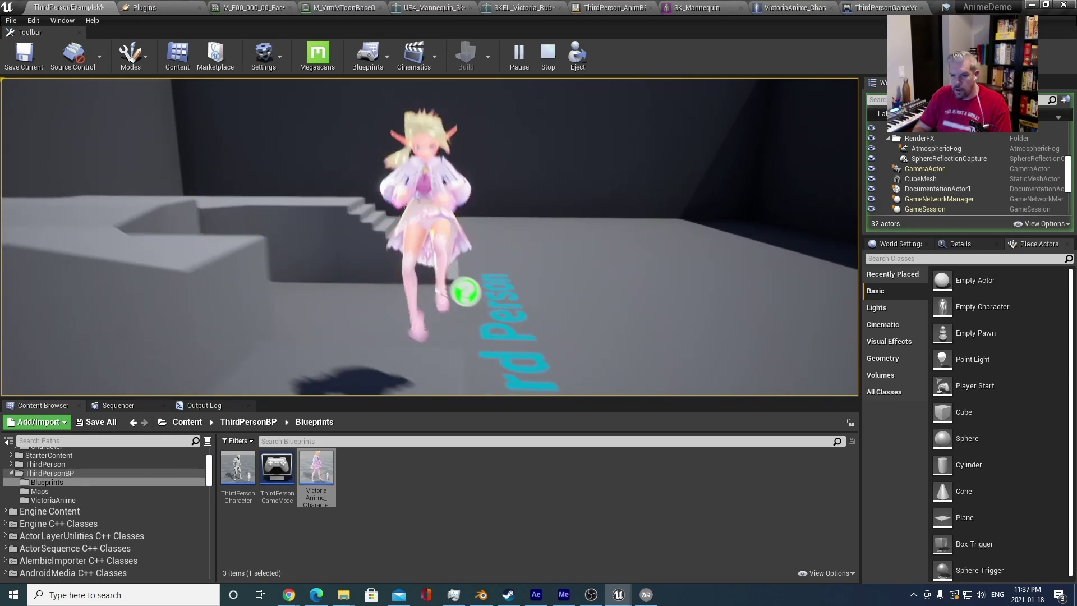
key("d")
key("a")
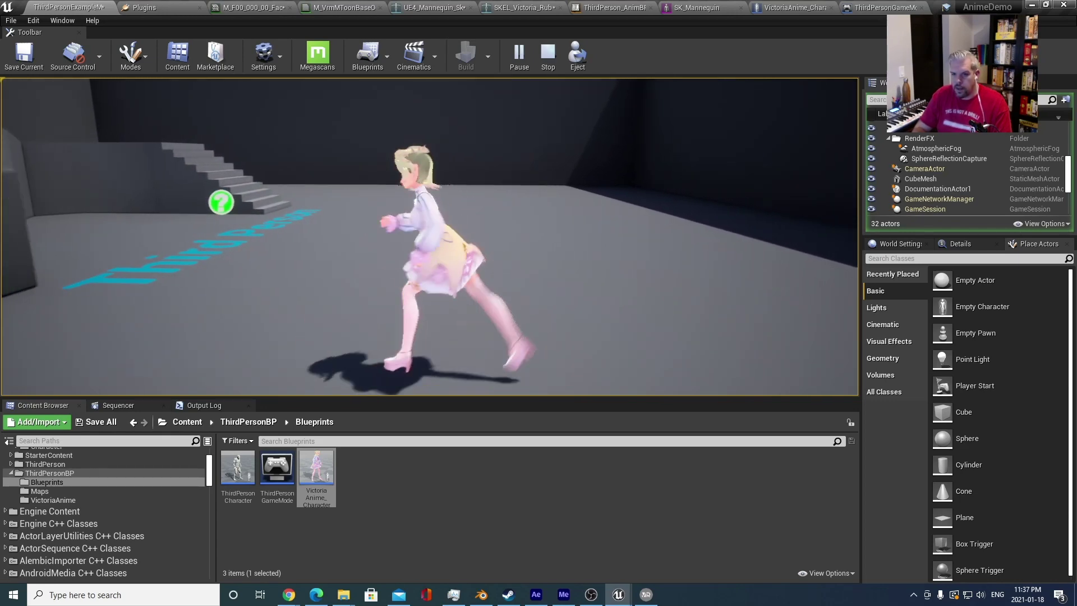
key("s")
key("d")
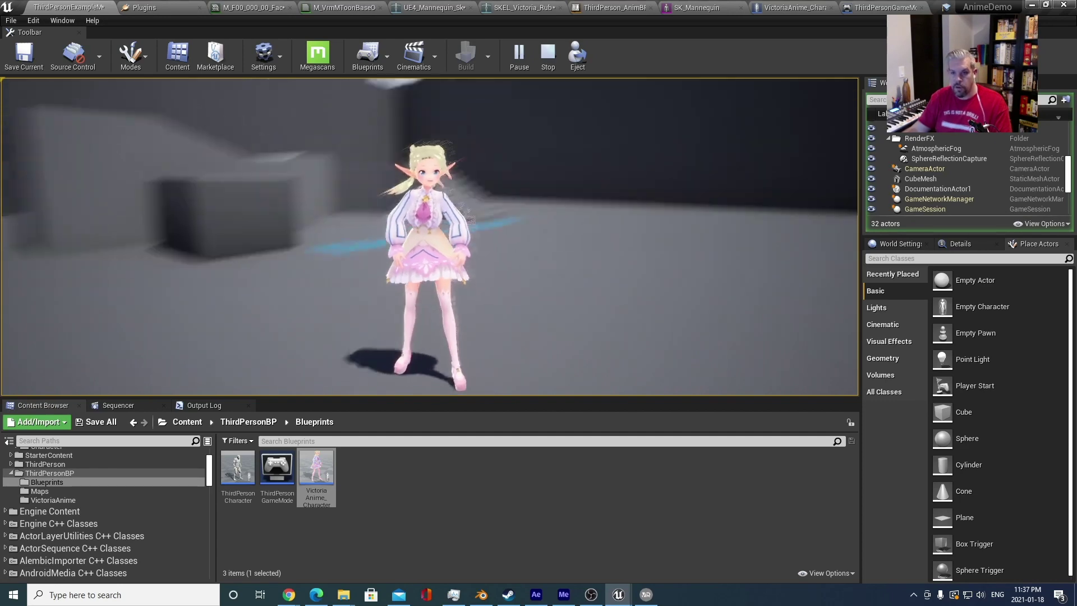
key("Escape")
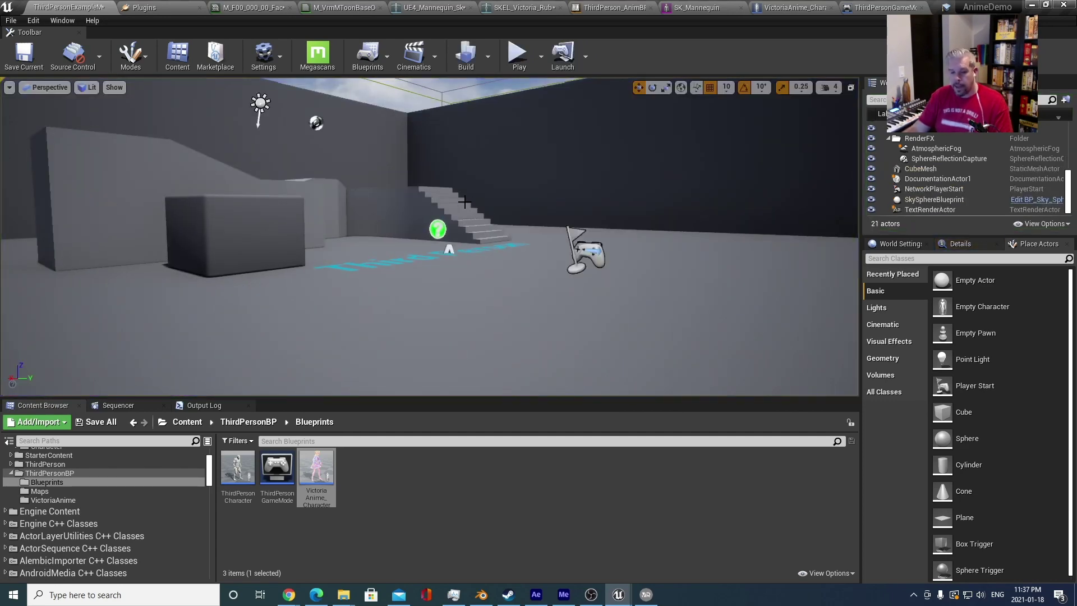
- Switch to Chrome and view the VRM4U releases page and the two VRoid-to-Unreal tutorial videos
mouse_move(296, 595)
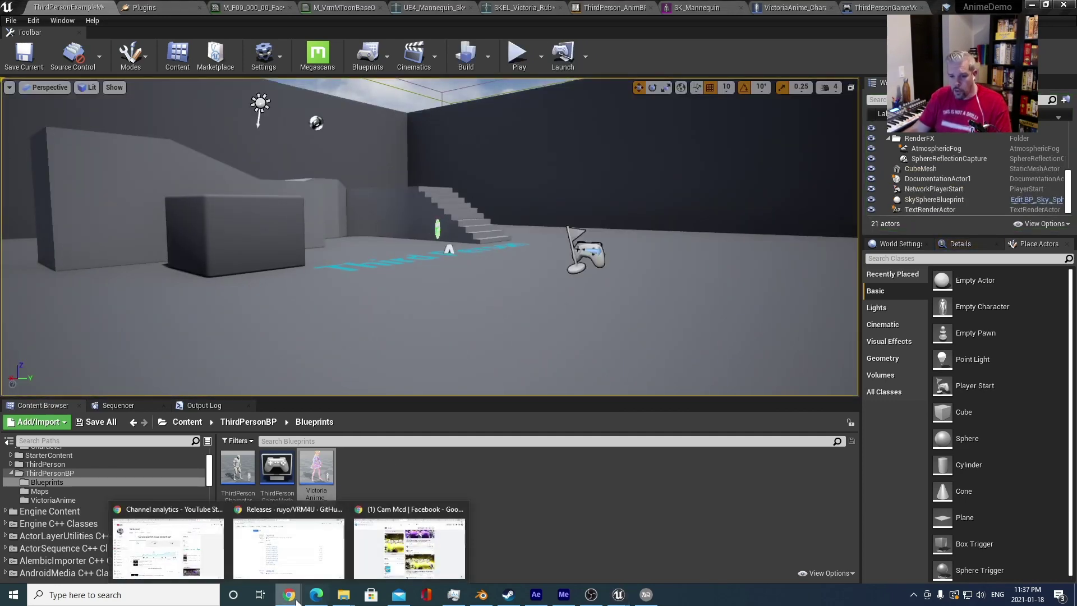
left_click(299, 541)
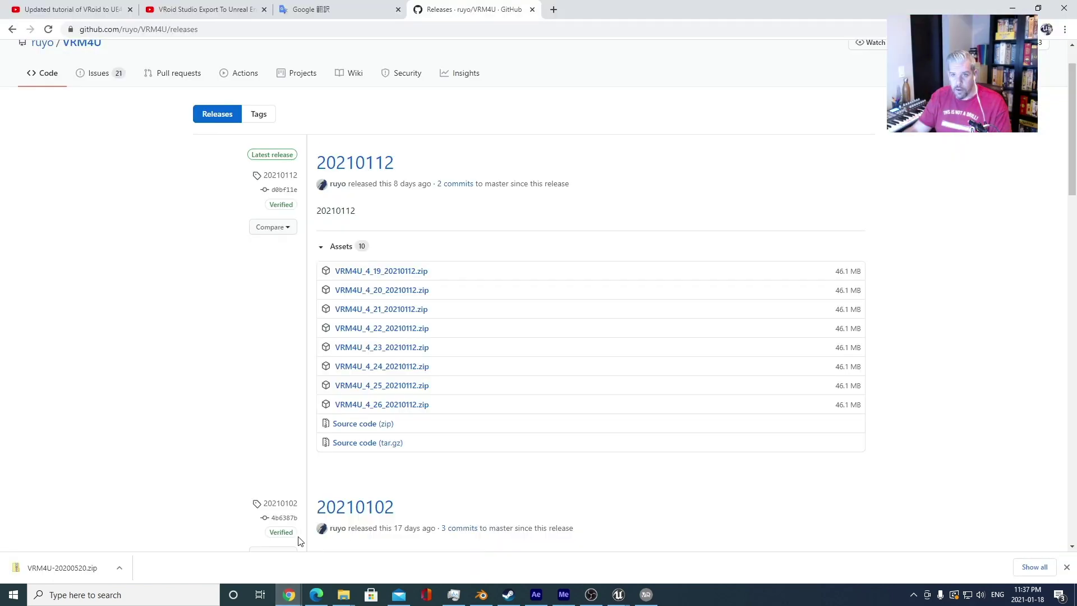
left_click(180, 5)
scroll(336, 300, "up", 4)
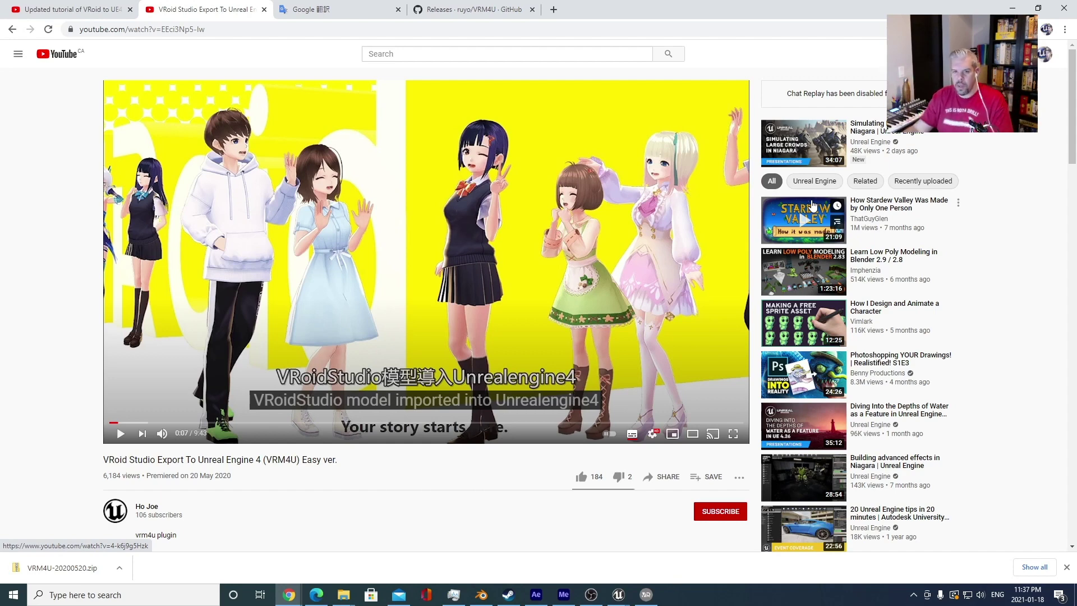
left_click(72, 7)
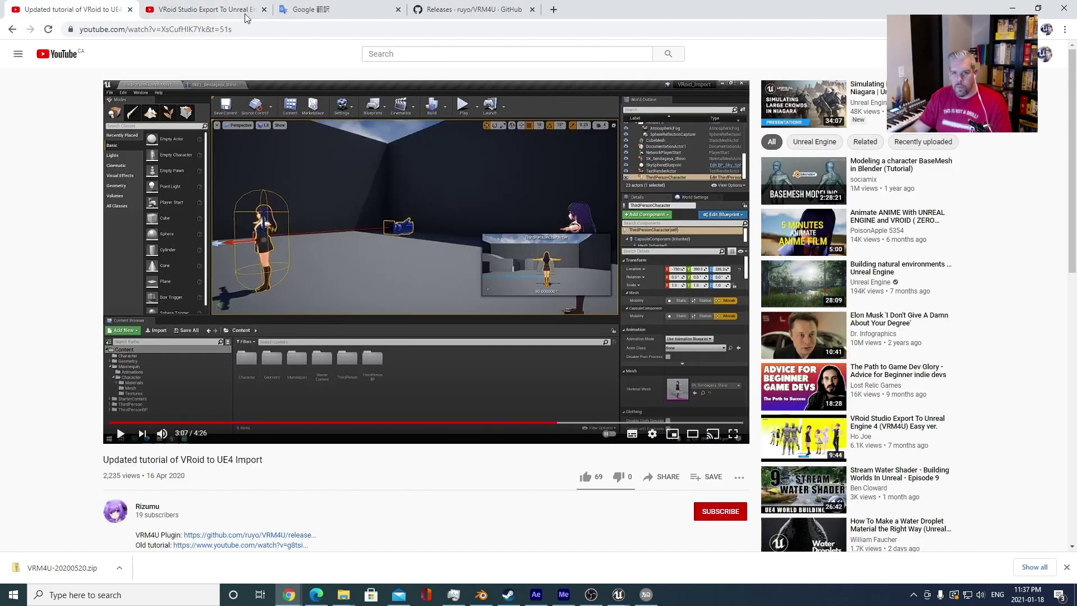
- Search YouTube for "vroid speed sculpt"
left_click(427, 51)
type("vroid scul")
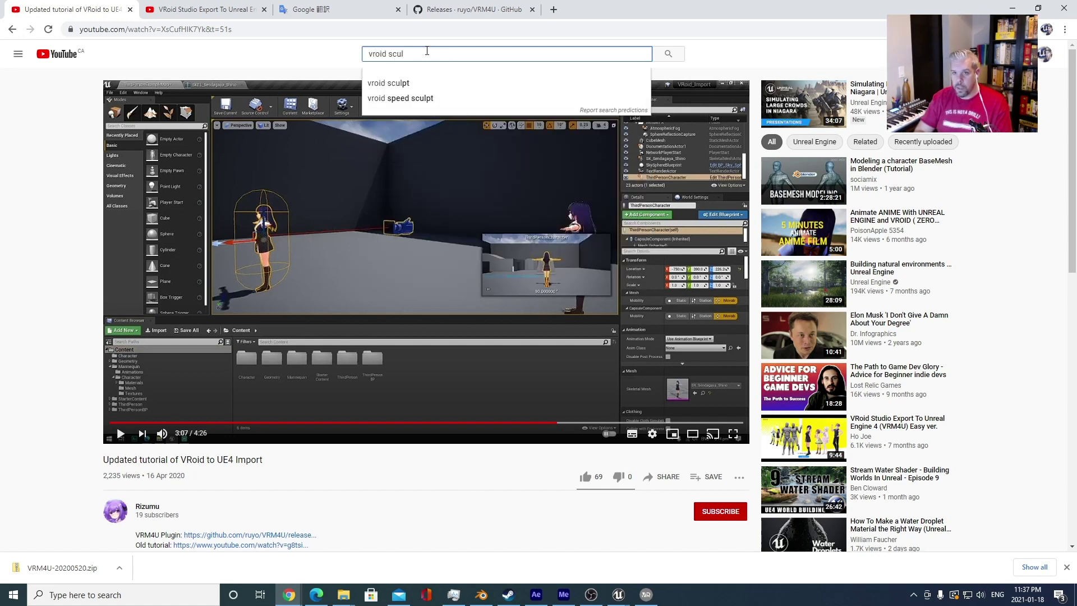
type("p")
key("BackSpace")
key("BackSpace")
key("BackSpace")
key("BackSpace")
type("peed scu")
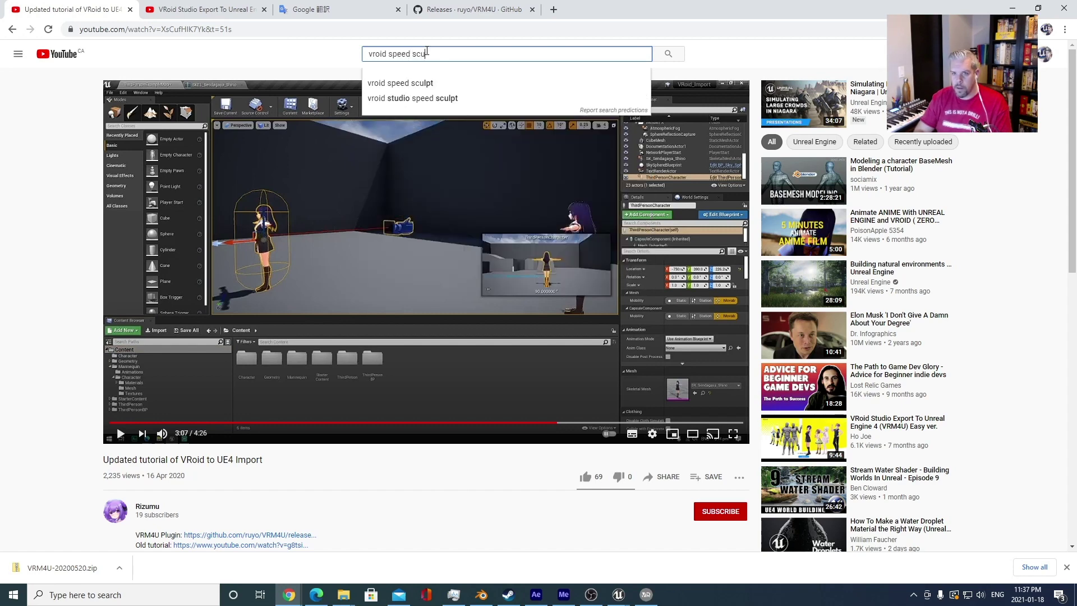
type("lpt")
key("Return")
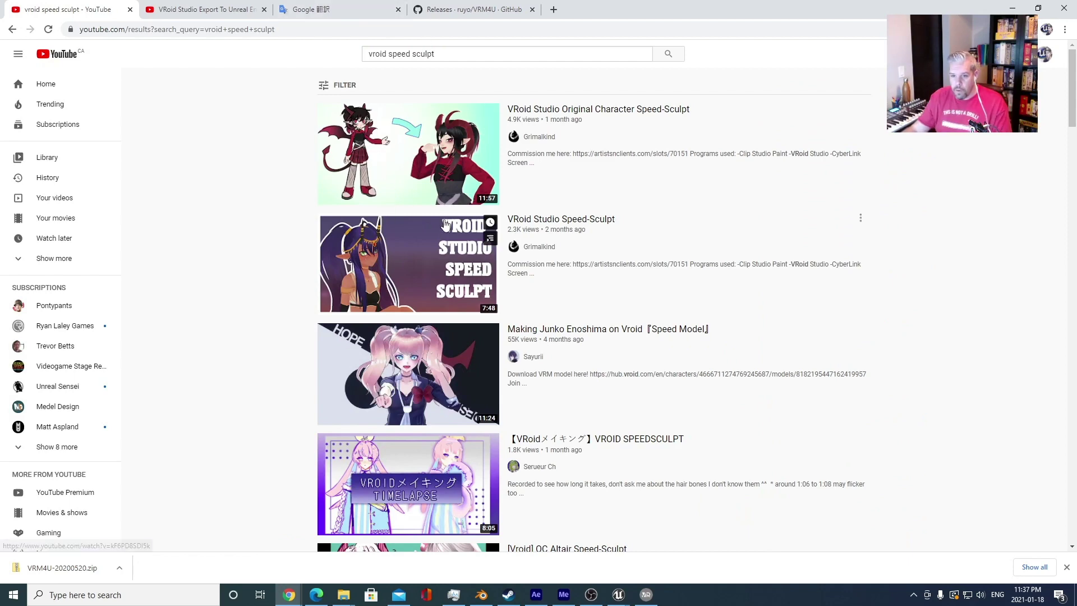
- Find the one-year-old video "VRoid Studio - Original Character Speed-Sculpt" in the results, open it and skip the ad
scroll(454, 281, "down", 5)
scroll(455, 288, "down", 6)
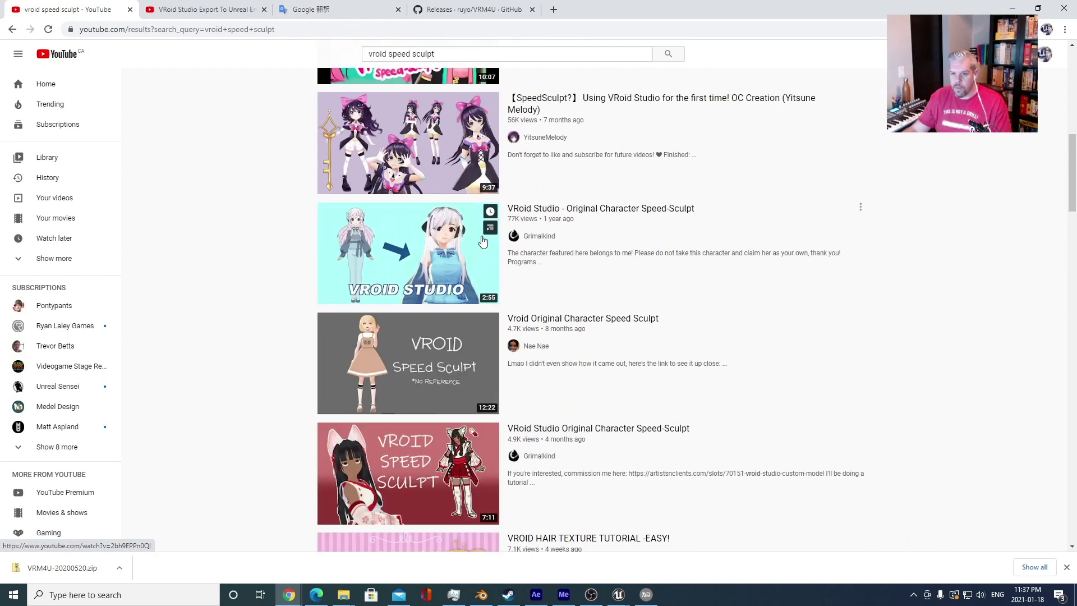
left_click(415, 254)
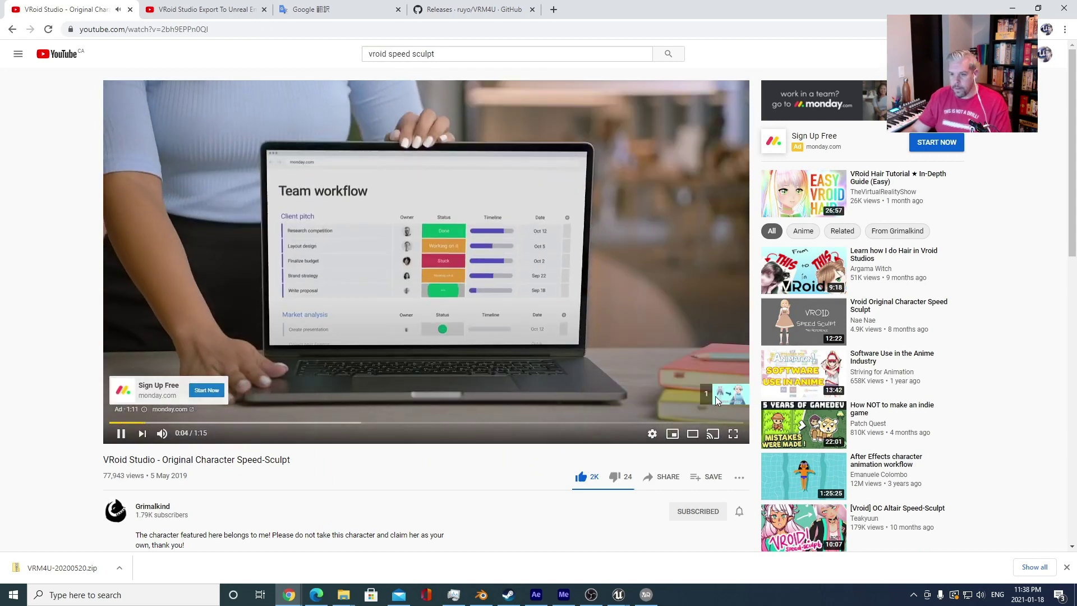
left_click(723, 395)
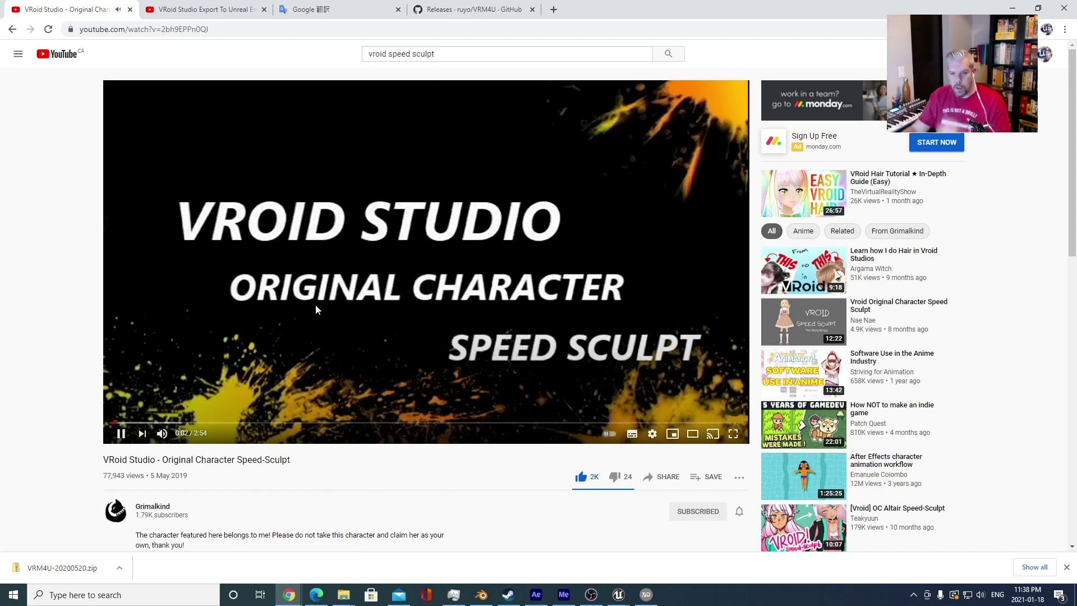
- Skim the speed-sculpt video's title and hair-modelling sections, and jump ahead to its end screen at 2:43
scroll(301, 340, "down", 2)
scroll(269, 374, "up", 2)
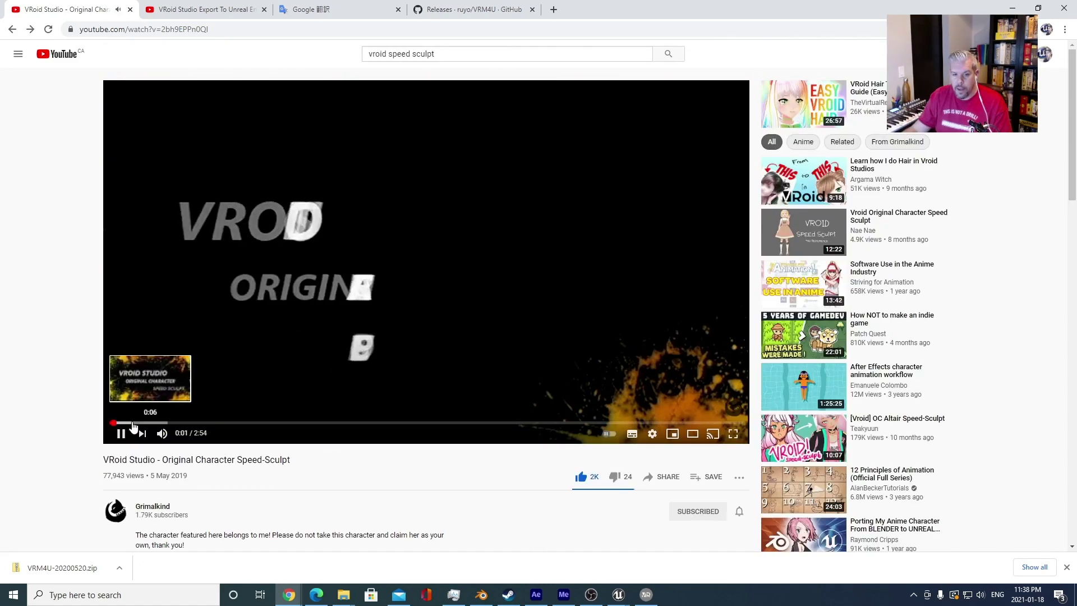
left_click(133, 423)
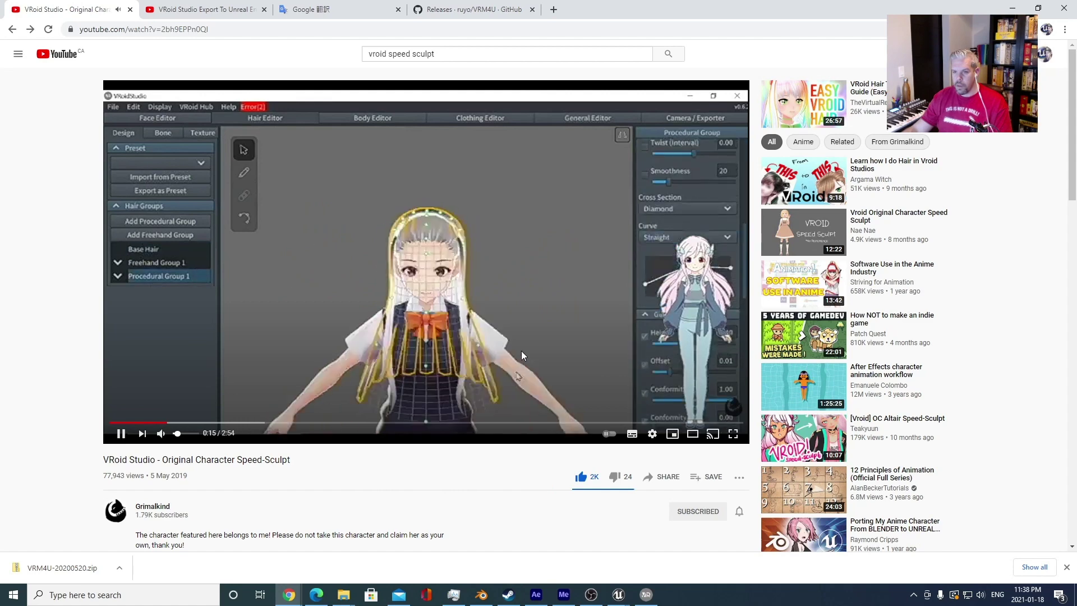
left_click(115, 423)
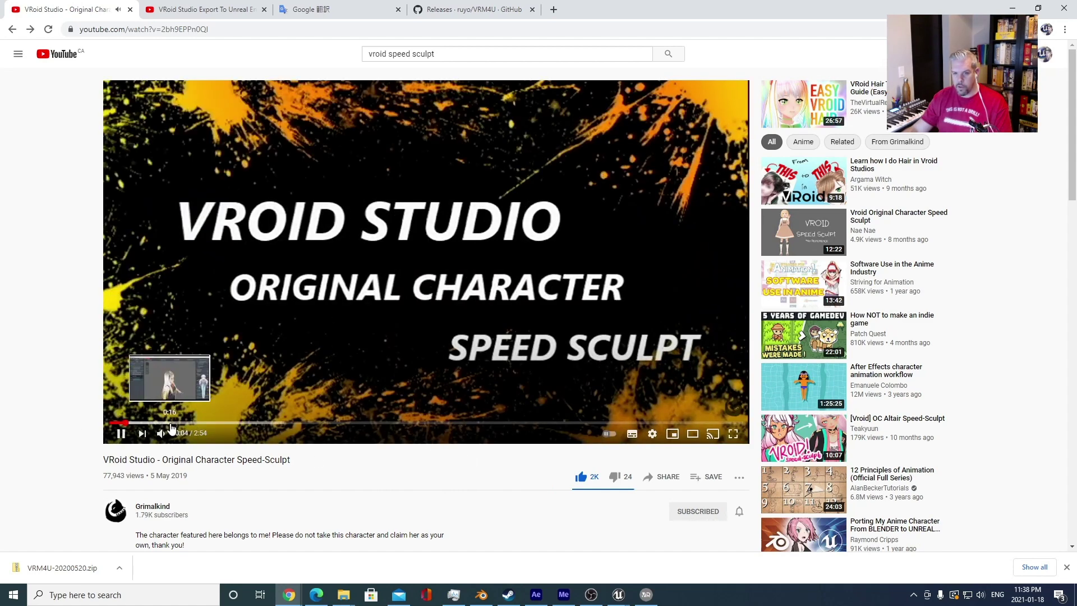
left_click(144, 422)
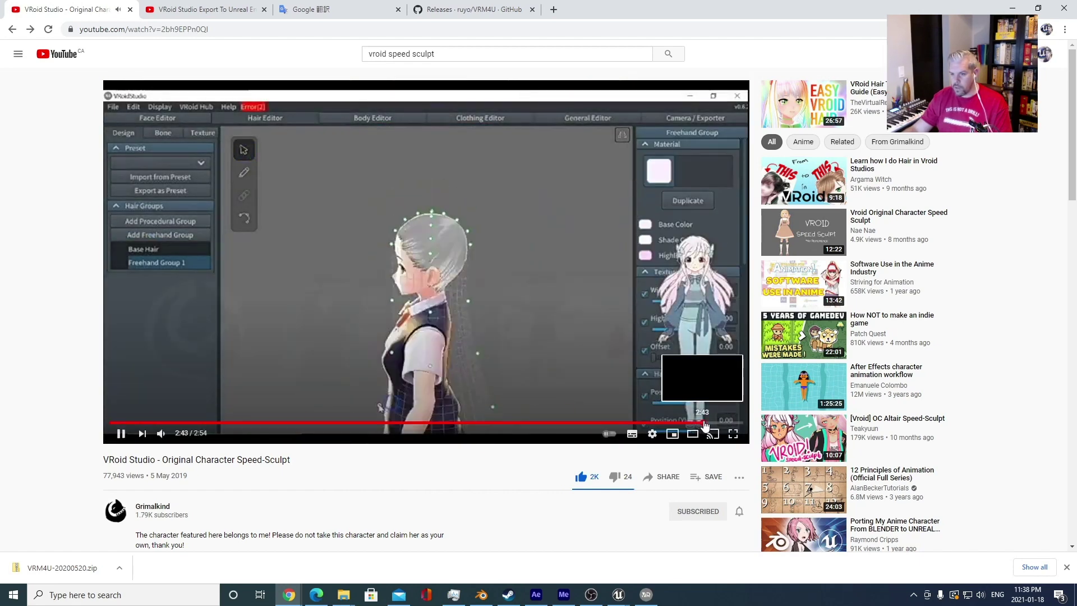
left_click(705, 423)
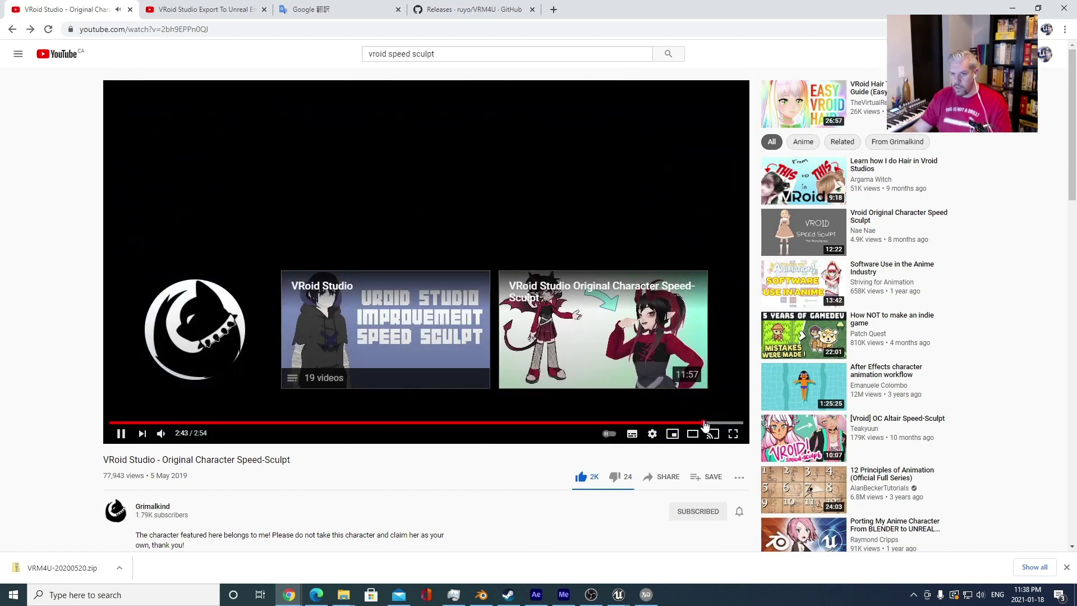
- Go back to the finished-character comparison near the video's end, pause it at 2:31 and look over the page below
left_click(670, 423)
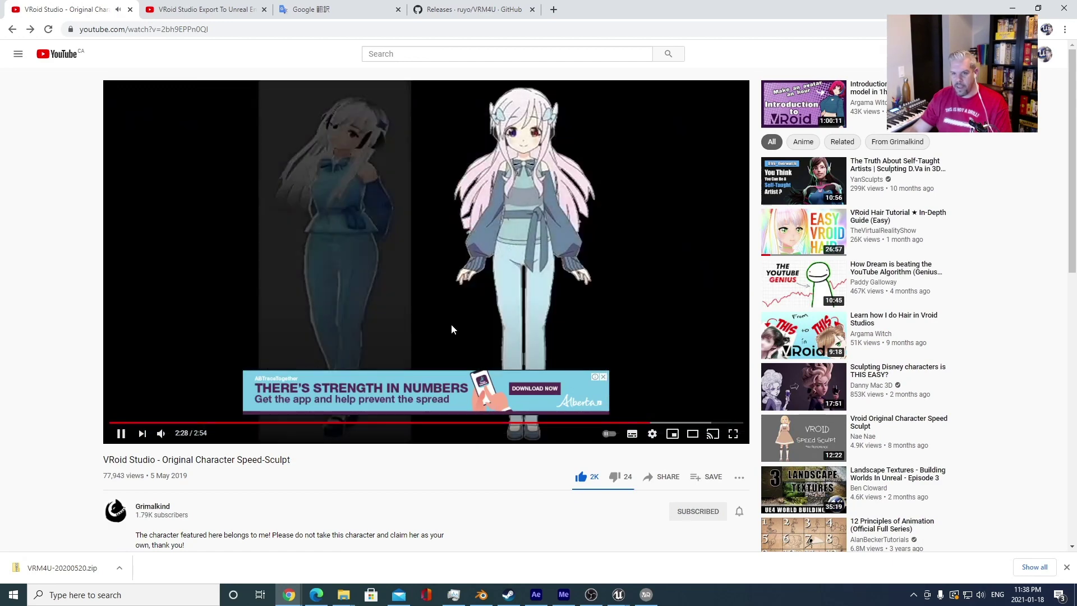
left_click(450, 324)
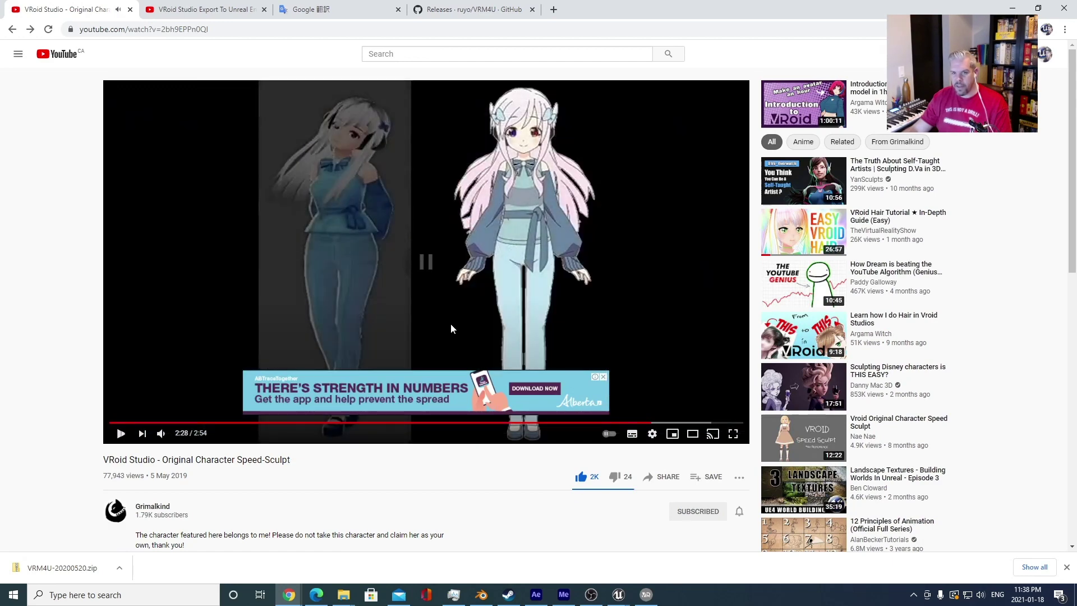
left_click(418, 265)
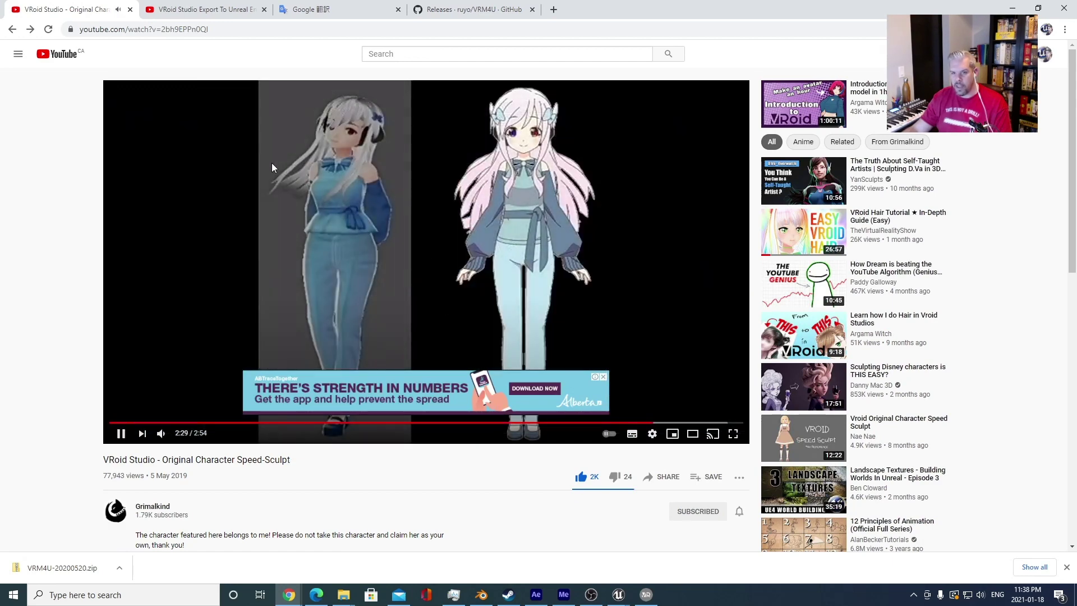
left_click(433, 233)
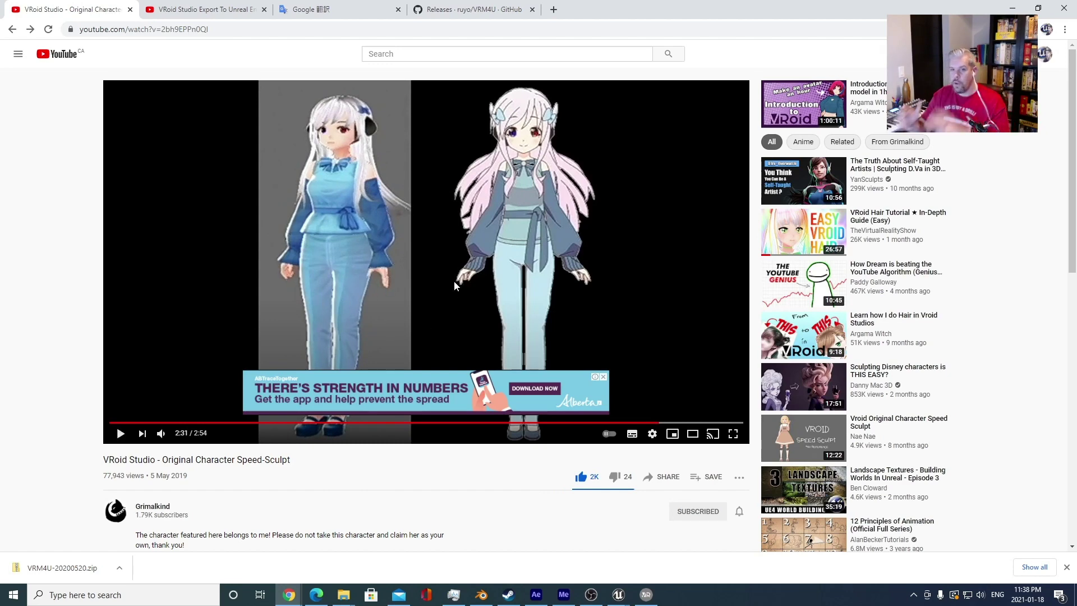
scroll(496, 286, "down", 4)
scroll(497, 287, "down", 3)
scroll(487, 296, "up", 7)
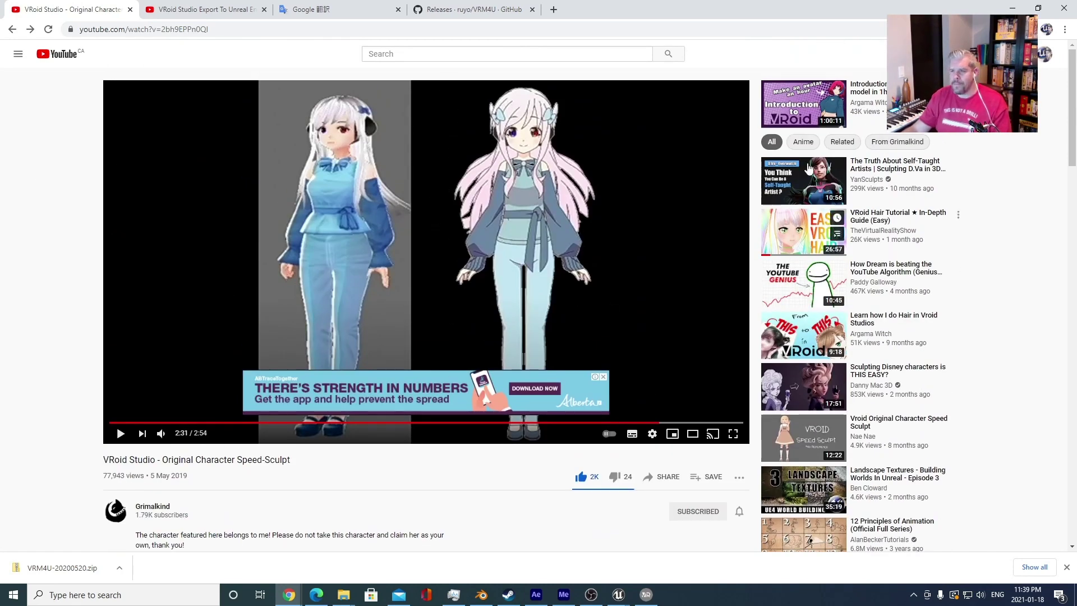
- Browse the free VRoid clothing, skin and eye texture items on BOOTH, and return to the Unreal Editor
left_click(451, 9)
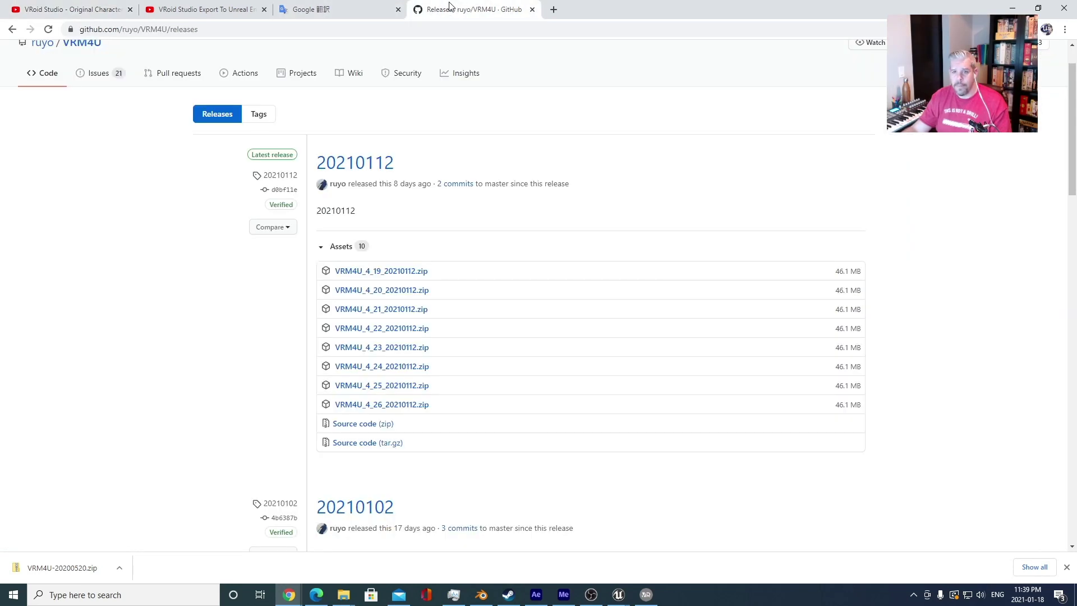
left_click(241, 9)
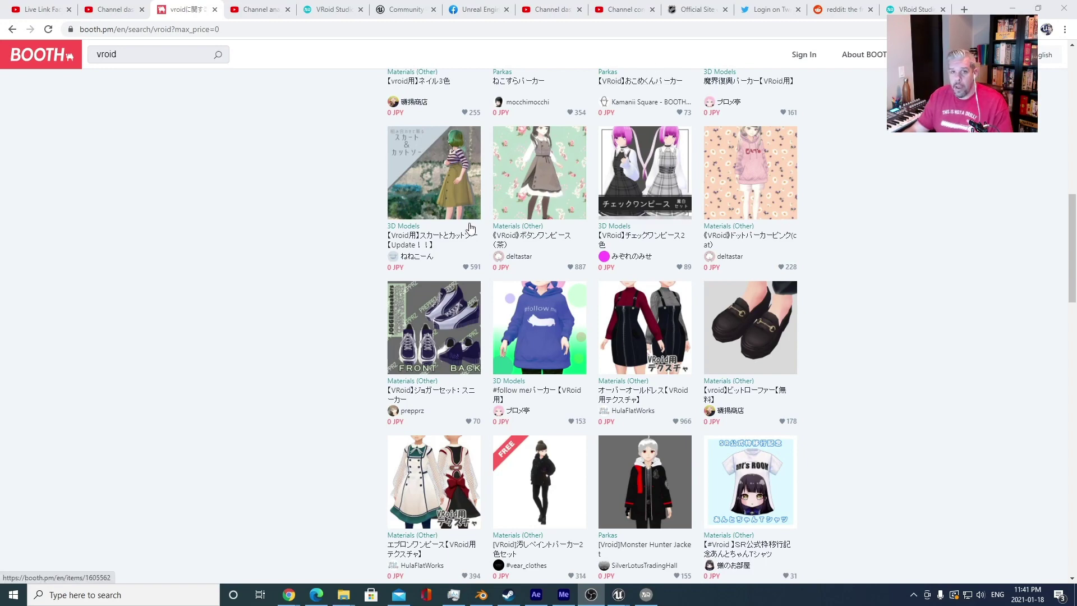
scroll(341, 249, "up", 13)
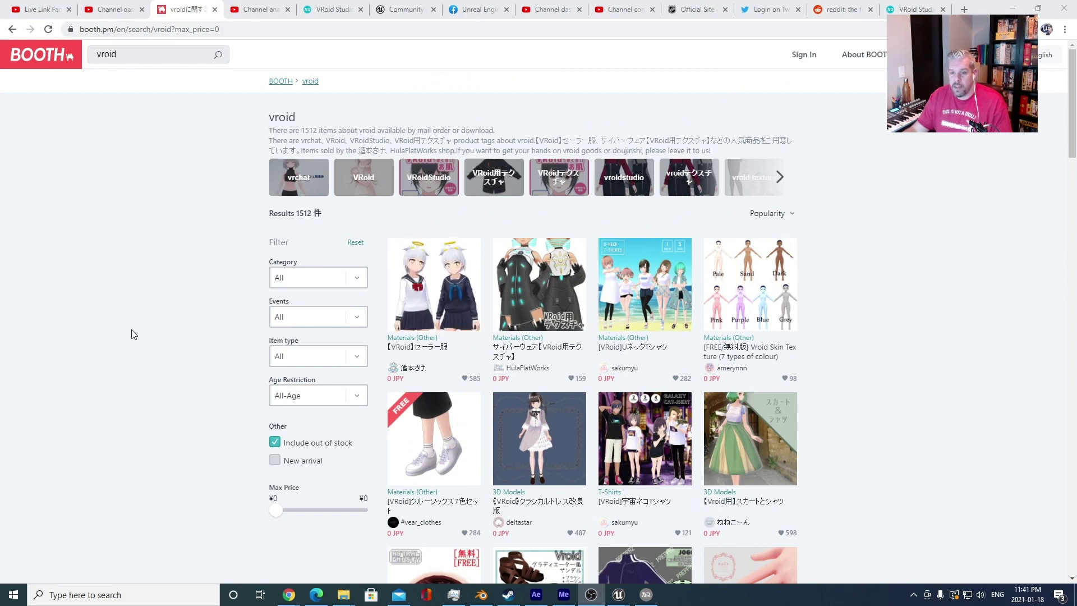
scroll(284, 203, "down", 2)
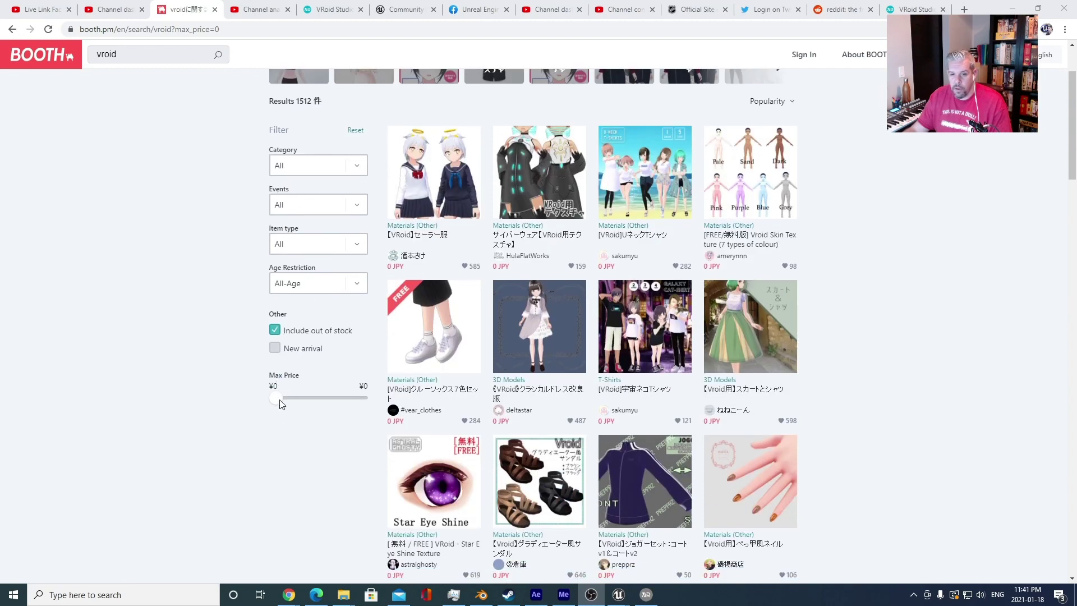
scroll(610, 300, "up", 2)
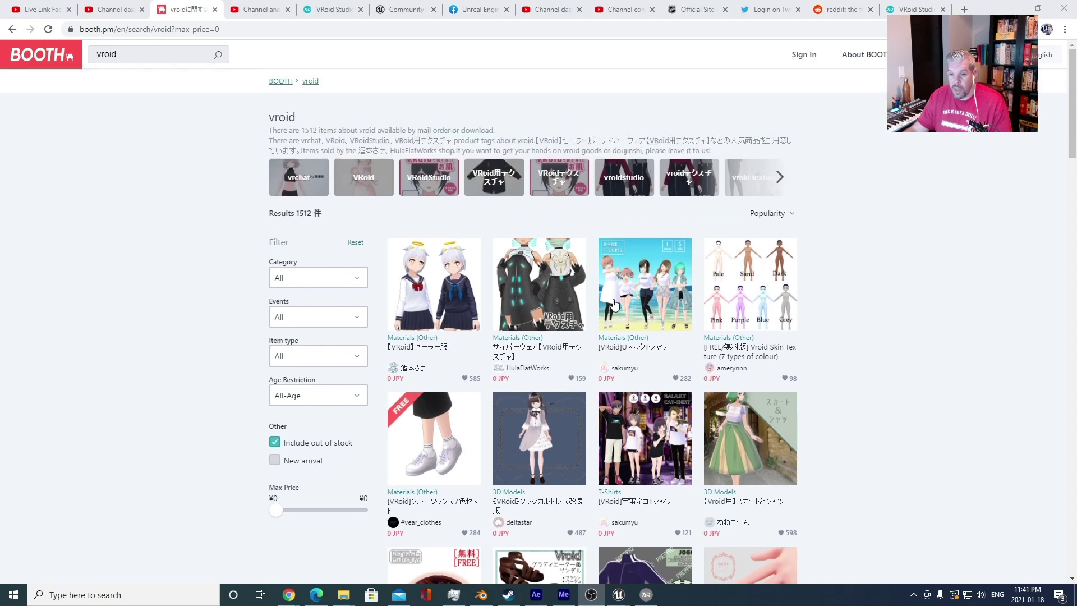
scroll(489, 294, "down", 6)
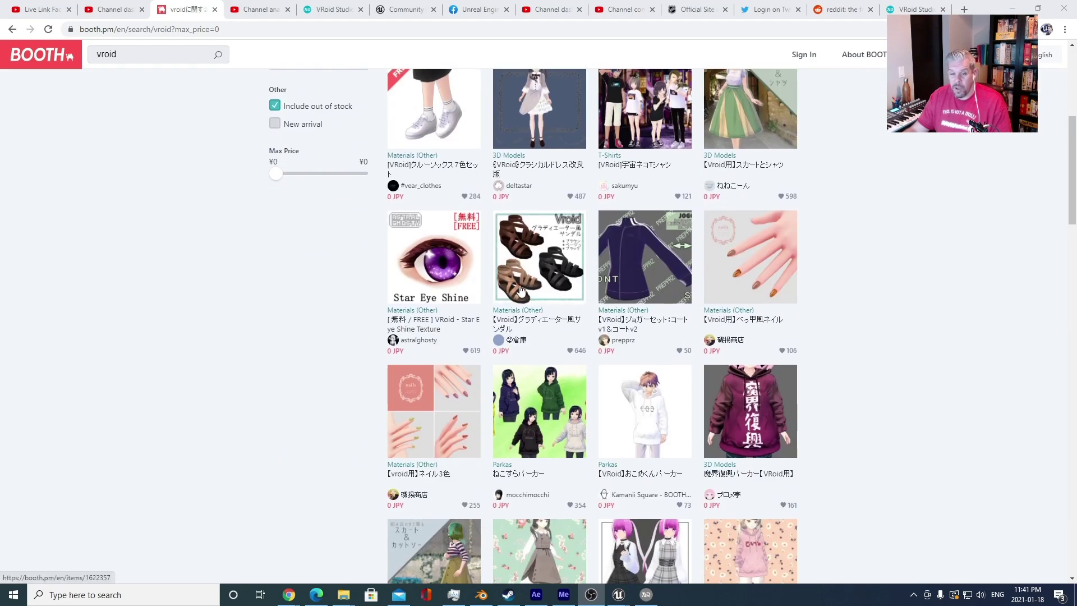
scroll(520, 289, "down", 3)
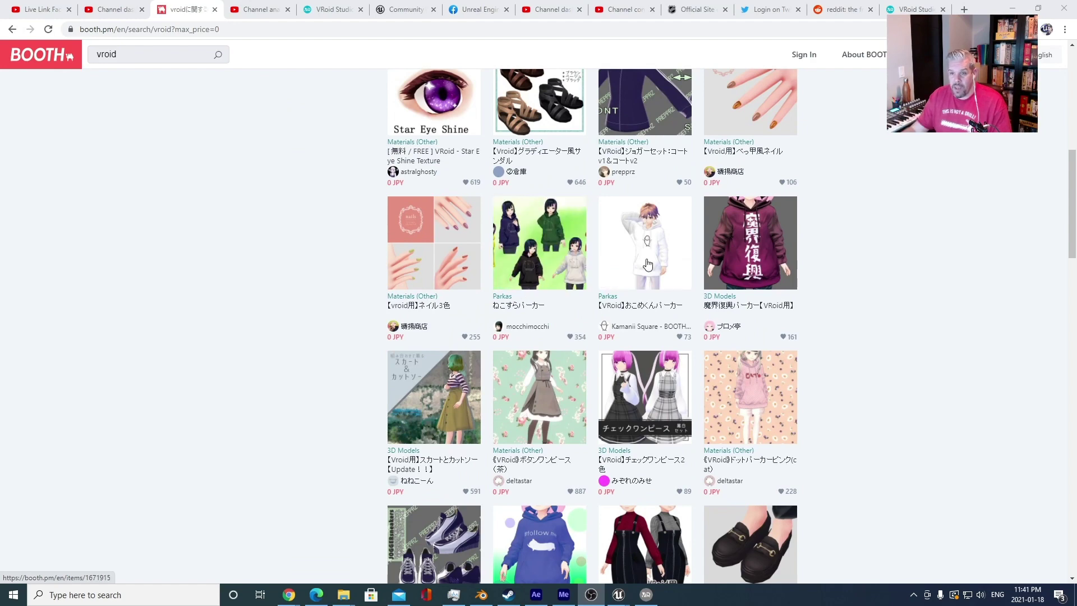
scroll(647, 263, "up", 4)
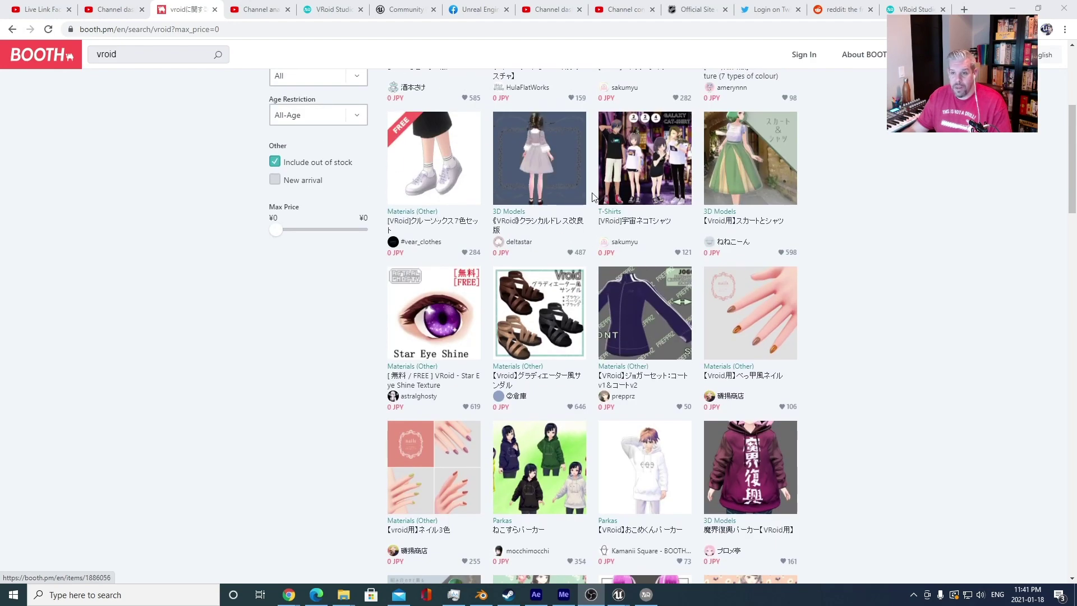
scroll(780, 330, "down", 15)
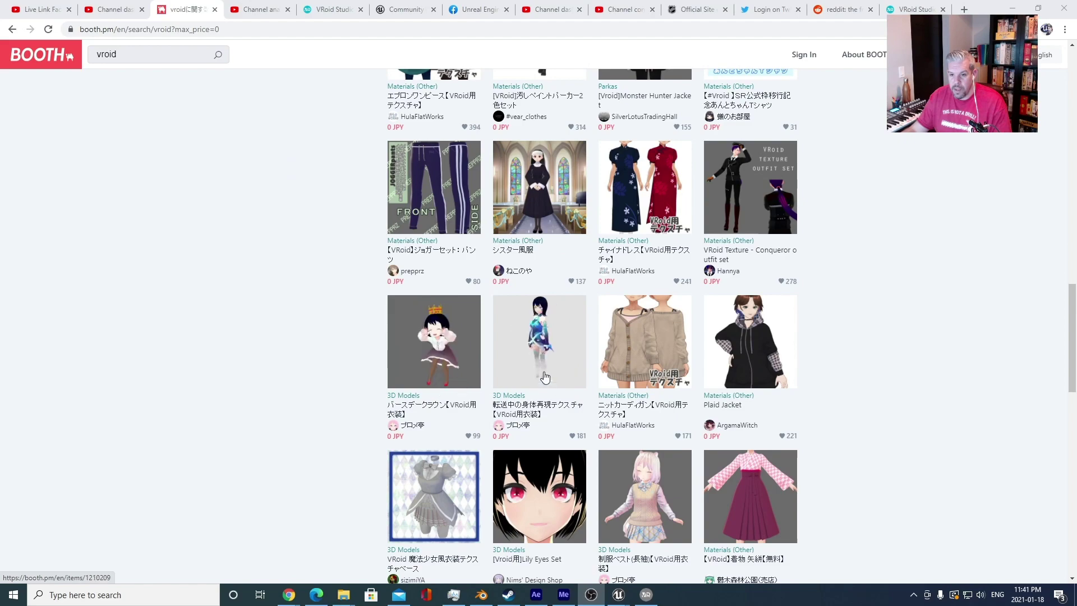
scroll(538, 376, "down", 5)
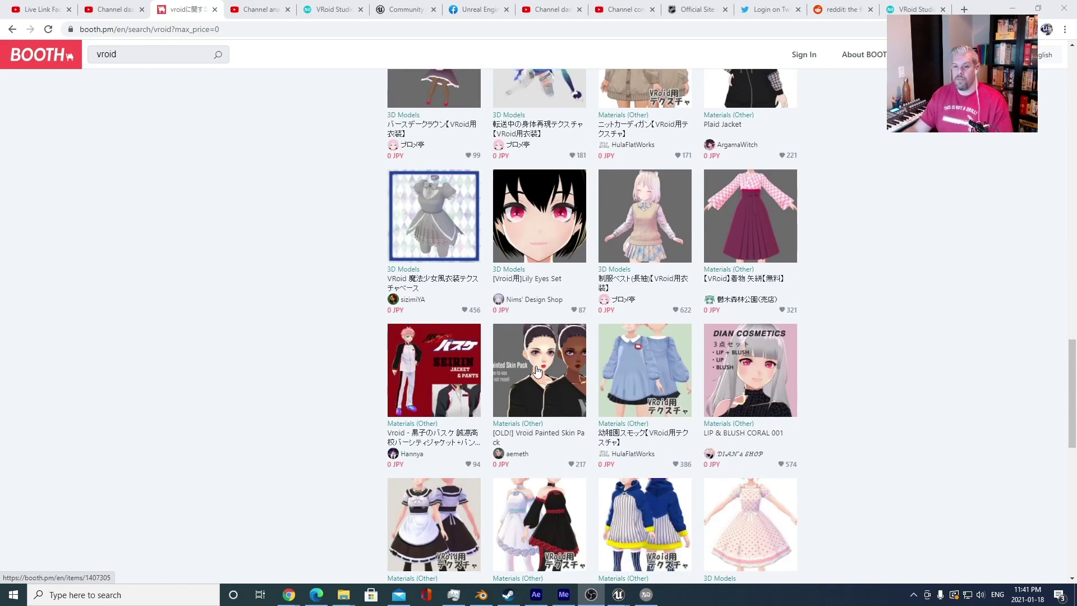
scroll(544, 353, "down", 6)
scroll(548, 336, "up", 14)
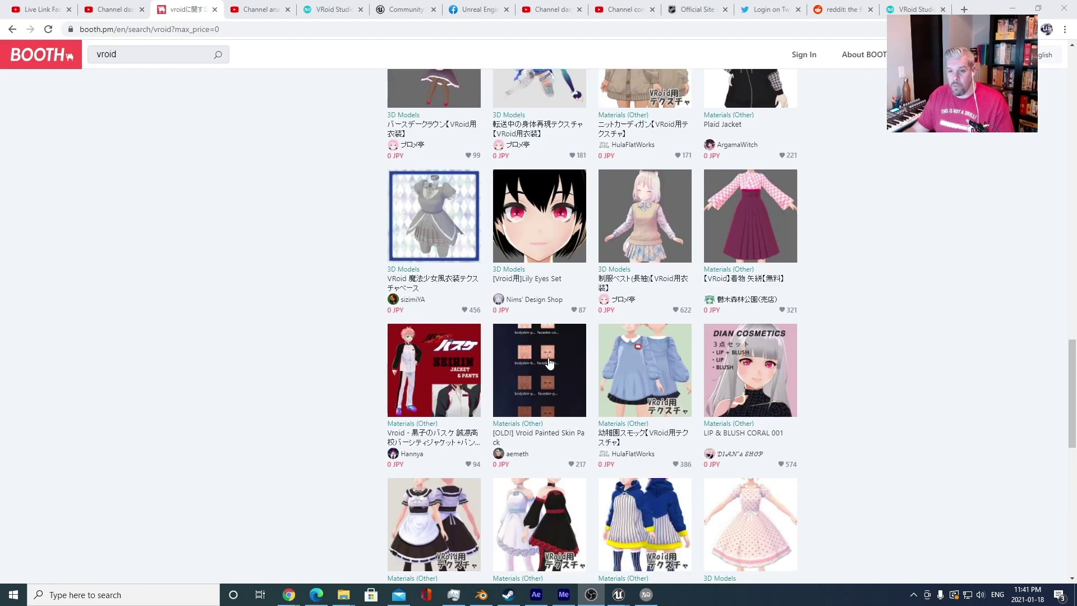
scroll(547, 331, "down", 5)
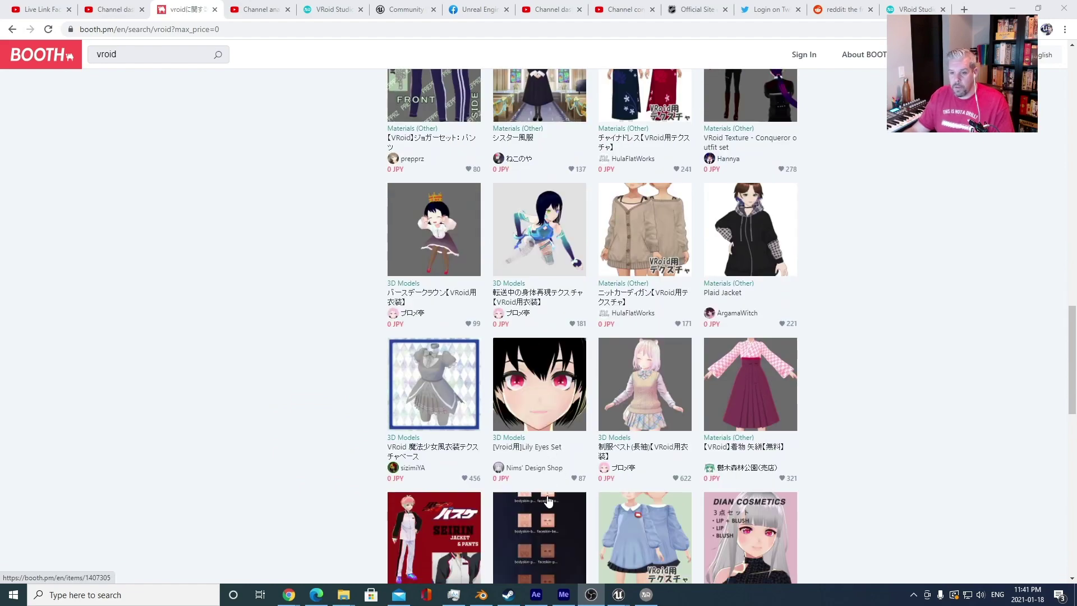
scroll(550, 496, "up", 6)
scroll(549, 500, "up", 18)
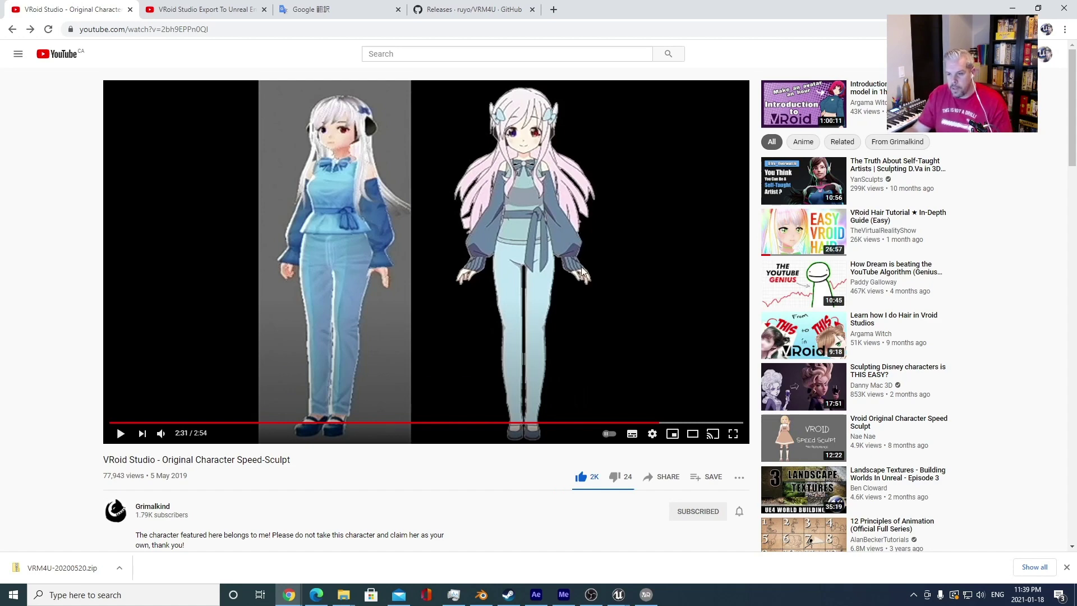
left_click(1012, 8)
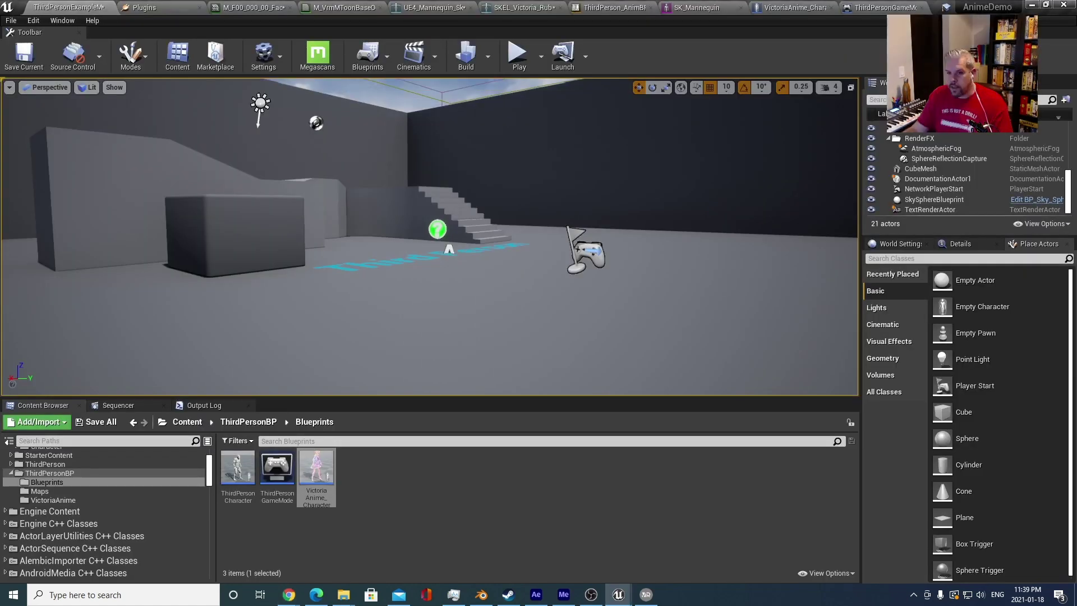